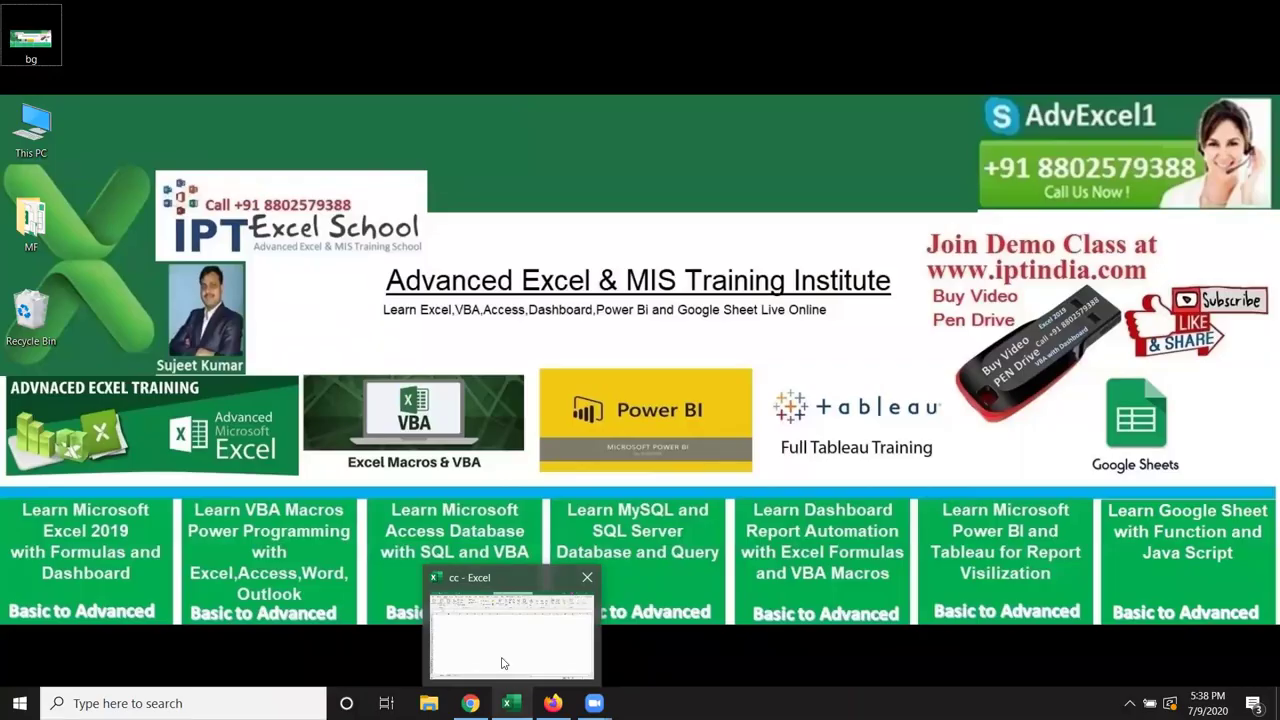
- Enter the headers Name and Jan in A1:B1 and fill the months through May
left_click(503, 663)
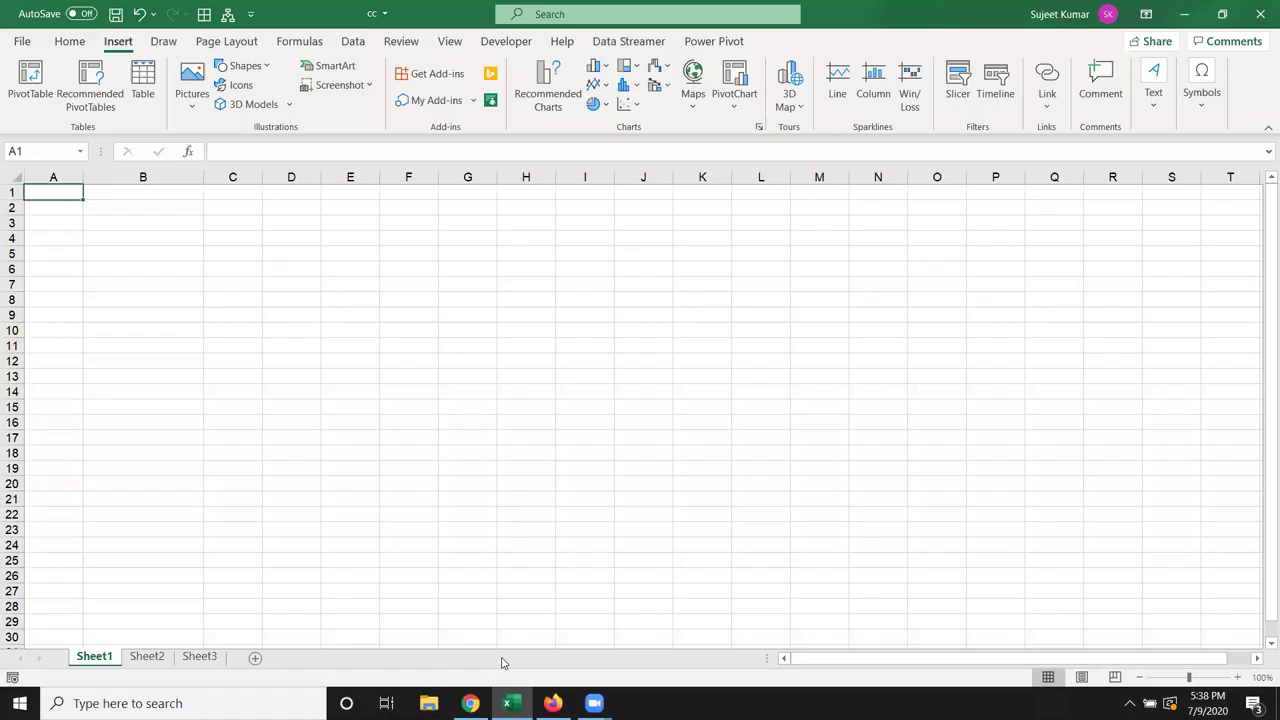
left_click(194, 333)
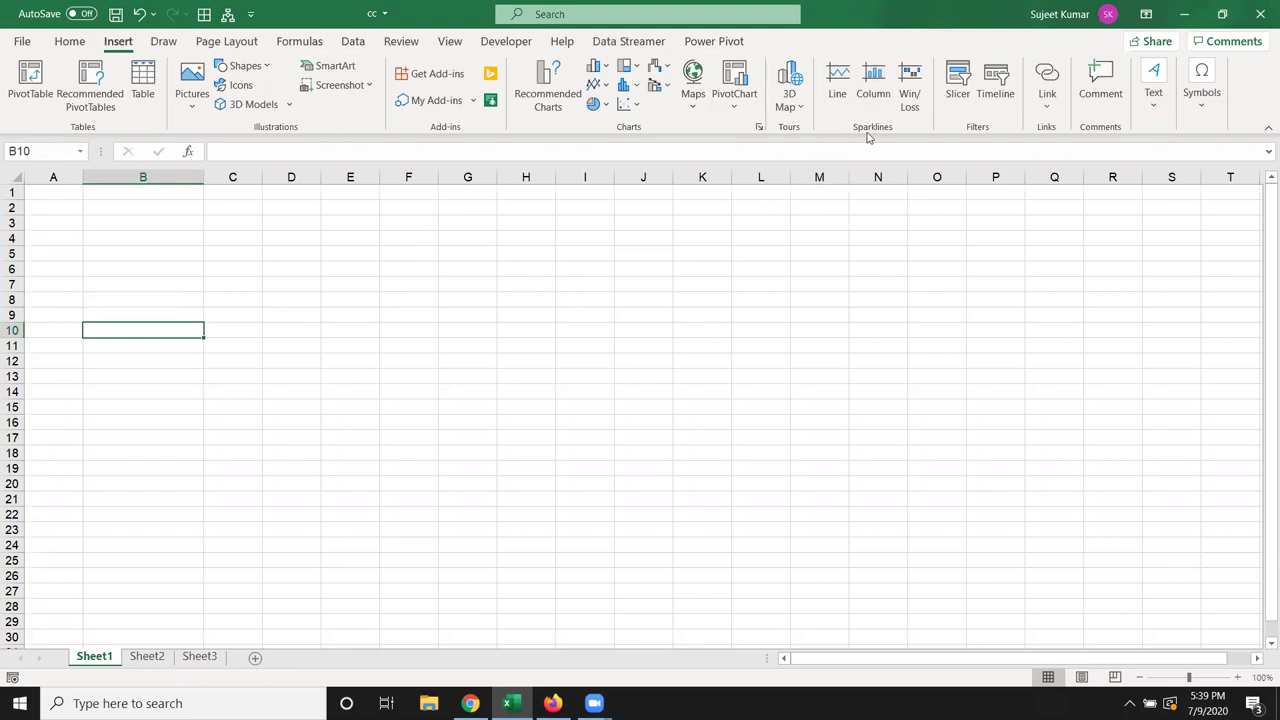
left_click(70, 220)
mouse_move(63, 194)
left_mouse_down()
mouse_move(74, 207)
mouse_move(67, 199)
left_mouse_up()
left_click(66, 195)
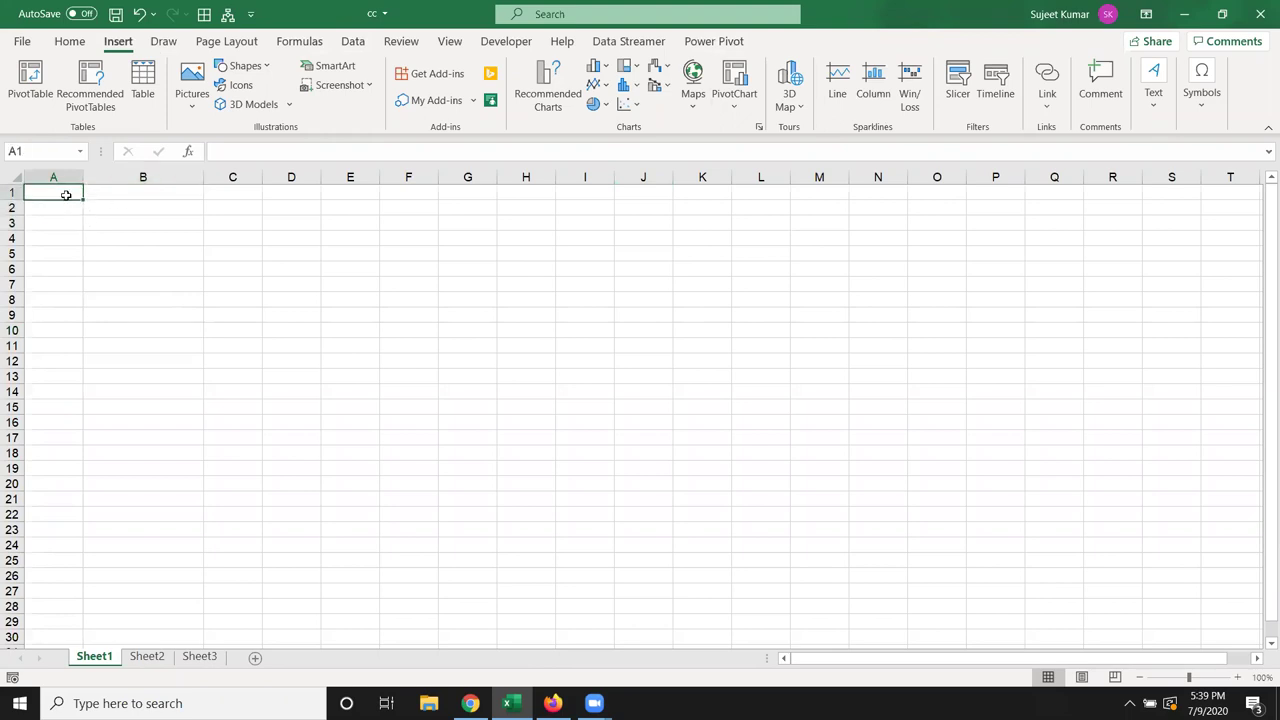
type("Name")
key("Return")
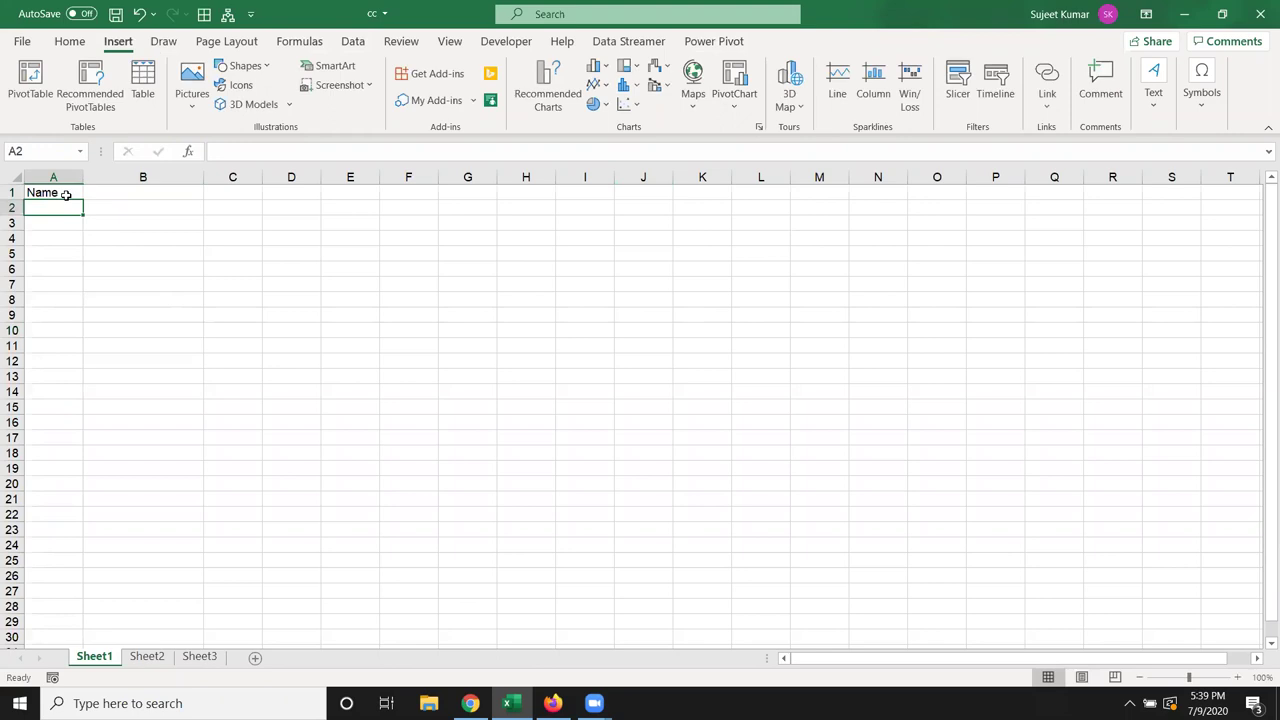
key("Tab")
type("Jan")
key("Return")
left_click(185, 194)
left_click_drag(204, 200, 372, 218)
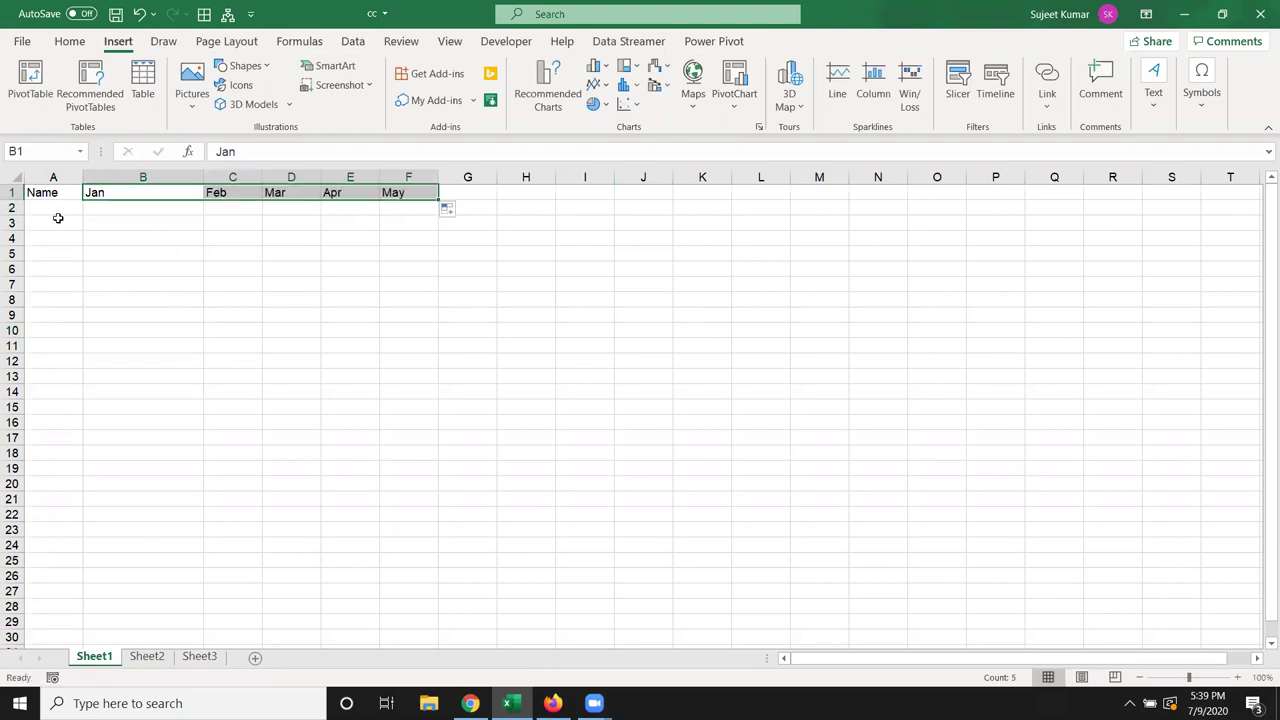
- Enter the first person's name in A2 with scores 85, 78, 69, 85, 47 in B2:F2
left_click(41, 208)
type("Puja")
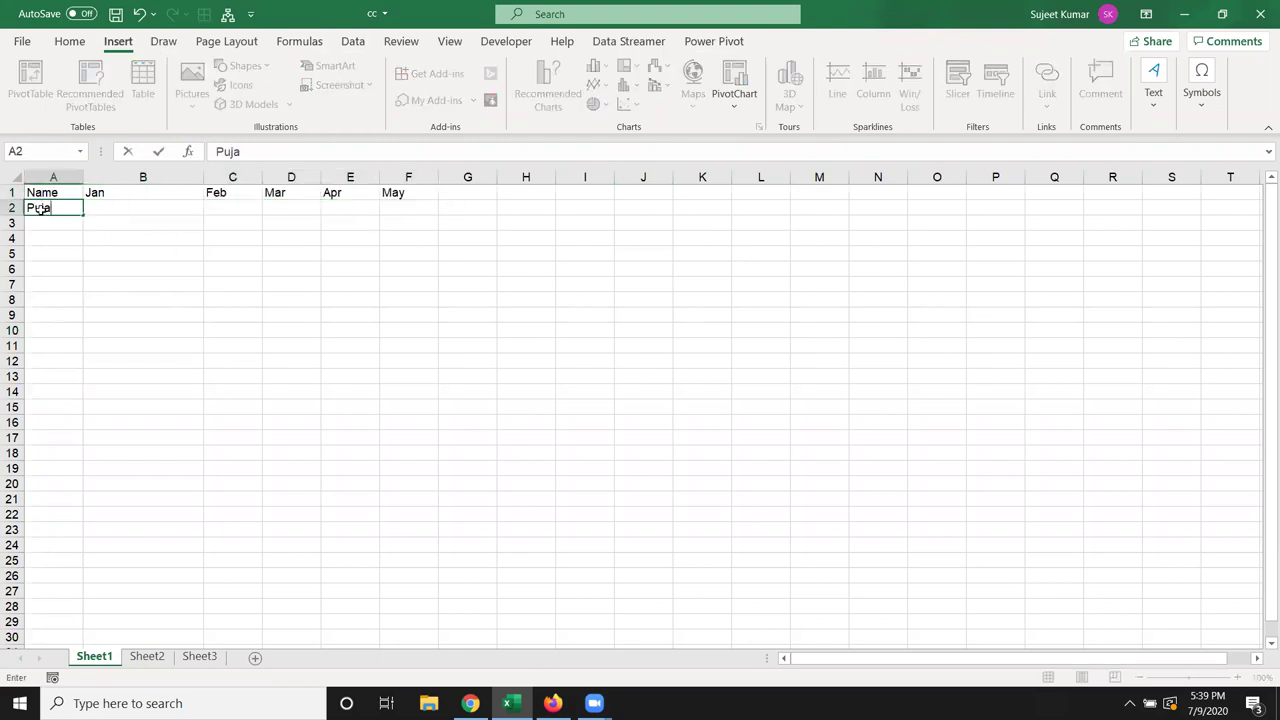
key("Return")
left_click(41, 209)
key("Tab")
type("85")
key("Tab")
type("78")
key("Tab")
type("69")
key("Tab")
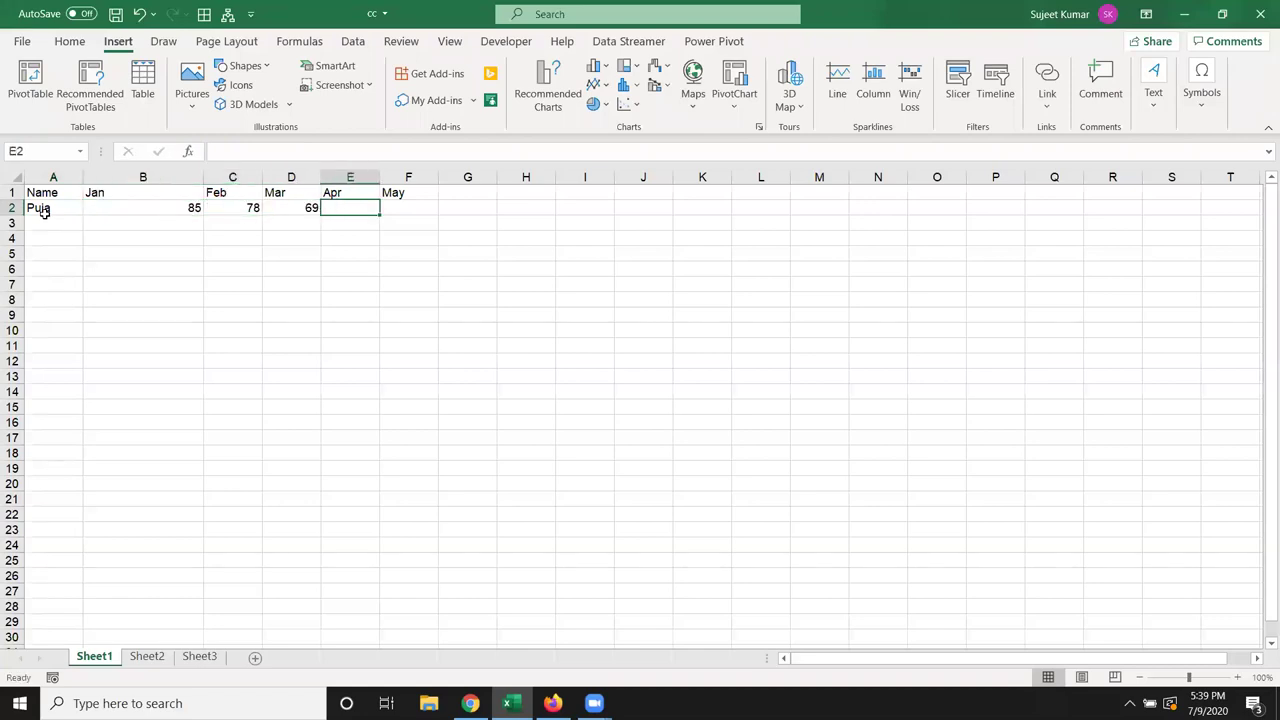
type("85\t47")
key("Tab")
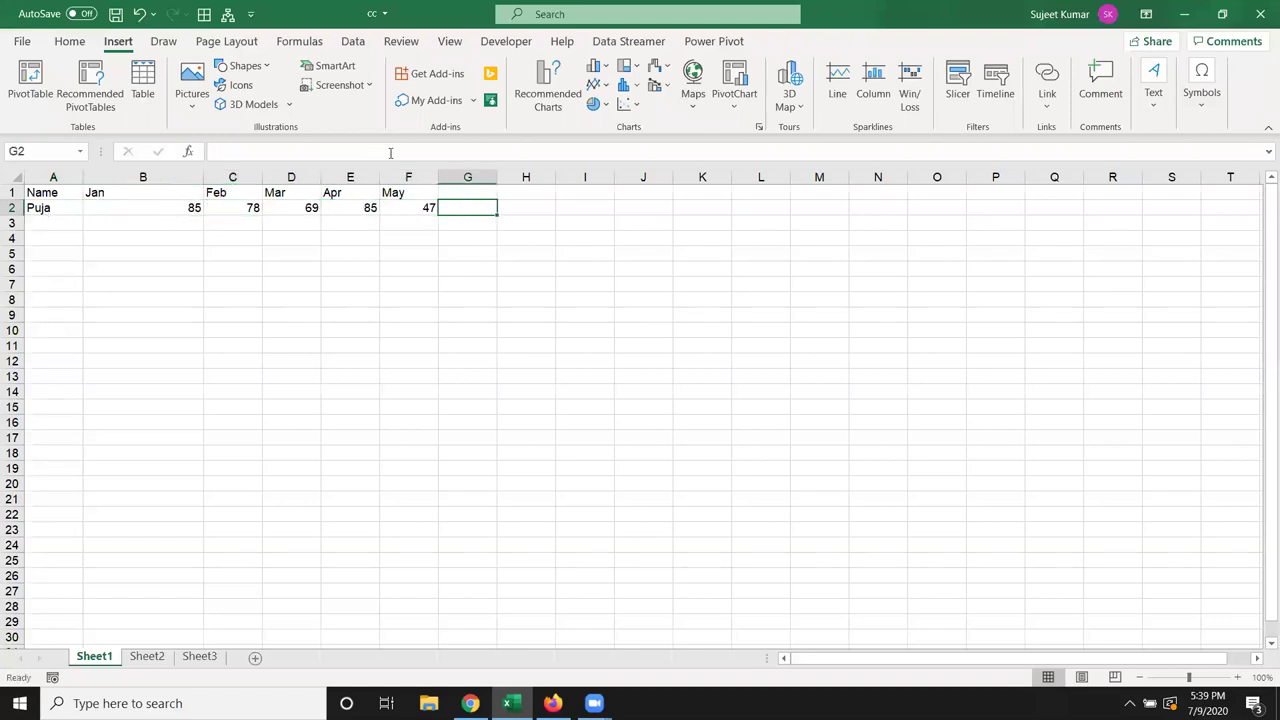
- Copy row 2's scores down to rows 3–7, auto-fill the names, and widen column G
left_click_drag(497, 176, 532, 176)
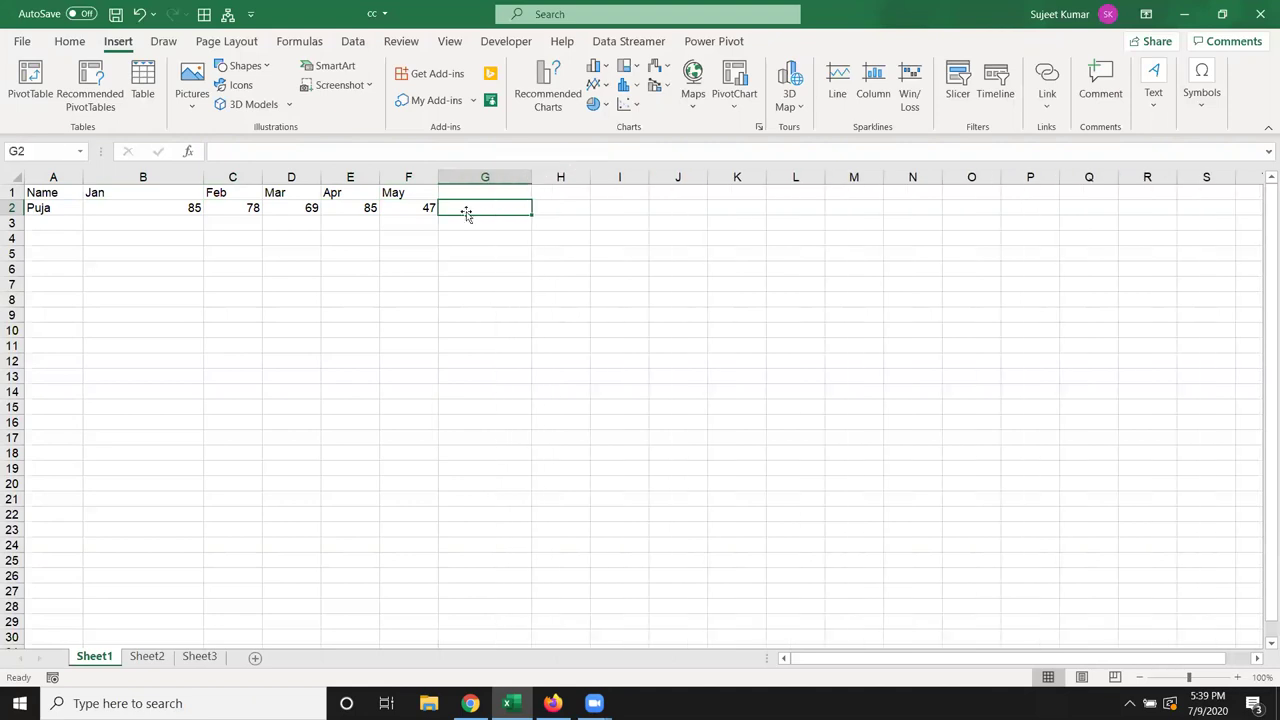
left_click(14, 207)
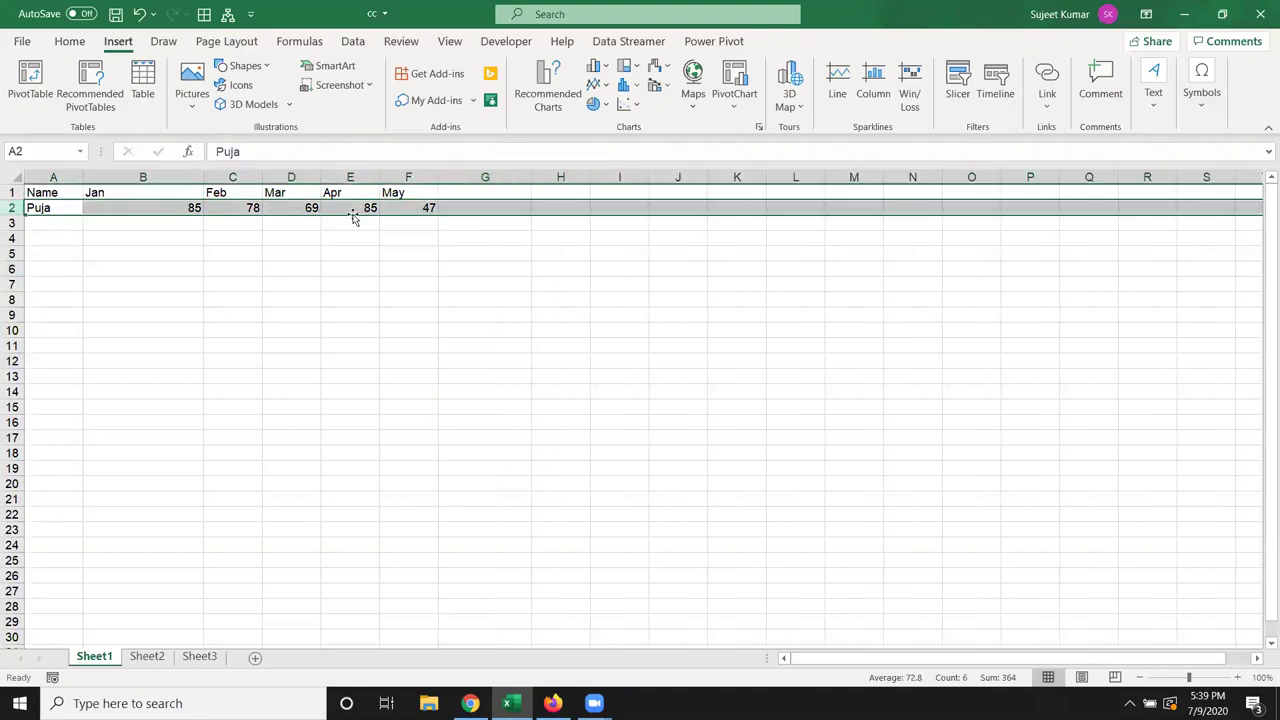
left_click(451, 207)
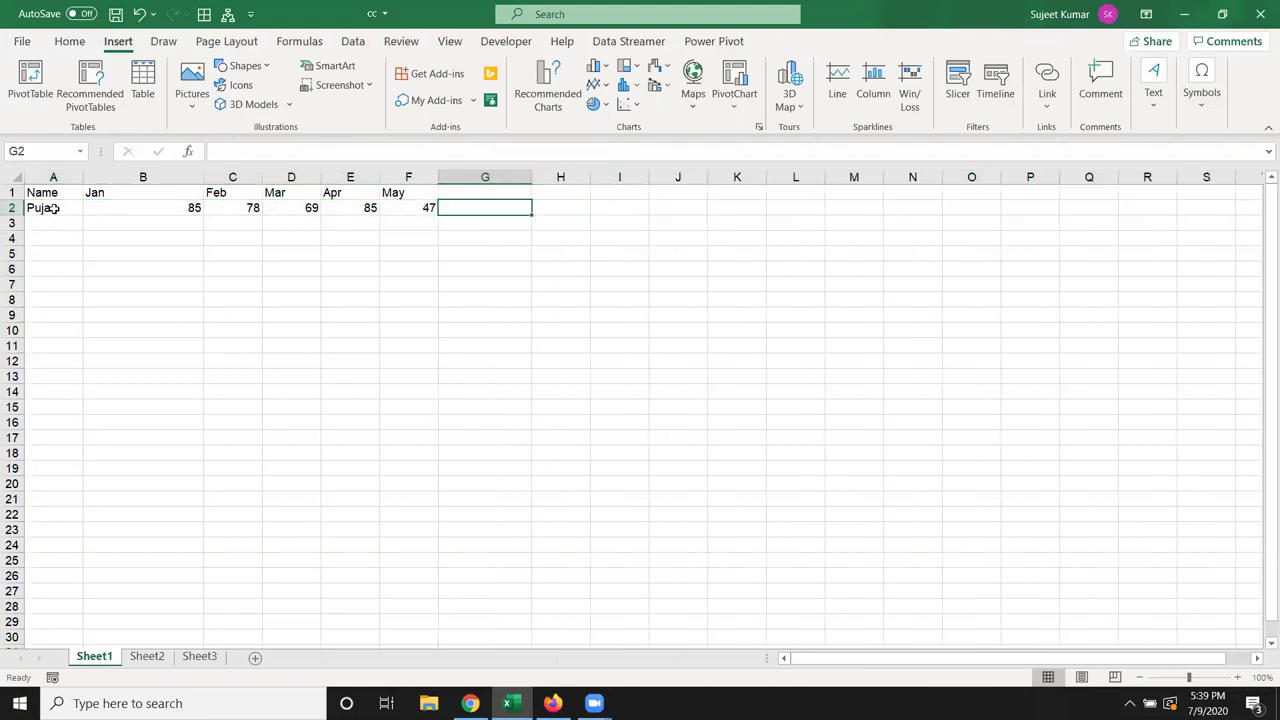
left_click_drag(54, 208, 390, 286)
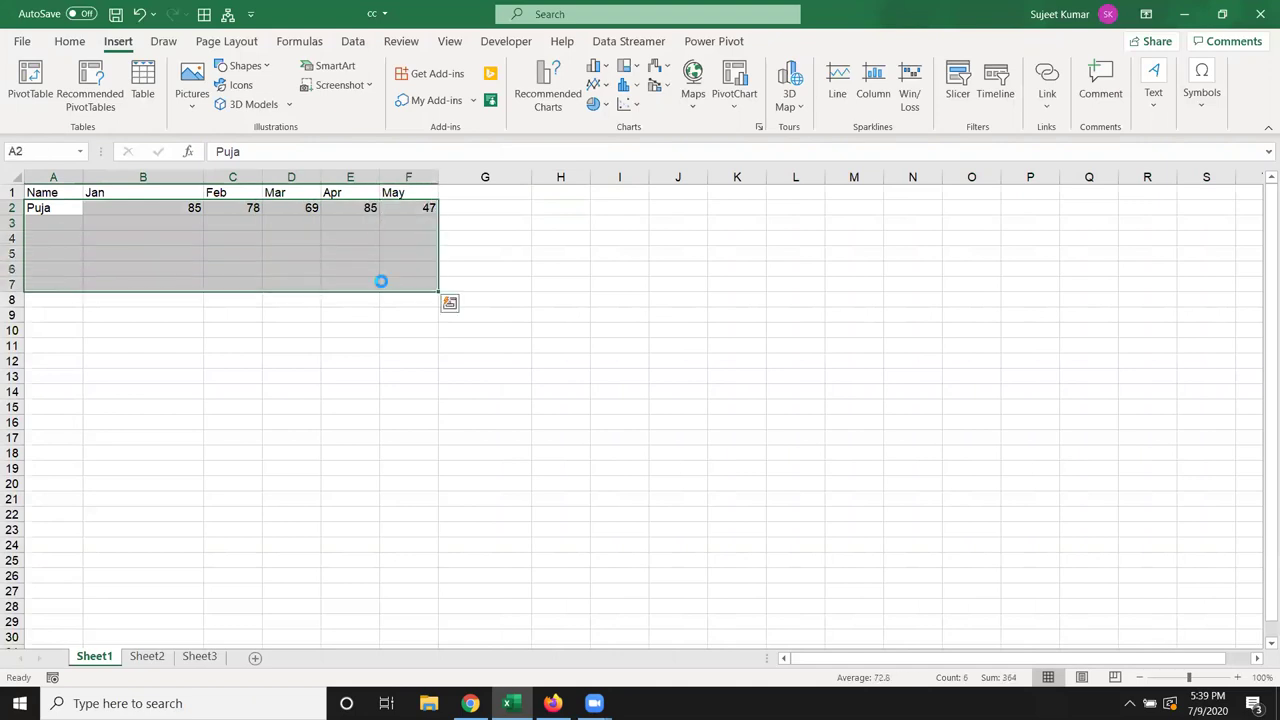
key("ctrl+d")
left_click(774, 206)
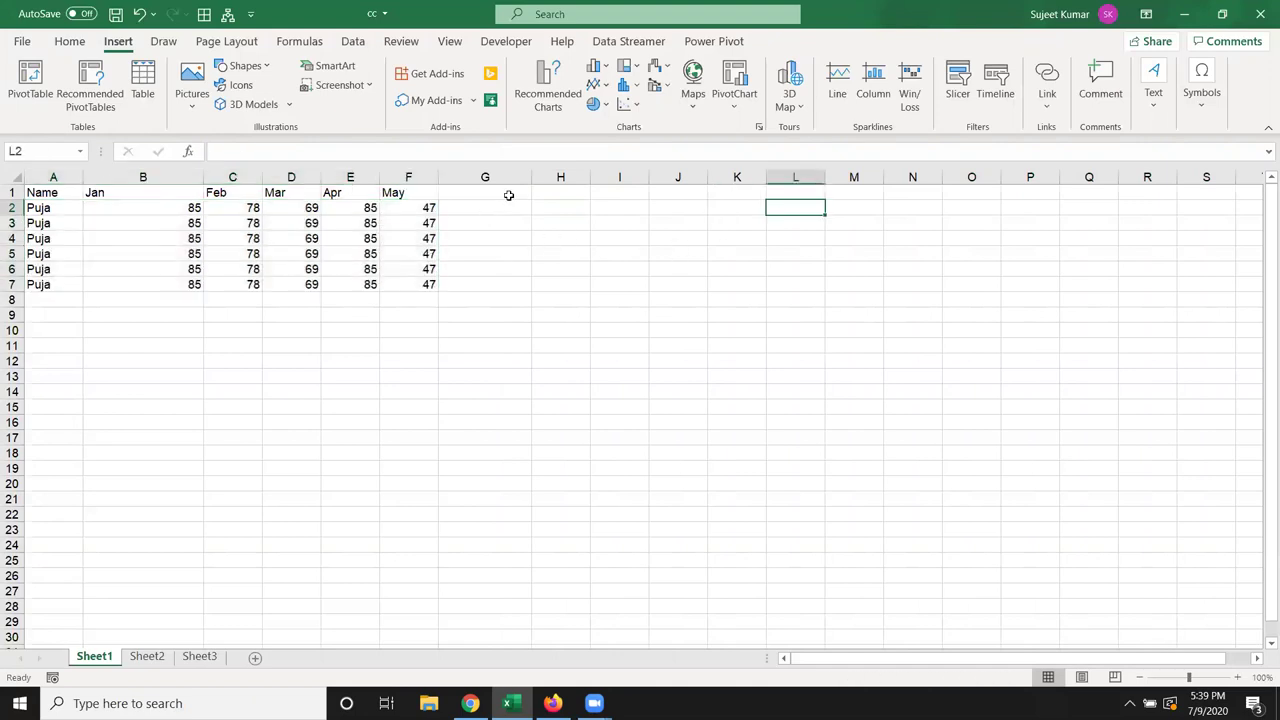
left_click_drag(530, 177, 652, 177)
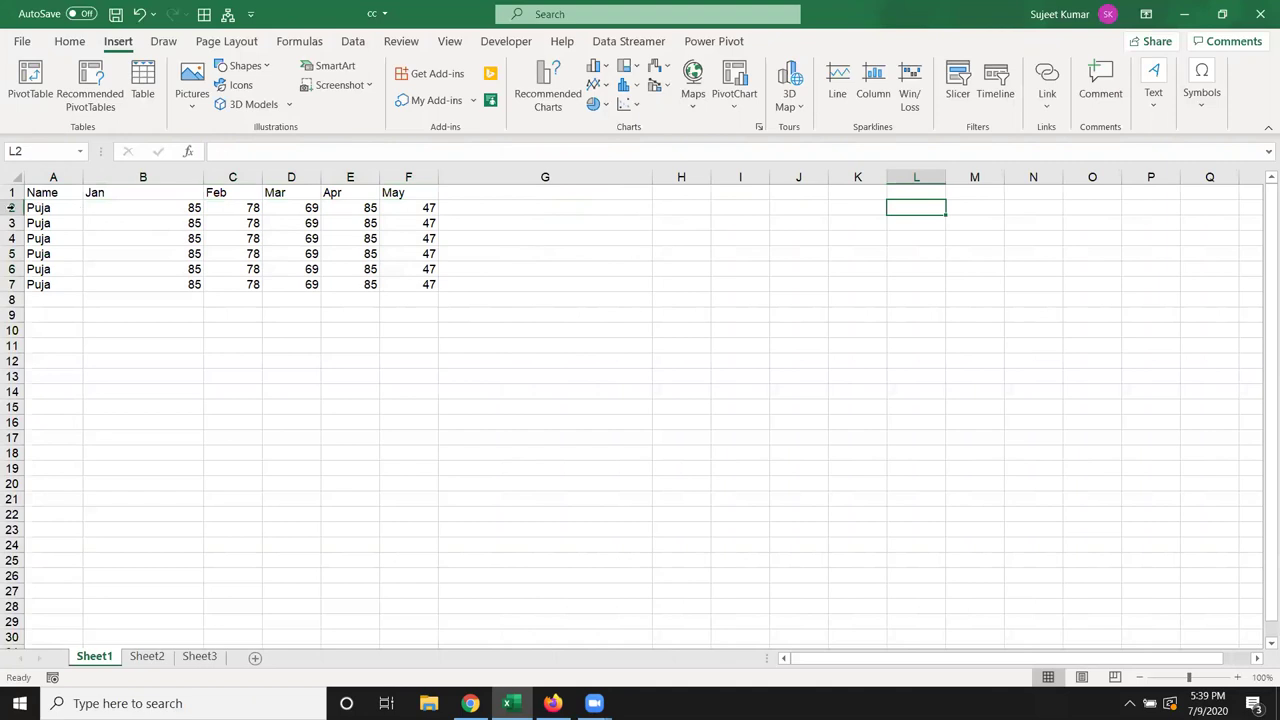
left_click(52, 208)
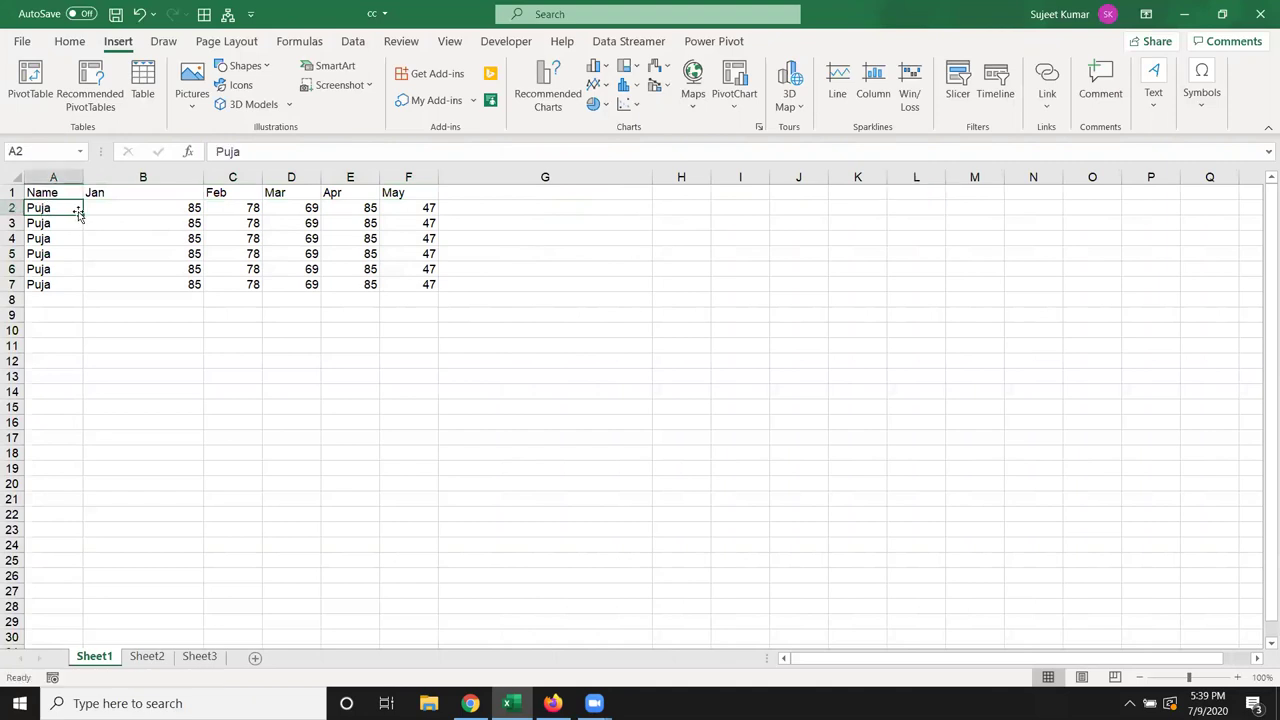
double_click(84, 214)
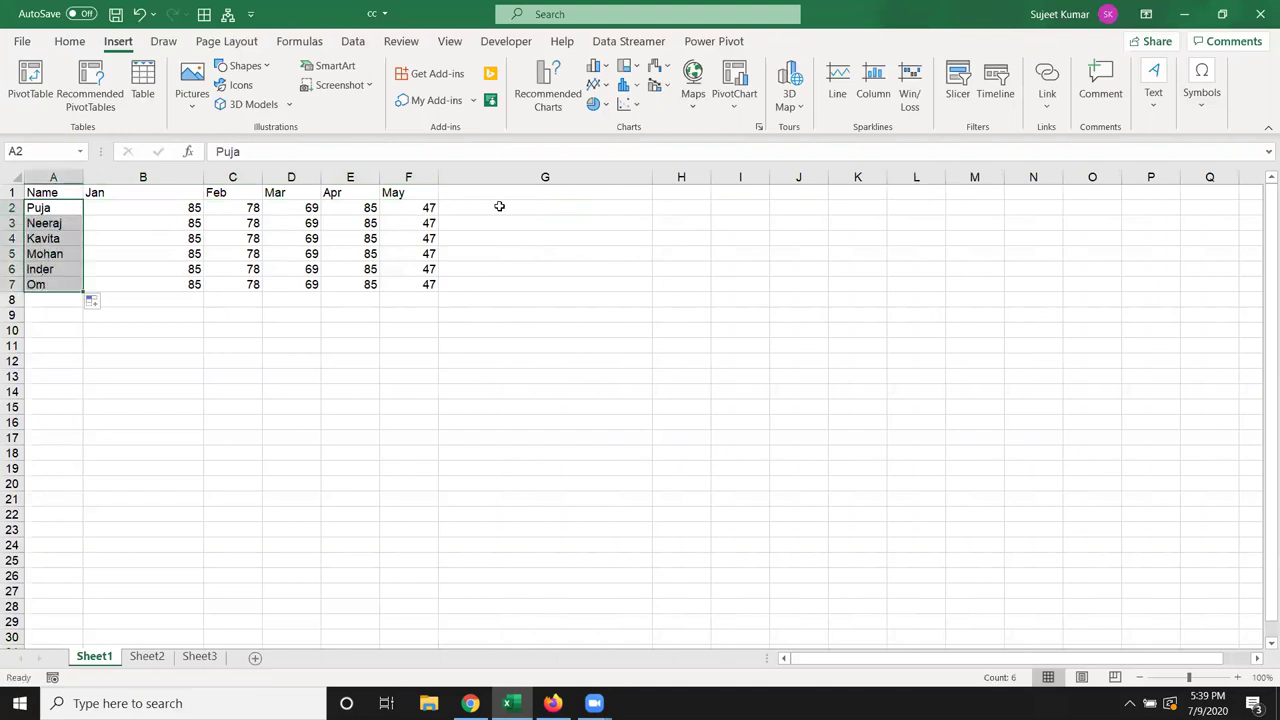
left_click(468, 209)
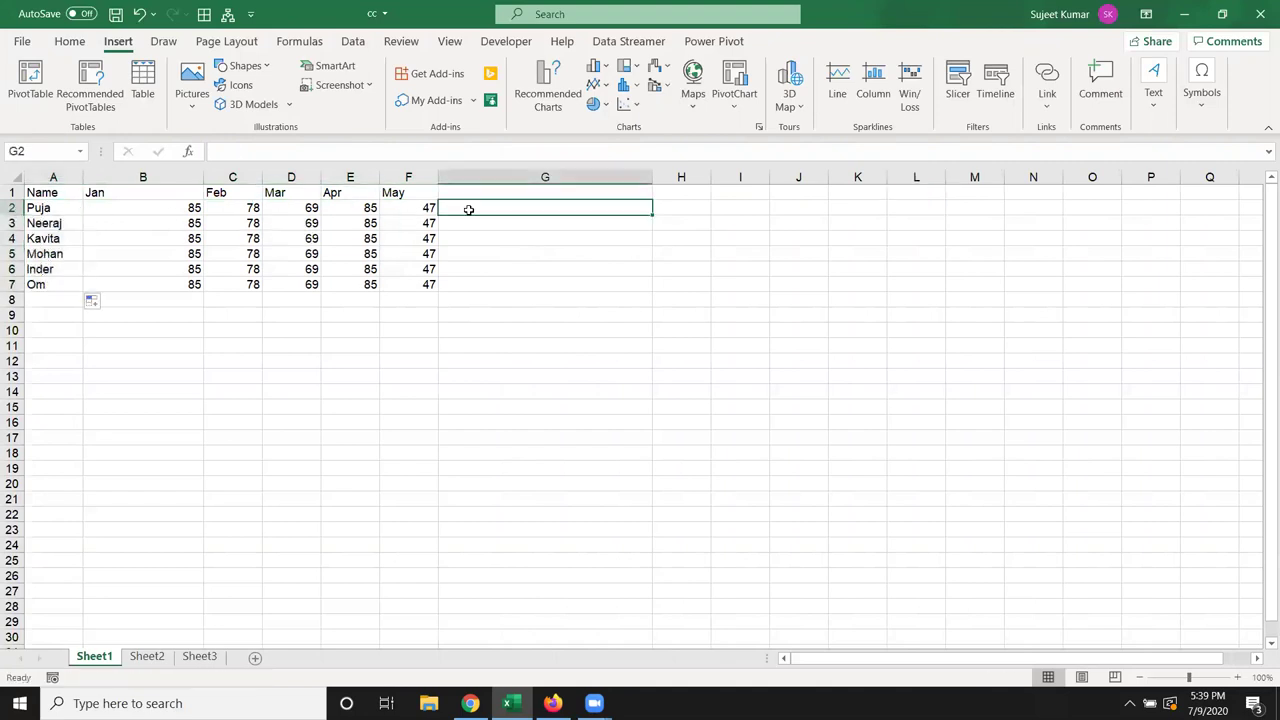
- Insert a line sparkline for B2:F2 in G2 and copy it down to G7
left_click(838, 86)
mouse_move(177, 206)
left_mouse_down()
mouse_move(378, 196)
mouse_move(430, 210)
left_mouse_up()
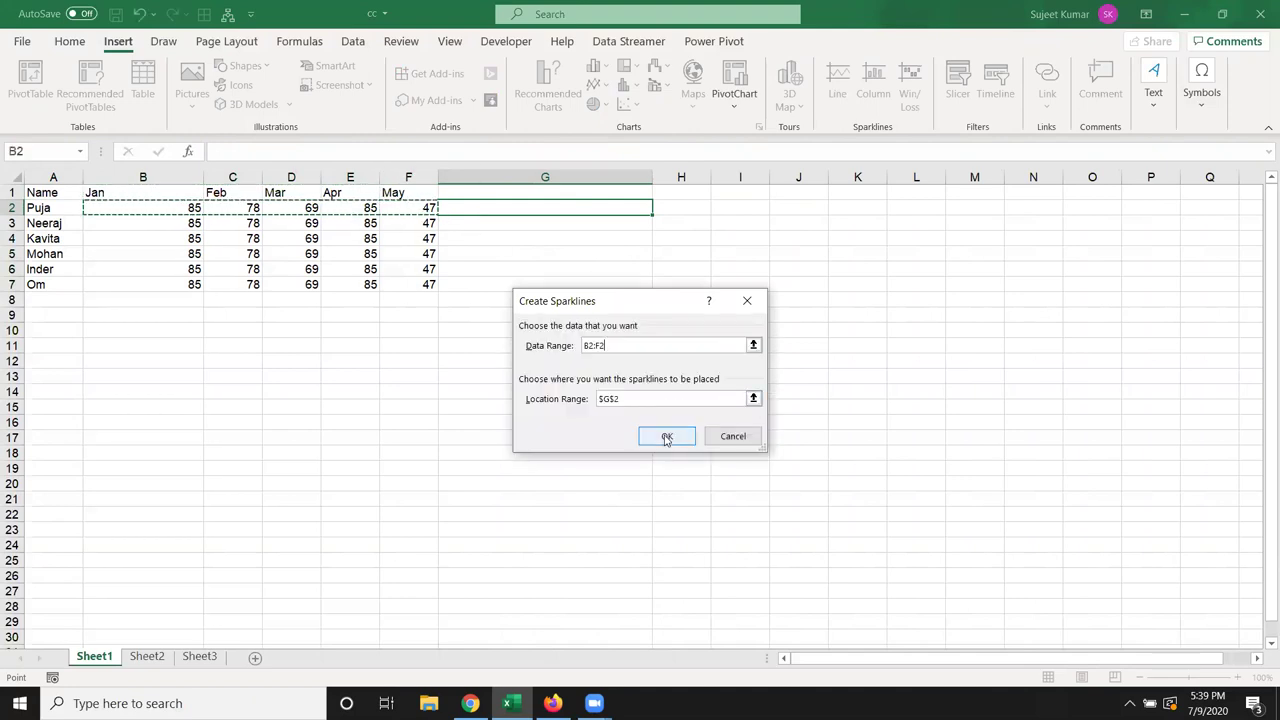
left_click(666, 438)
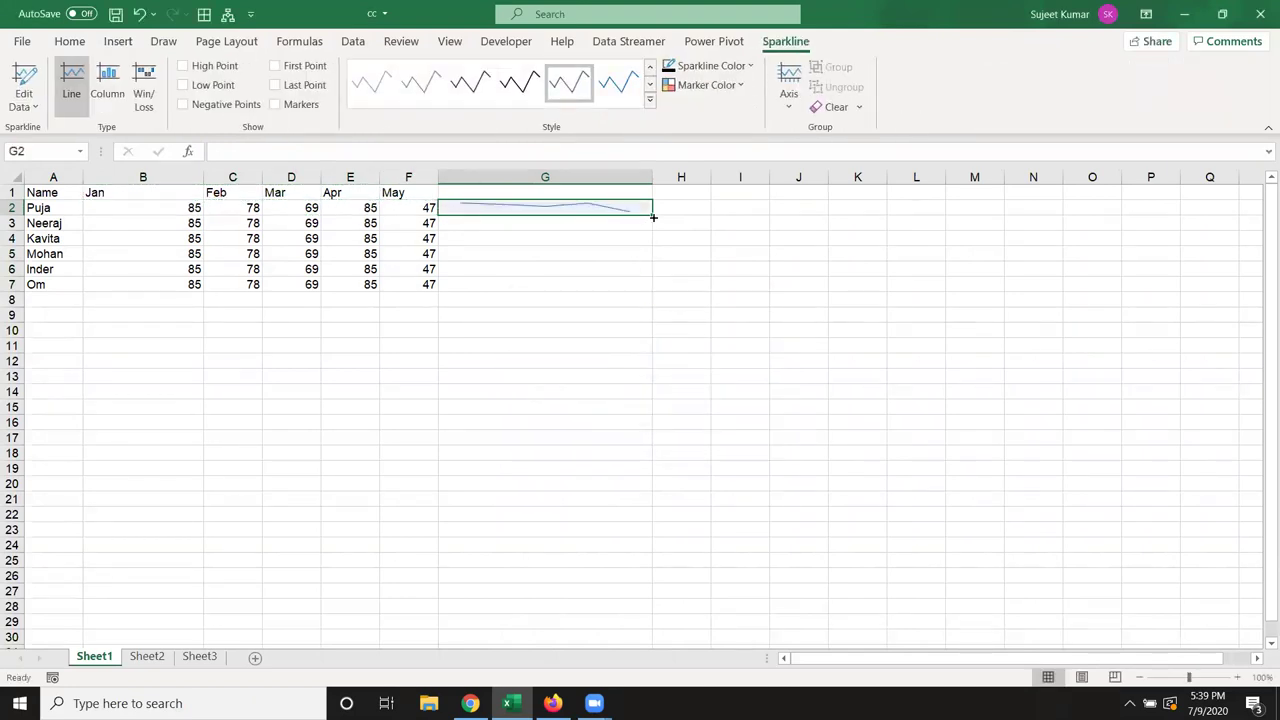
left_click_drag(652, 214, 661, 293)
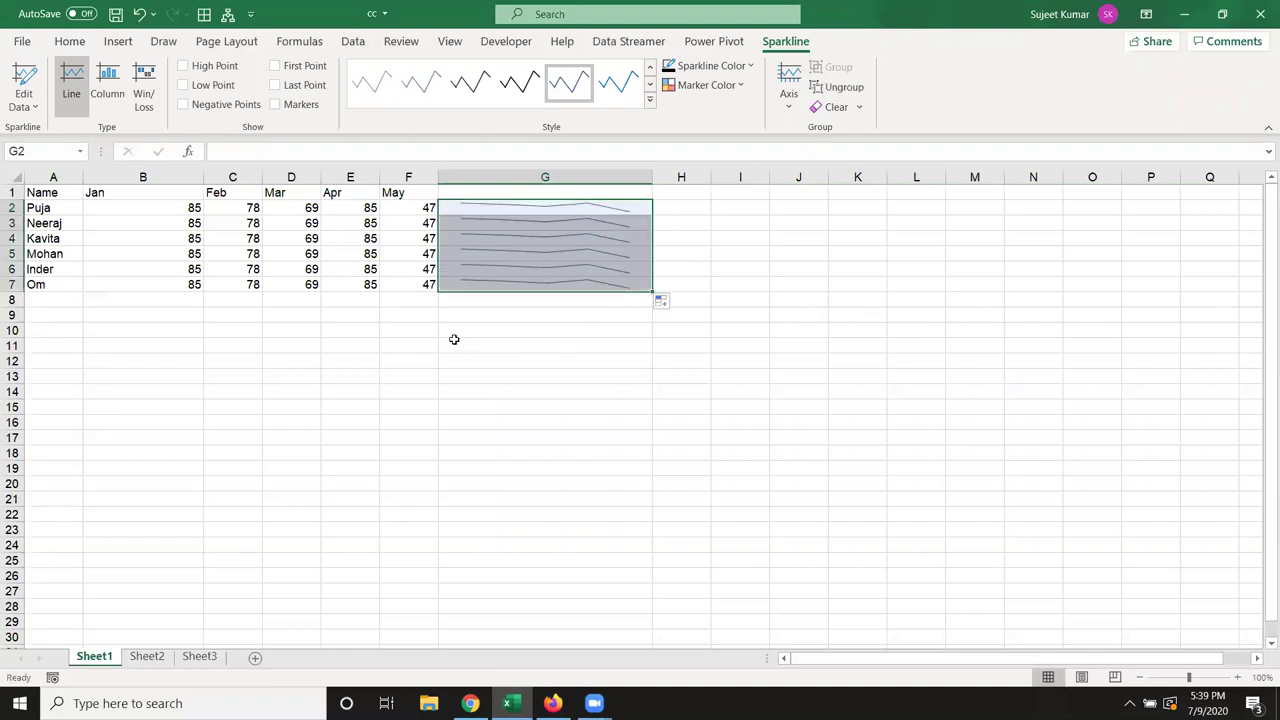
- Change row 4's Mar, Apr and May values in D4:F4 to 65, 65 and 10
left_click(298, 240)
type("65")
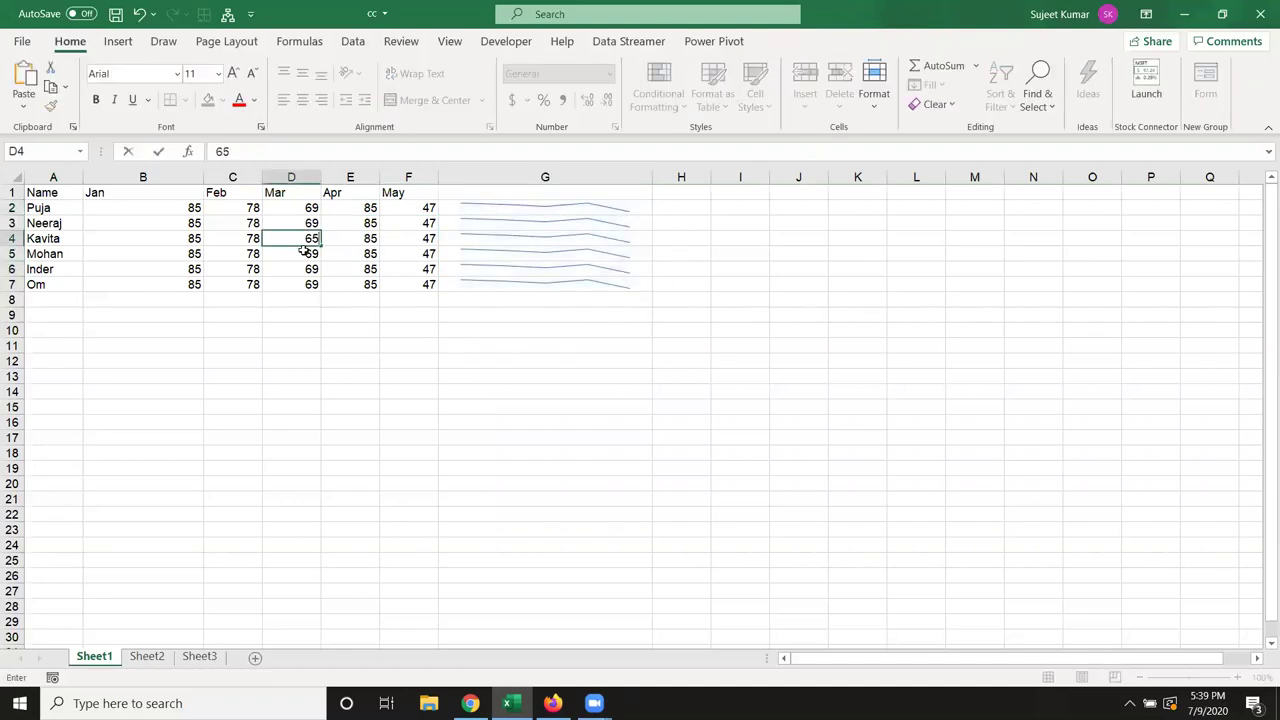
key("Tab")
type("65")
key("Return")
key("Right")
key("Up")
type("10")
key("Return")
key("Up")
key("Left")
key("Left")
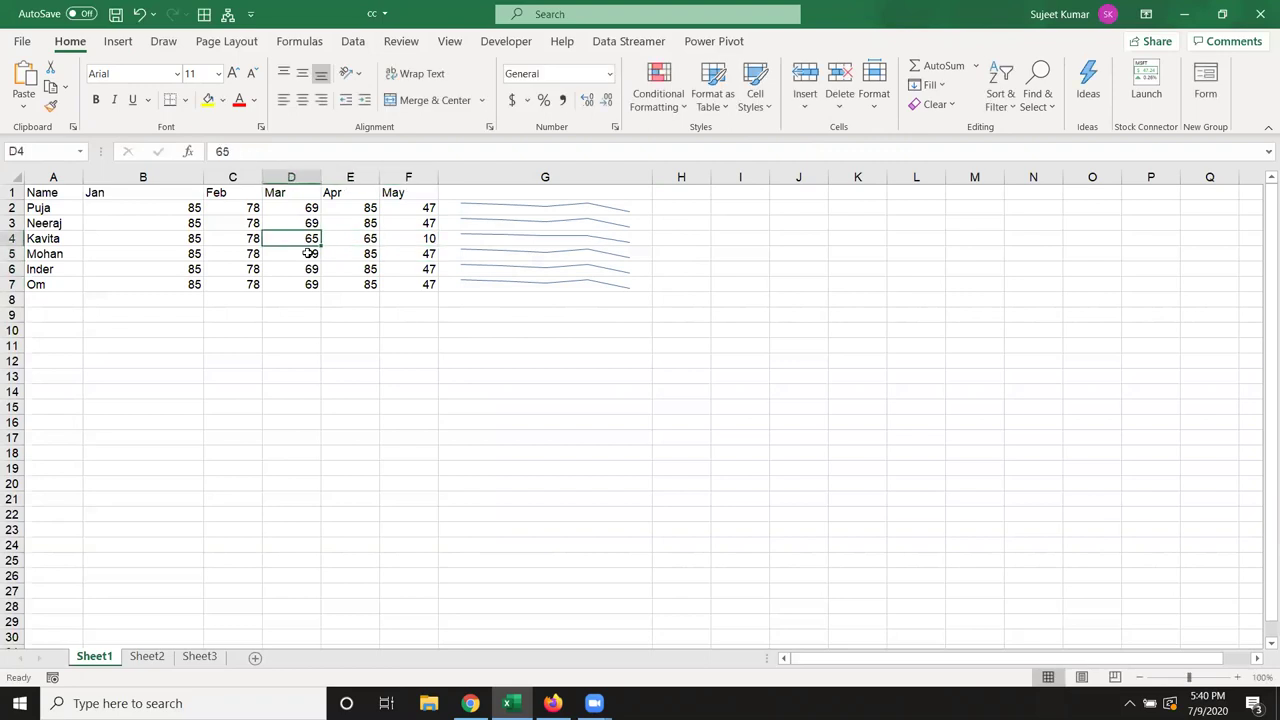
left_click(506, 203)
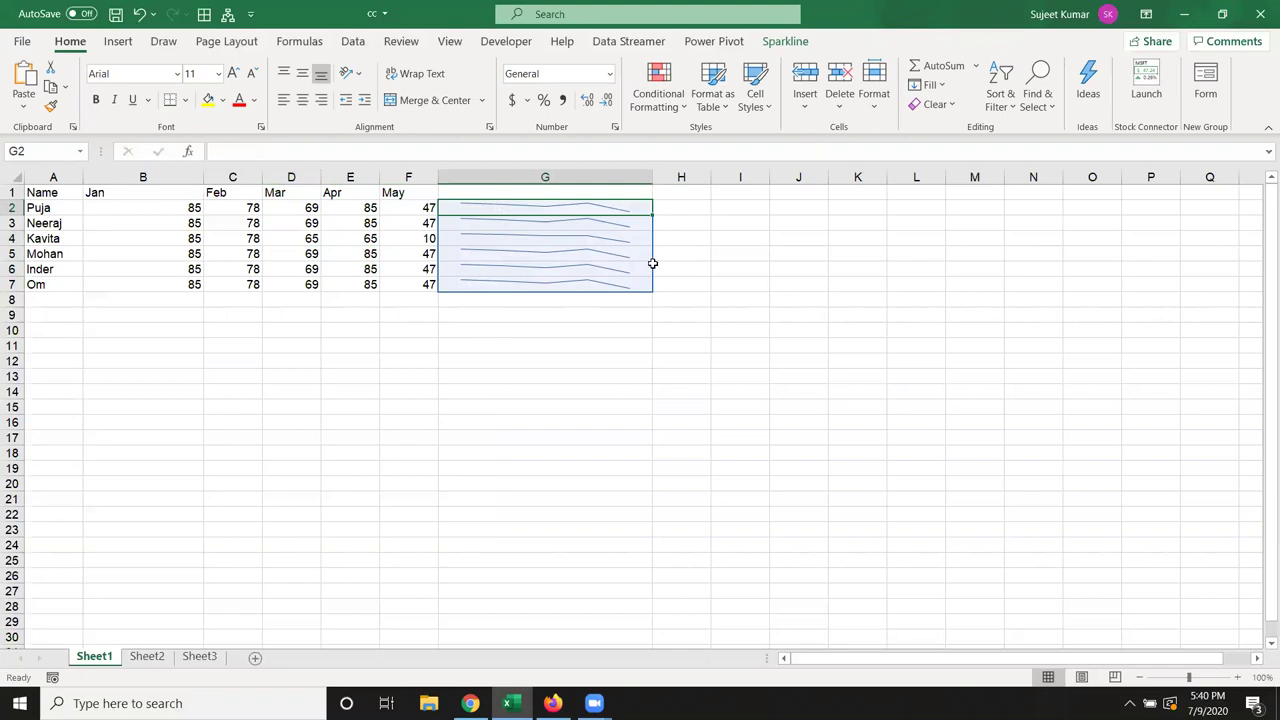
- Remove the line sparklines and create a column sparkline for B2:F2 in G2
left_click(778, 284)
left_click_drag(618, 189, 612, 302)
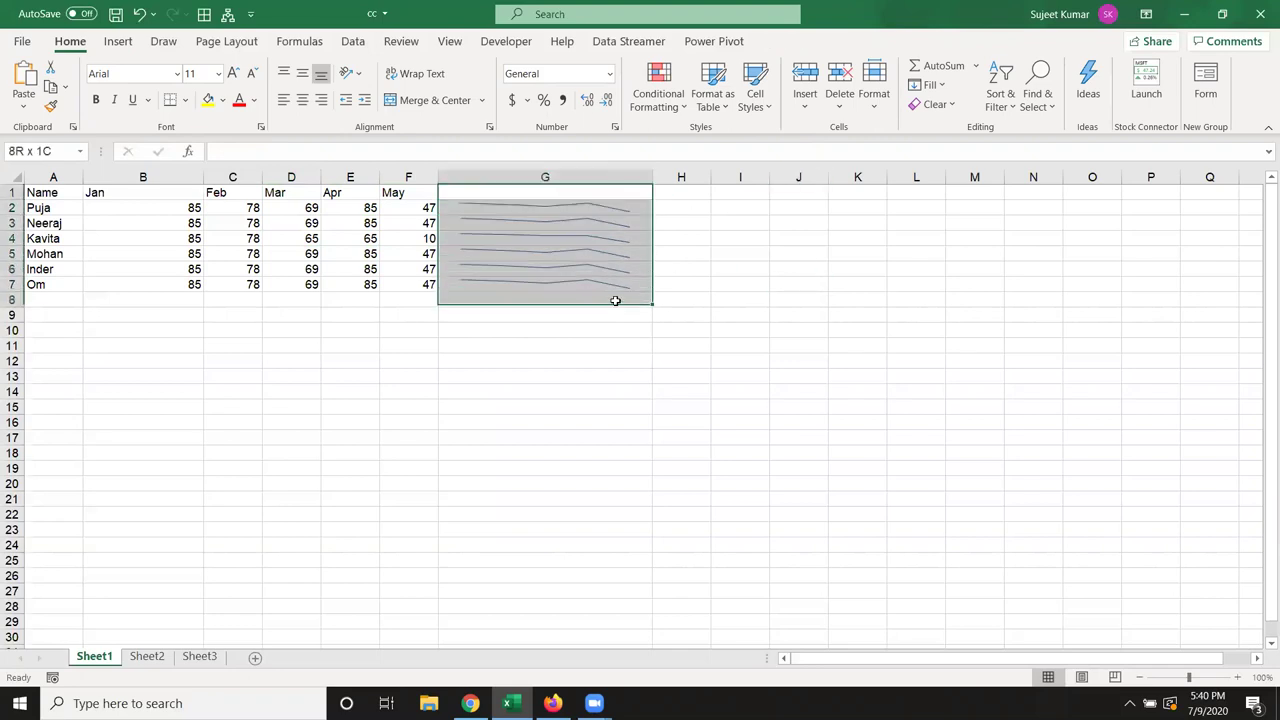
key("ctrl+z")
left_click(518, 209)
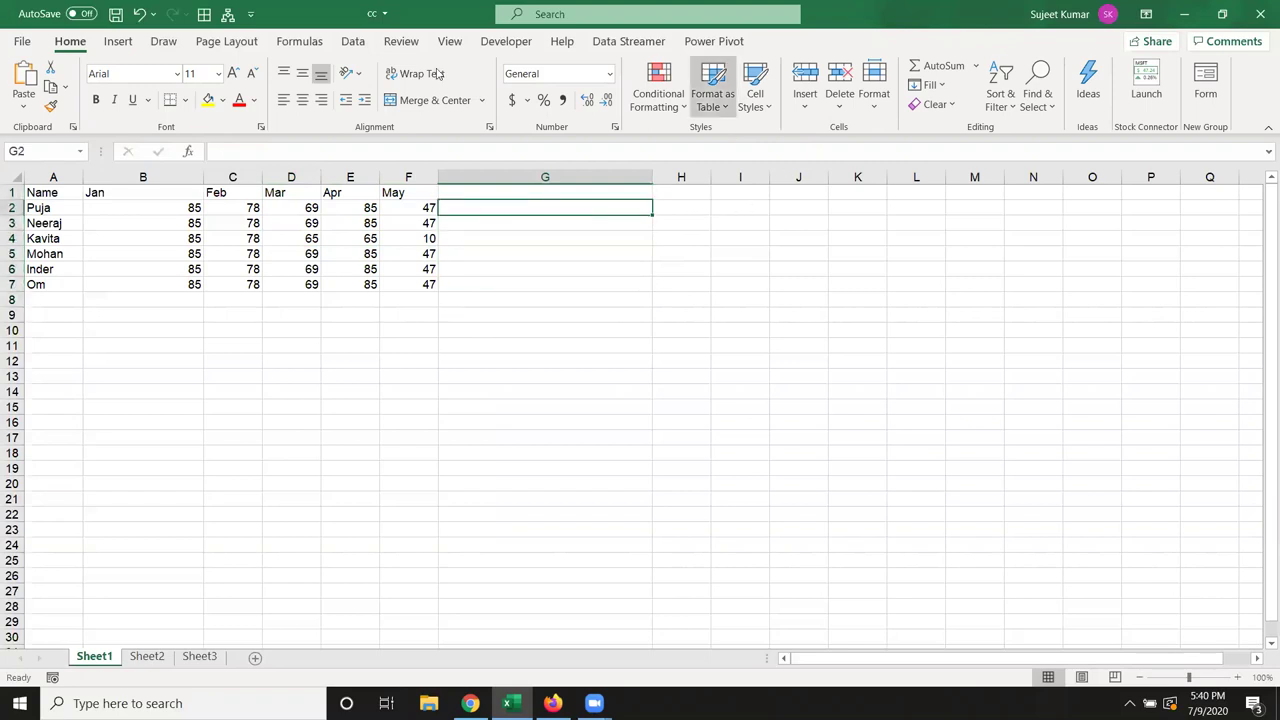
left_click(127, 47)
left_click(876, 97)
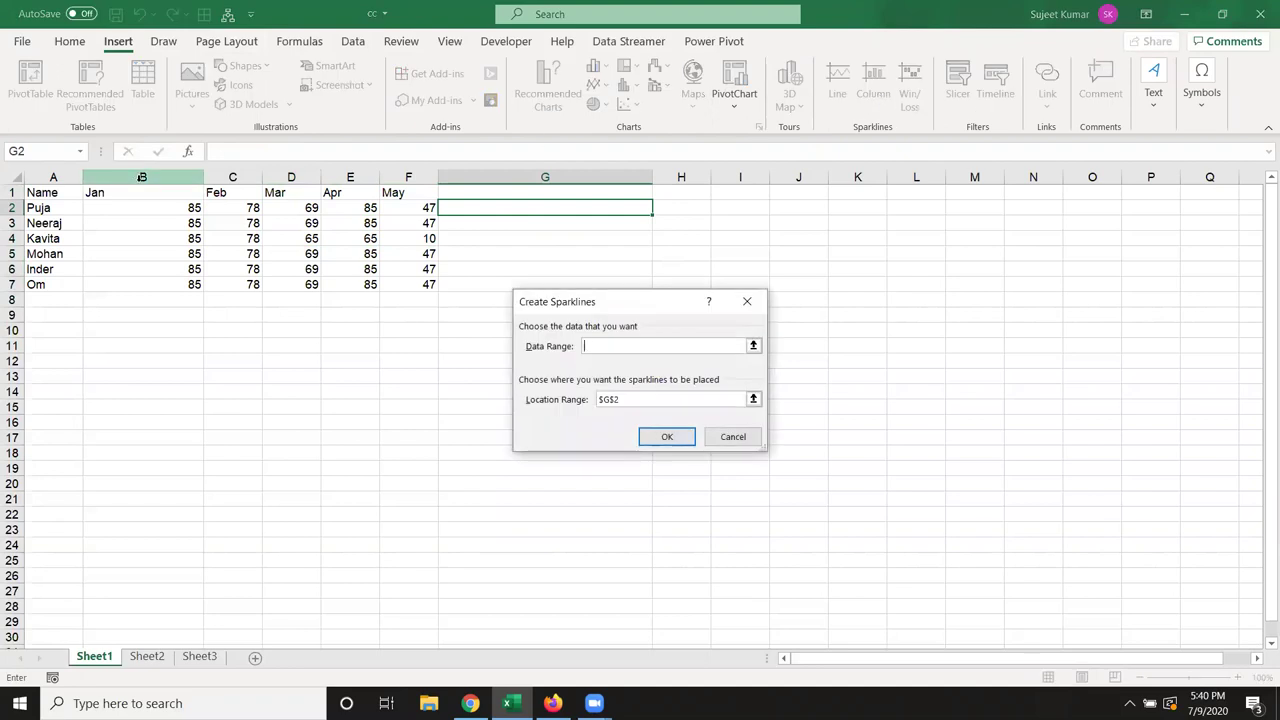
left_click_drag(126, 208, 425, 207)
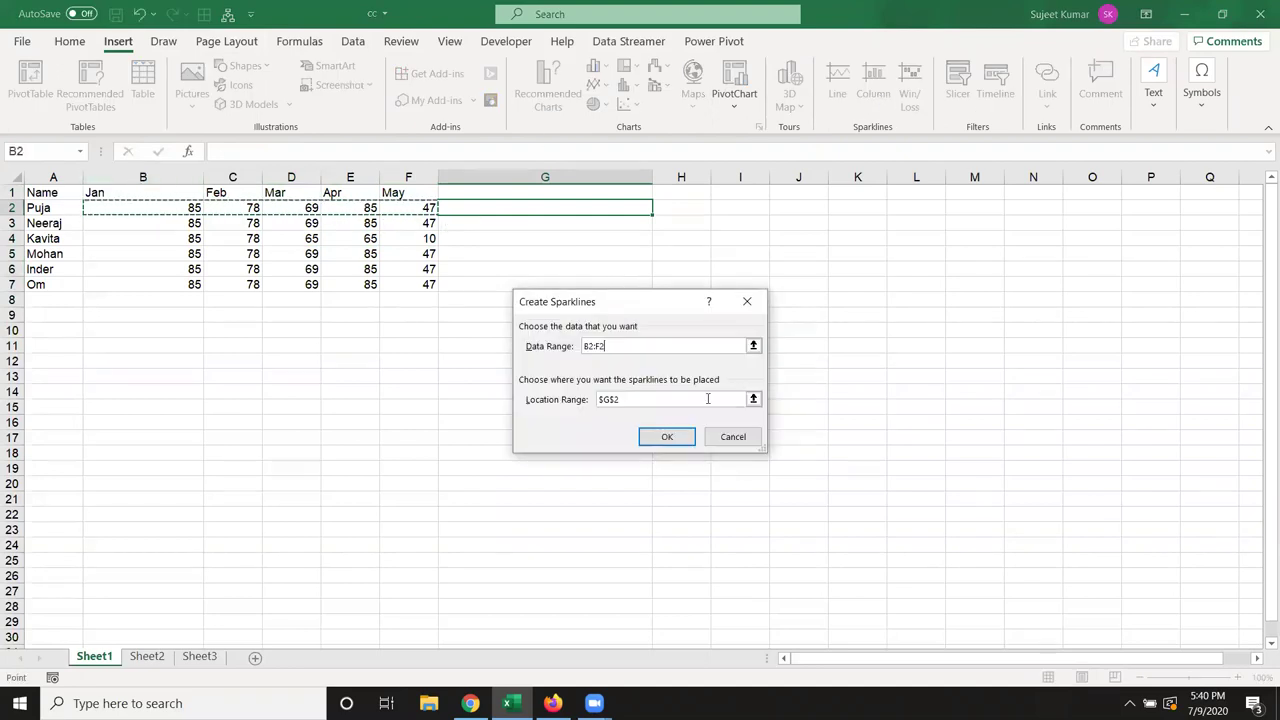
left_click(665, 437)
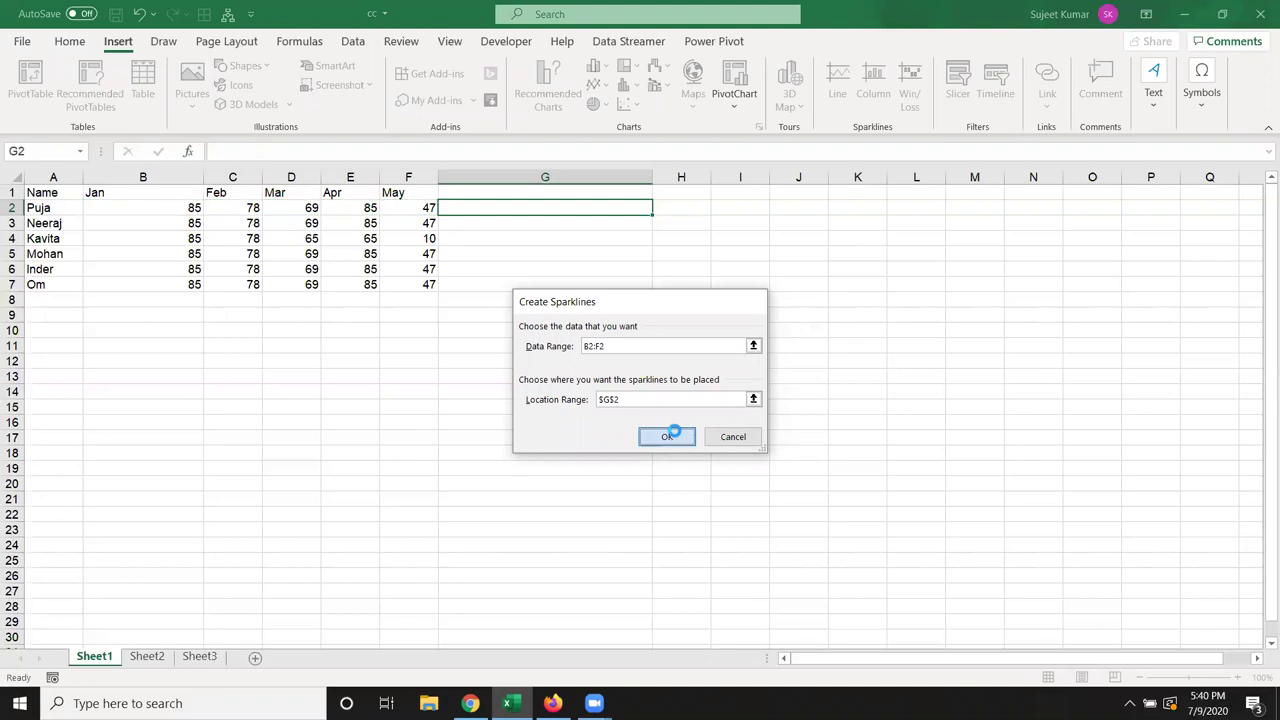
- Copy the column sparkline down to G7 and make rows 2–7 taller
left_click(498, 342)
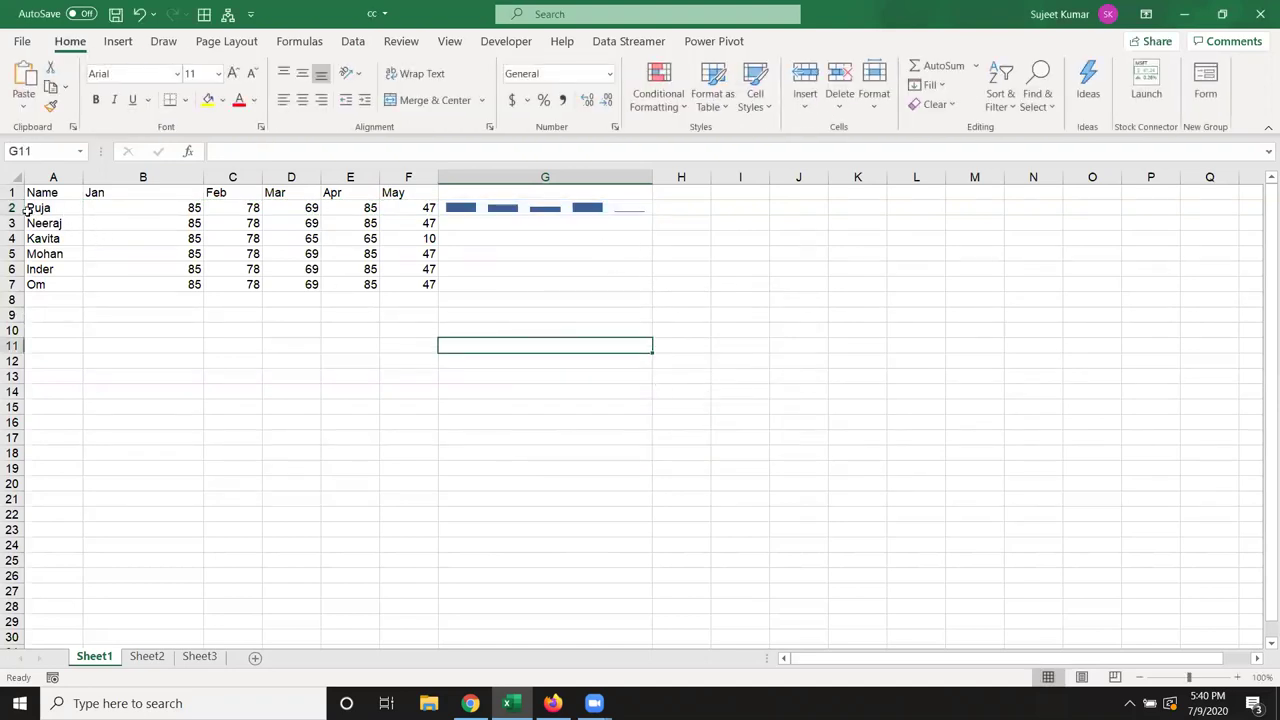
left_click_drag(16, 215, 16, 234)
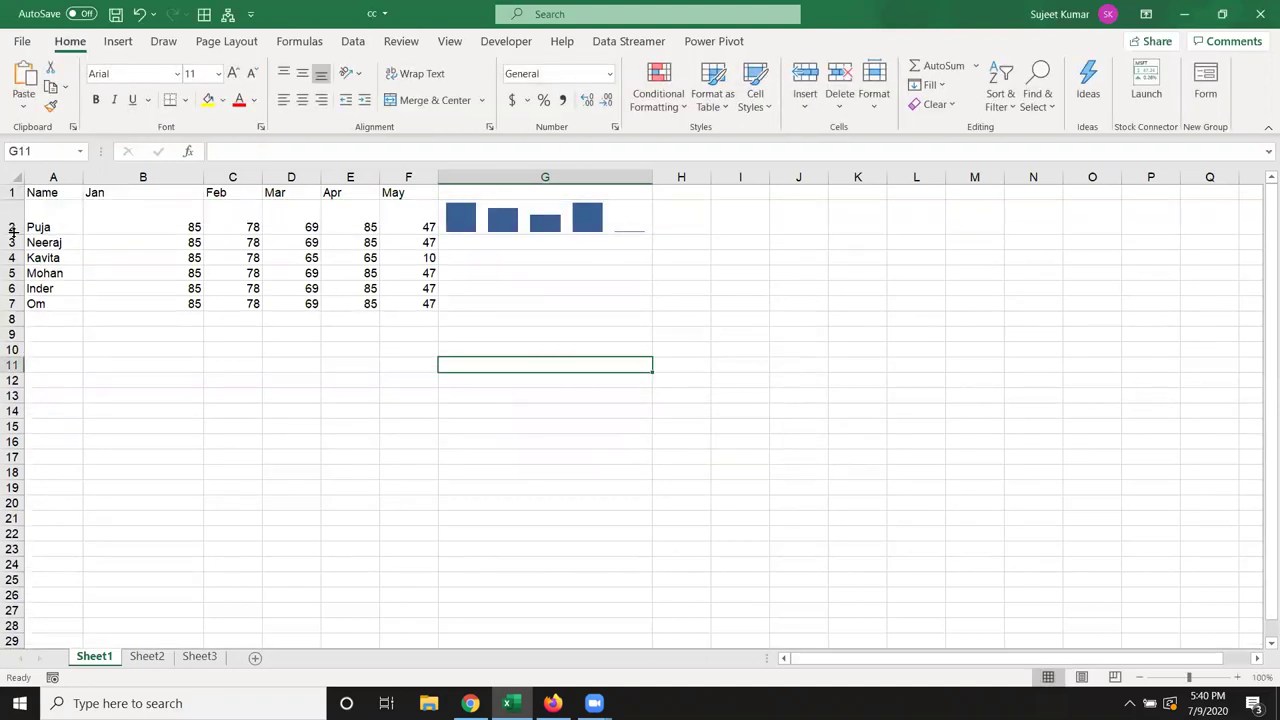
left_click(648, 214)
left_click_drag(652, 234, 641, 310)
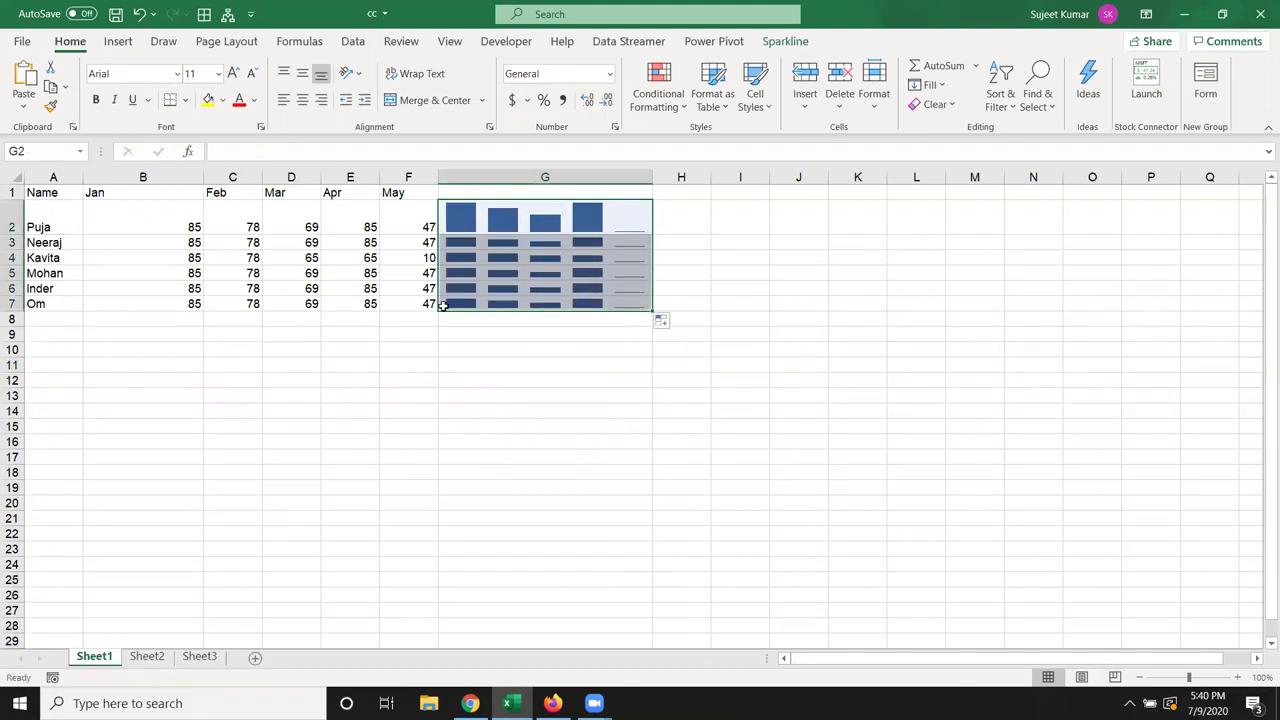
mouse_move(10, 242)
left_mouse_down()
mouse_move(8, 306)
mouse_move(12, 242)
left_mouse_up()
left_click_drag(22, 311, 21, 316)
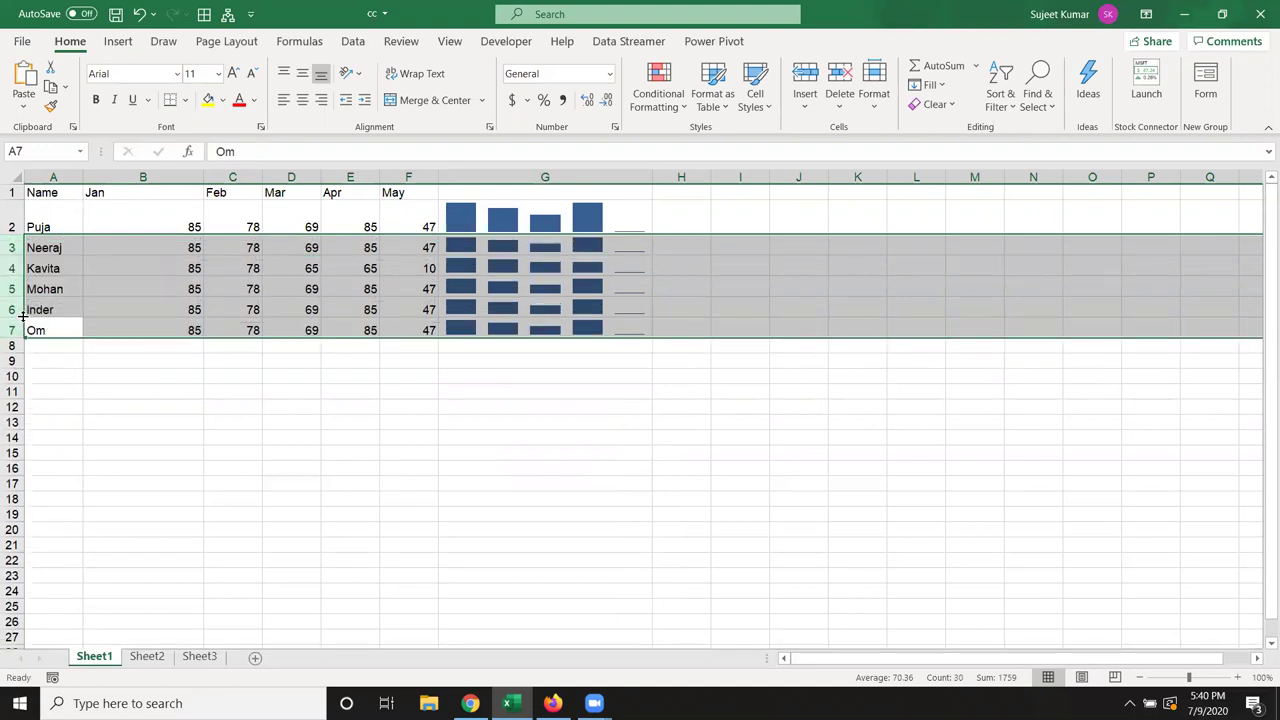
left_click(566, 270)
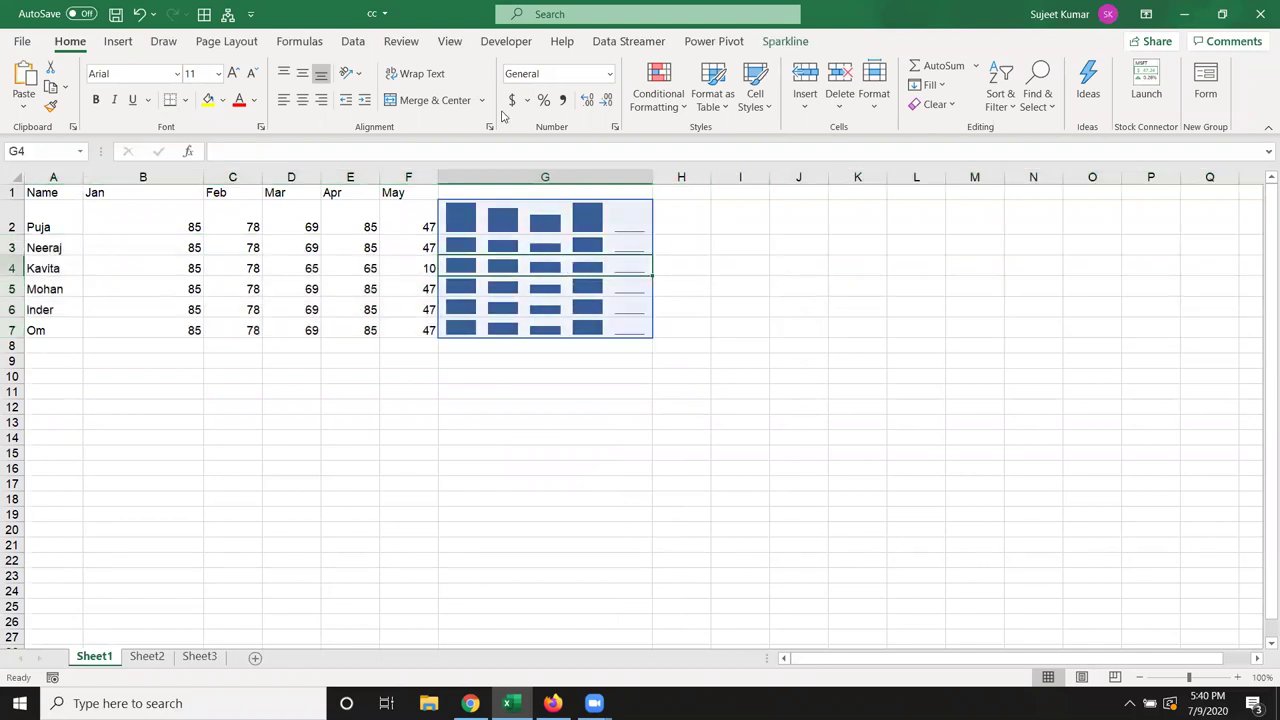
left_click(118, 41)
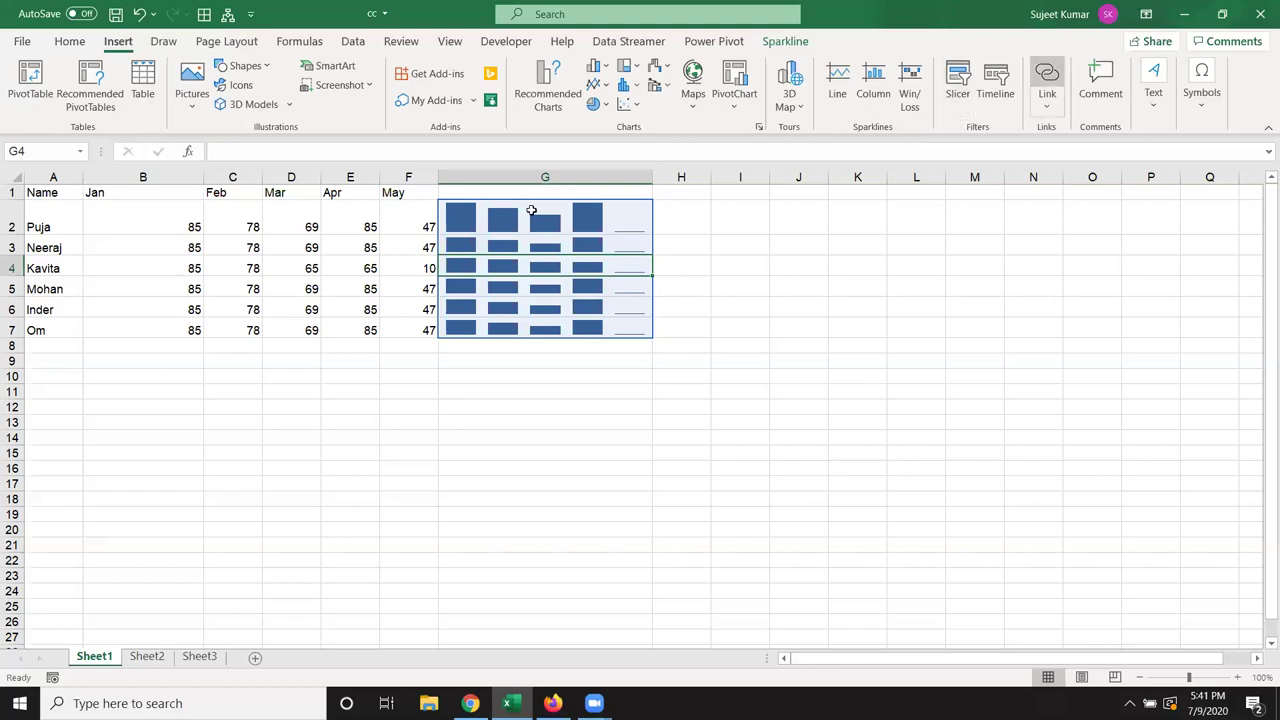
- Replace the G2:G7 sparklines with win/loss sparklines based on B2:F2, filled down to G7
left_click(737, 214)
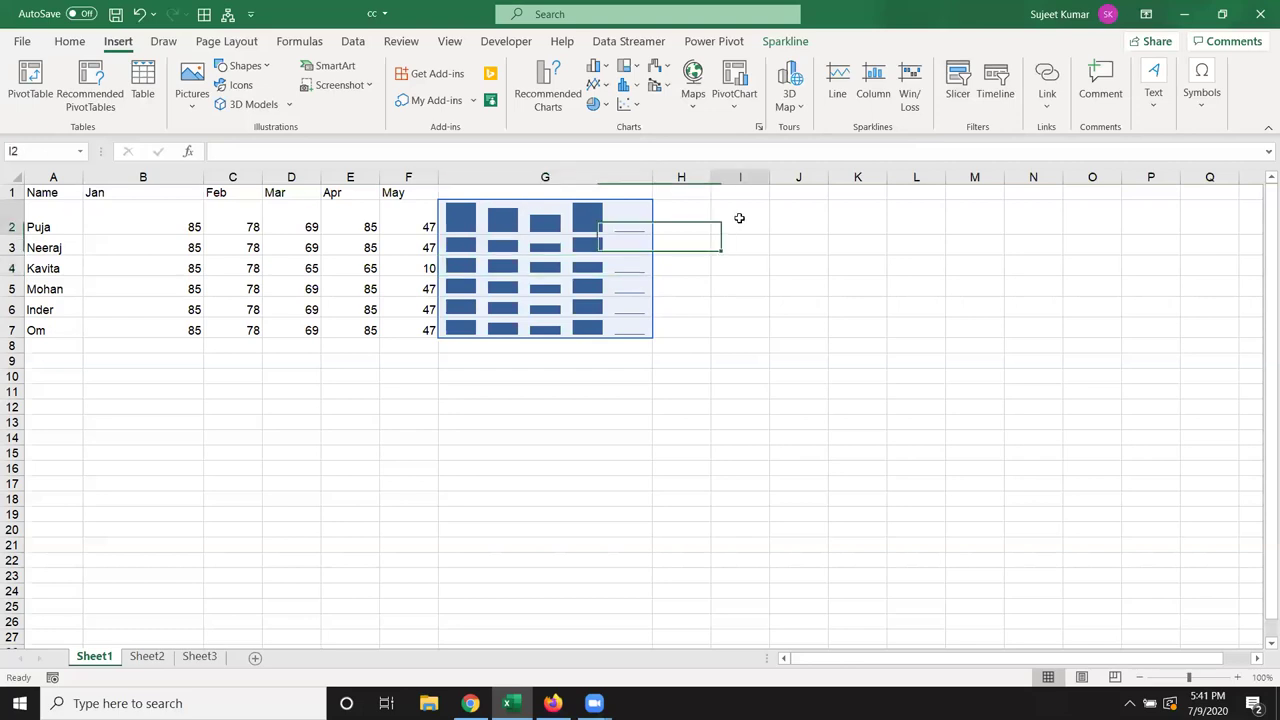
left_click(640, 194)
left_click_drag(652, 200, 651, 352)
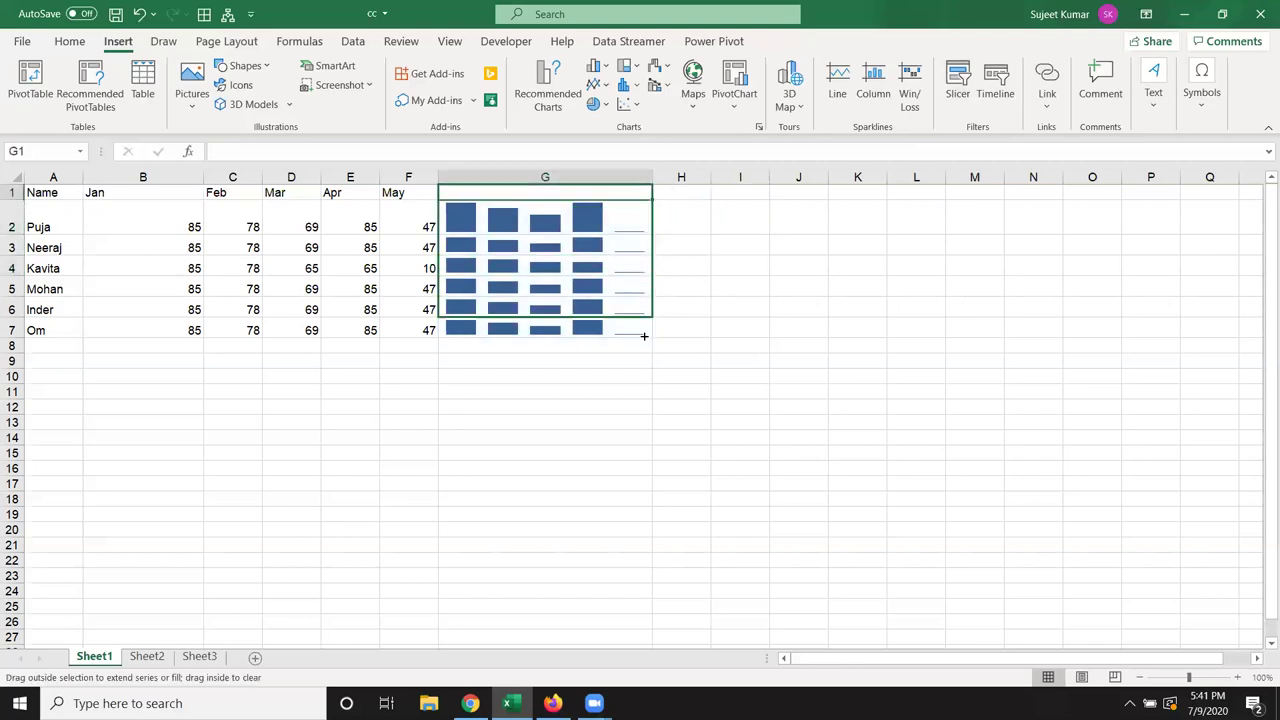
left_click(518, 215)
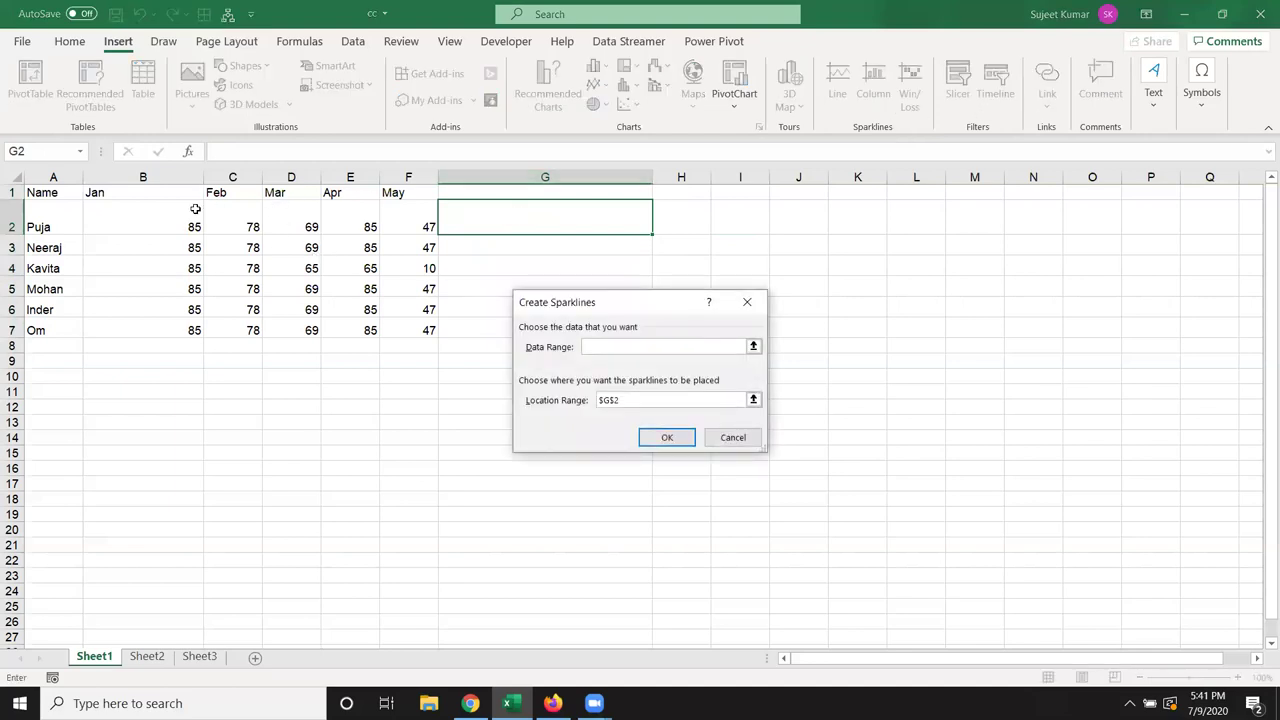
left_click_drag(195, 209, 415, 212)
left_click(668, 437)
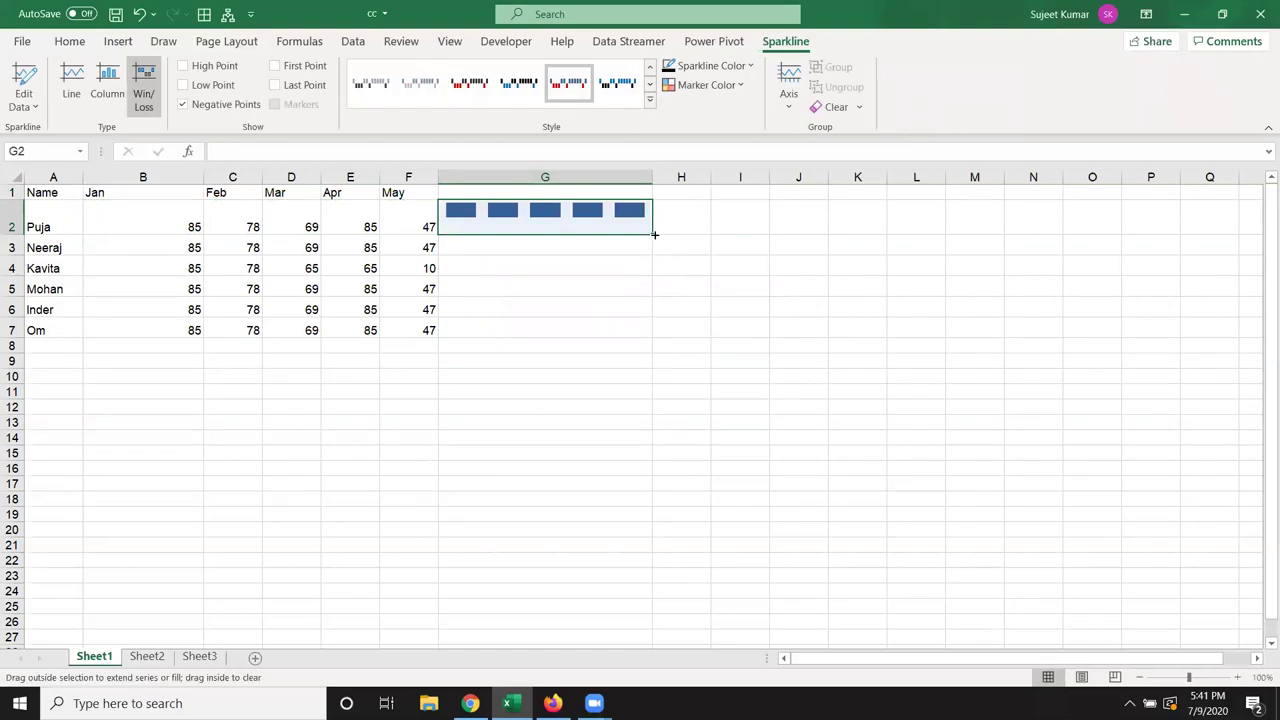
left_click_drag(655, 233, 659, 340)
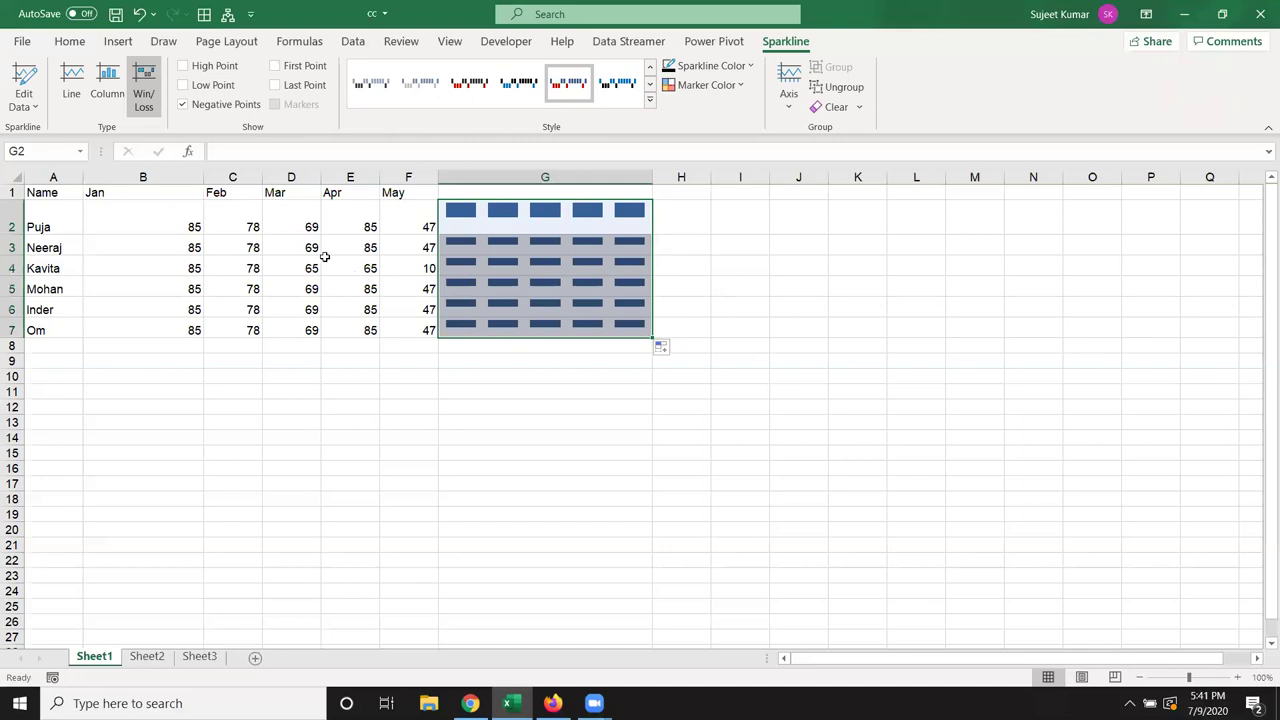
- Set D4 to -50 and F4 to -87, then make row 4 much taller
left_click(296, 262)
type("-50")
key("Return")
key("Up")
key("Right")
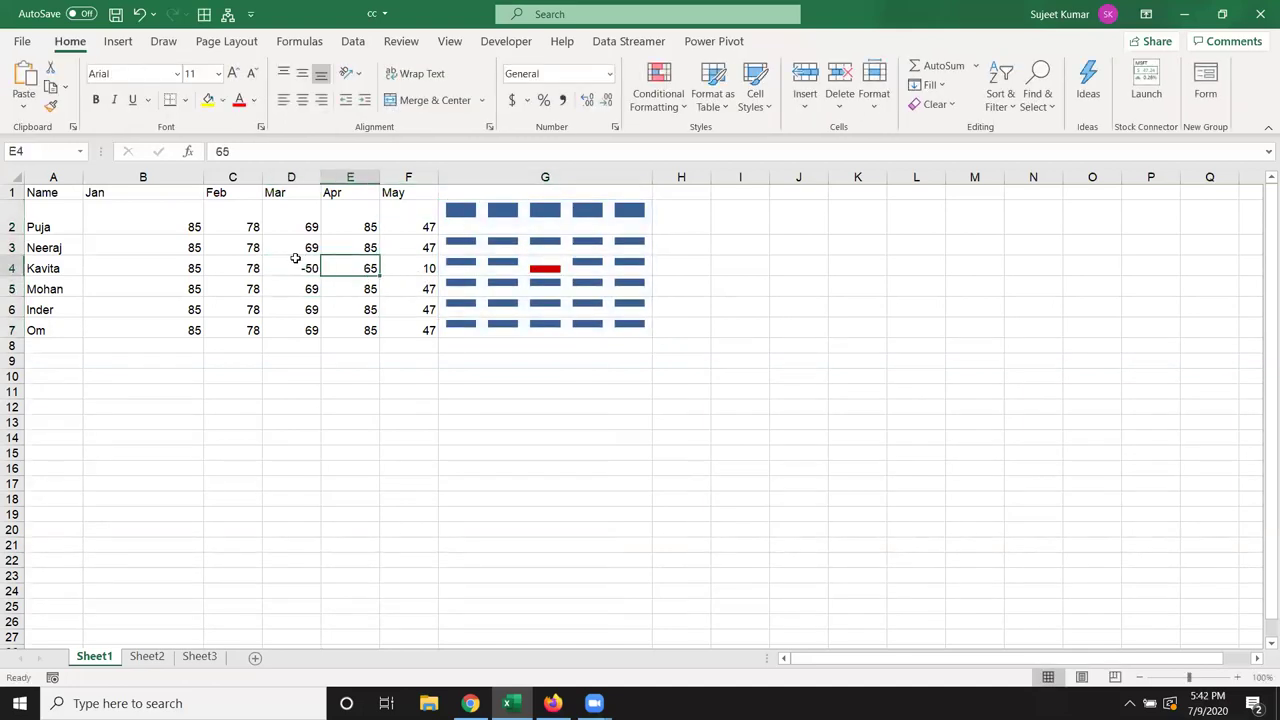
key("Right")
type("-87")
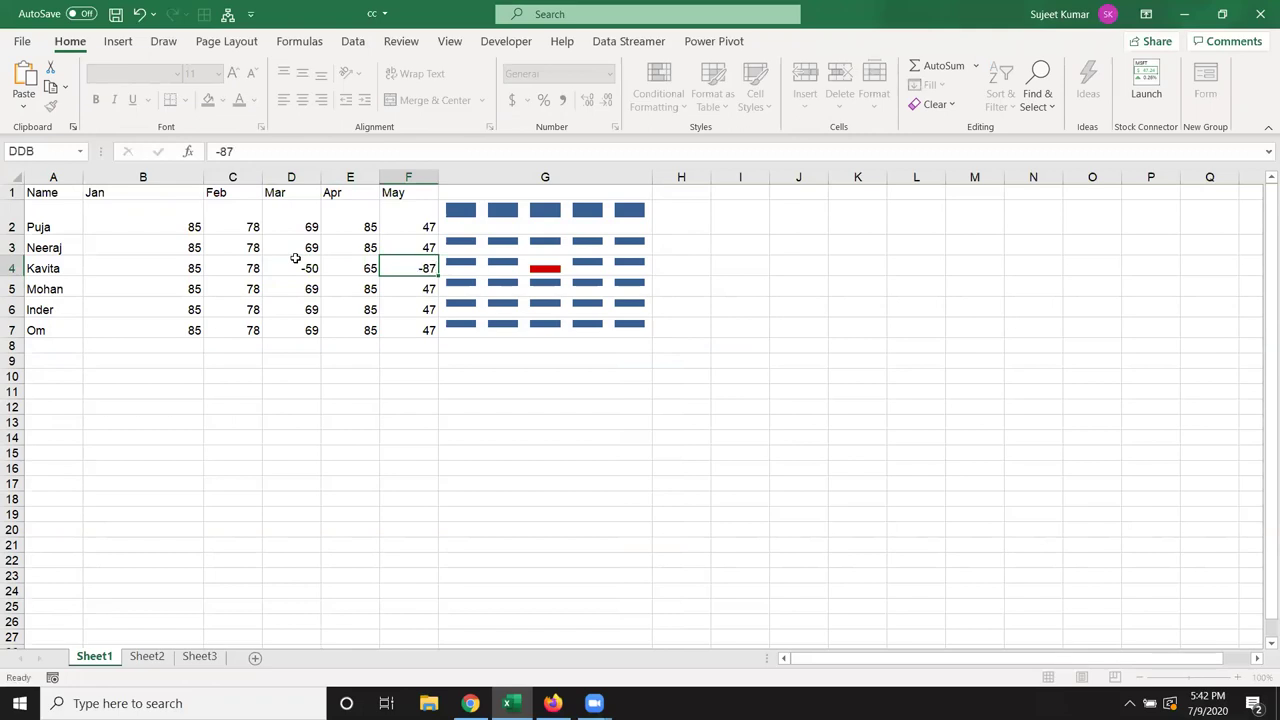
key("Return")
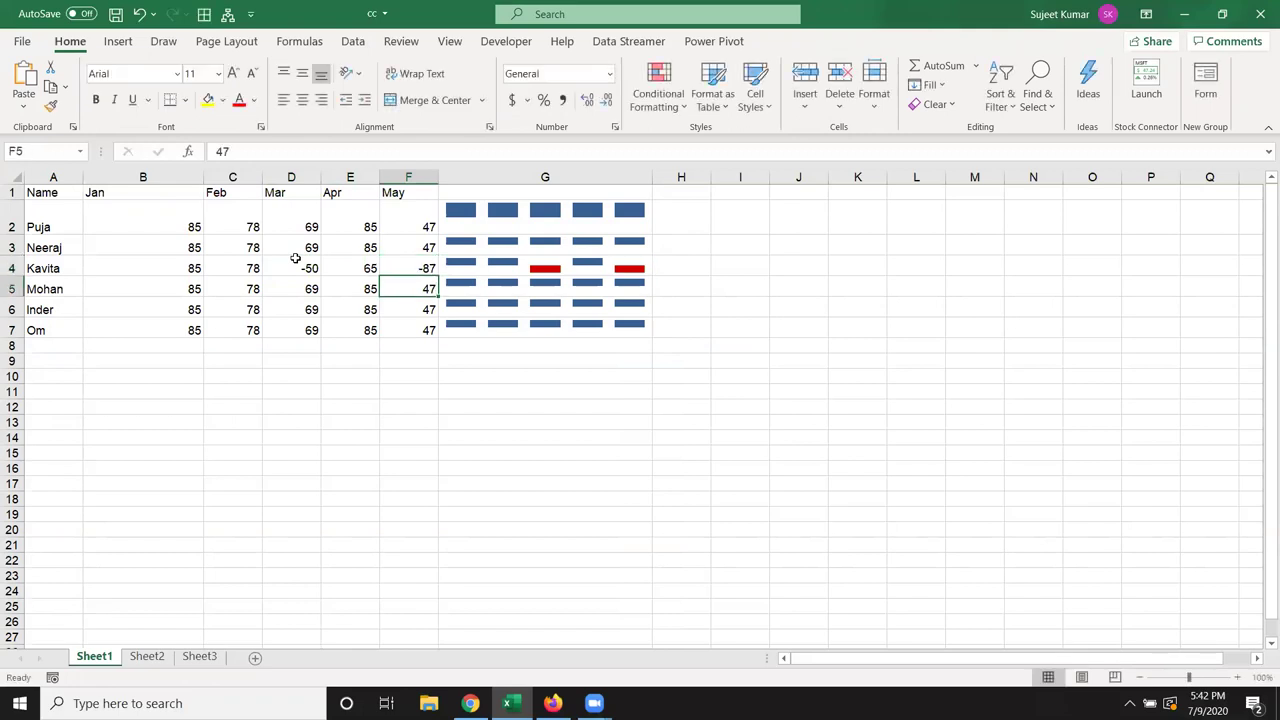
left_click(8, 268)
left_click_drag(20, 278, 6, 320)
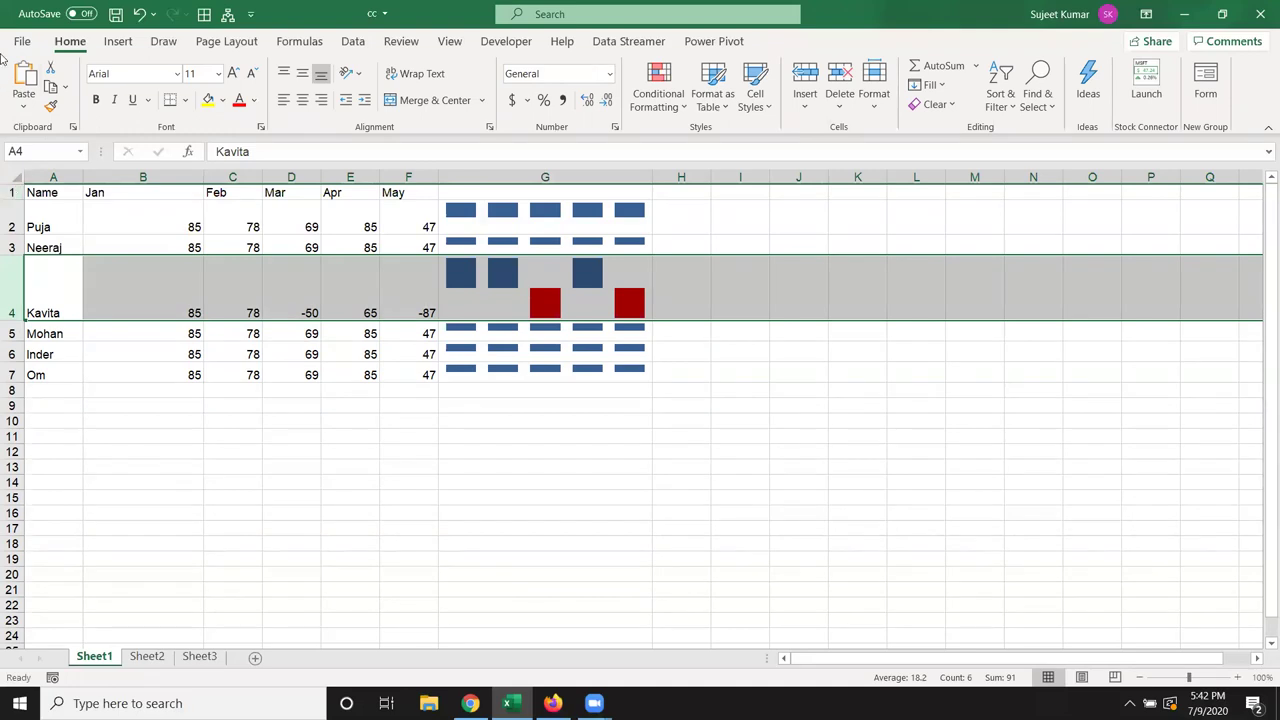
left_click(118, 41)
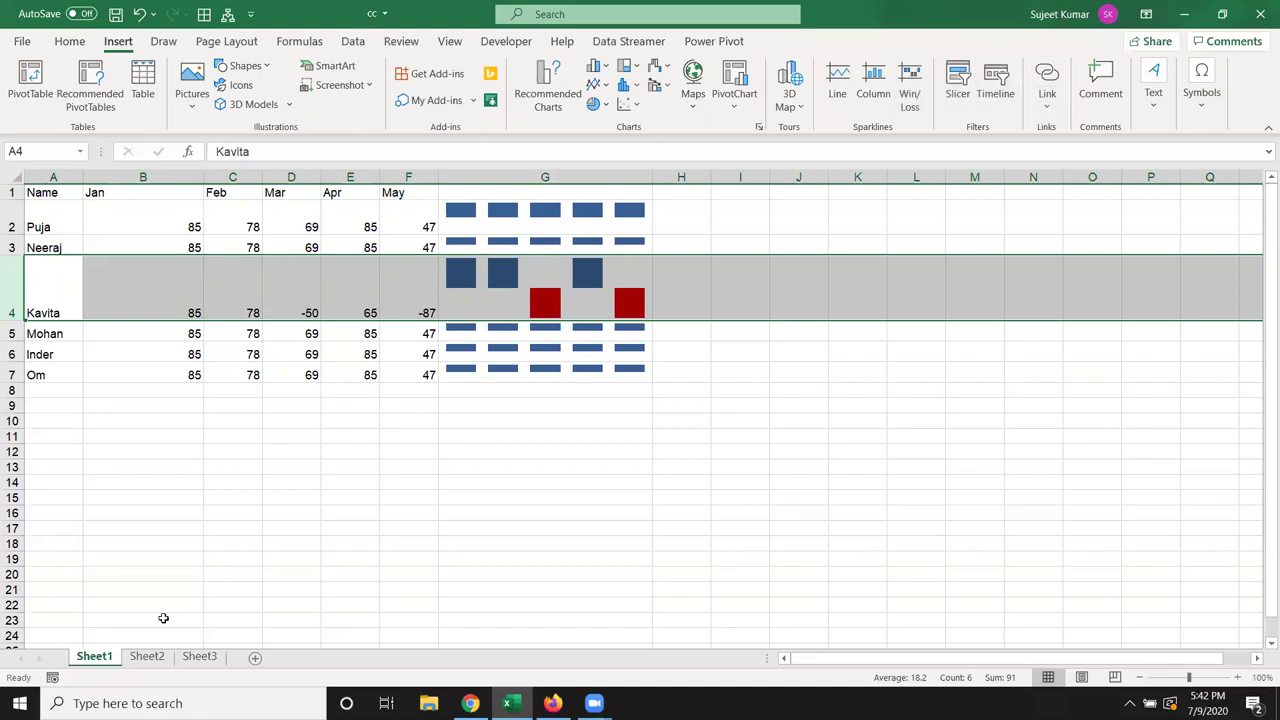
- Switch to Sheet2 and type Google into B3 and data into D3
left_click(150, 658)
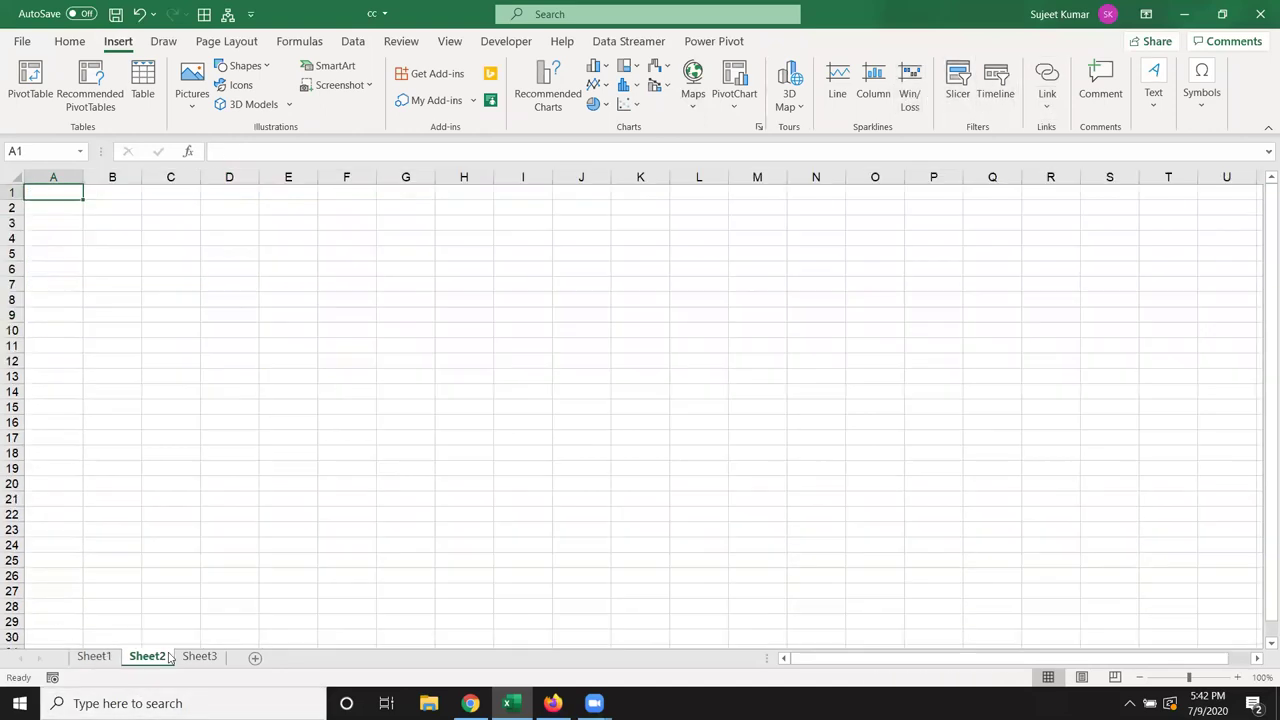
left_click(1047, 98)
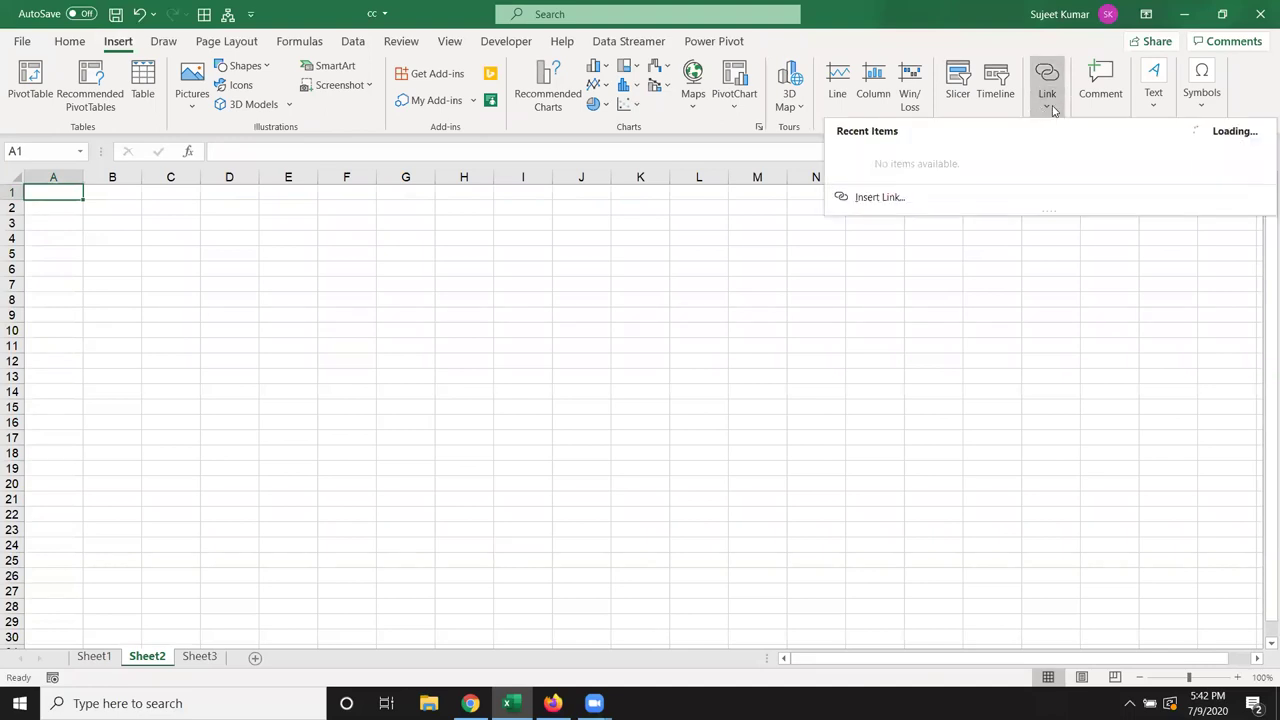
left_click(951, 286)
left_click(120, 219)
type("Goo")
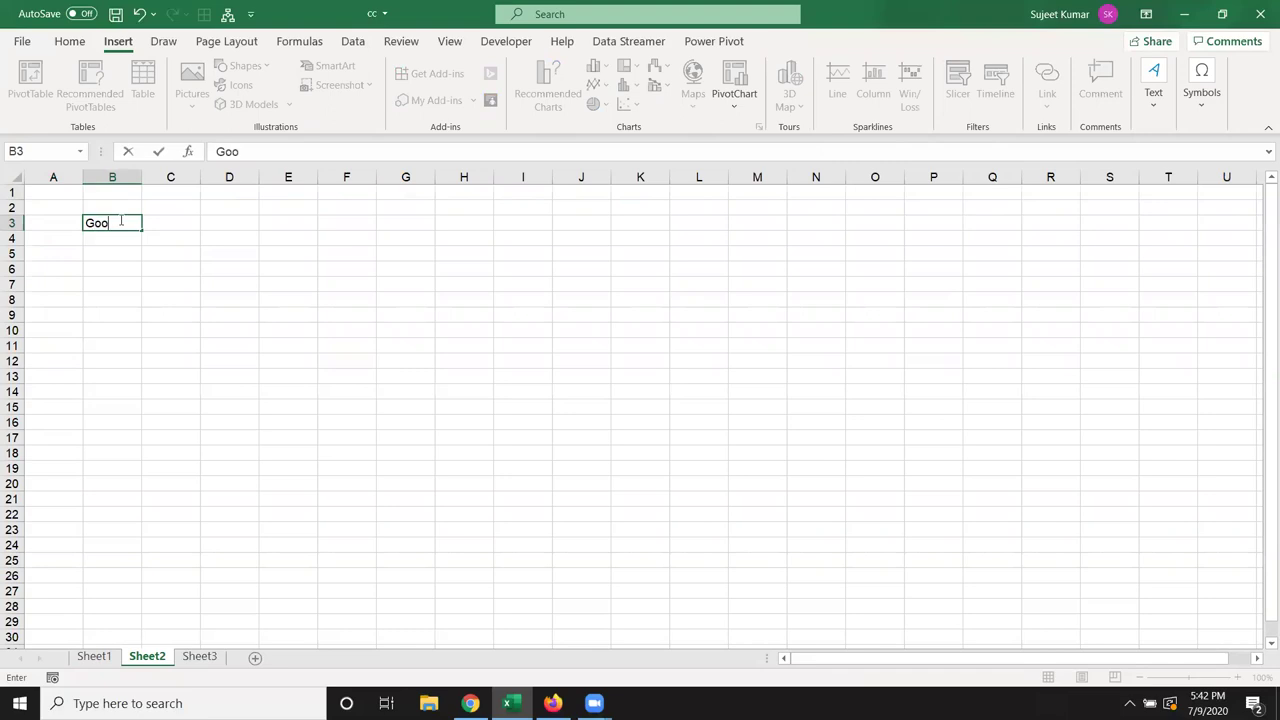
type("gle")
key("Tab")
key("Tab")
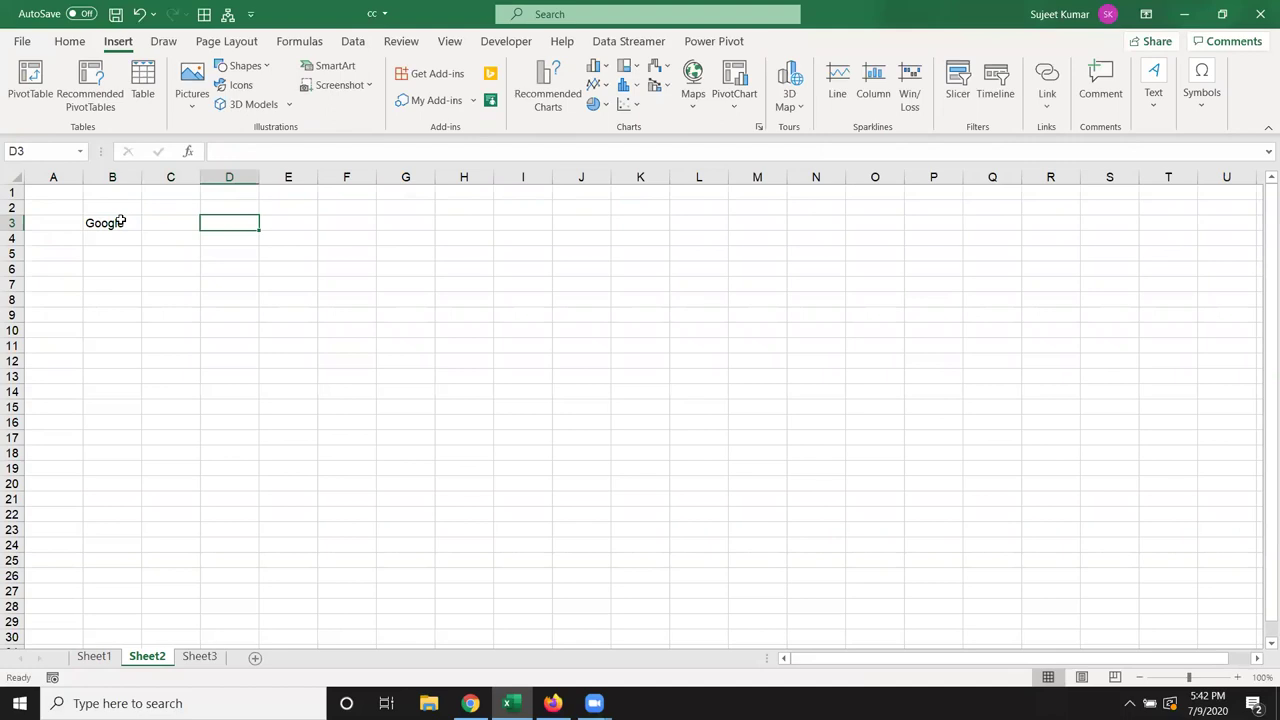
type("data")
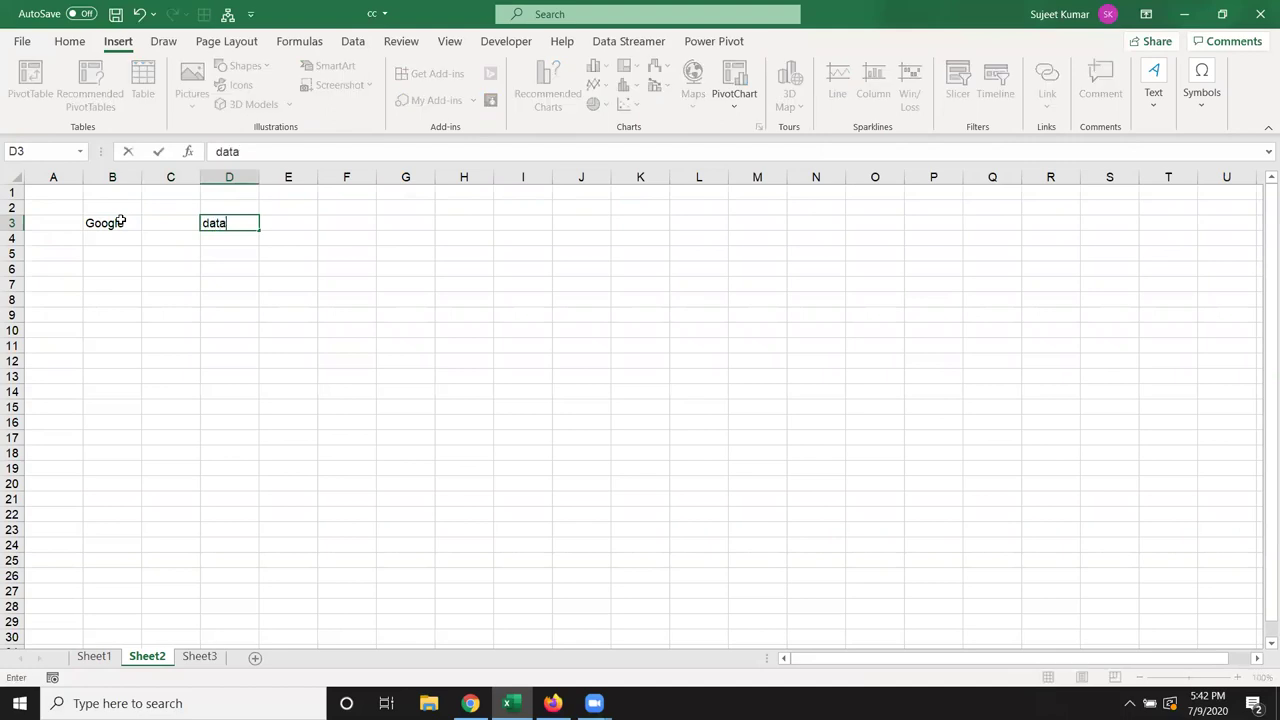
key("Return")
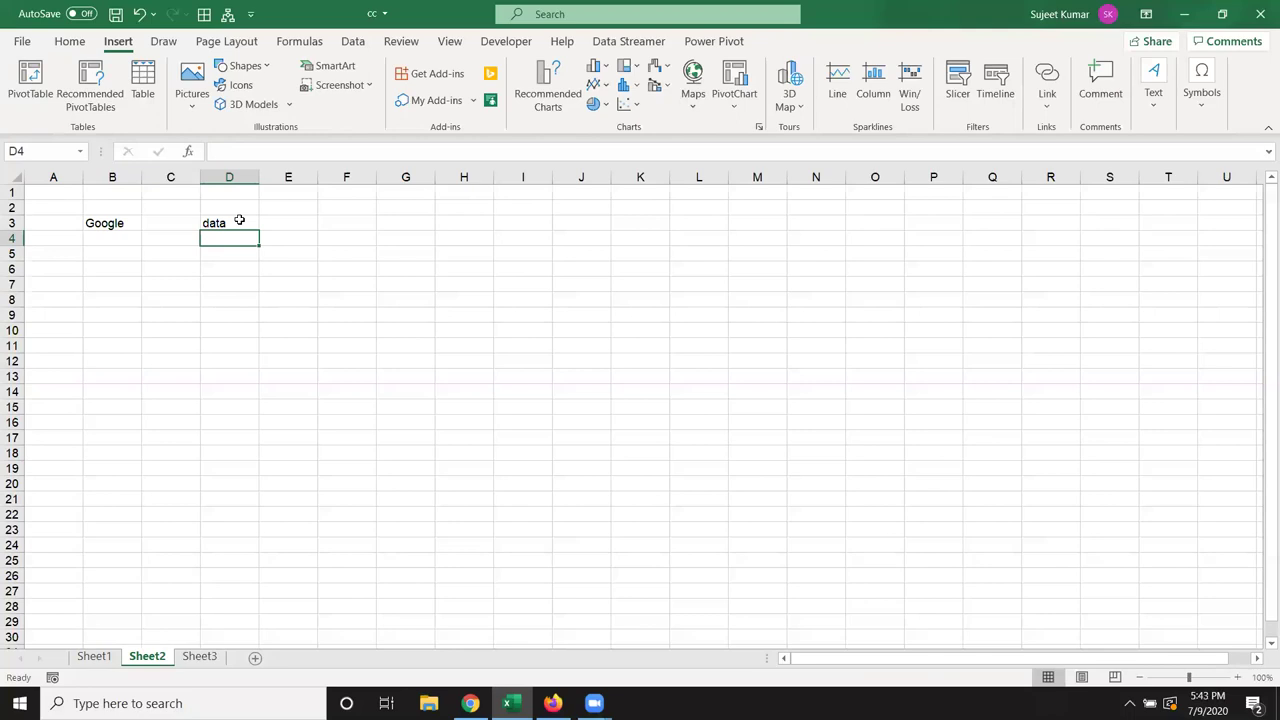
left_click(95, 223)
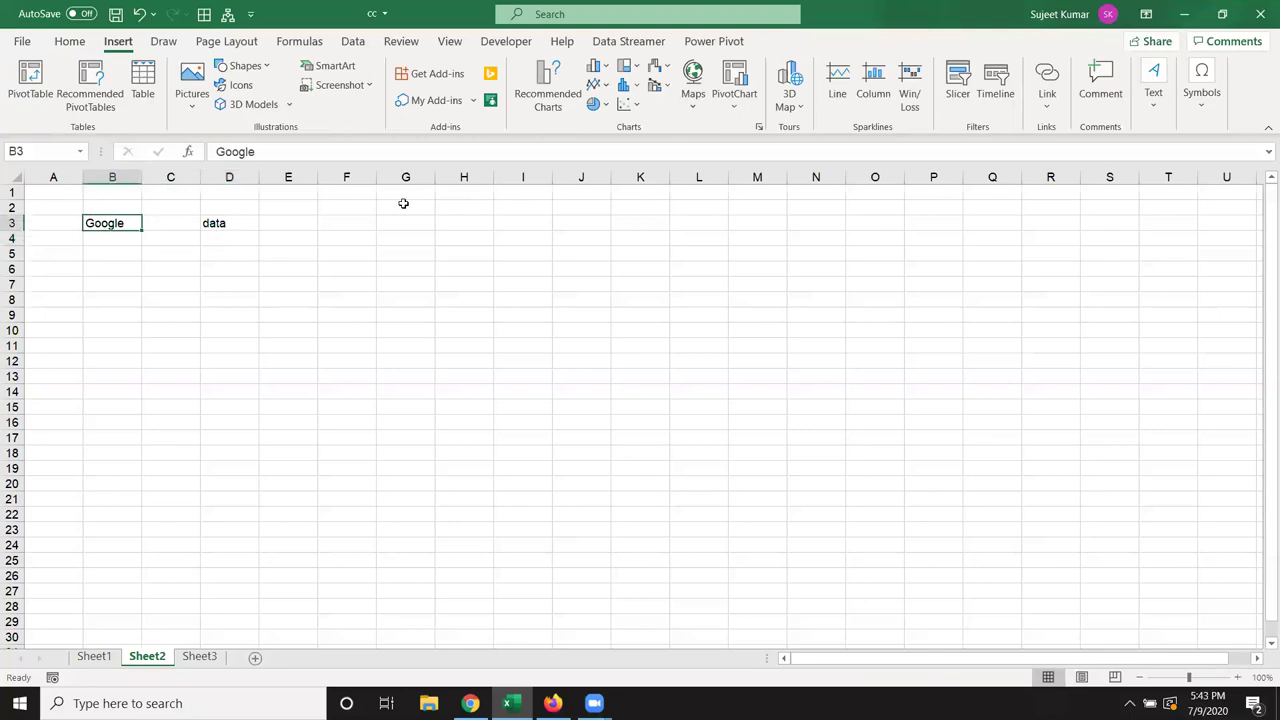
left_click(1047, 85)
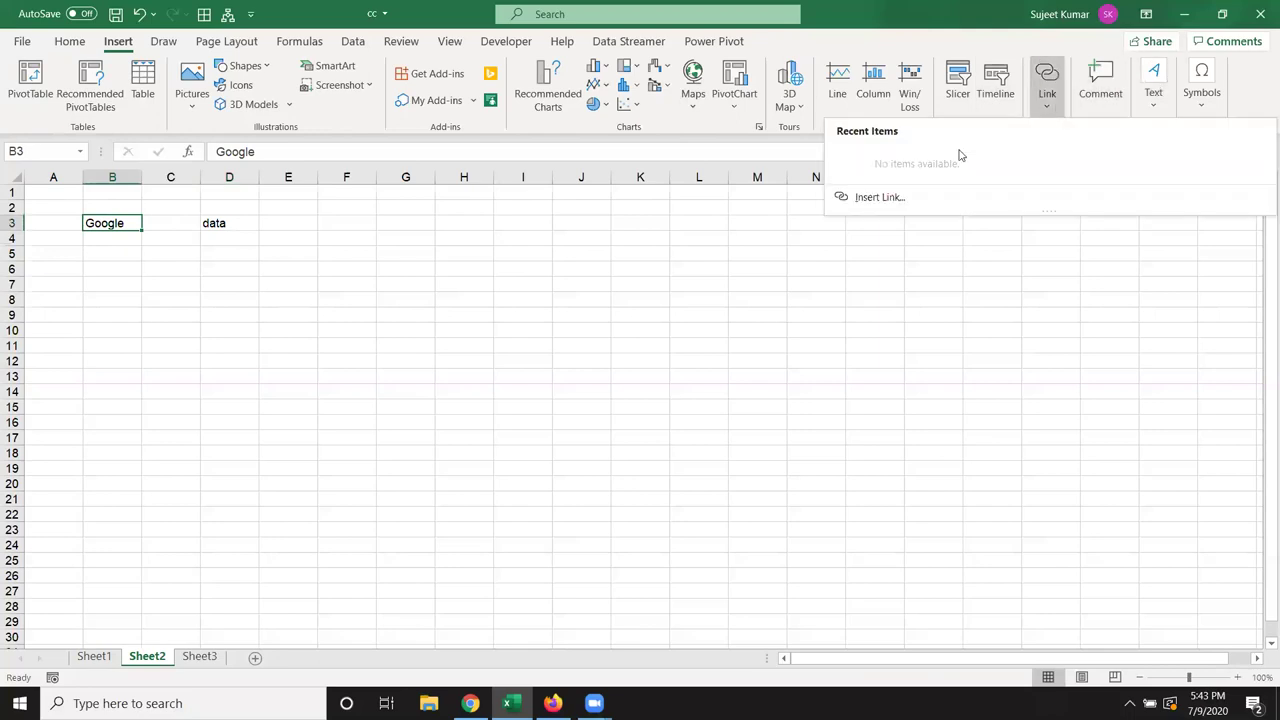
left_click(920, 197)
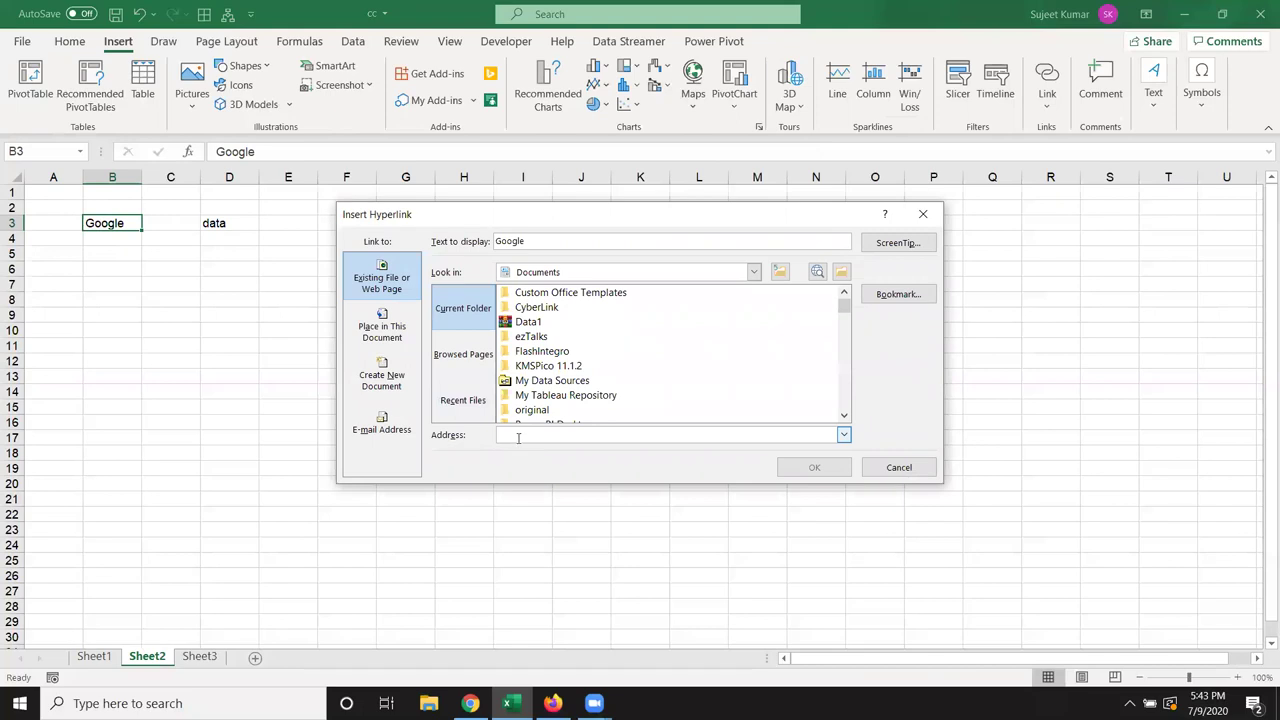
type("www.google.com")
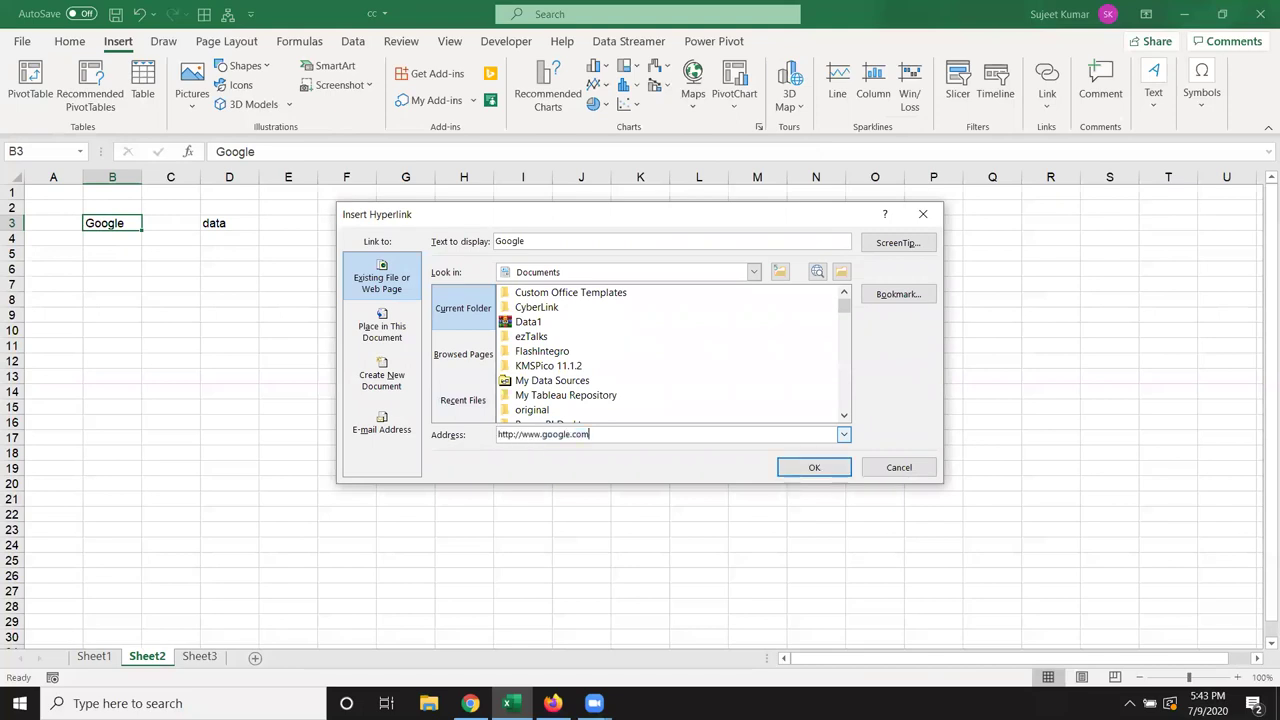
left_click(795, 464)
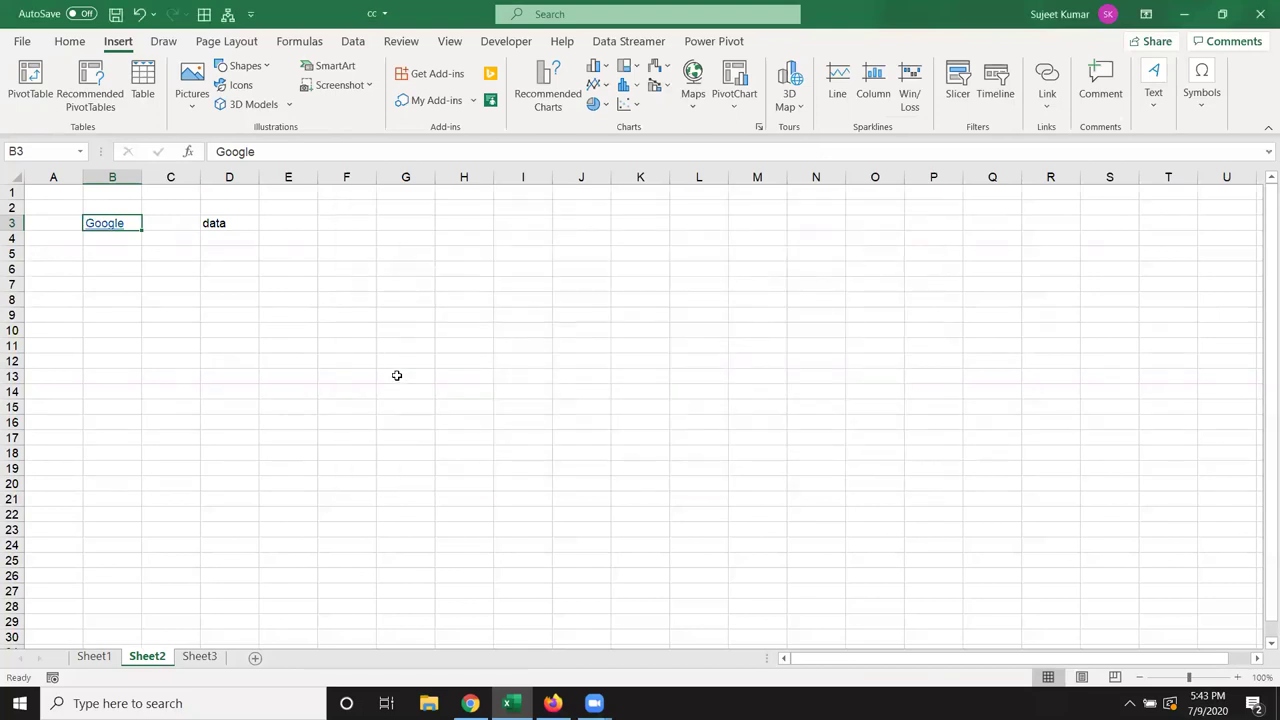
left_click(397, 374)
left_click(105, 222)
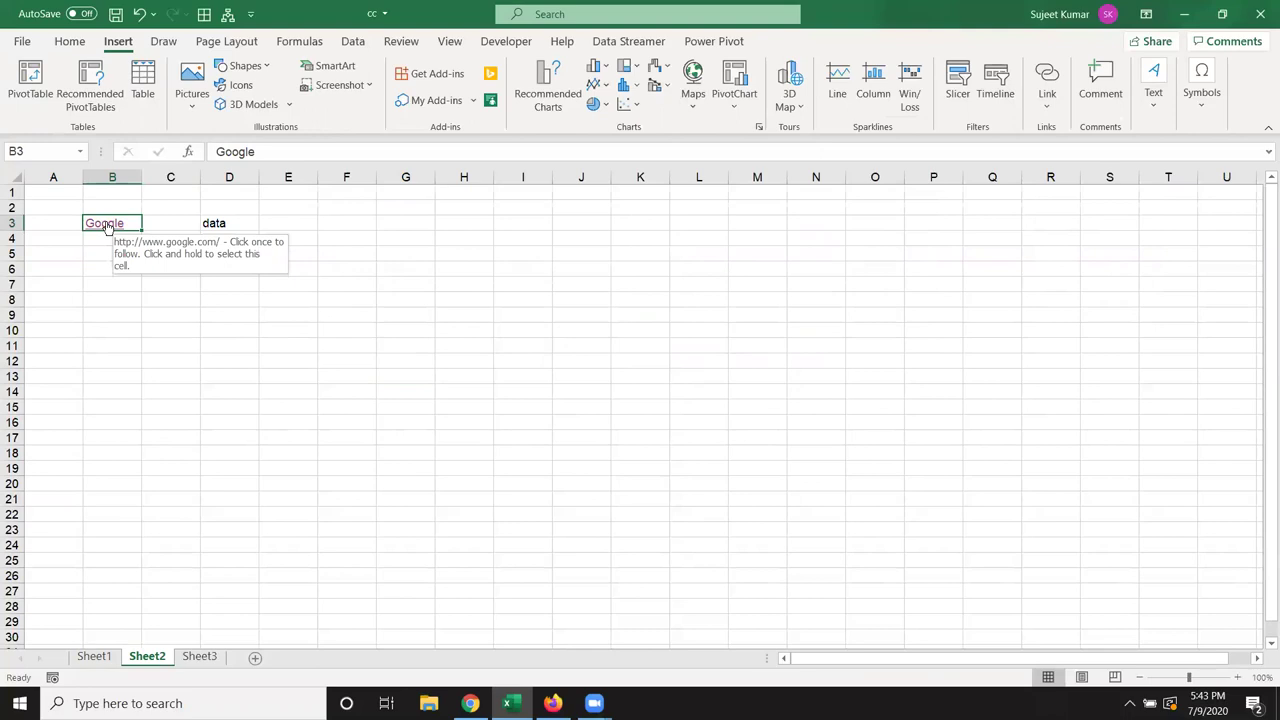
- Follow B3's Google hyperlink so google.com opens in Edge
left_click(225, 222)
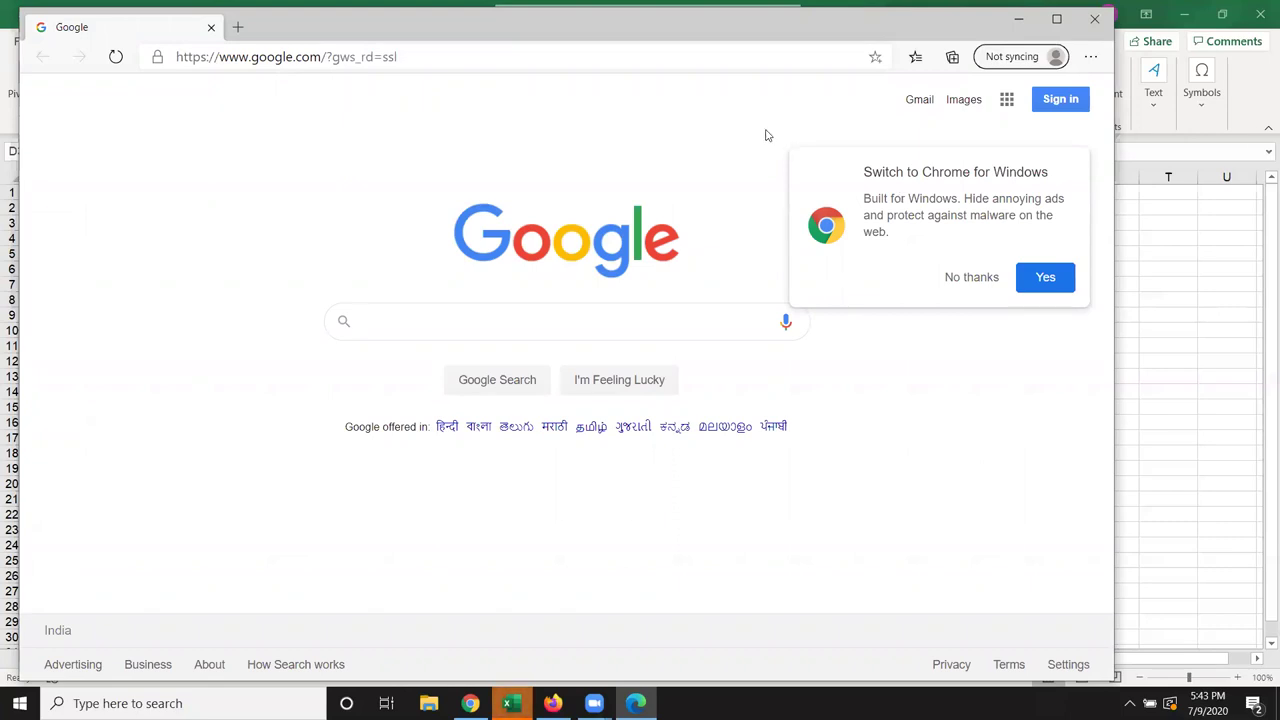
- Close Edge, hyperlink D3's data text to the ads.txt file in Documents, and follow it
left_click(1095, 19)
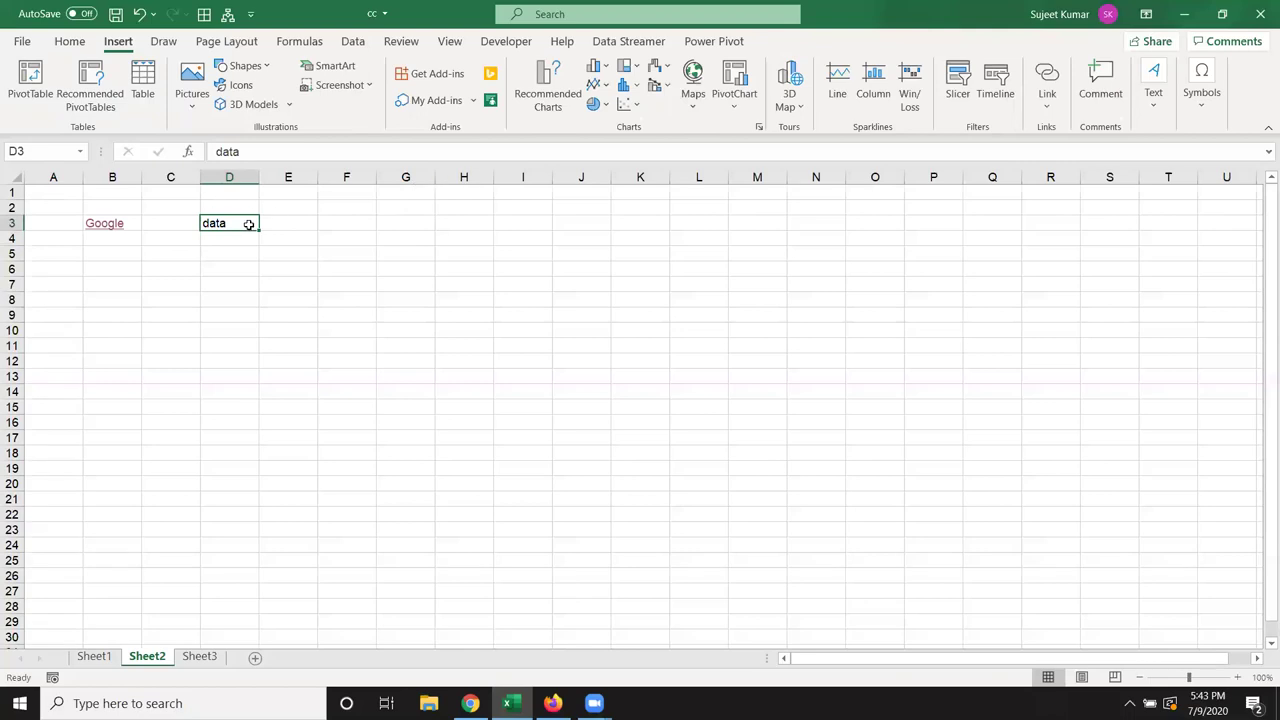
key("ctrl+k")
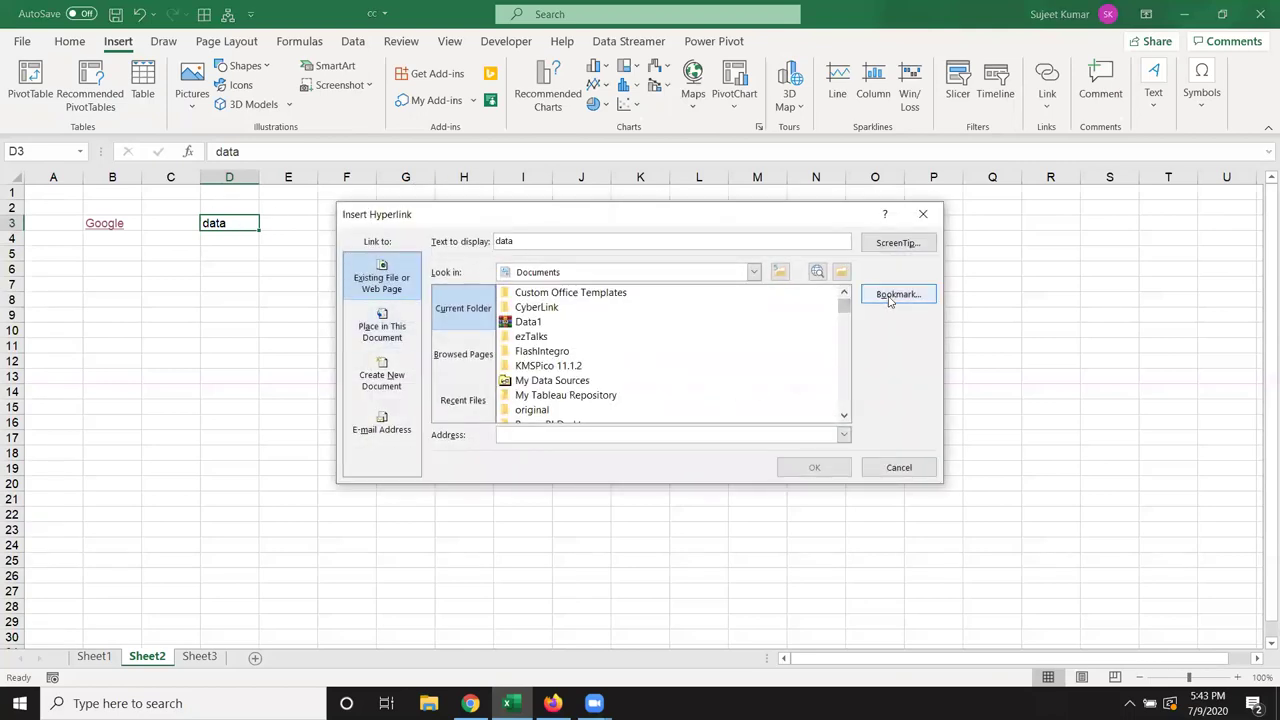
left_click(548, 368)
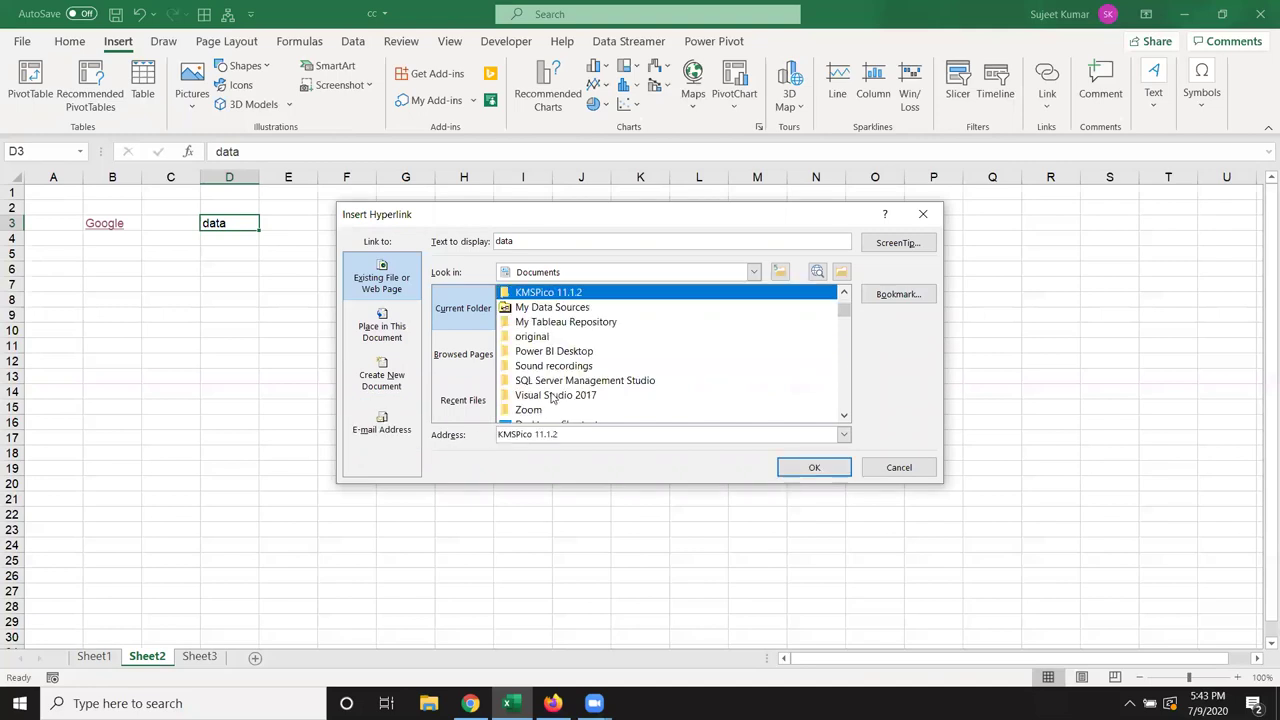
left_click(549, 366)
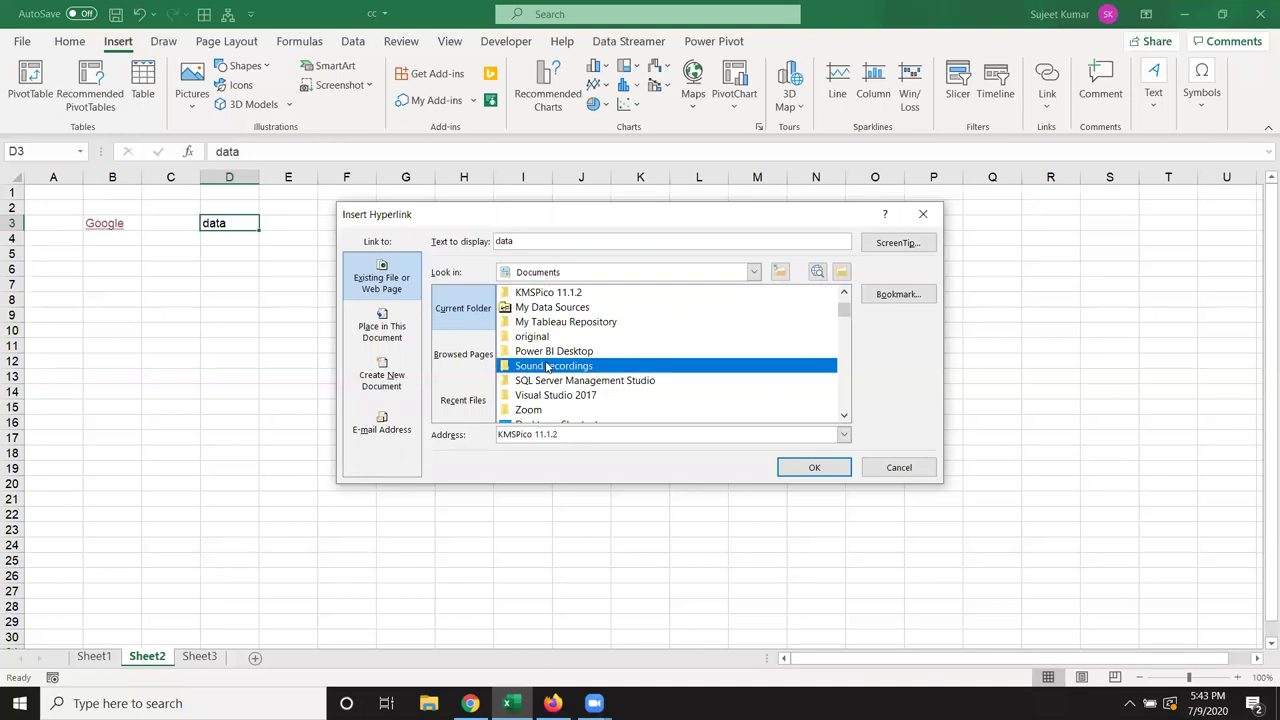
scroll(549, 367, "down", 1)
scroll(548, 367, "down", 1)
scroll(548, 367, "down", 1)
scroll(548, 367, "down", 2)
scroll(549, 372, "up", 1)
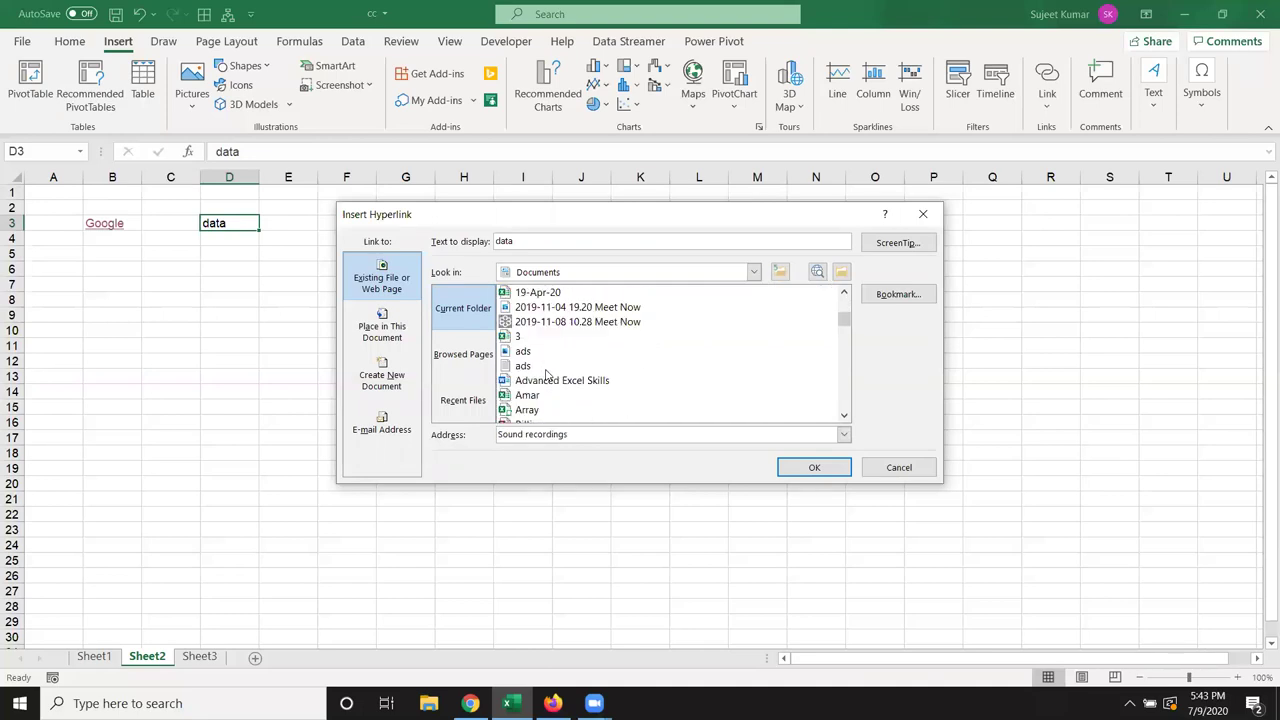
left_click(527, 367)
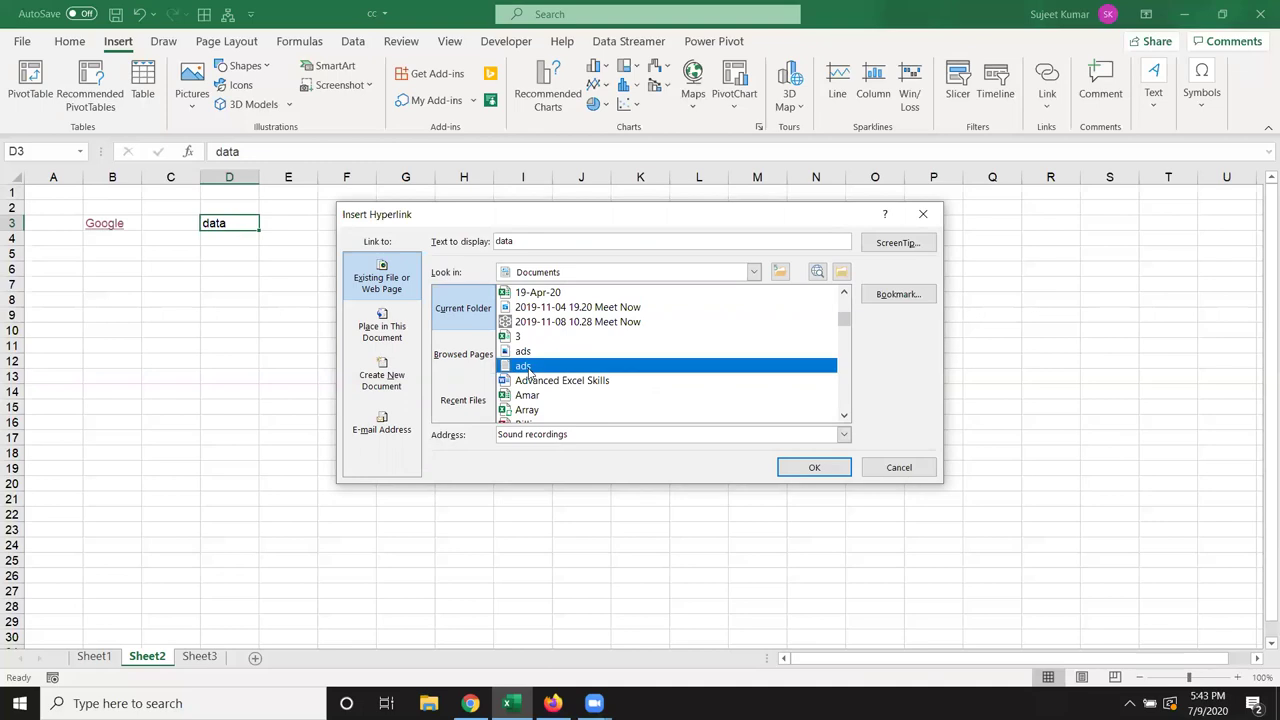
left_click(805, 470)
left_click(297, 352)
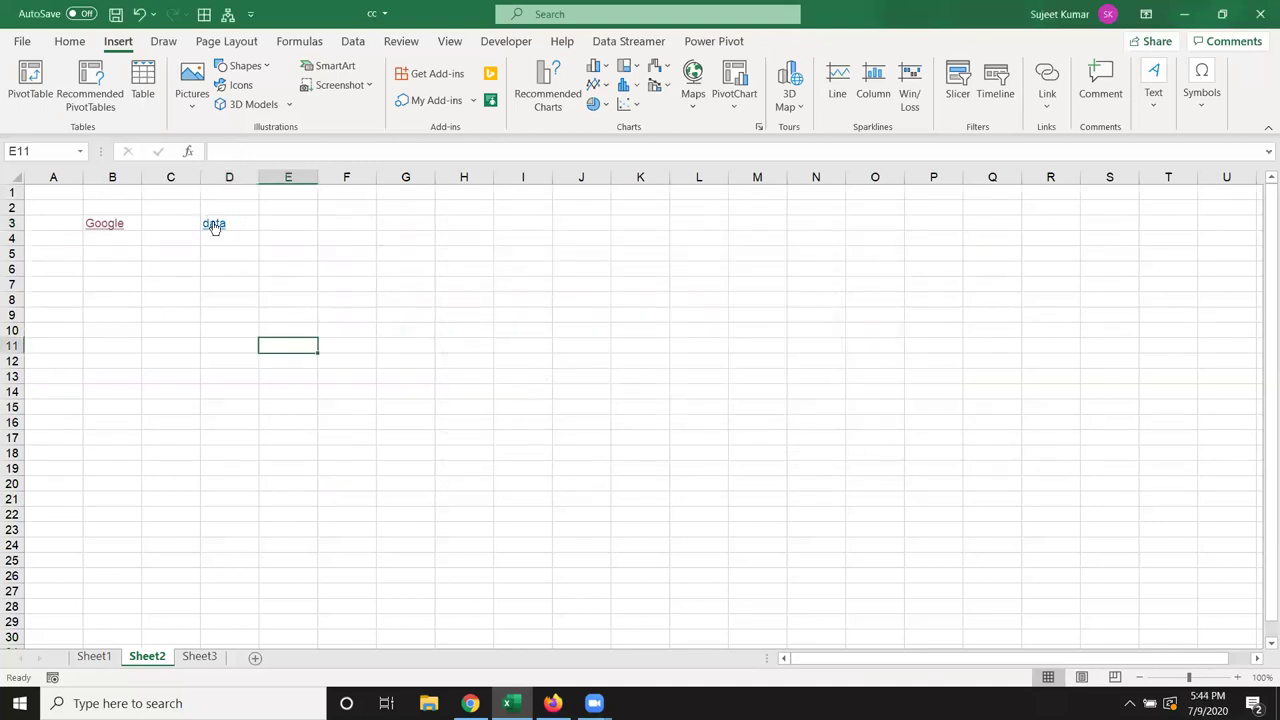
left_click(213, 224)
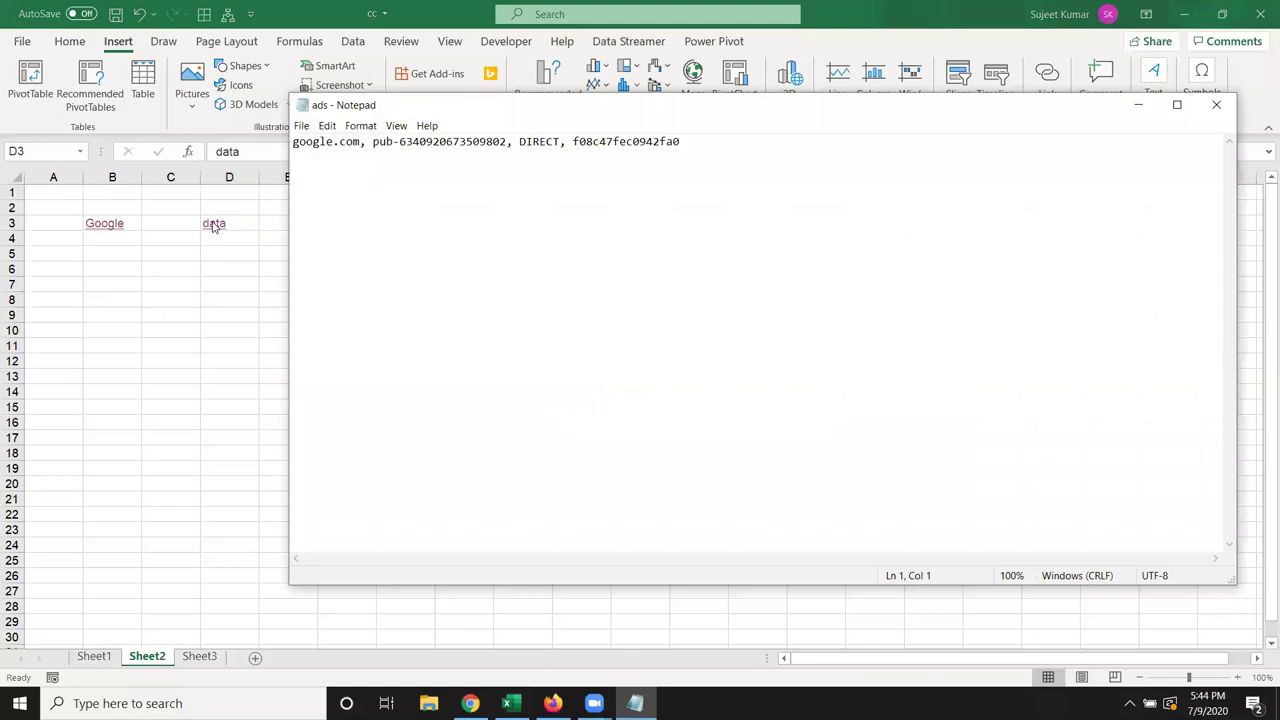
- Close the Notepad window showing ads.txt
left_click(1228, 110)
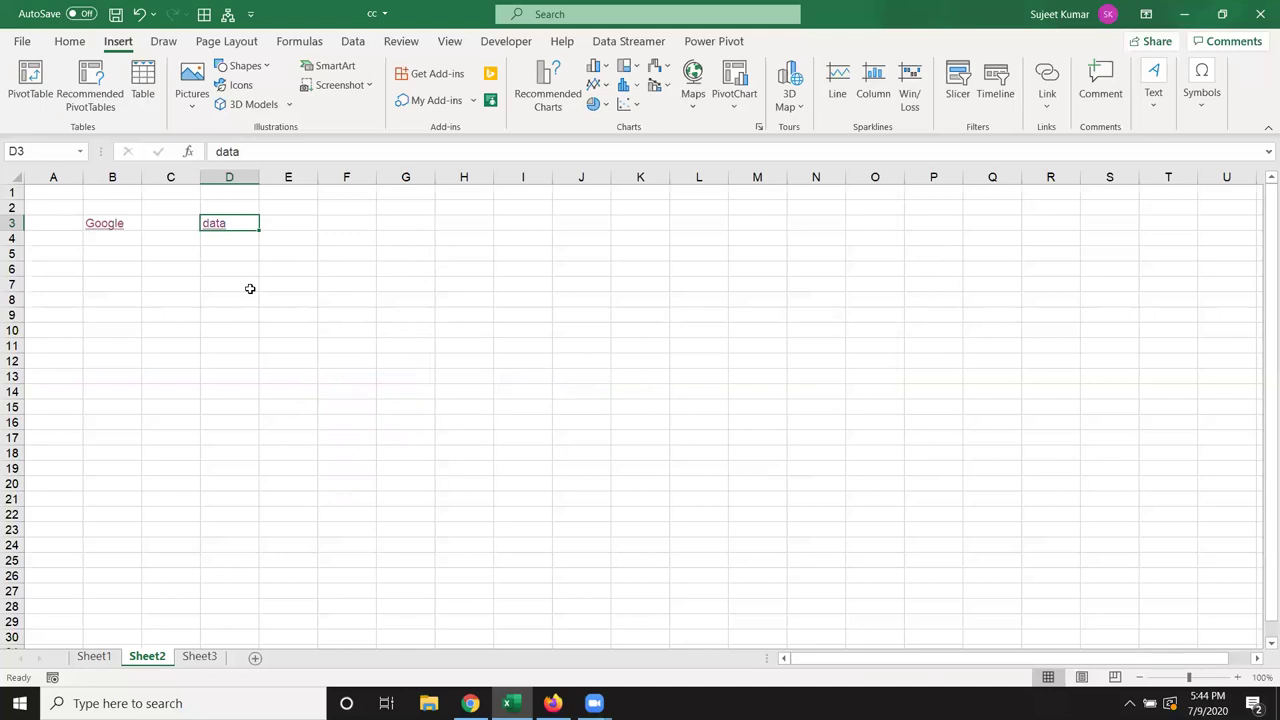
- Type sheet3 in E7, link it to Sheet3 in this workbook, and follow the link
left_click(306, 279)
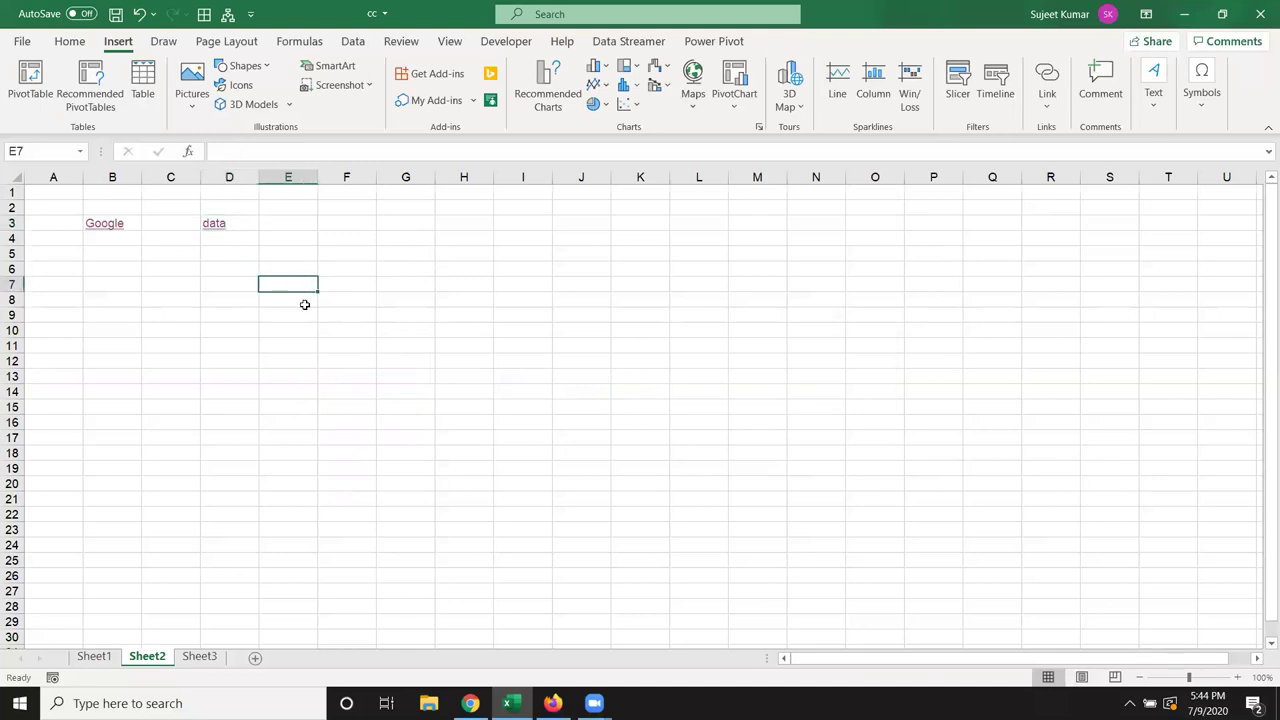
type("sheet3")
key("Return")
left_click(293, 282)
left_click(1048, 110)
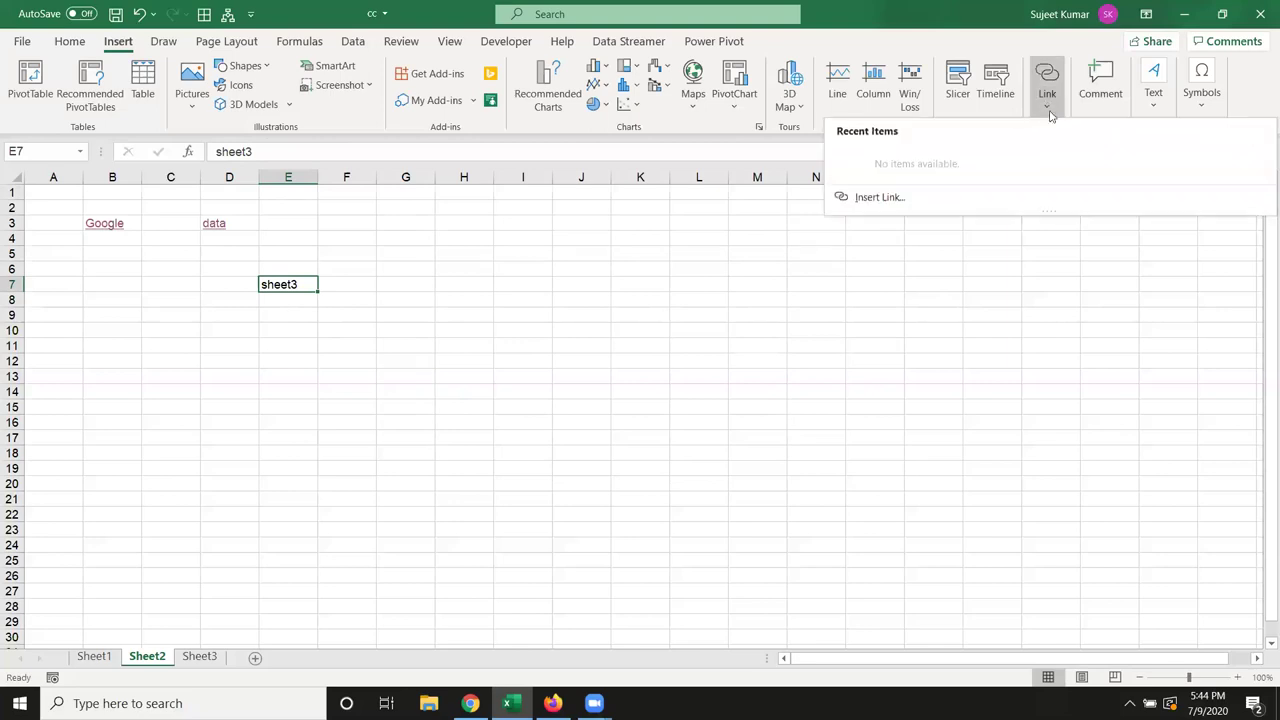
left_click(976, 200)
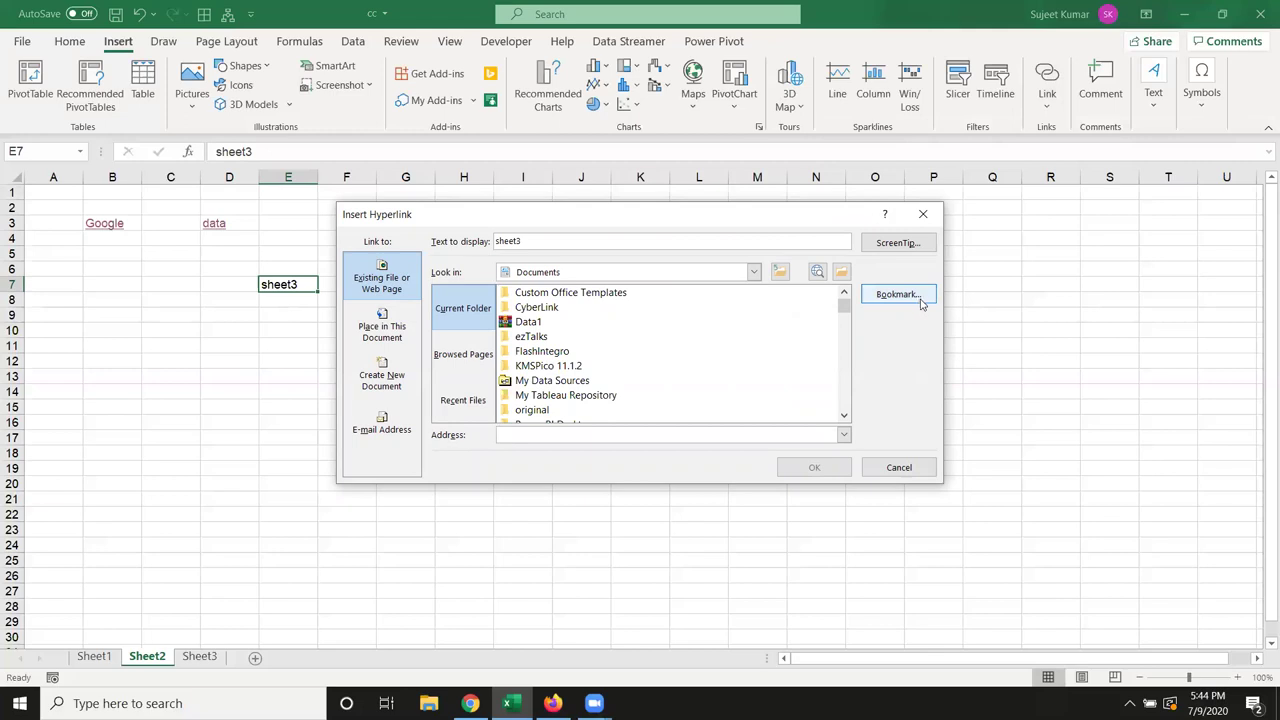
left_click(919, 298)
left_click(511, 305)
left_click(699, 497)
left_click(815, 468)
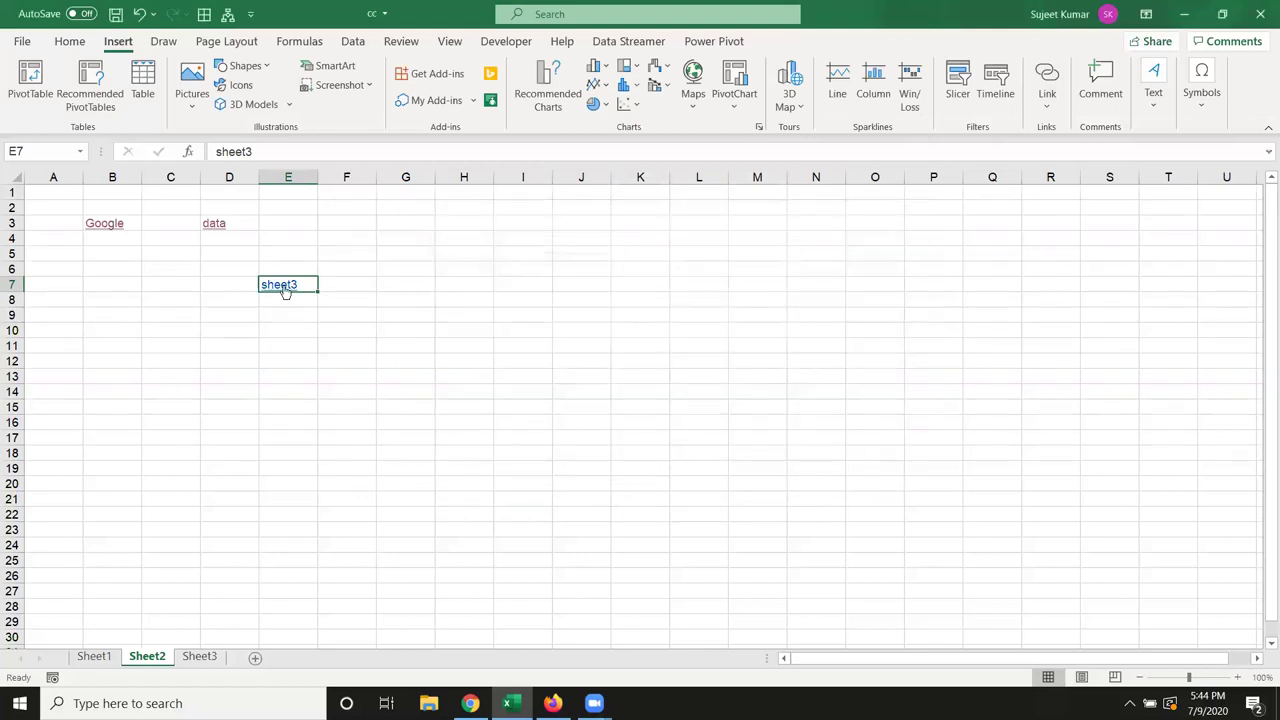
left_click(285, 289)
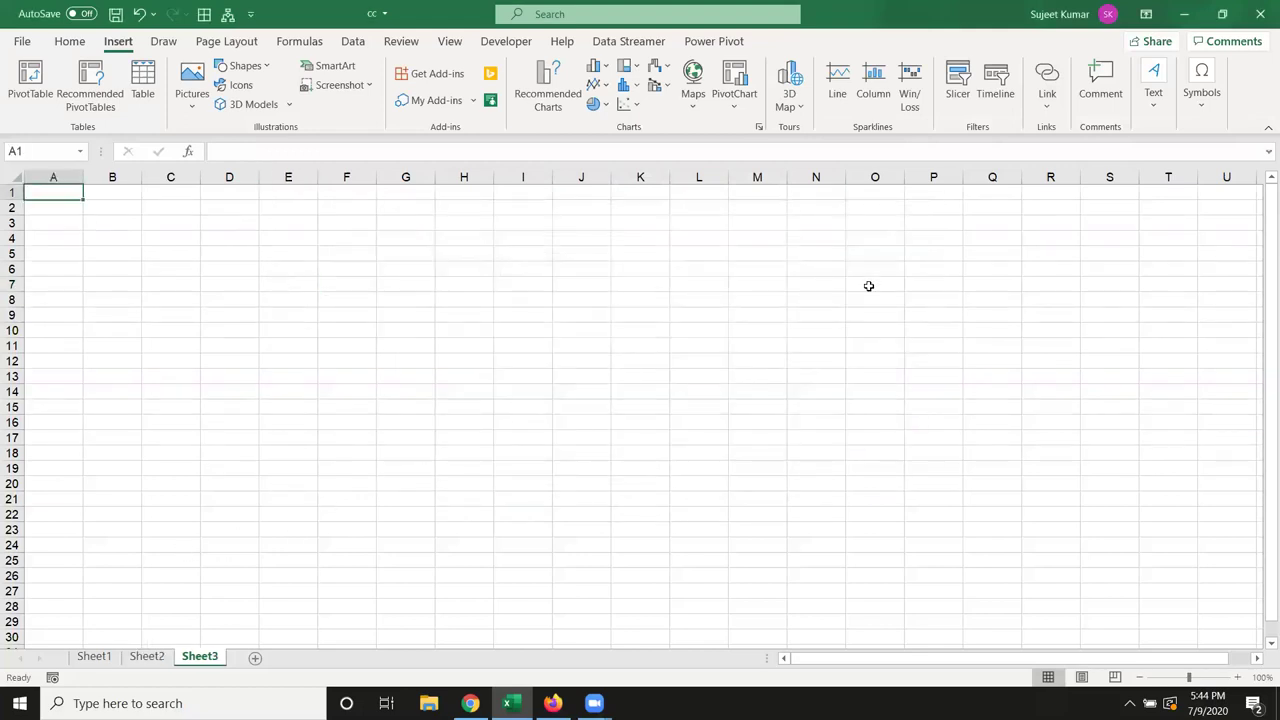
- Glance at the Link options, review Sheet1's scores table, then return to Sheet2
left_click(1061, 115)
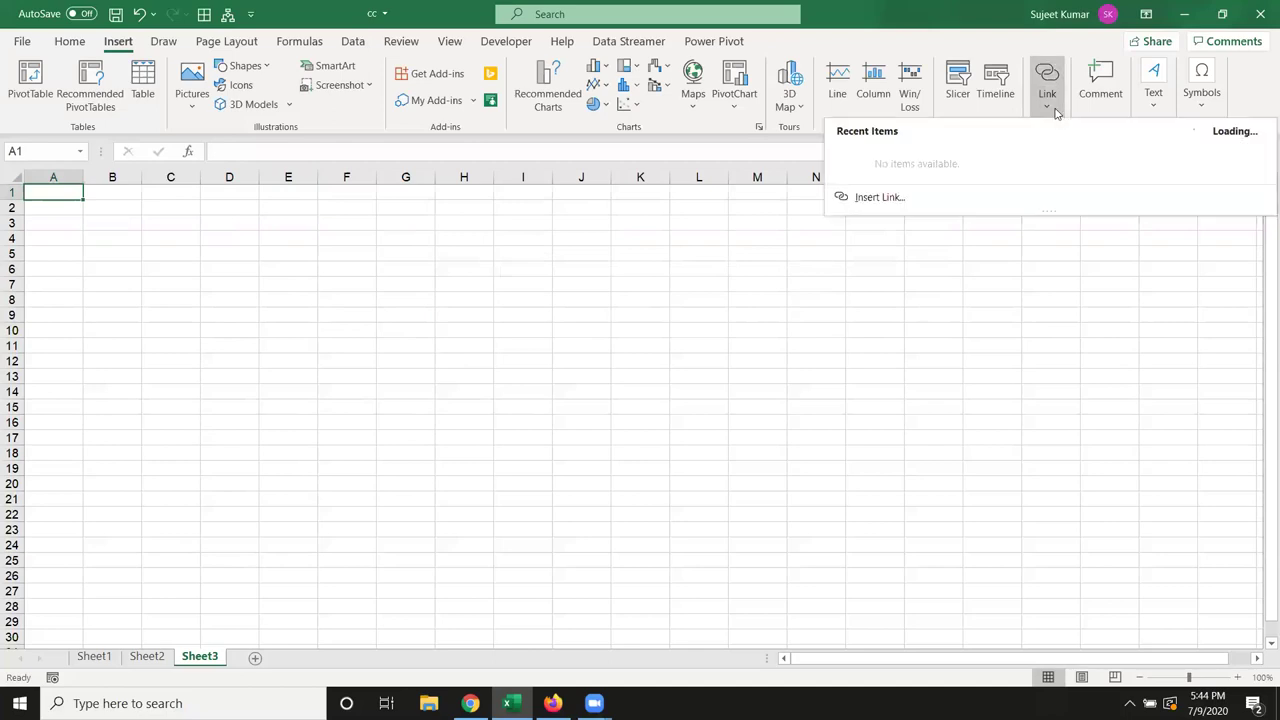
left_click(391, 354)
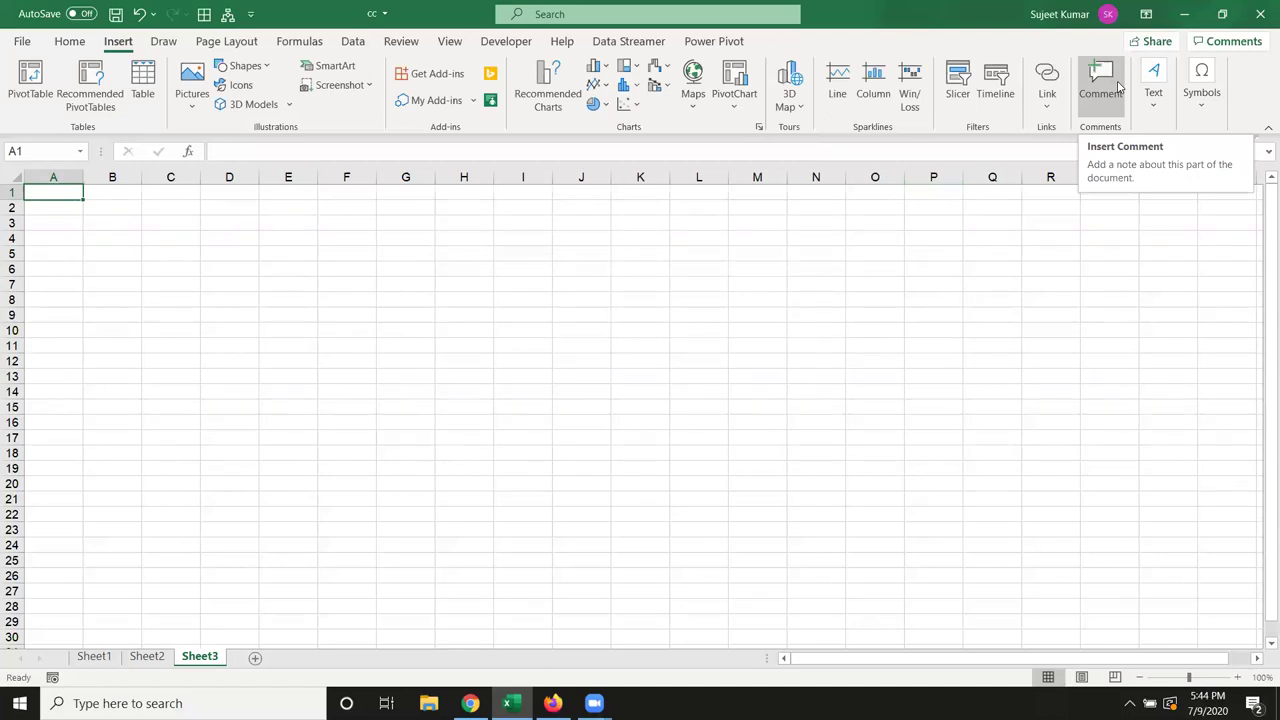
left_click(94, 656)
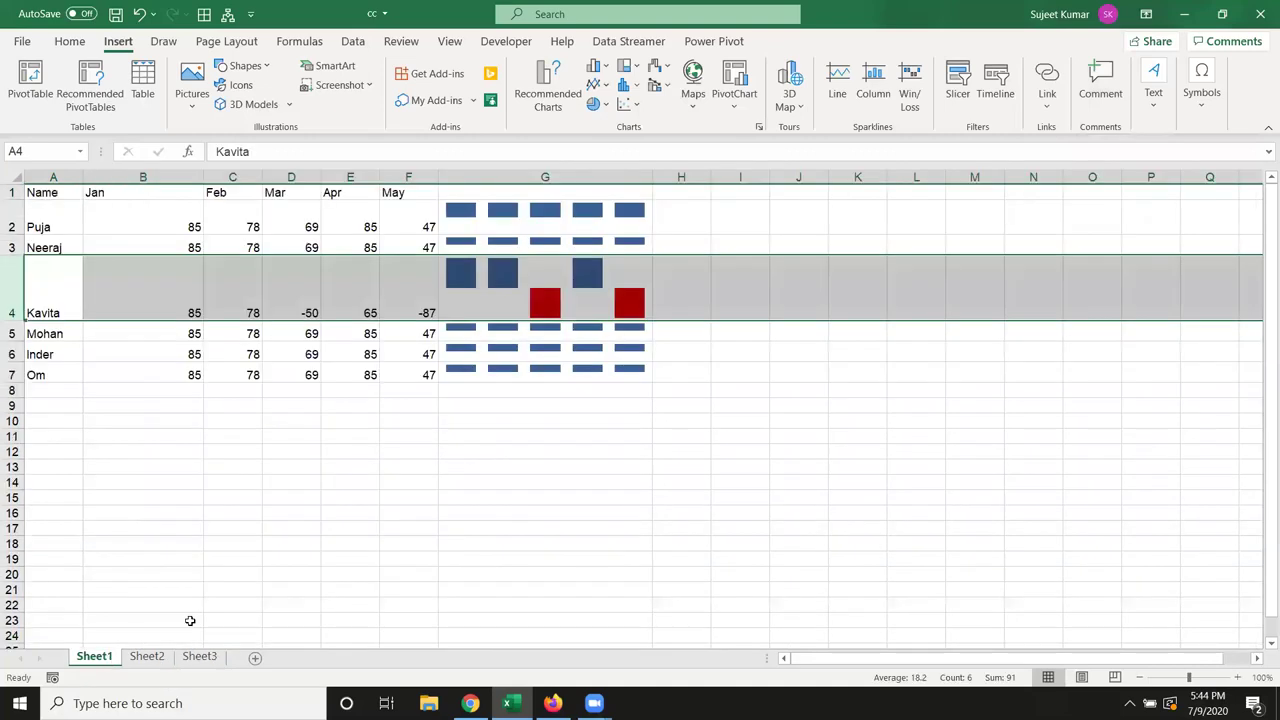
left_click(252, 540)
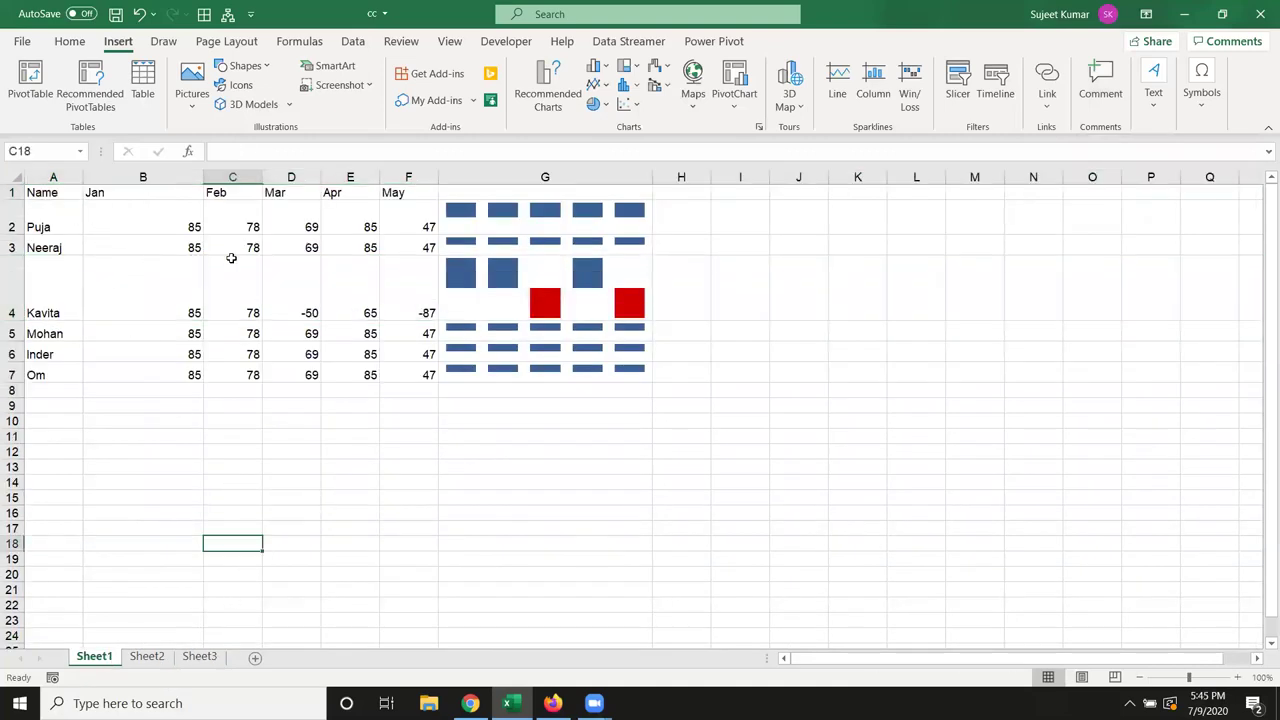
left_click(149, 656)
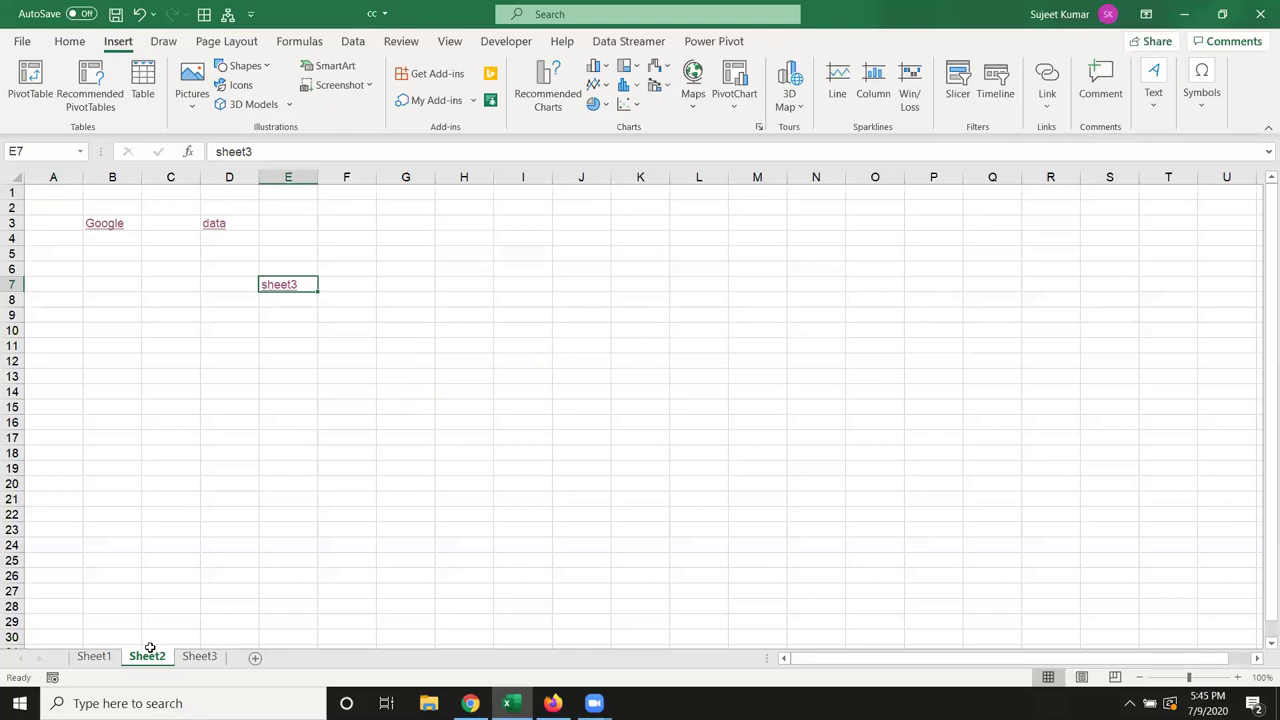
- Add a comment reading 'hi' to cell D3
left_click(424, 297)
left_click(237, 227)
left_click(1086, 87)
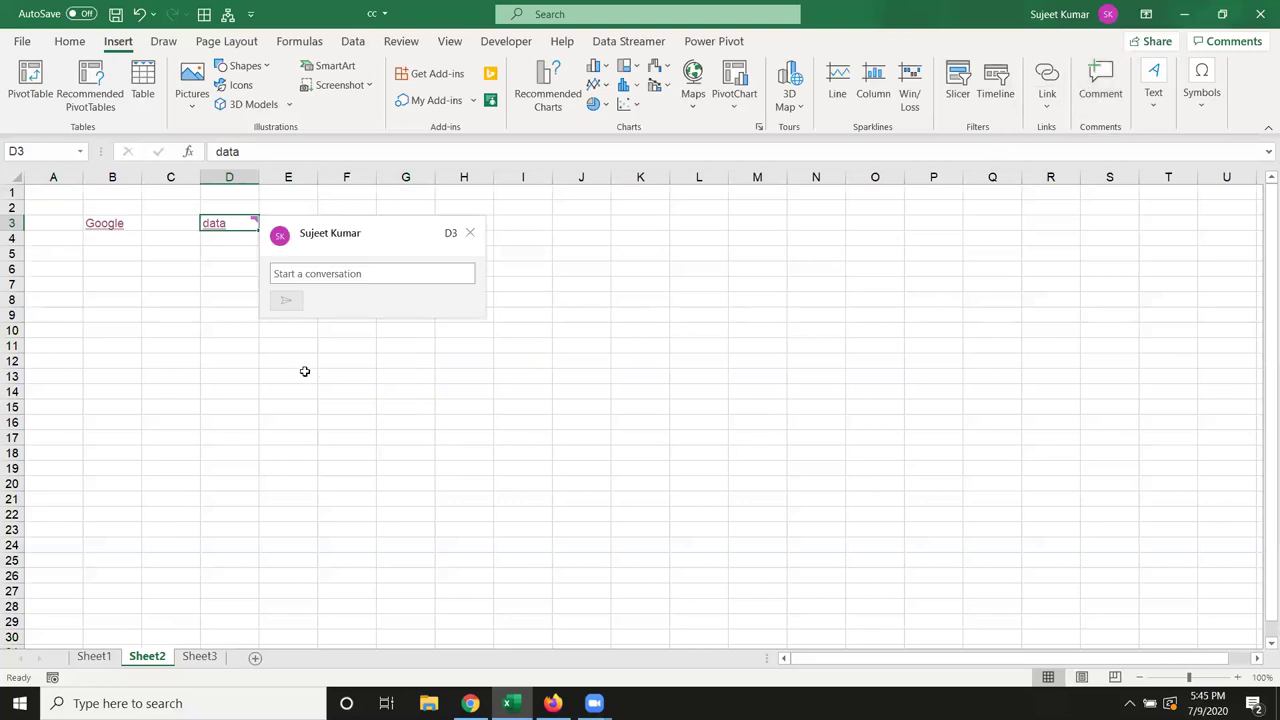
type("hi")
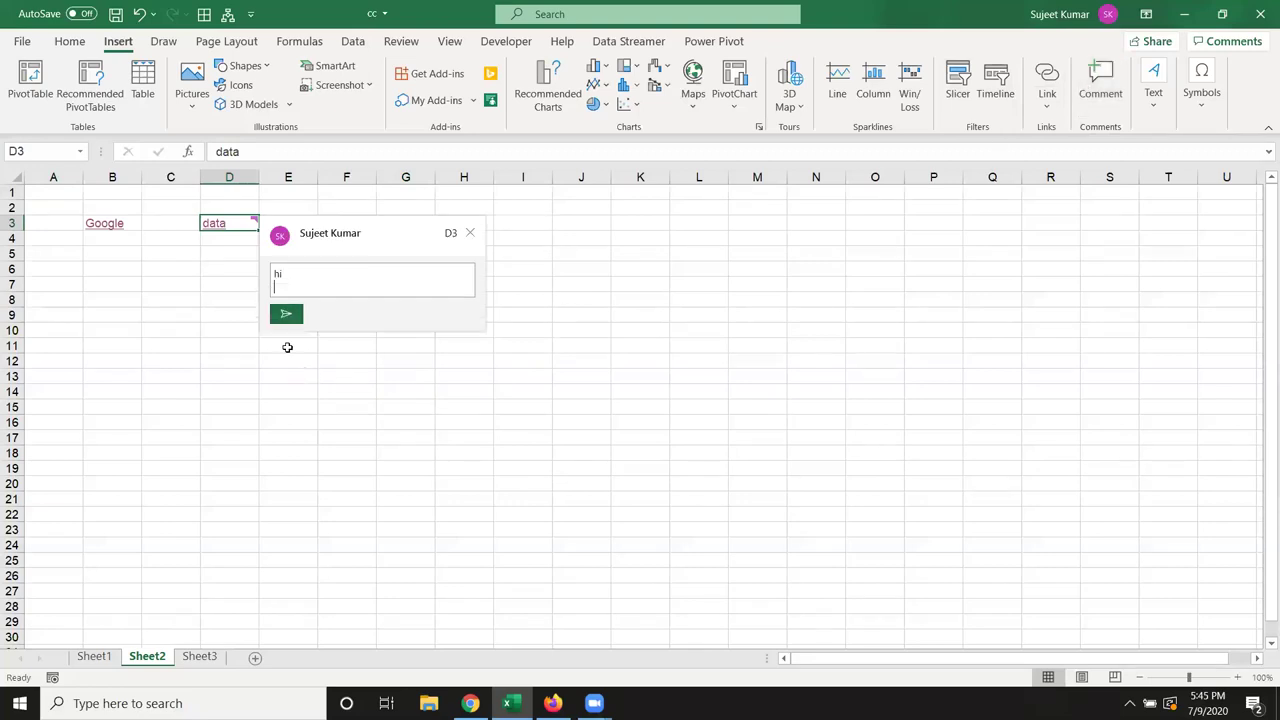
left_click(292, 320)
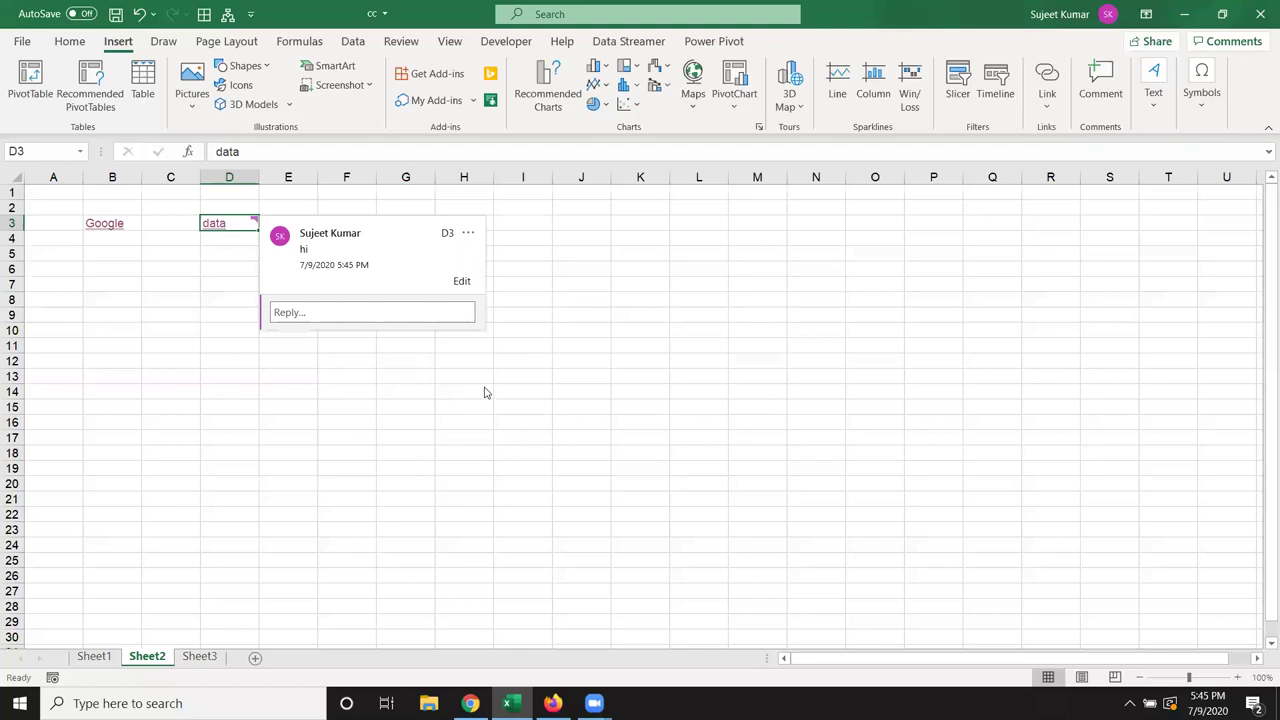
left_click(644, 286)
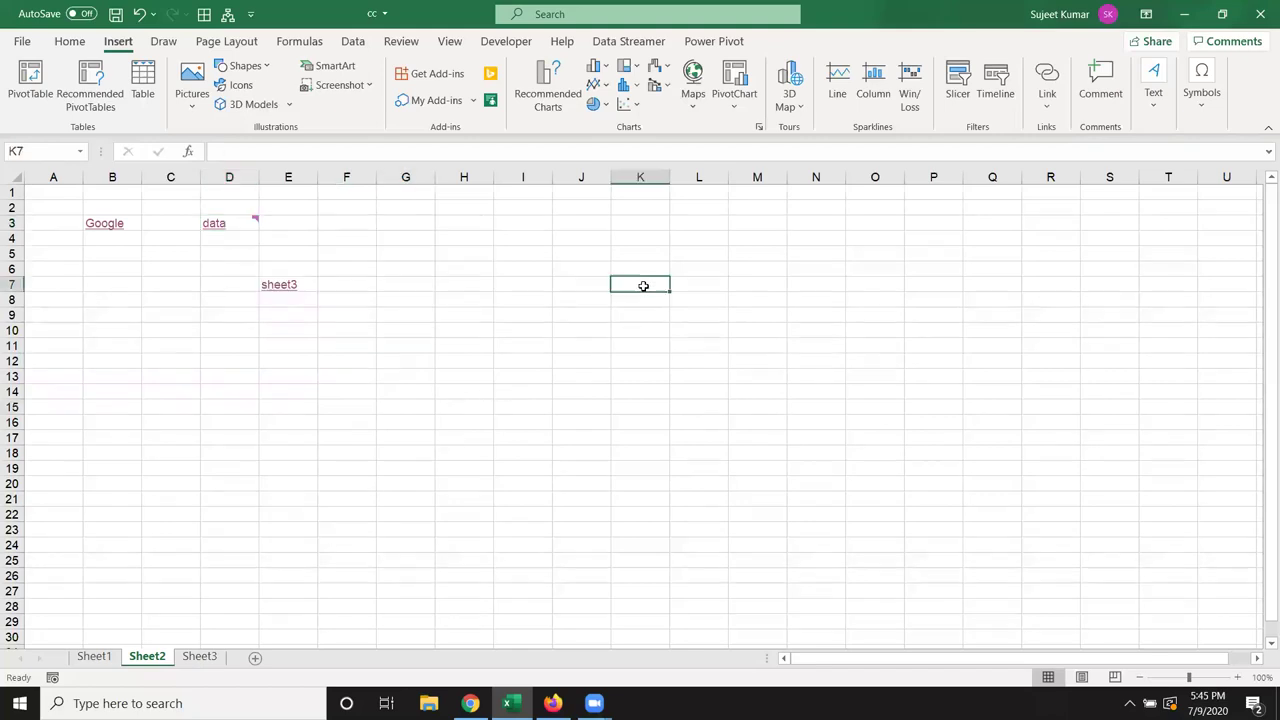
- Remove the hyperlink from D3's text and confirm the link is gone
right_click(253, 227)
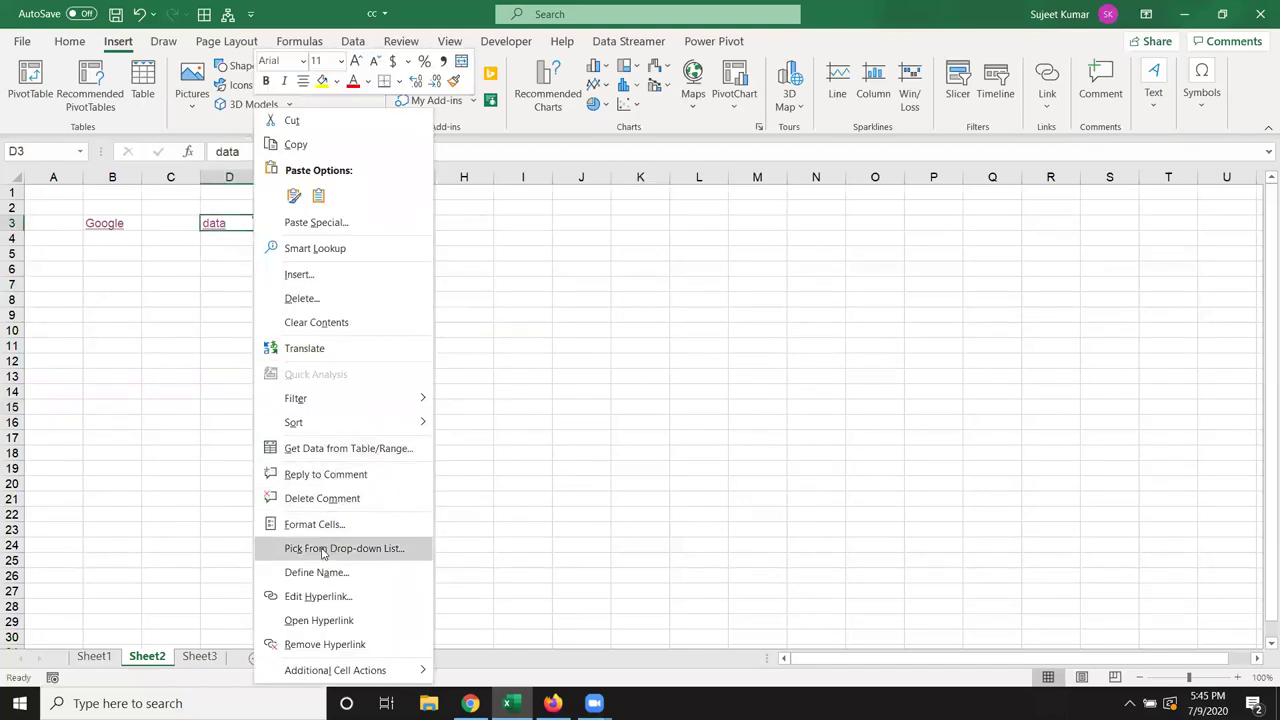
left_click(311, 645)
left_click(435, 258)
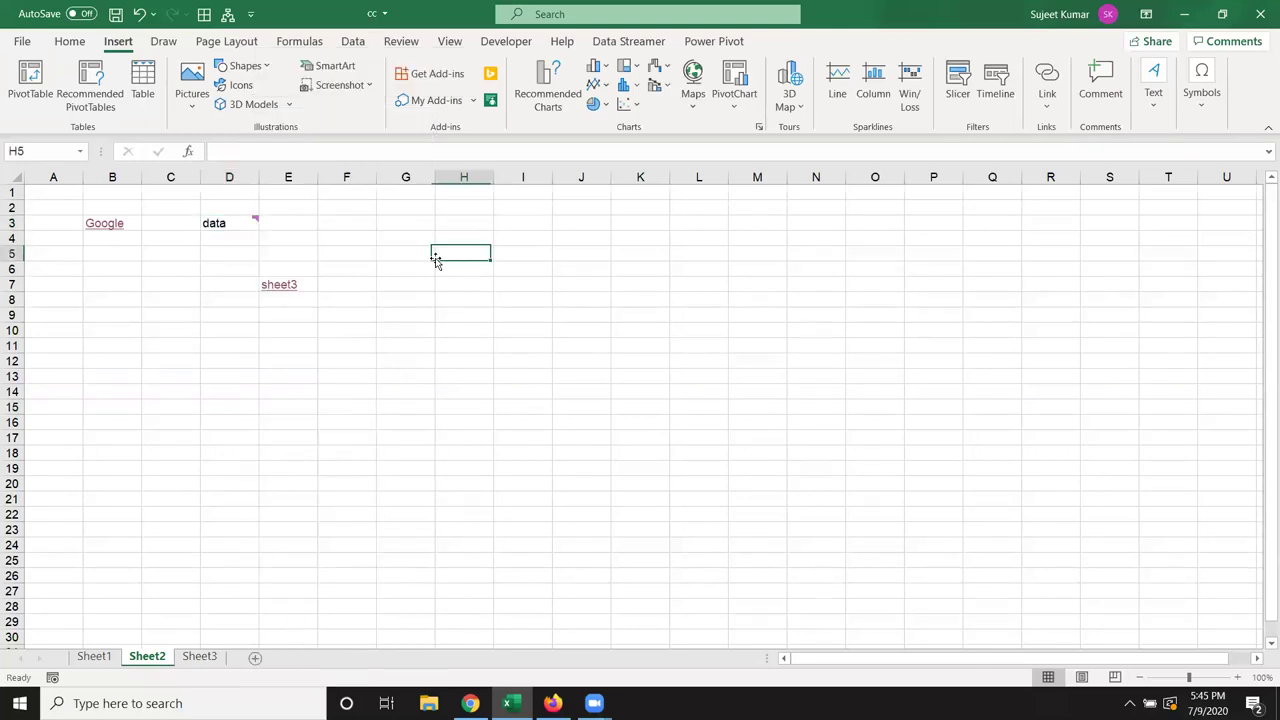
left_click(244, 226)
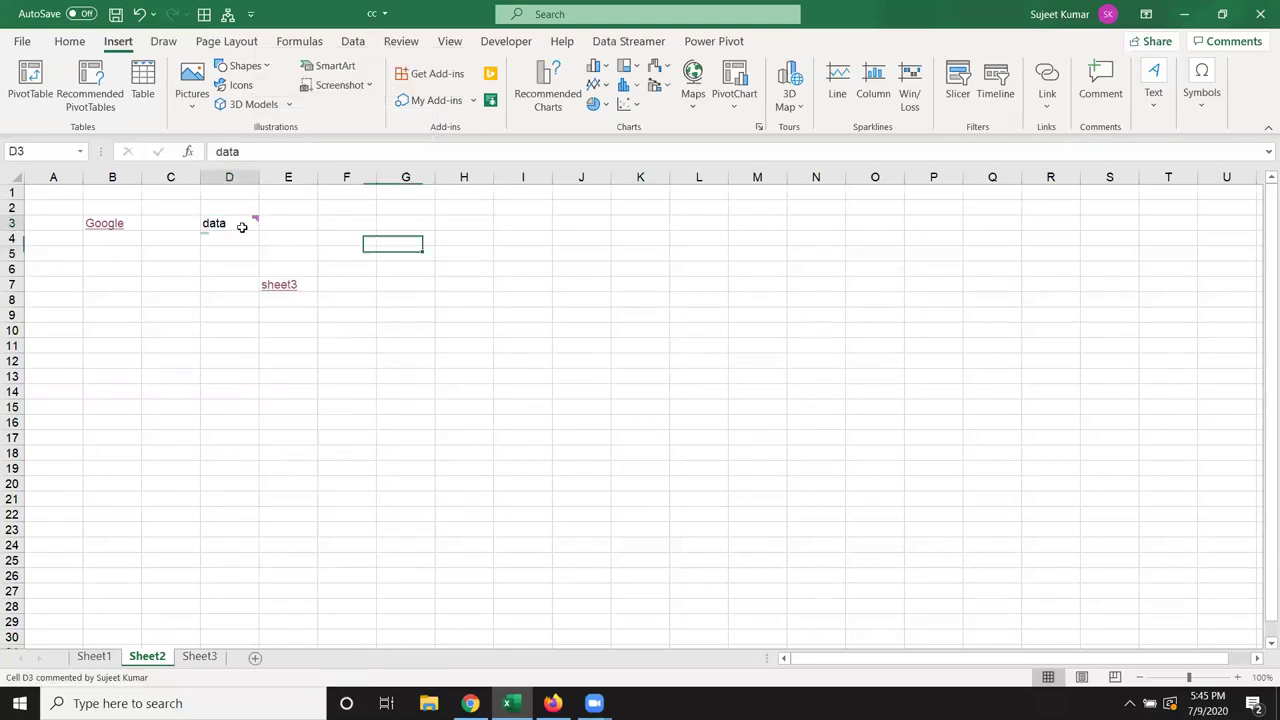
left_click(875, 222)
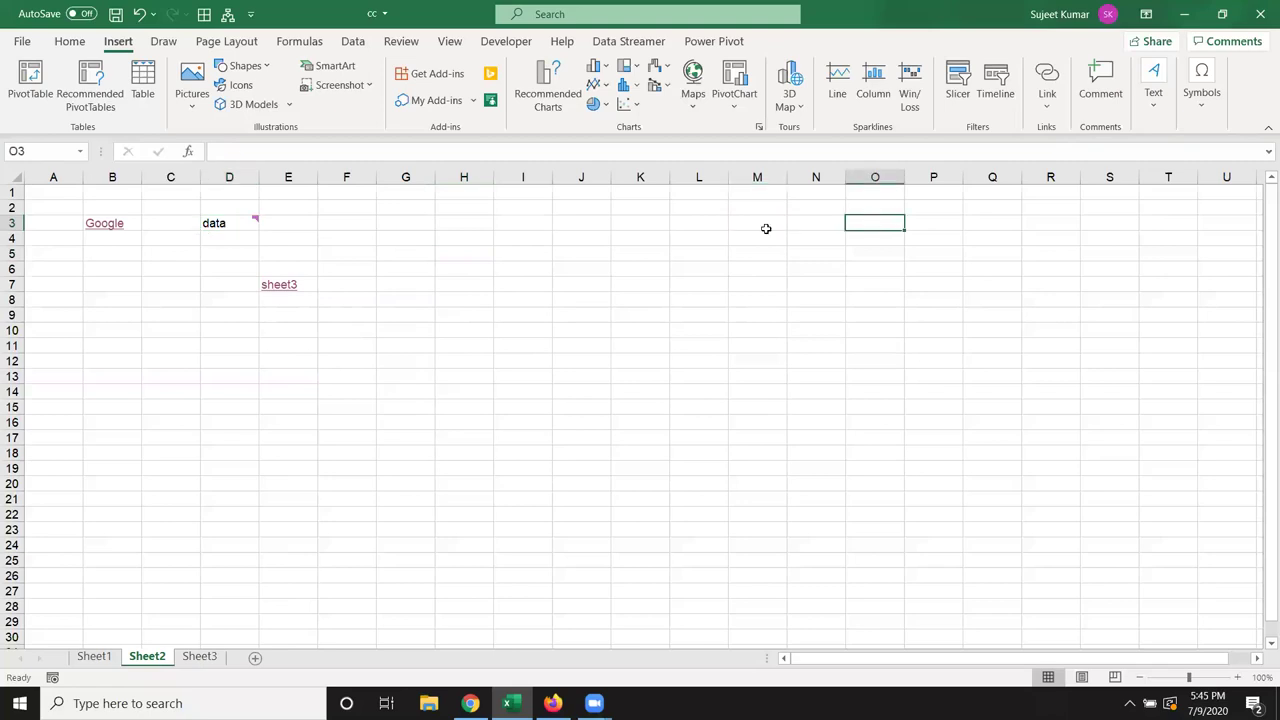
left_click(1163, 124)
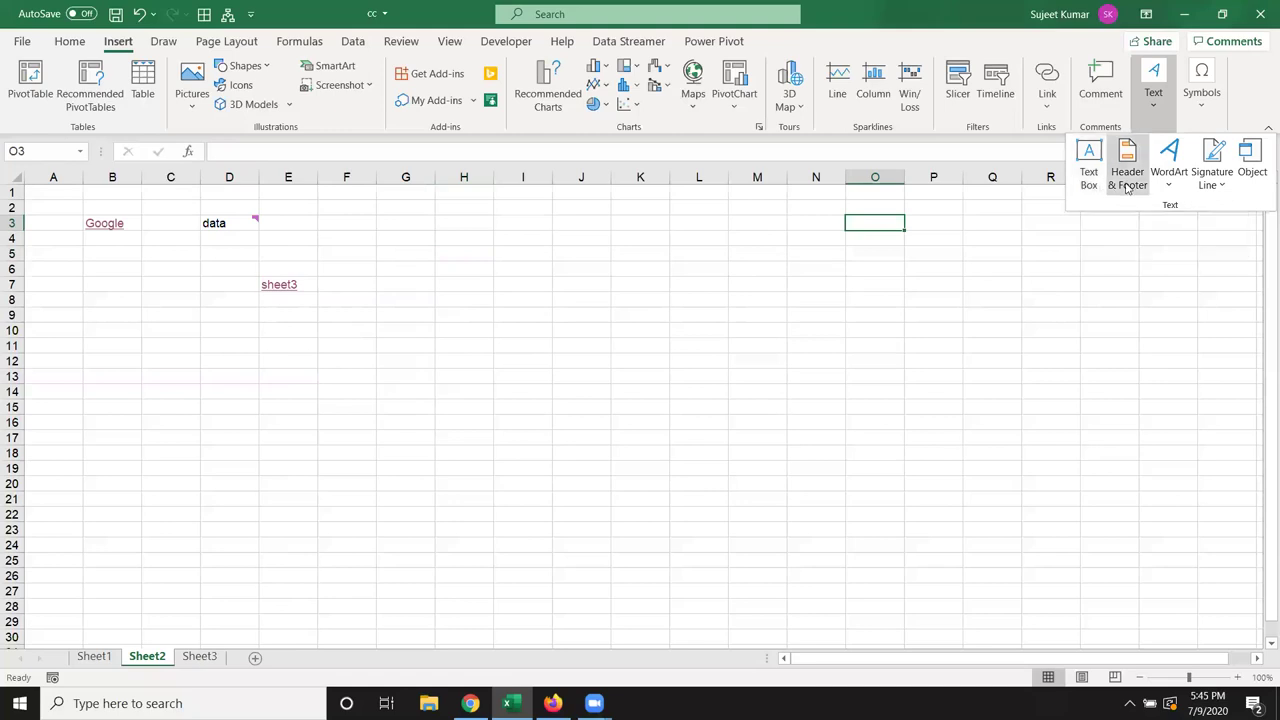
left_click(514, 390)
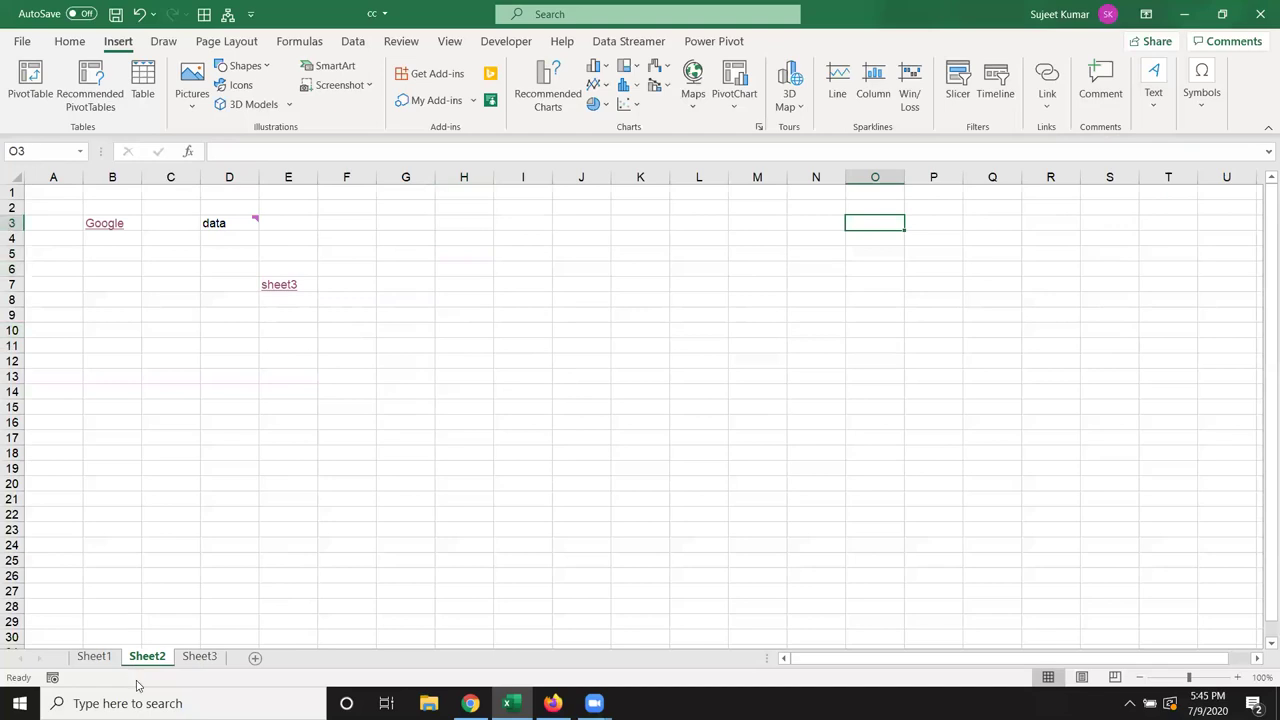
- From Sheet1, open the recent DataP workbook and select cell F8 in its table
left_click(92, 656)
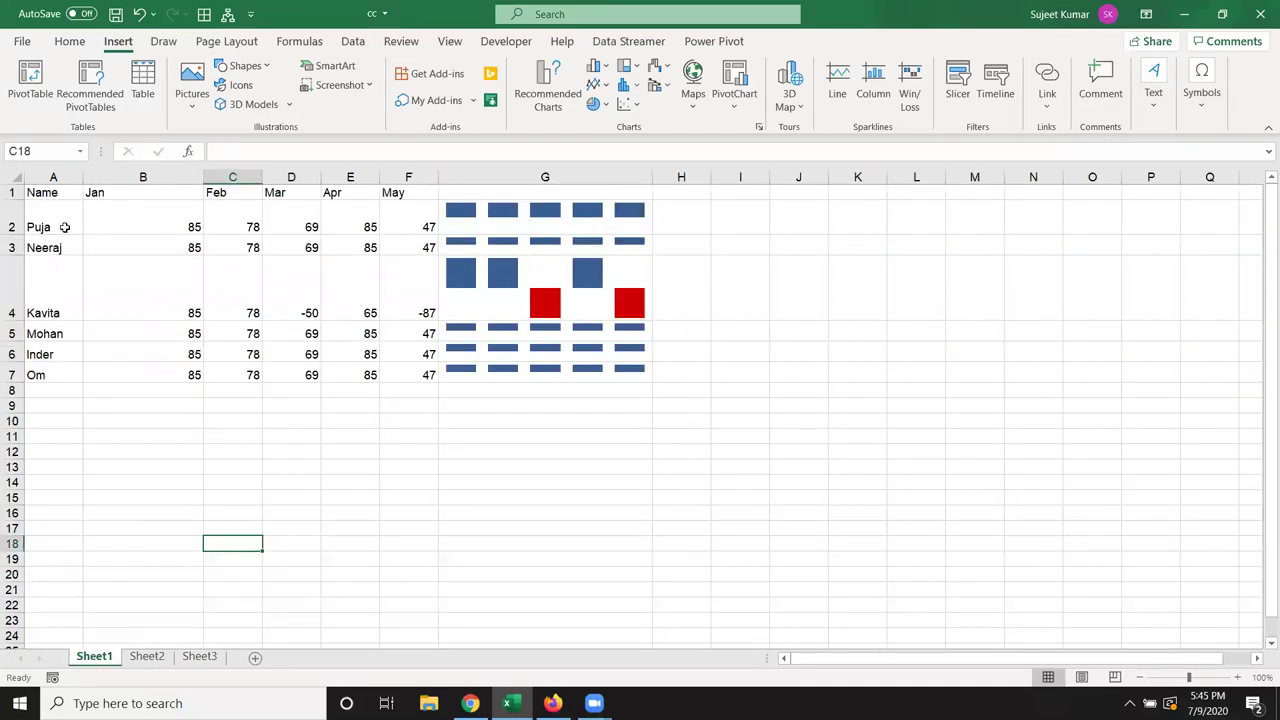
left_click(24, 48)
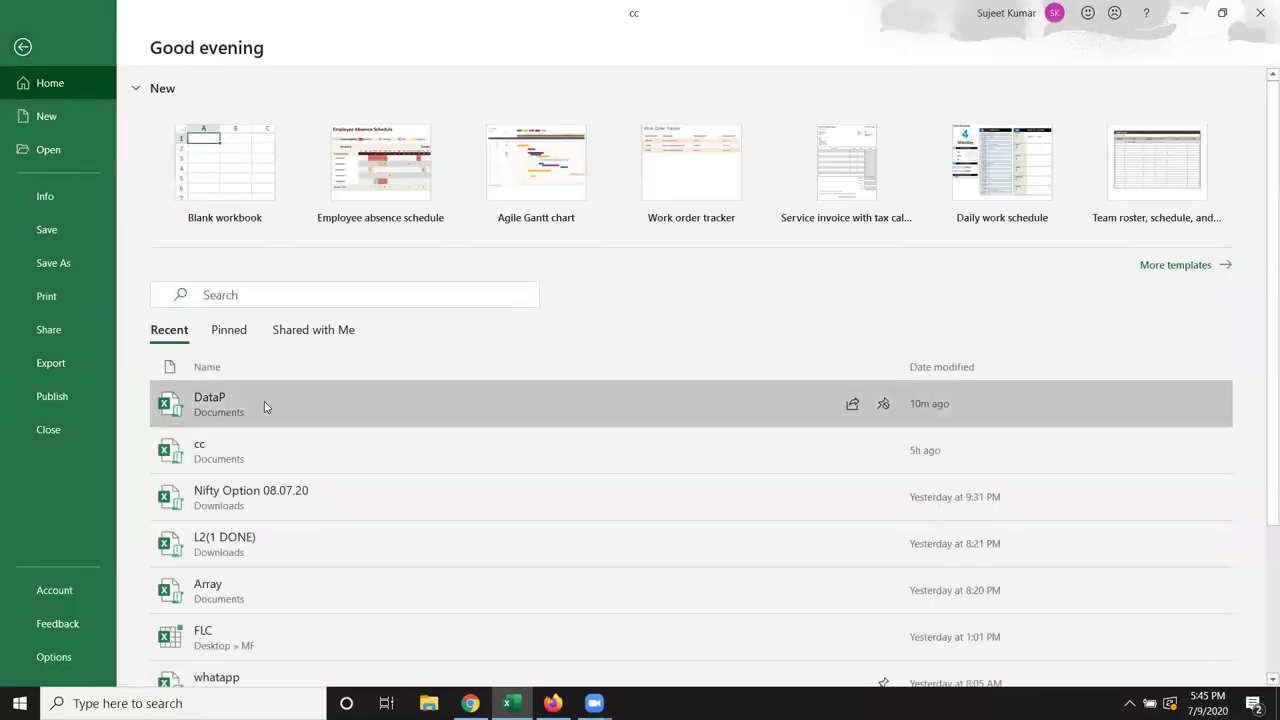
left_click(264, 401)
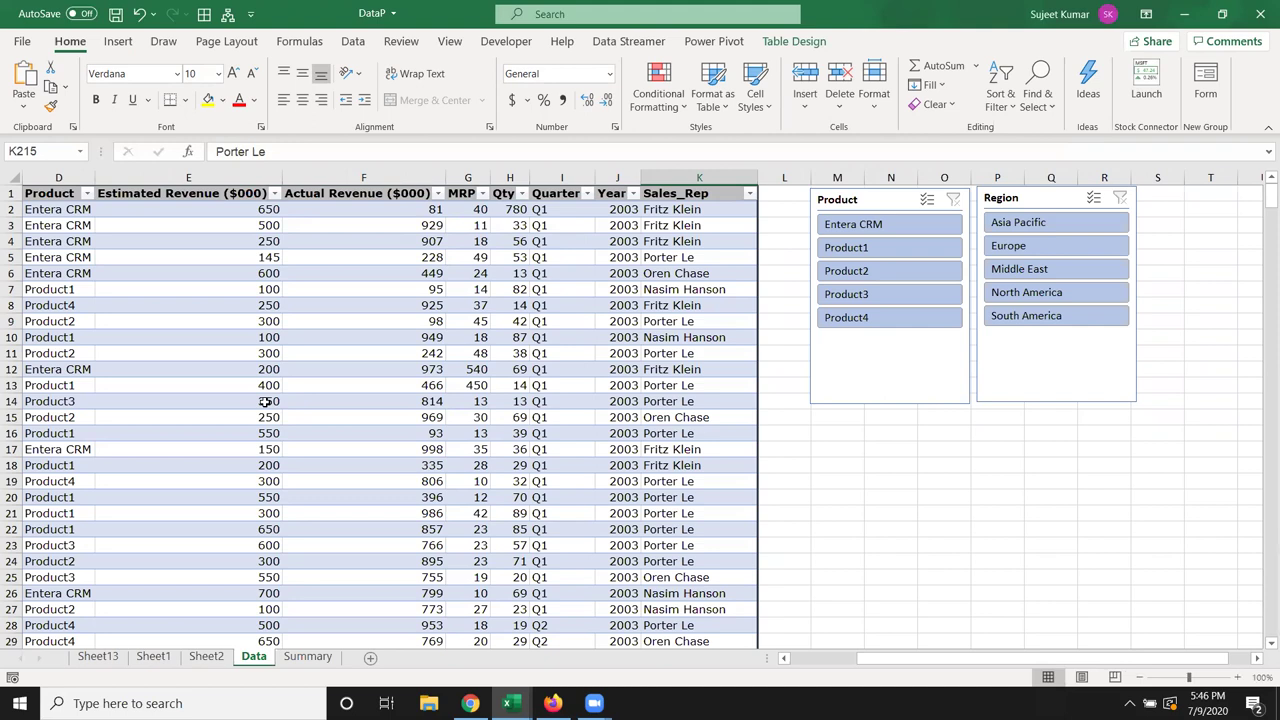
left_click(298, 304)
- Delete the Product and Region slicers, then check the sheet's print preview
left_click(832, 204)
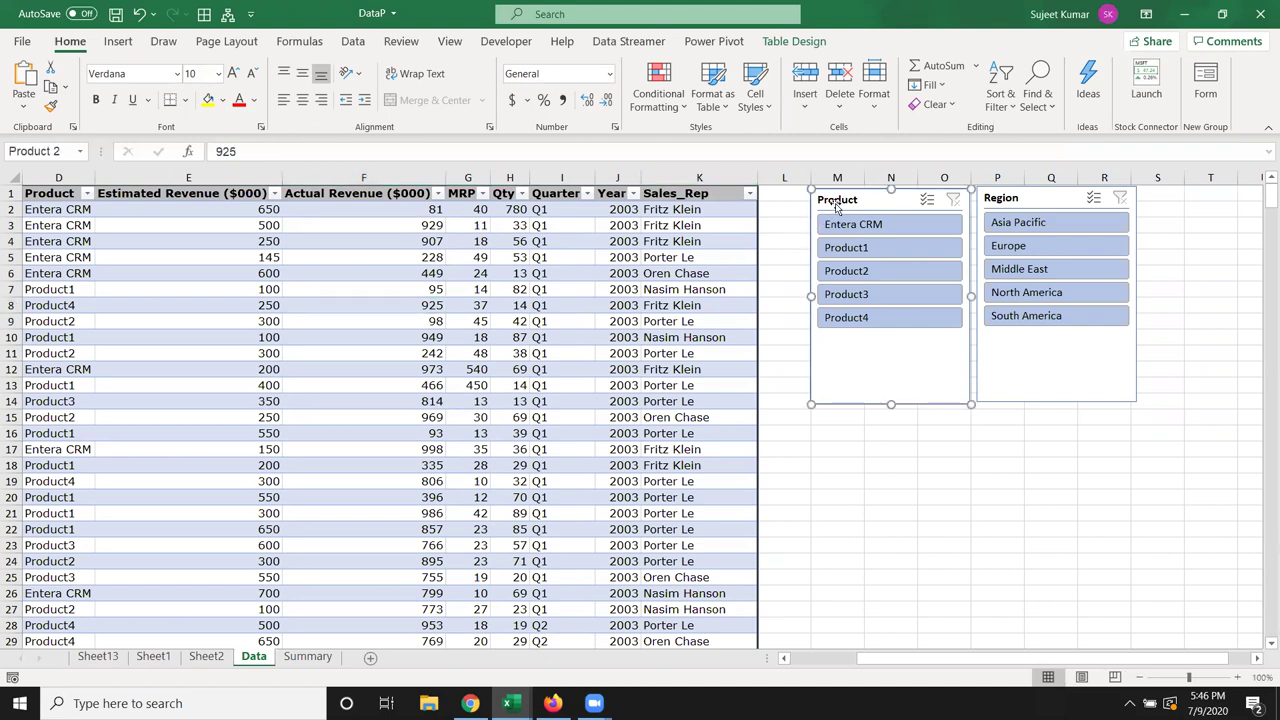
key("Delete")
left_click(1008, 199)
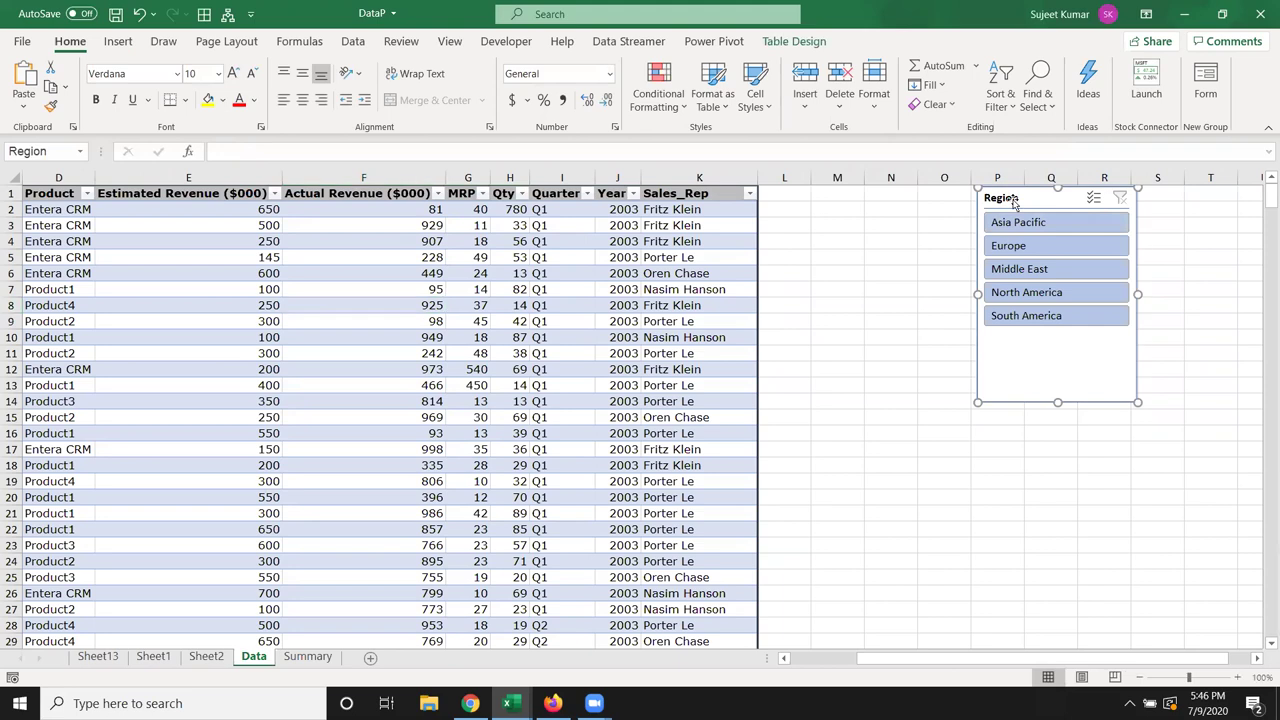
key("Delete")
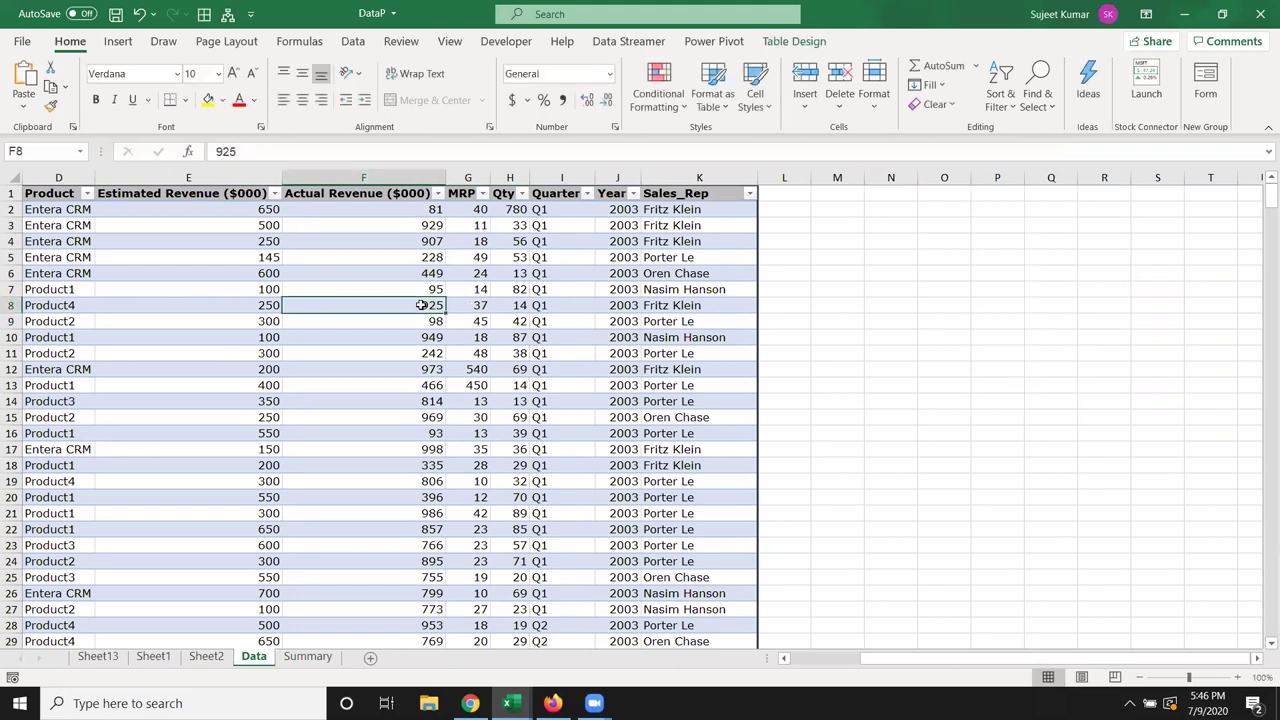
key("ctrl+p")
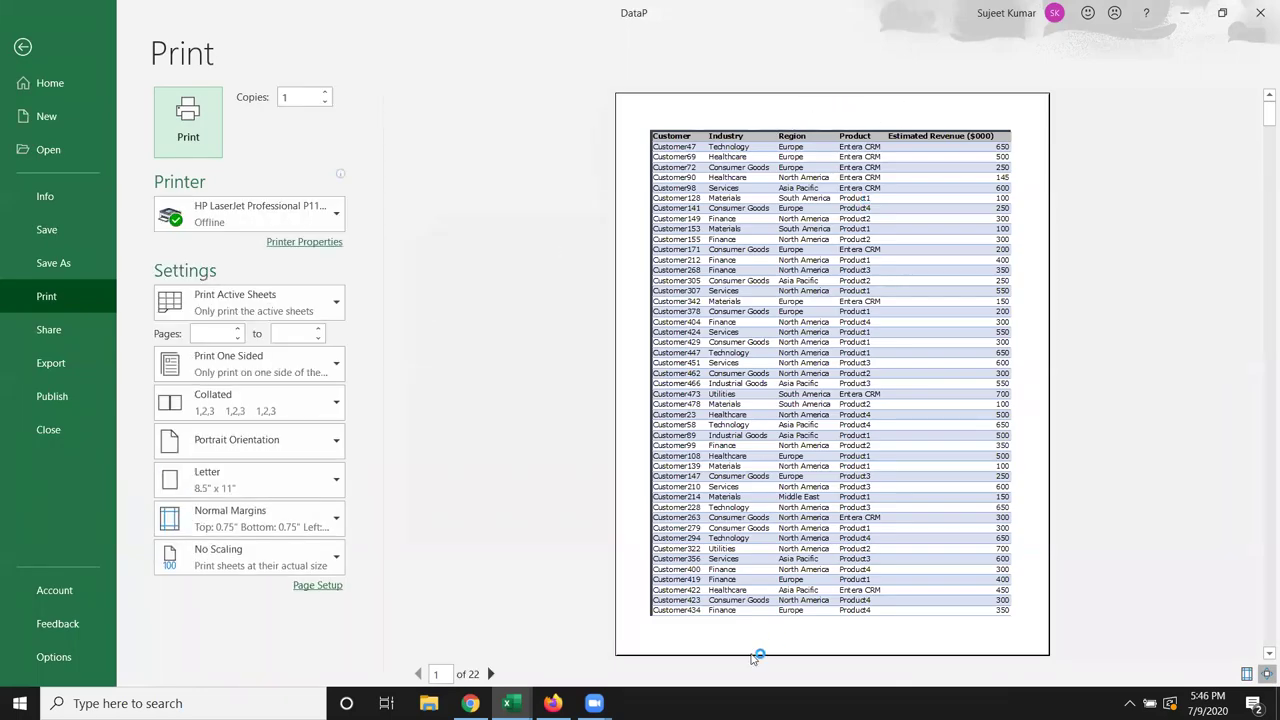
key("Escape")
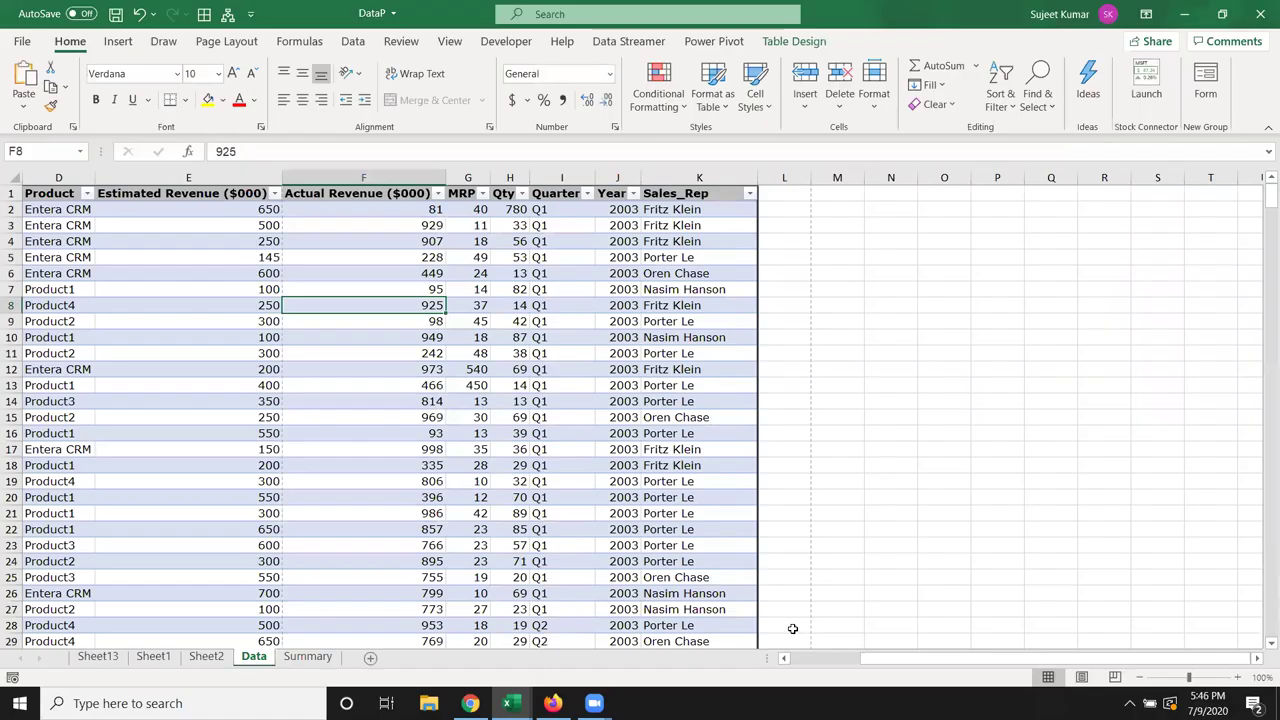
- Add a page header with 'Report Data' on the left and the current date on the right
left_click(118, 41)
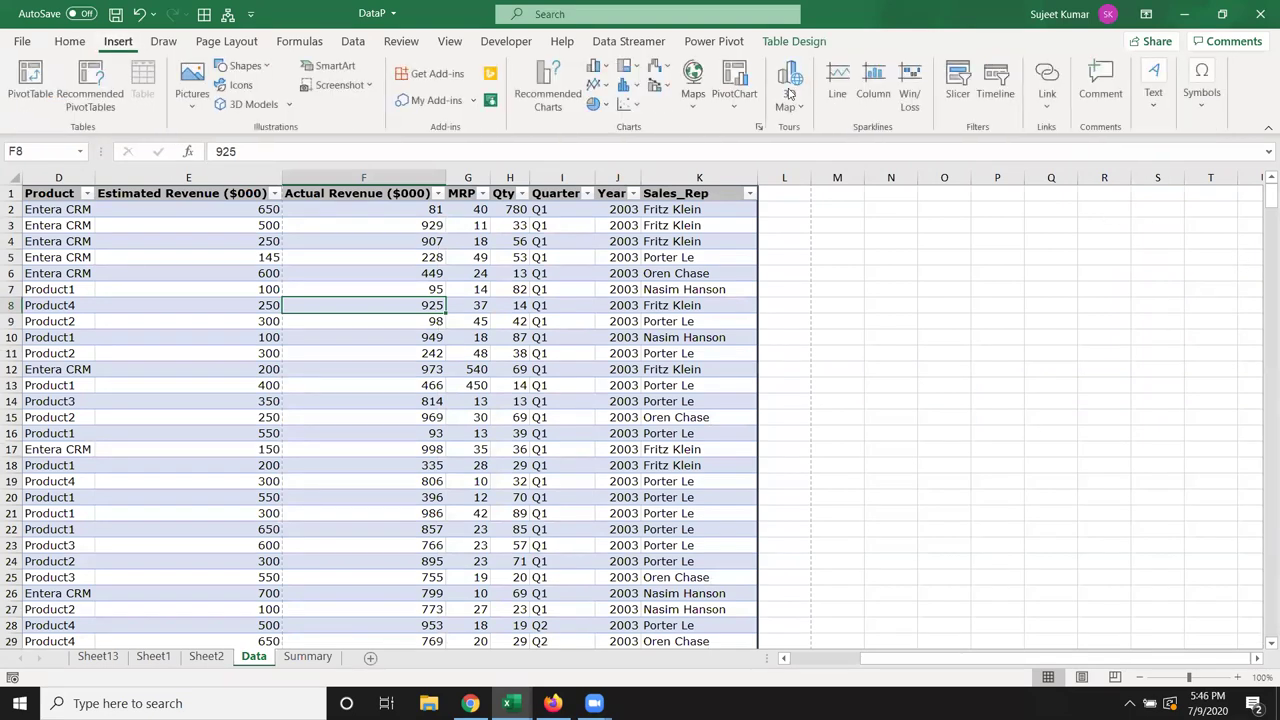
left_click(1153, 88)
left_click(1128, 176)
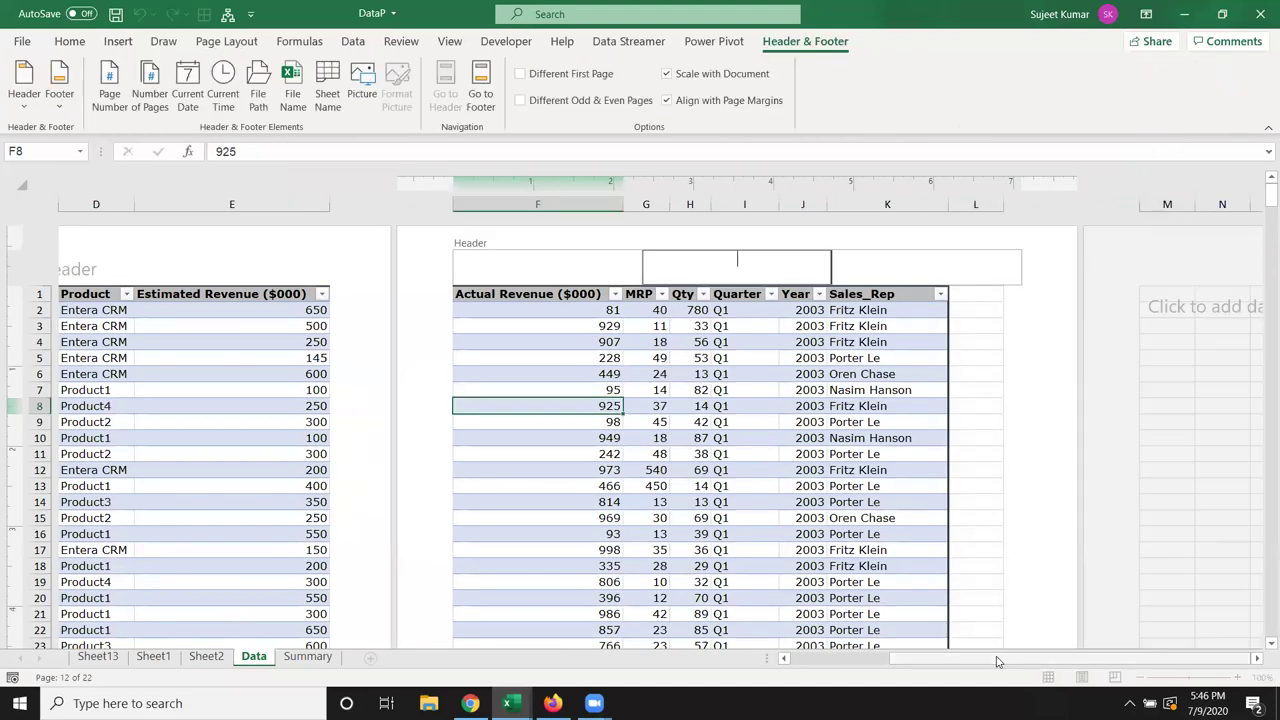
left_click_drag(1000, 659, 900, 660)
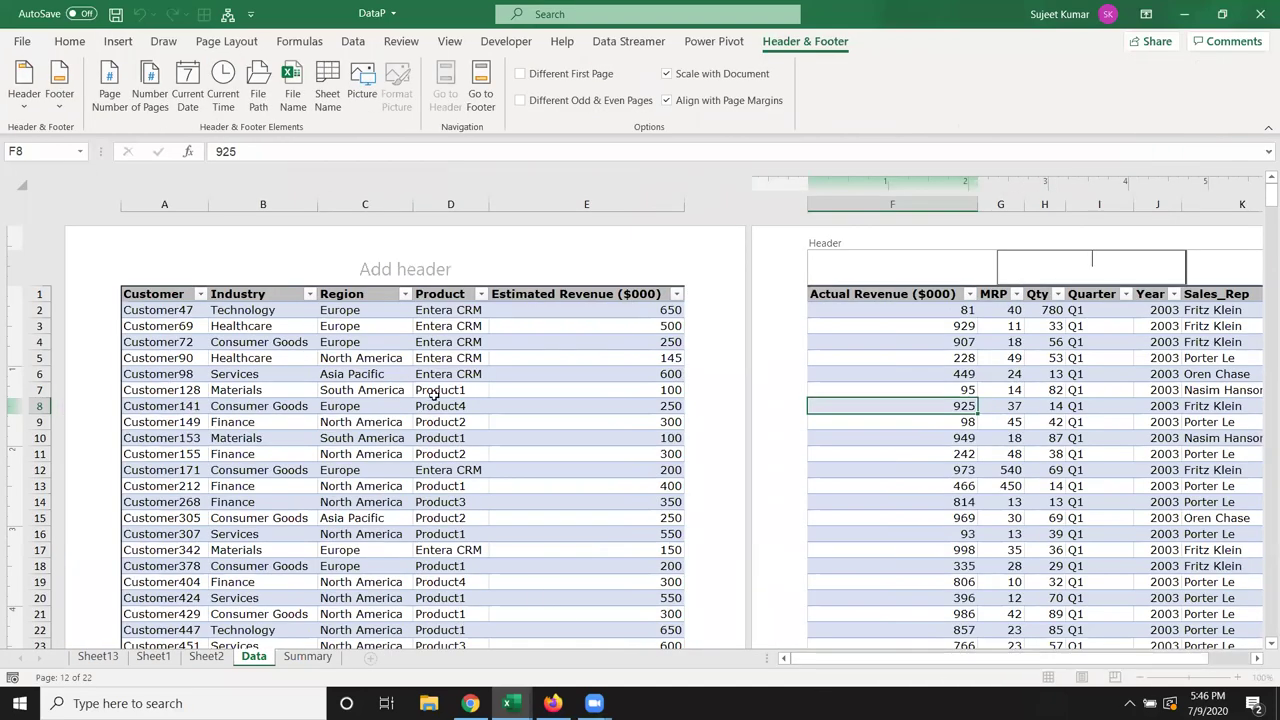
left_click(393, 266)
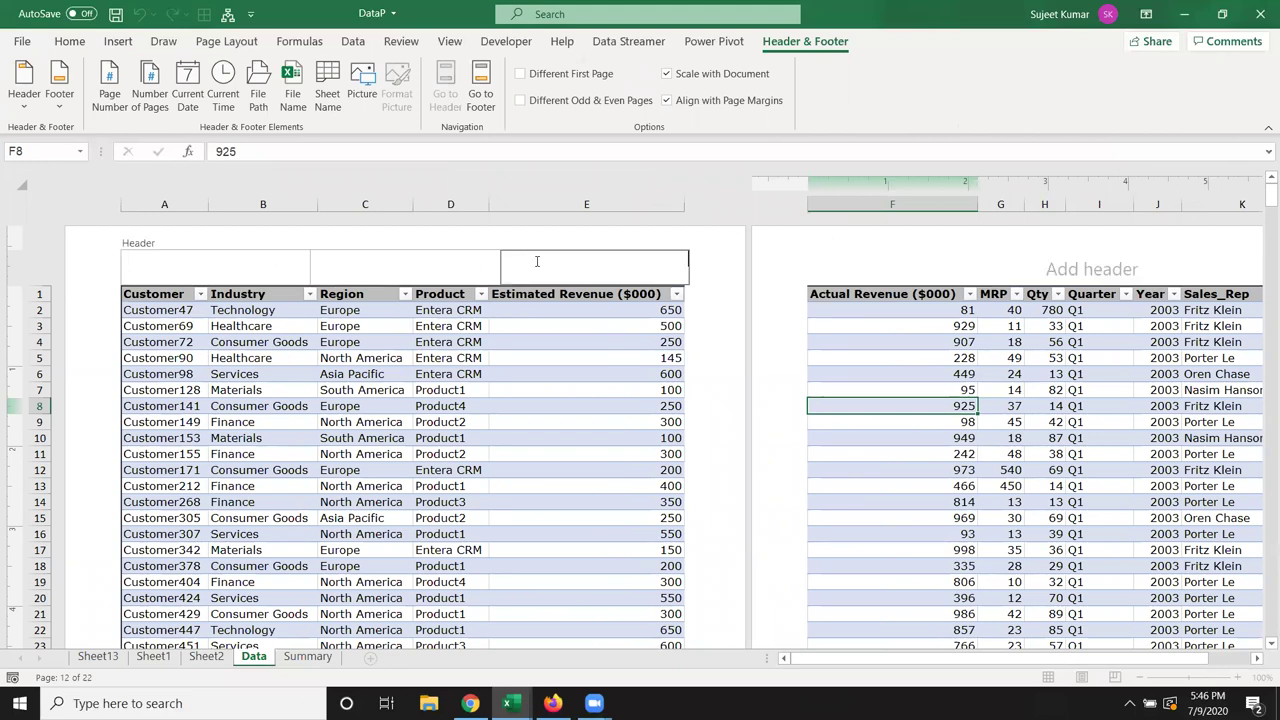
left_click(274, 270)
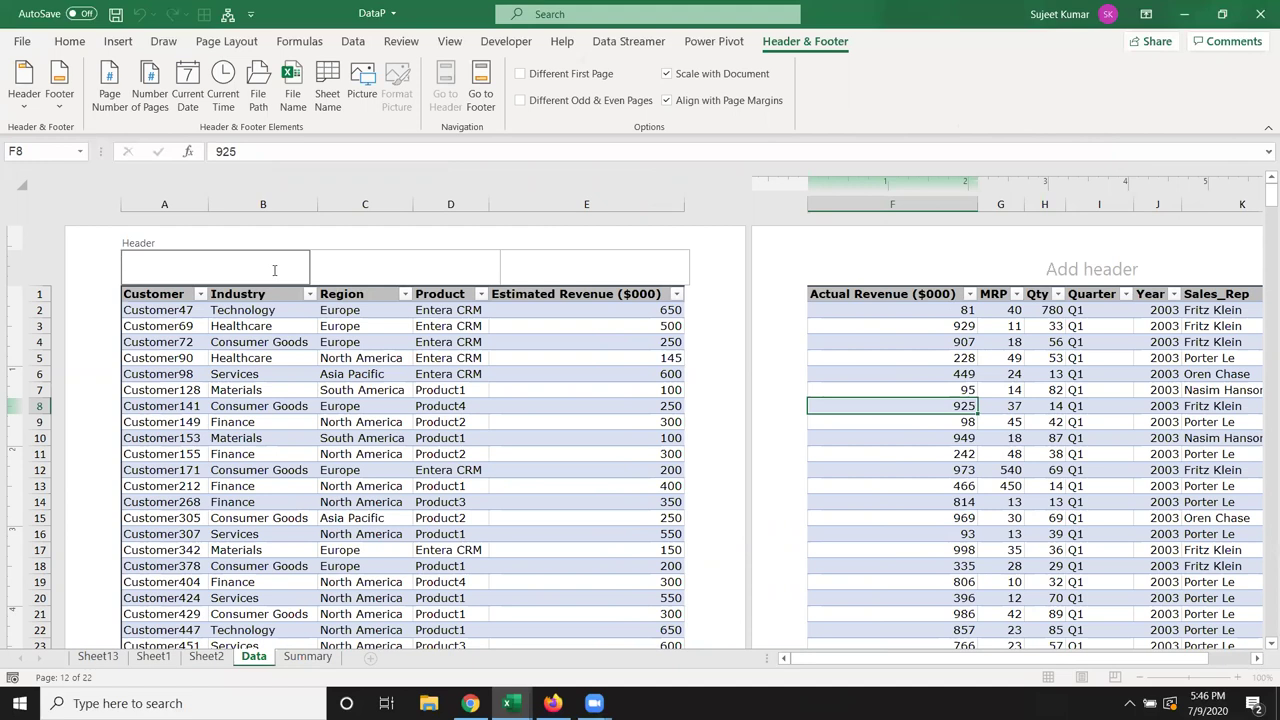
type("Report Data")
left_click(445, 260)
left_click(528, 259)
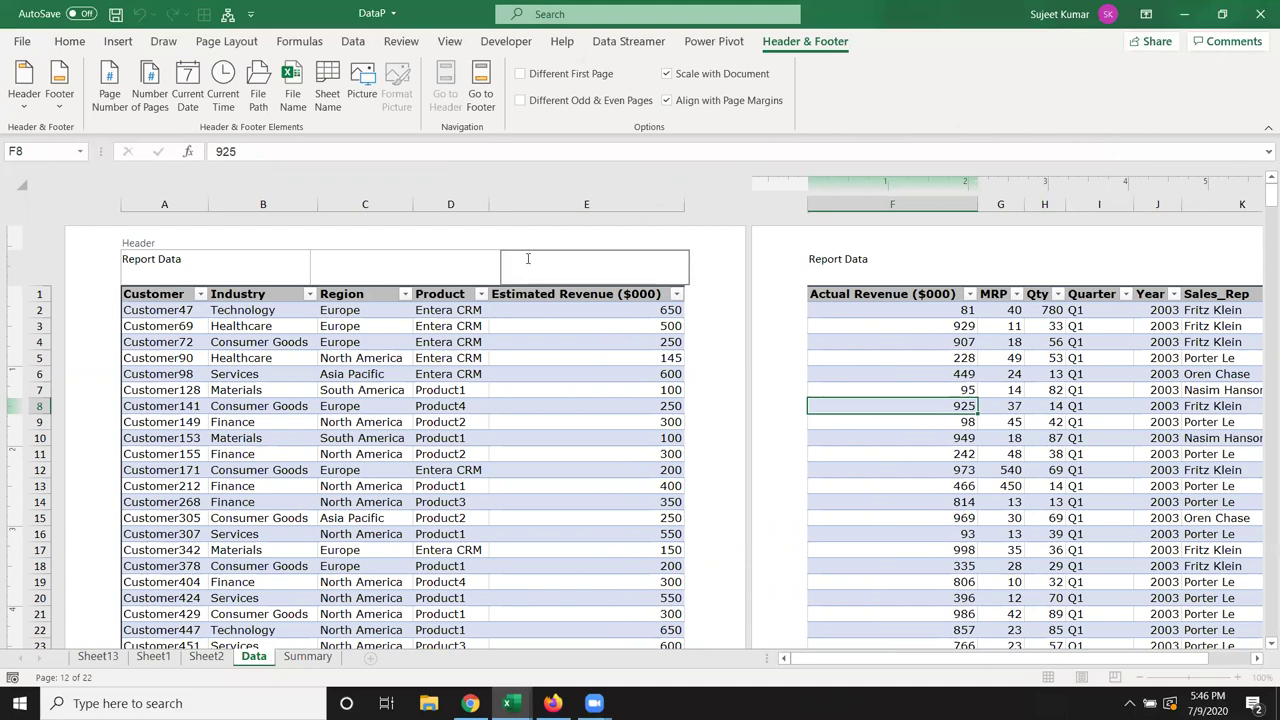
left_click(188, 108)
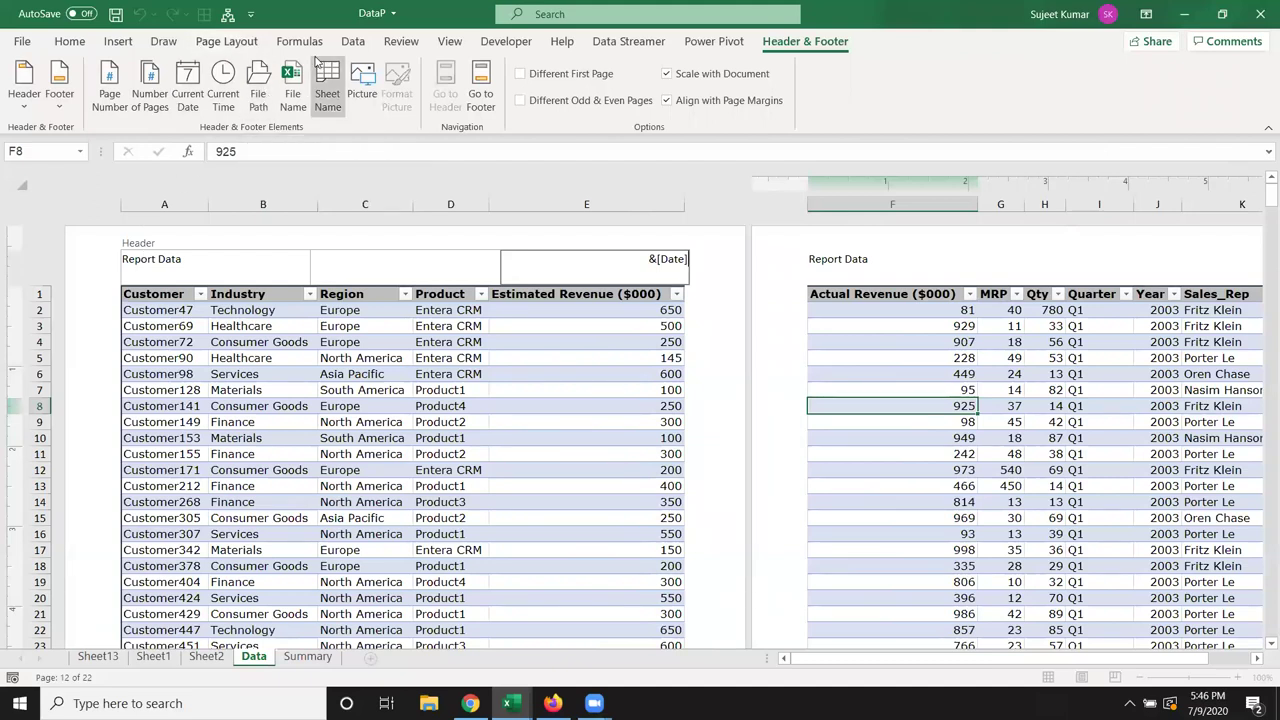
left_click(385, 276)
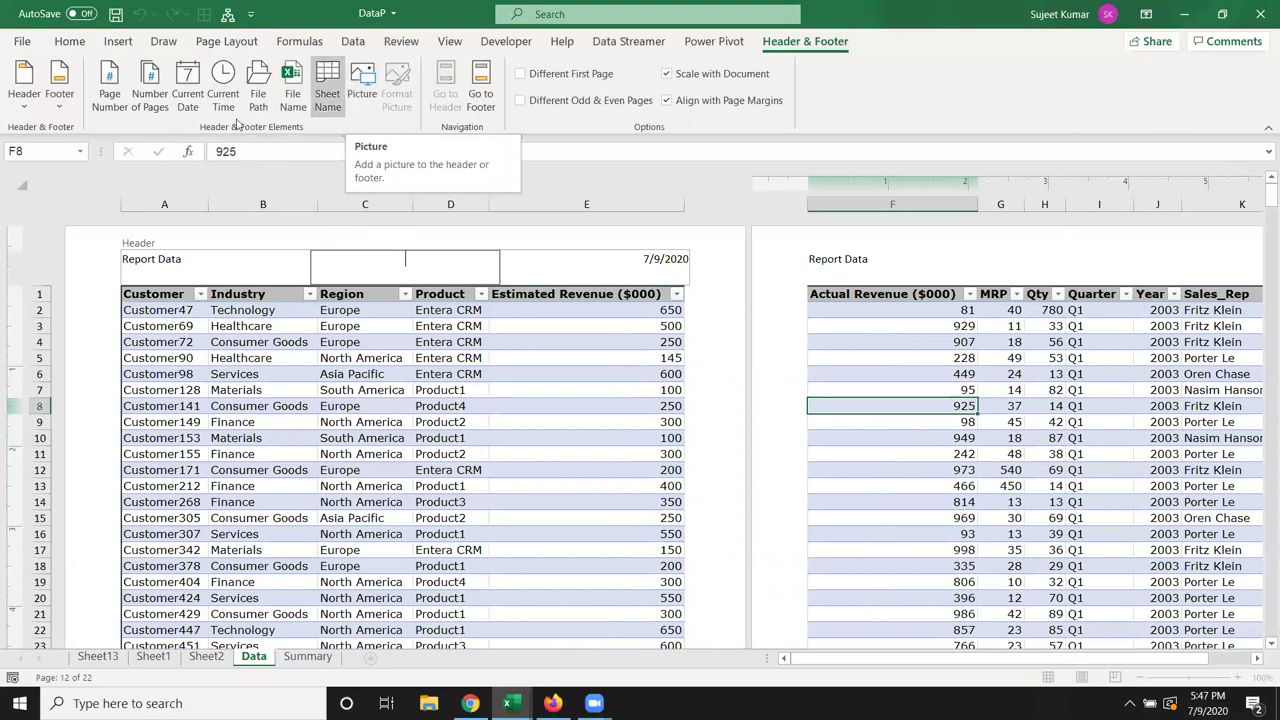
left_click(350, 408)
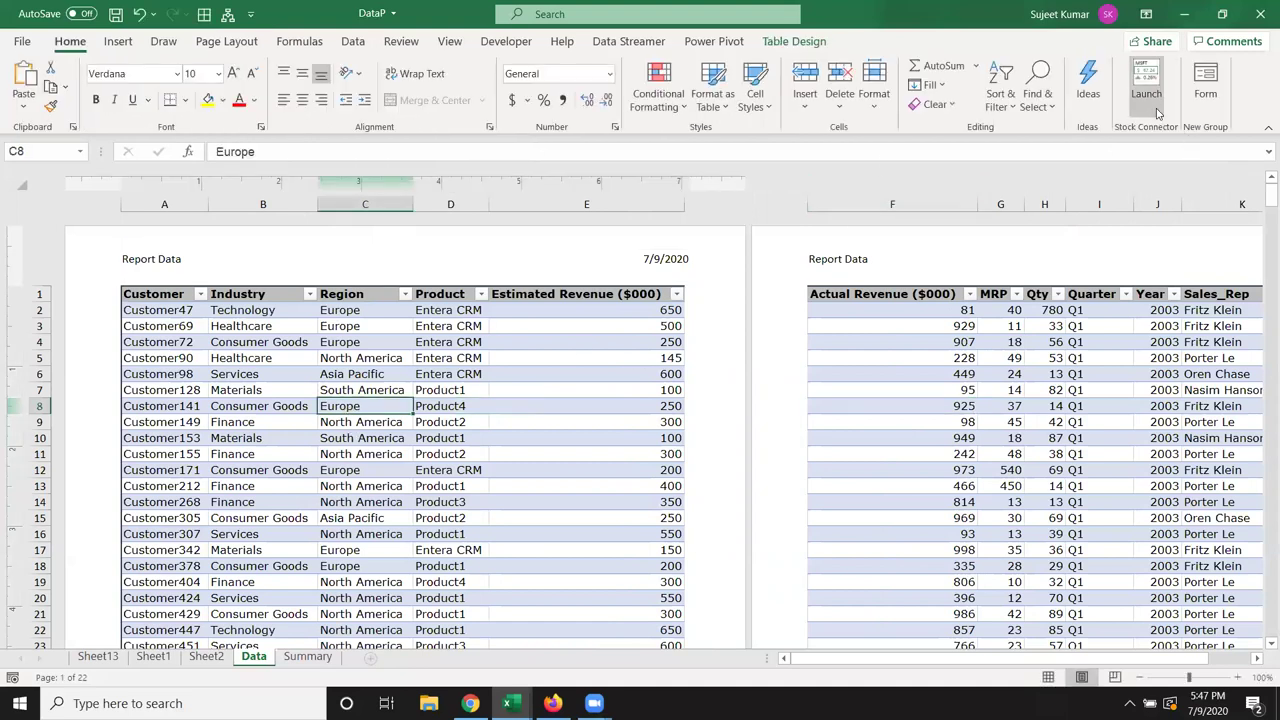
- Enter Header & Footer editing, browse the footer presets without choosing one, and scroll down
left_click(120, 42)
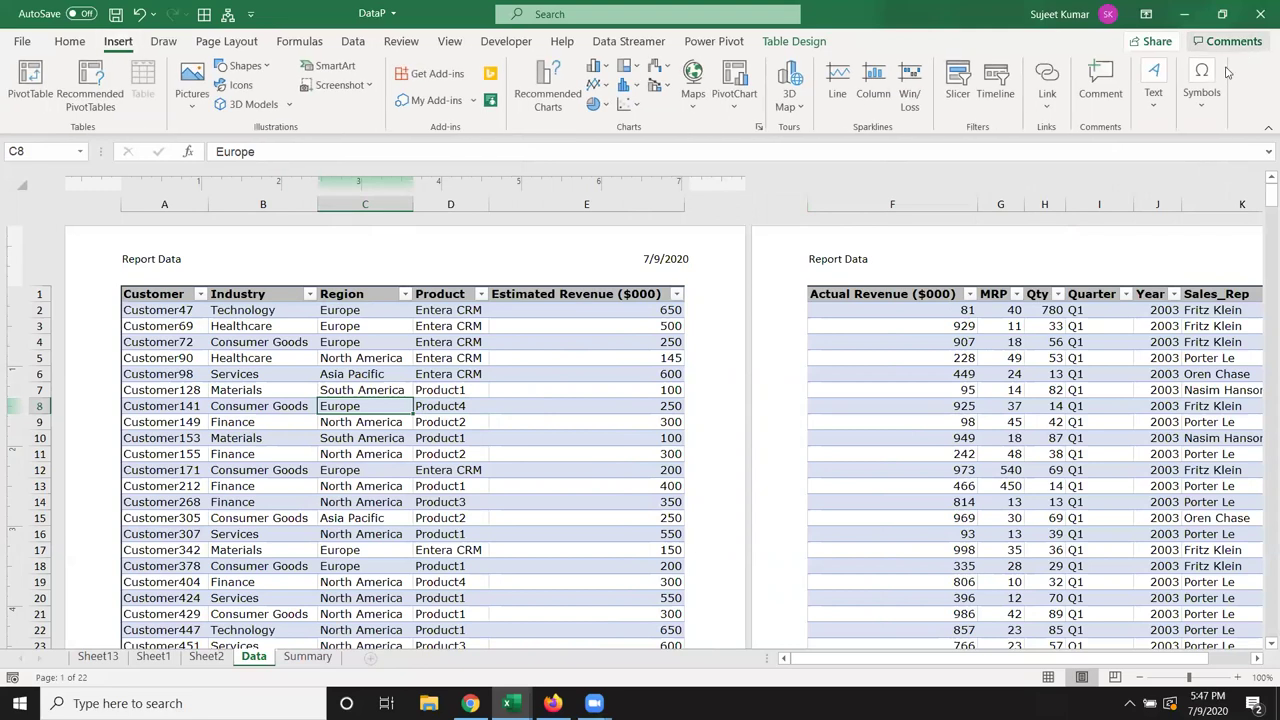
left_click(1153, 95)
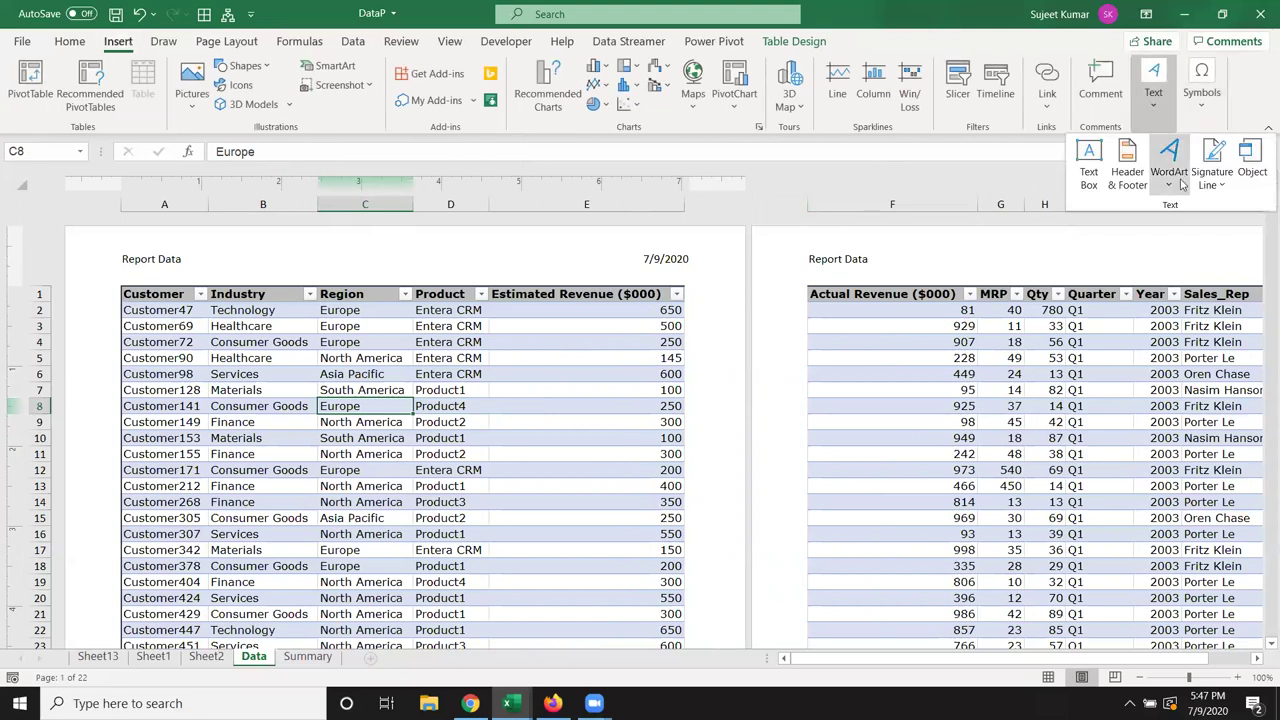
left_click(1128, 168)
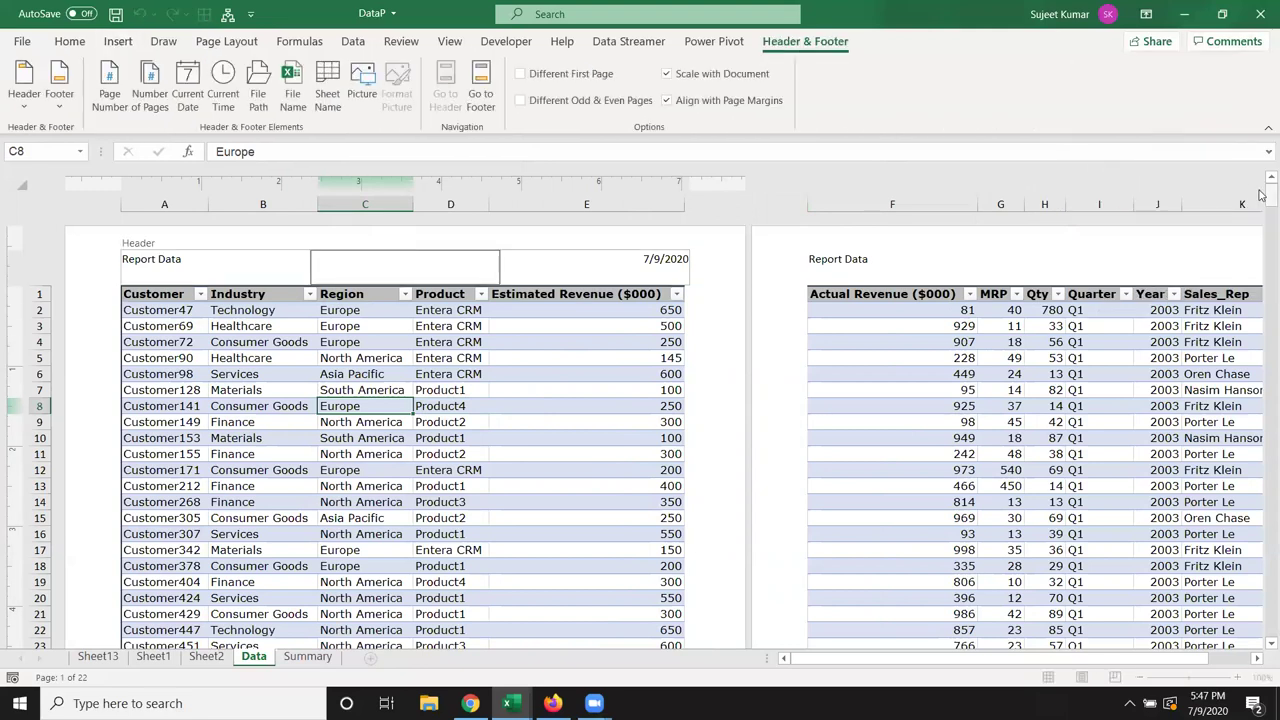
left_click(57, 85)
left_click(57, 85)
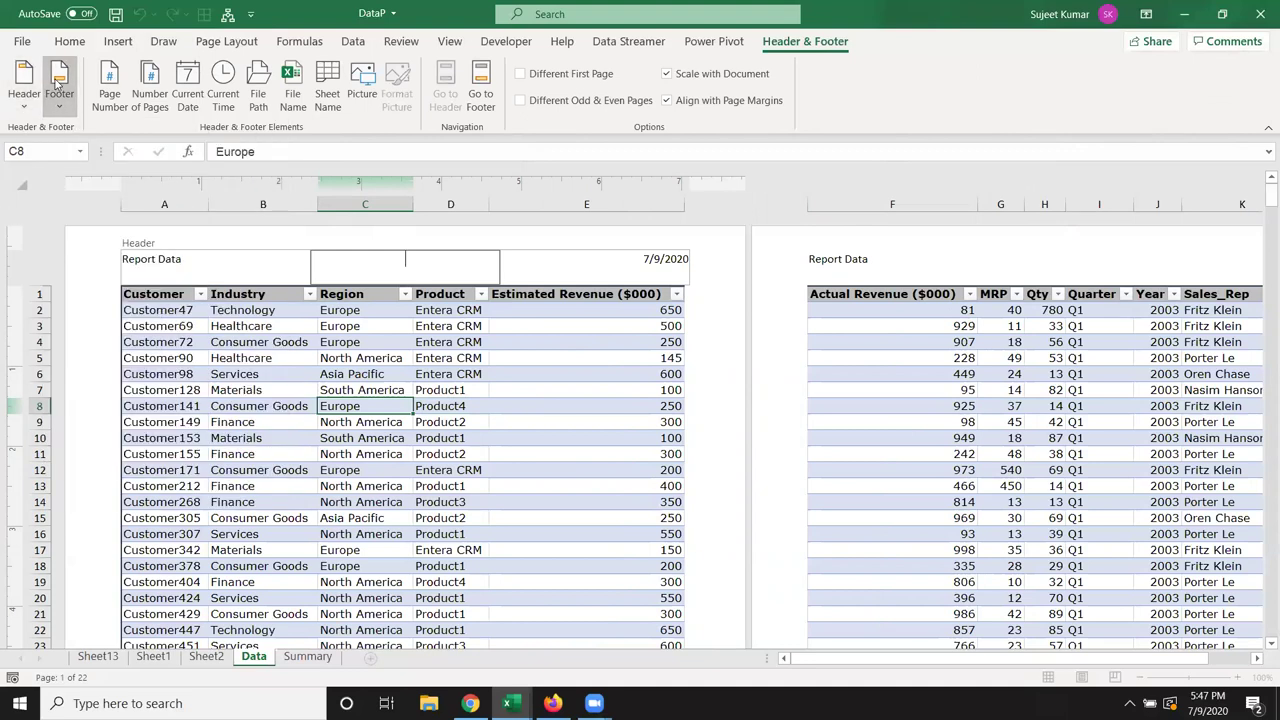
left_click(57, 85)
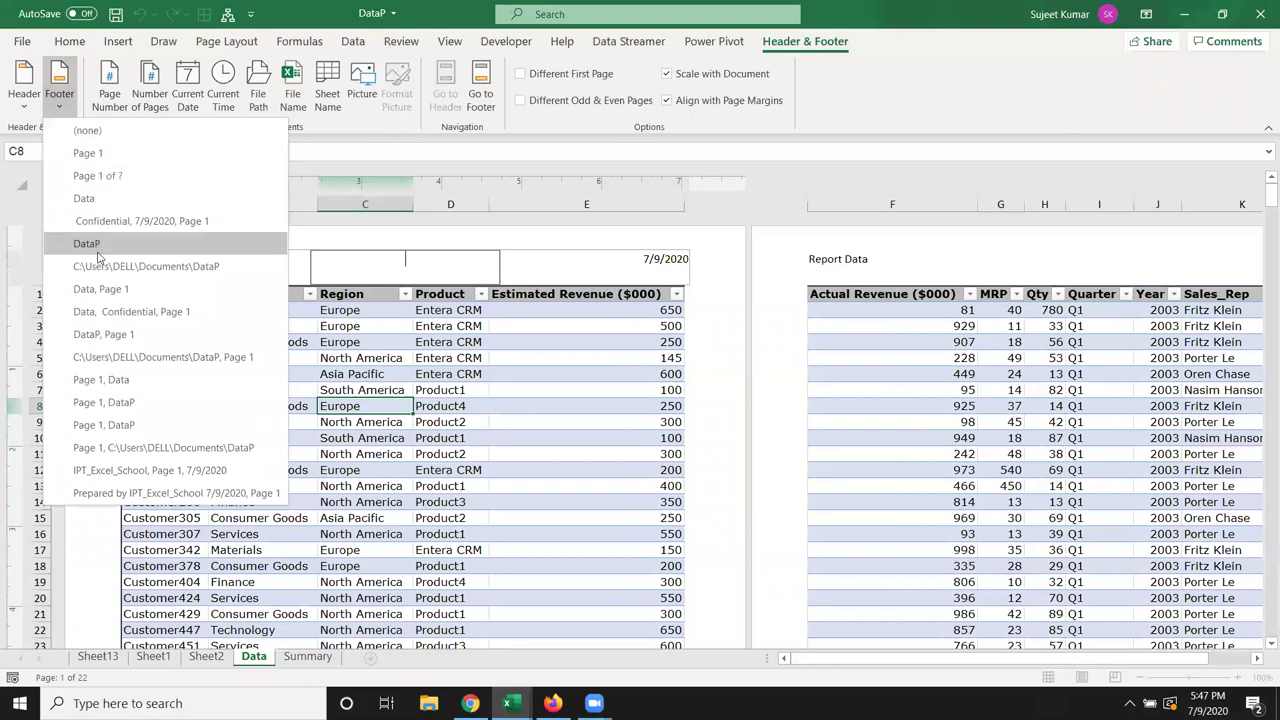
left_click(405, 445)
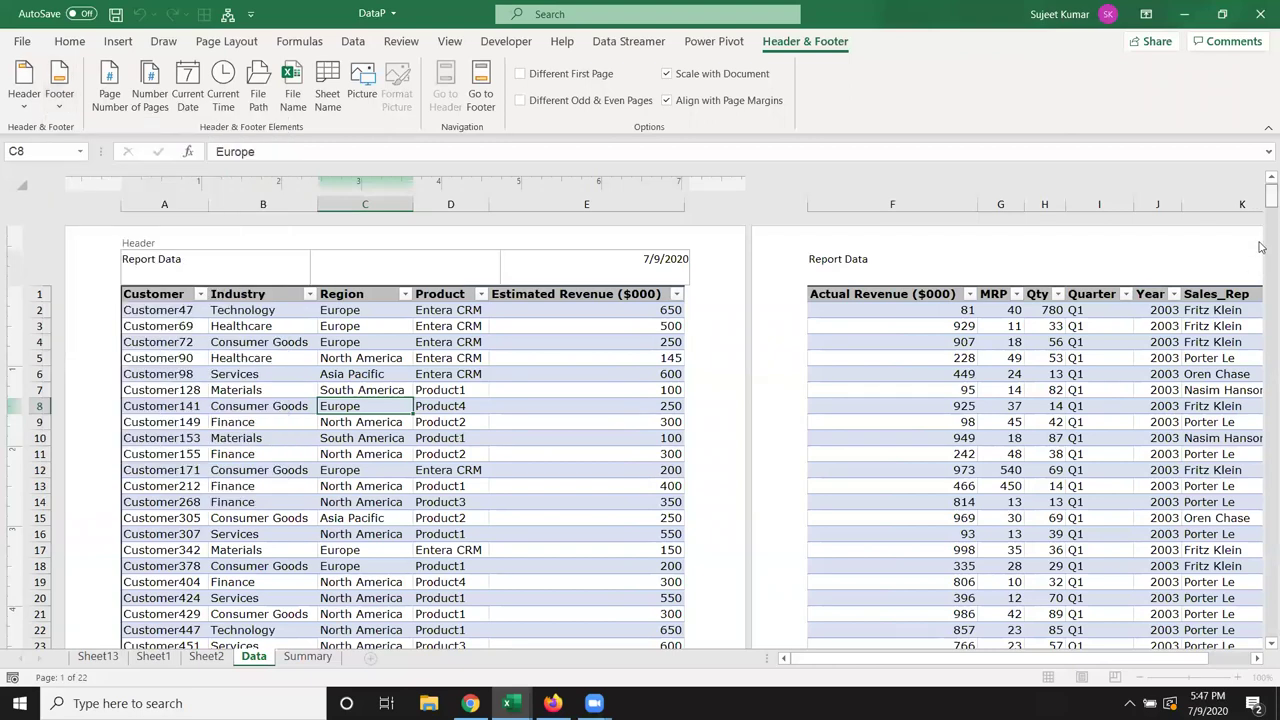
left_click(1263, 265)
left_click(1262, 632)
left_click_drag(1262, 632, 1262, 632)
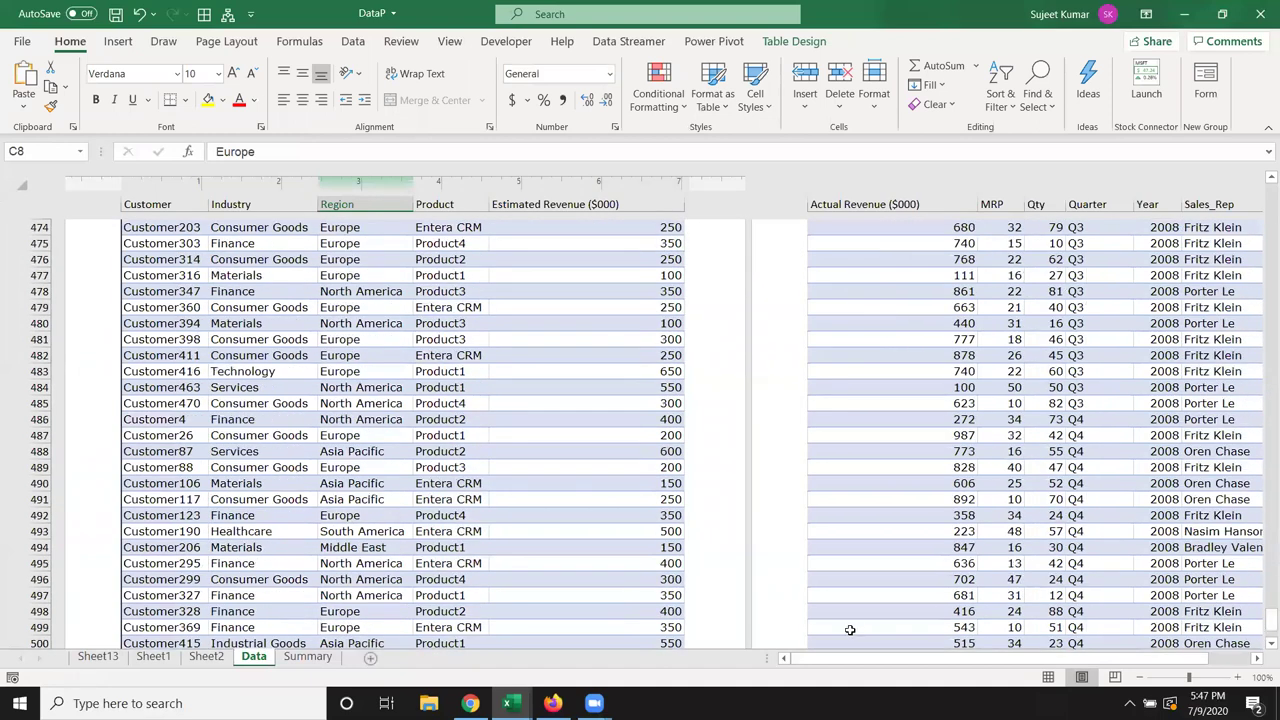
scroll(770, 585, "down", 5)
scroll(743, 554, "down", 5)
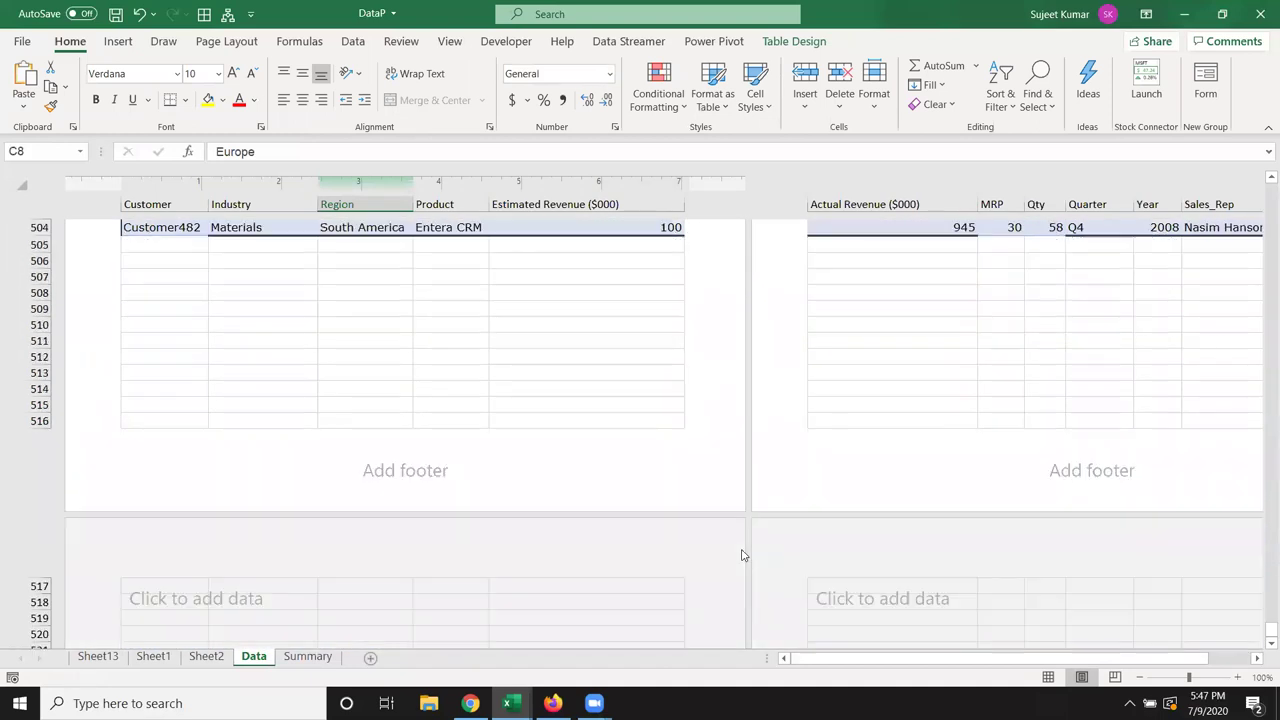
- Fill the left footer with the page number, ' of', and the total page count
left_click(261, 468)
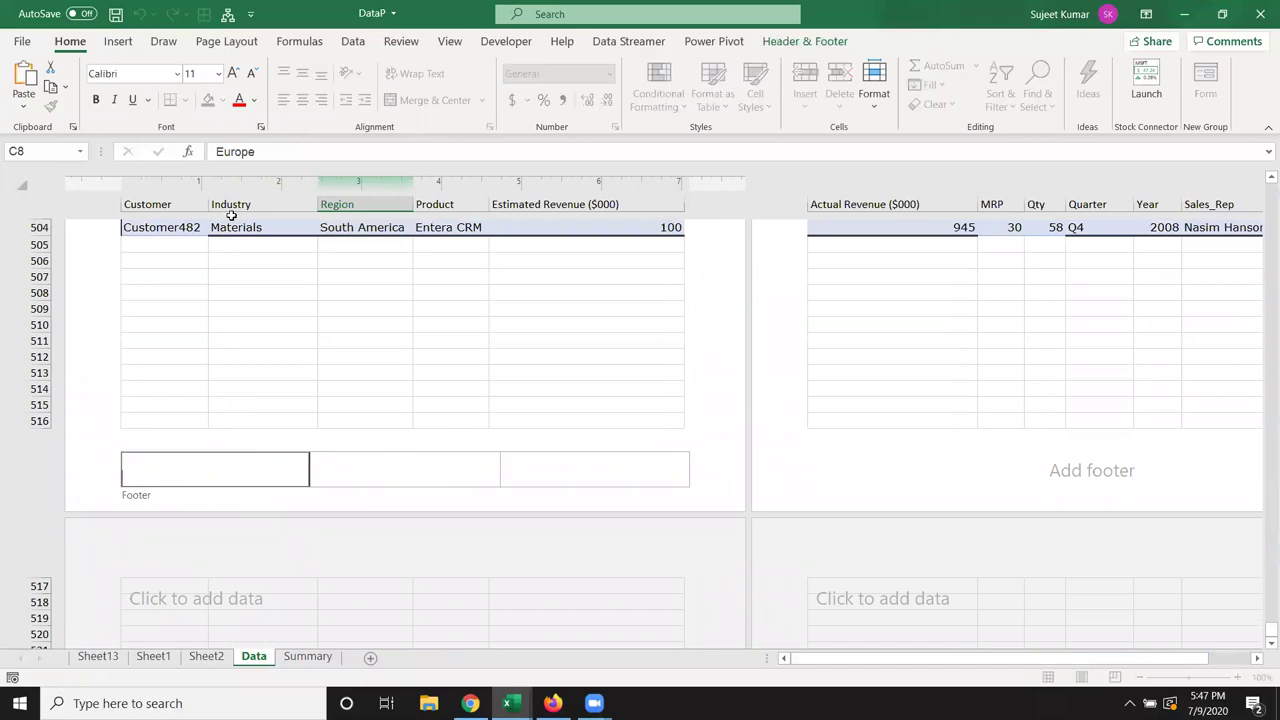
left_click(790, 45)
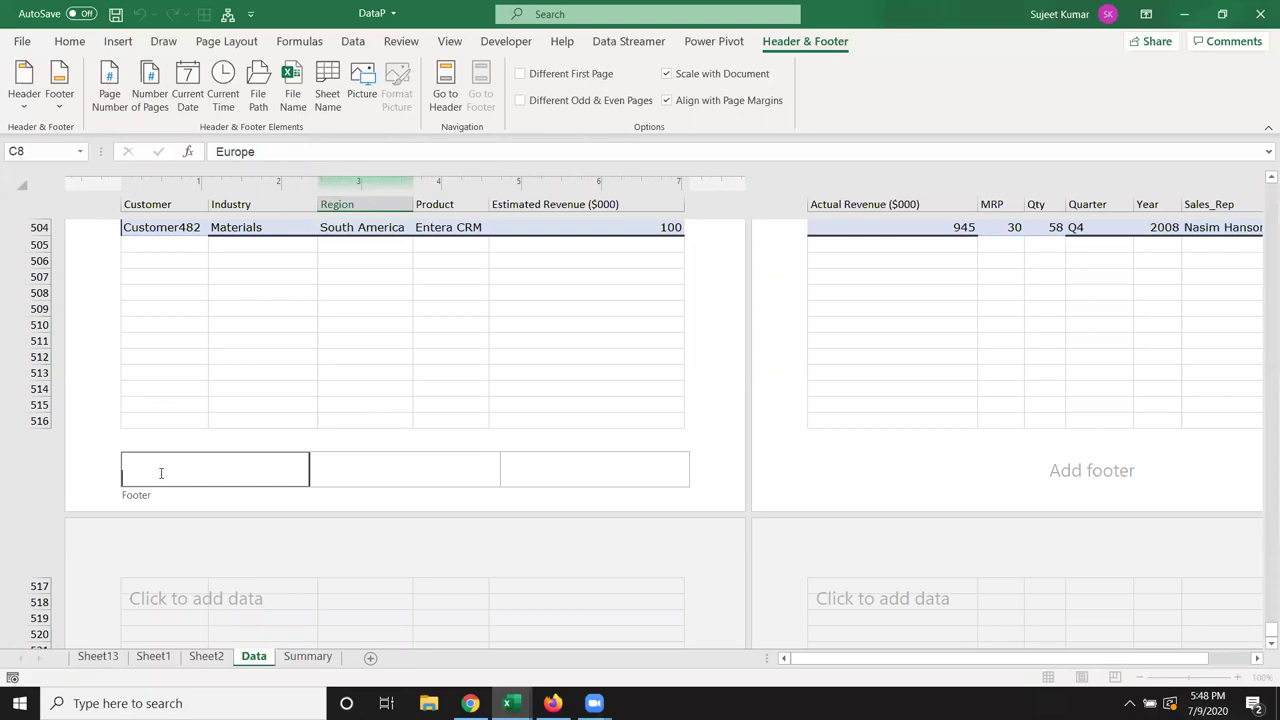
left_click(115, 104)
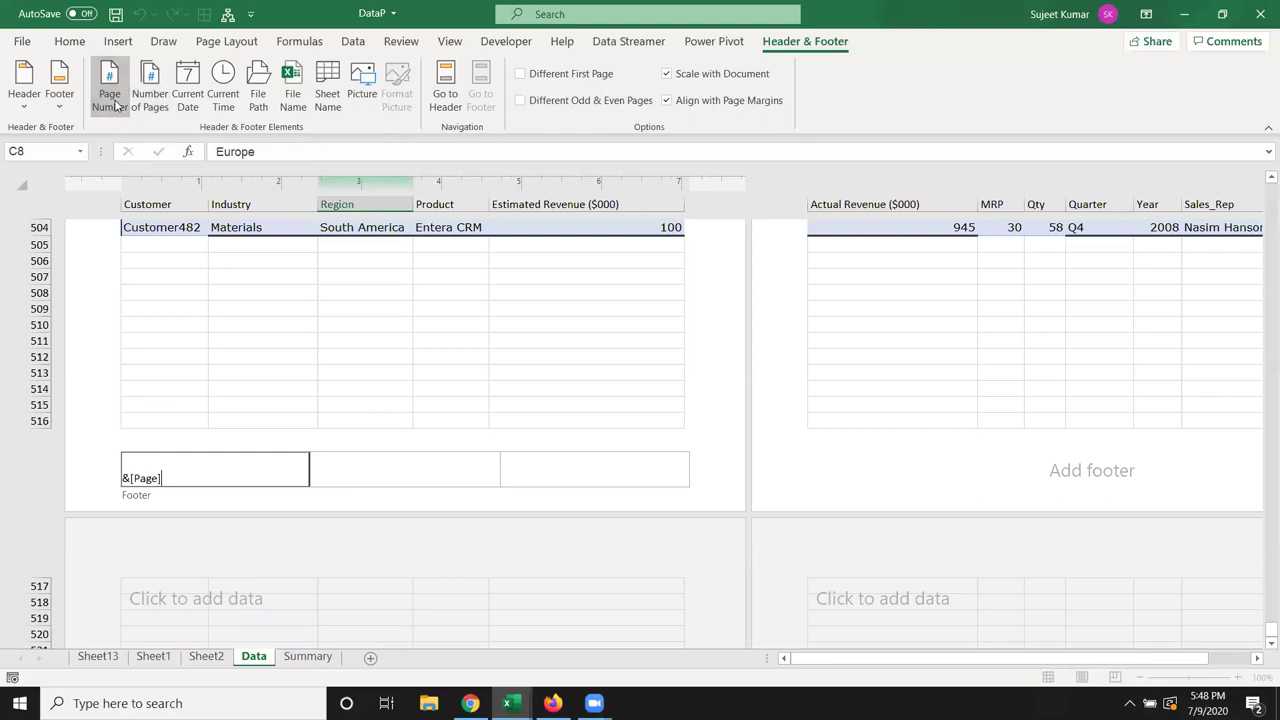
type("of")
left_click(150, 104)
left_click(395, 468)
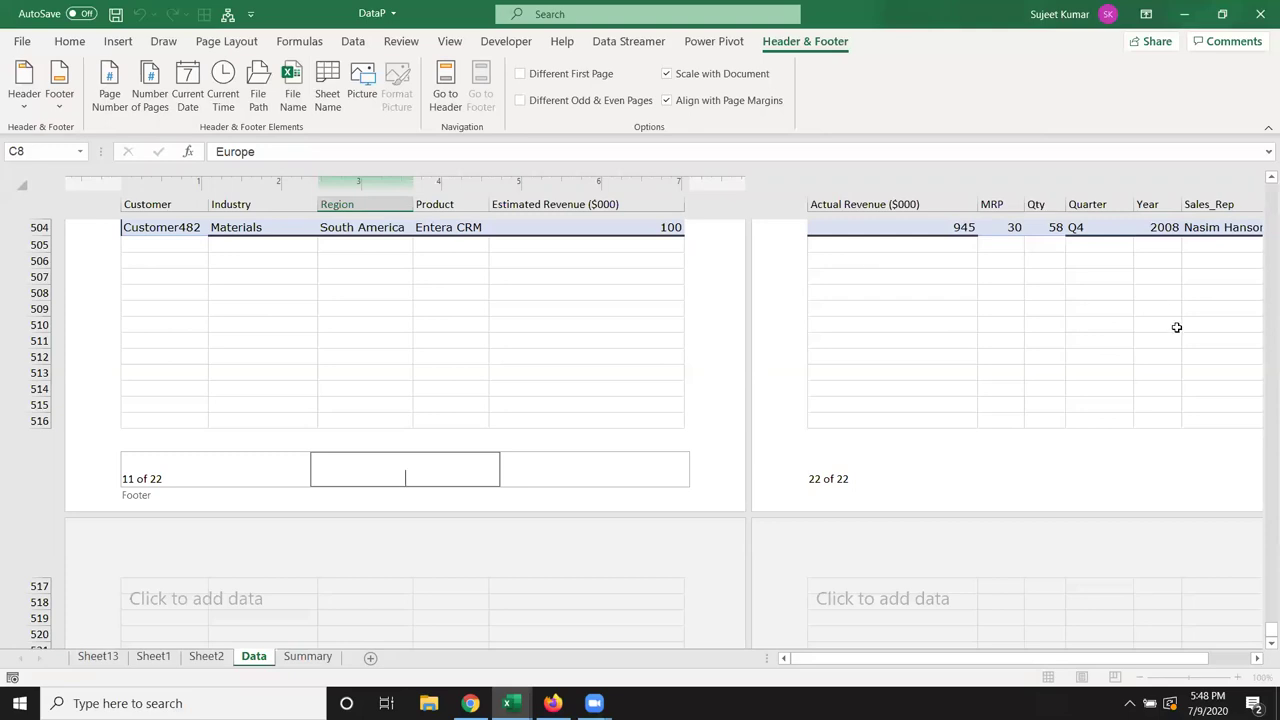
left_click(420, 346)
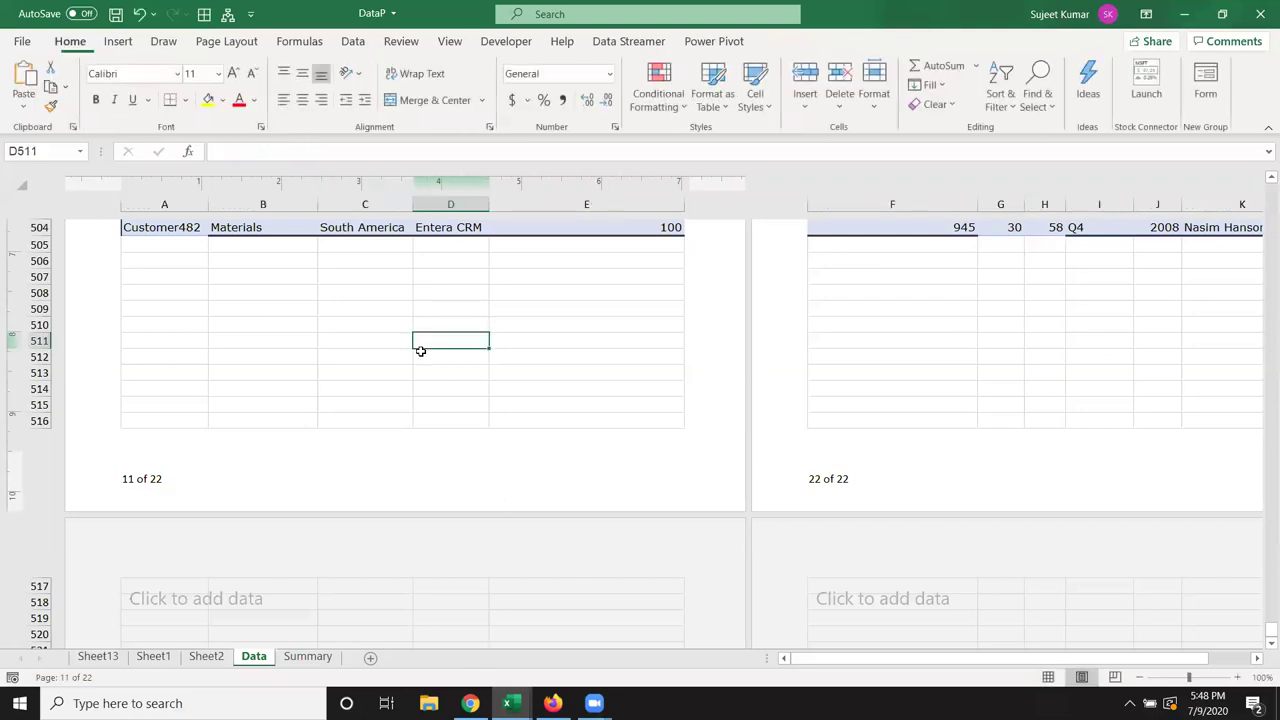
- Return to Normal view and scroll back up to cell E13 near the table top
left_click(1049, 678)
scroll(760, 588, "up", 7)
scroll(760, 589, "up", 5)
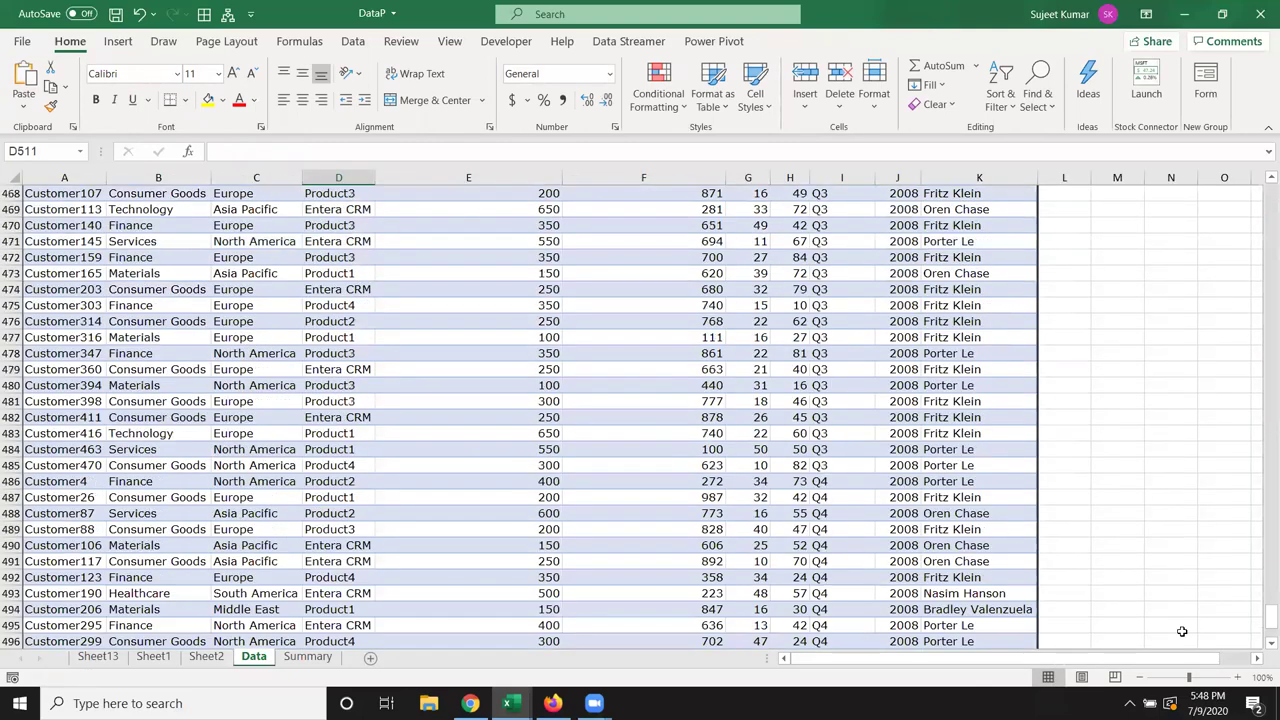
left_click_drag(1262, 619, 1270, 193)
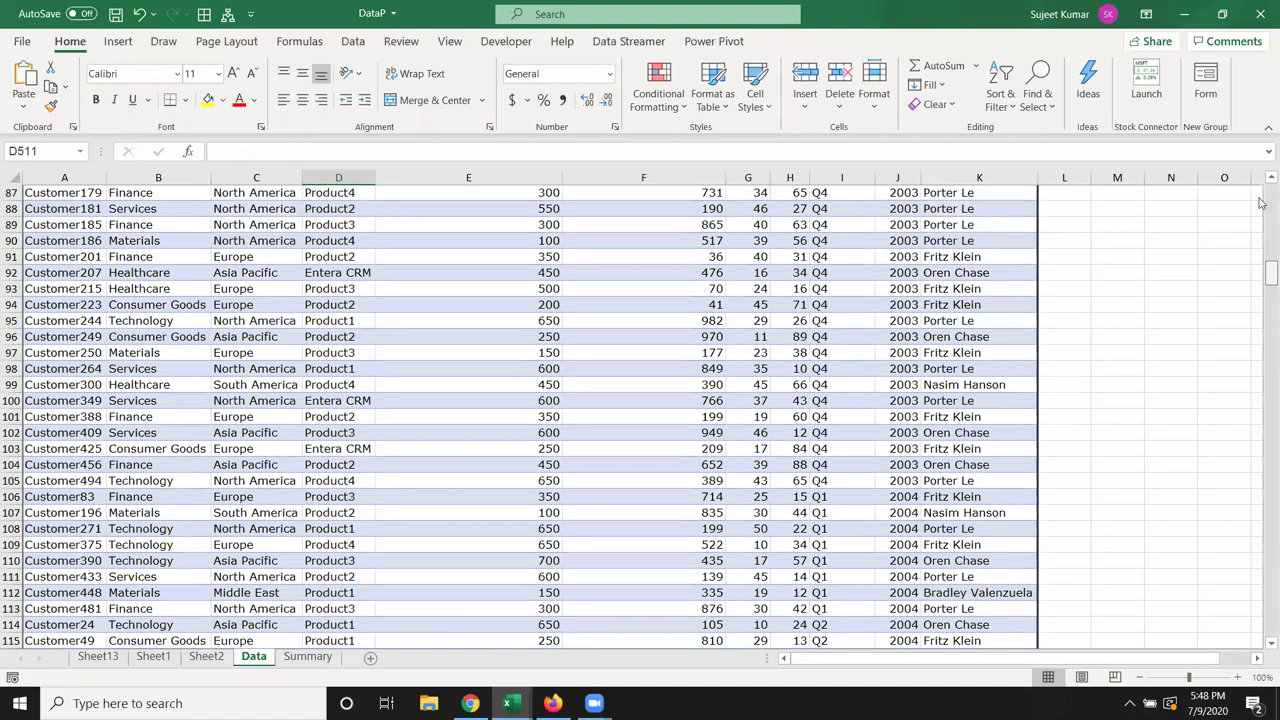
left_click(437, 385)
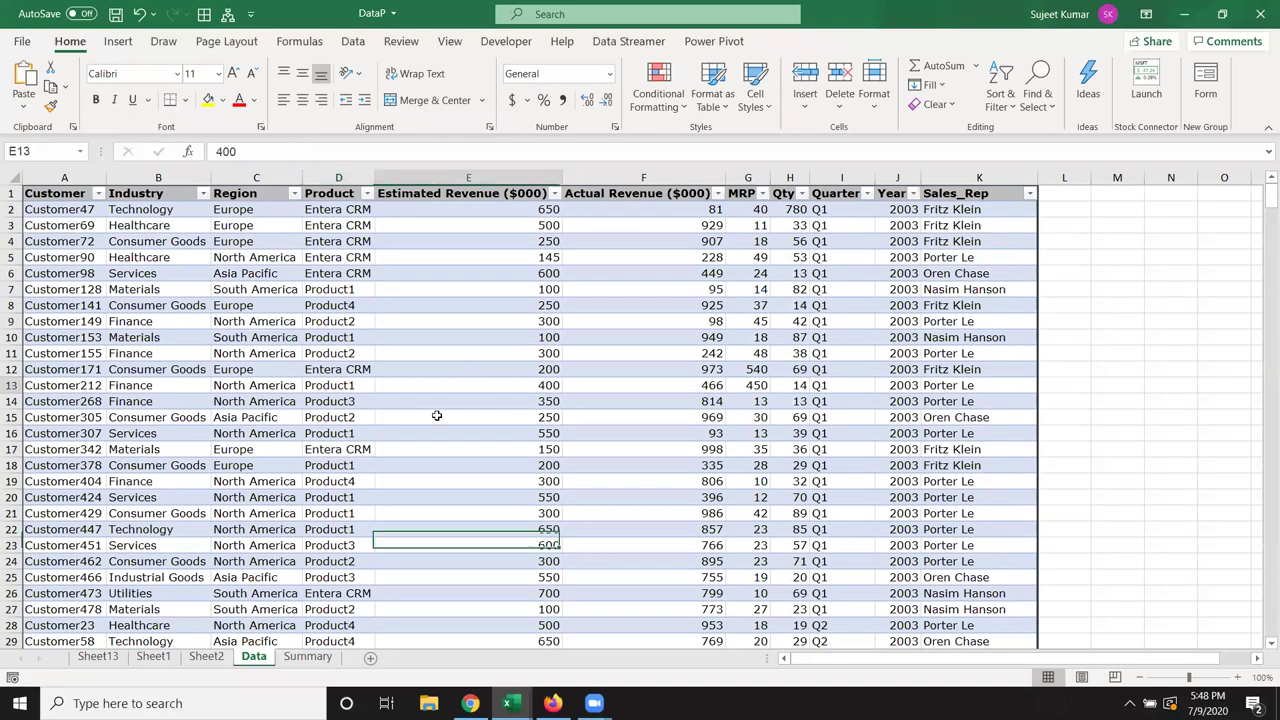
- Insert blue outlined WordArt reading 'ADvanced Excel Training'
left_click(118, 41)
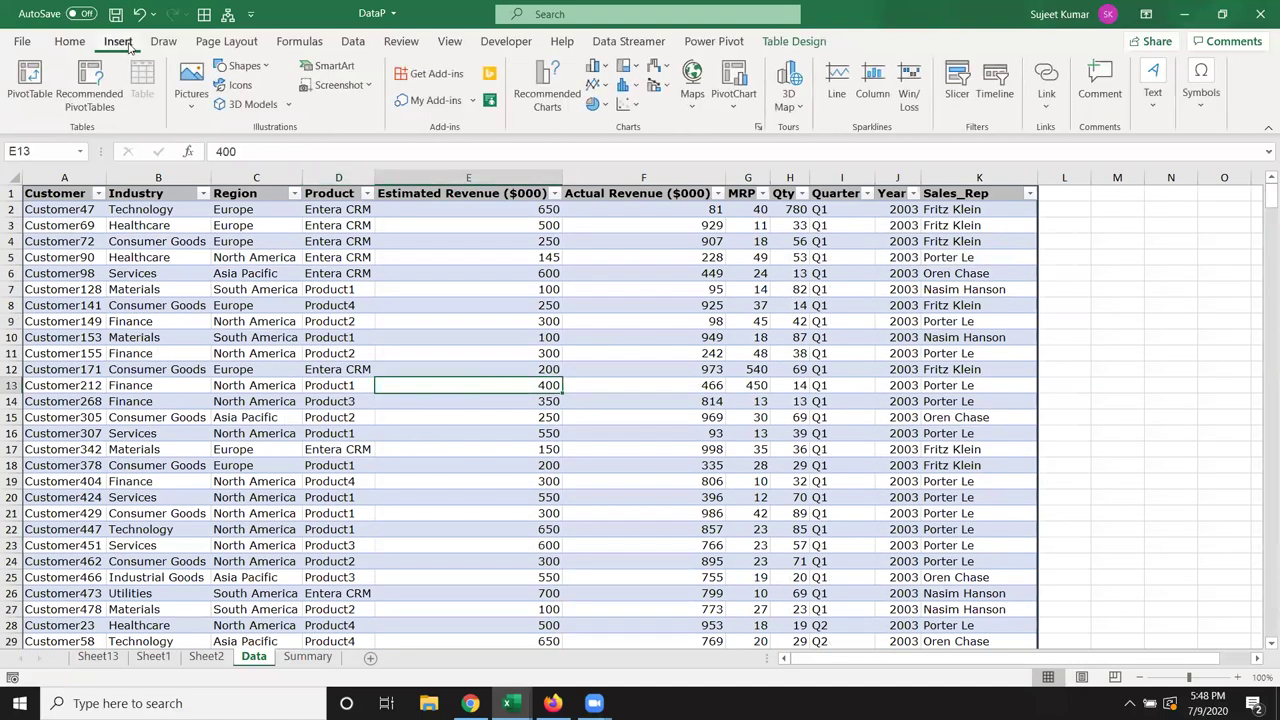
left_click(1153, 90)
left_click(1167, 189)
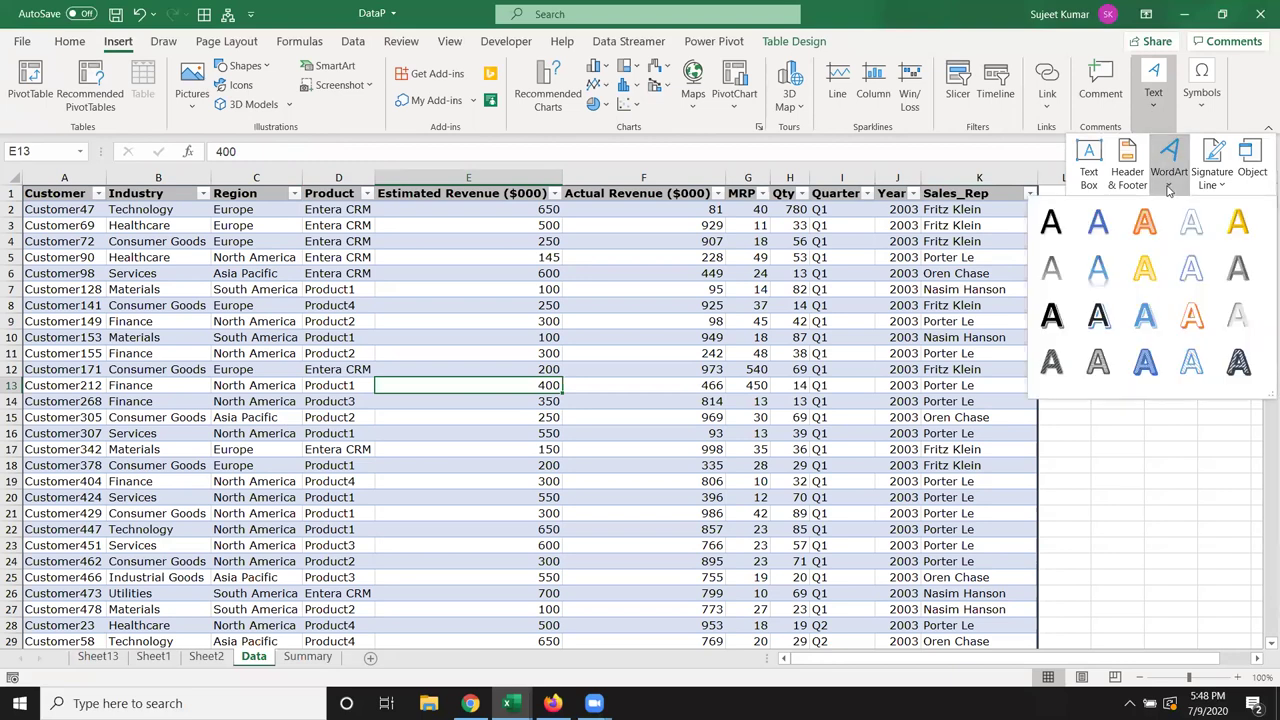
left_click(1158, 363)
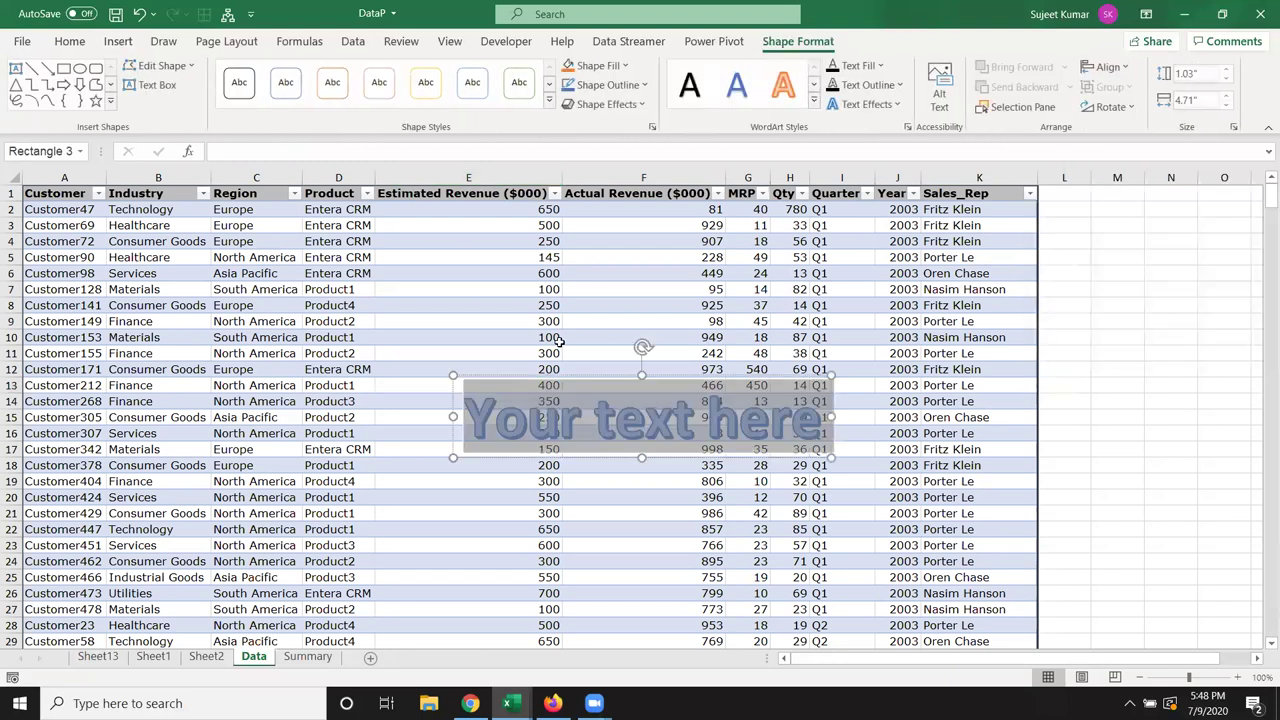
type("AD")
type("vanced")
type("ce")
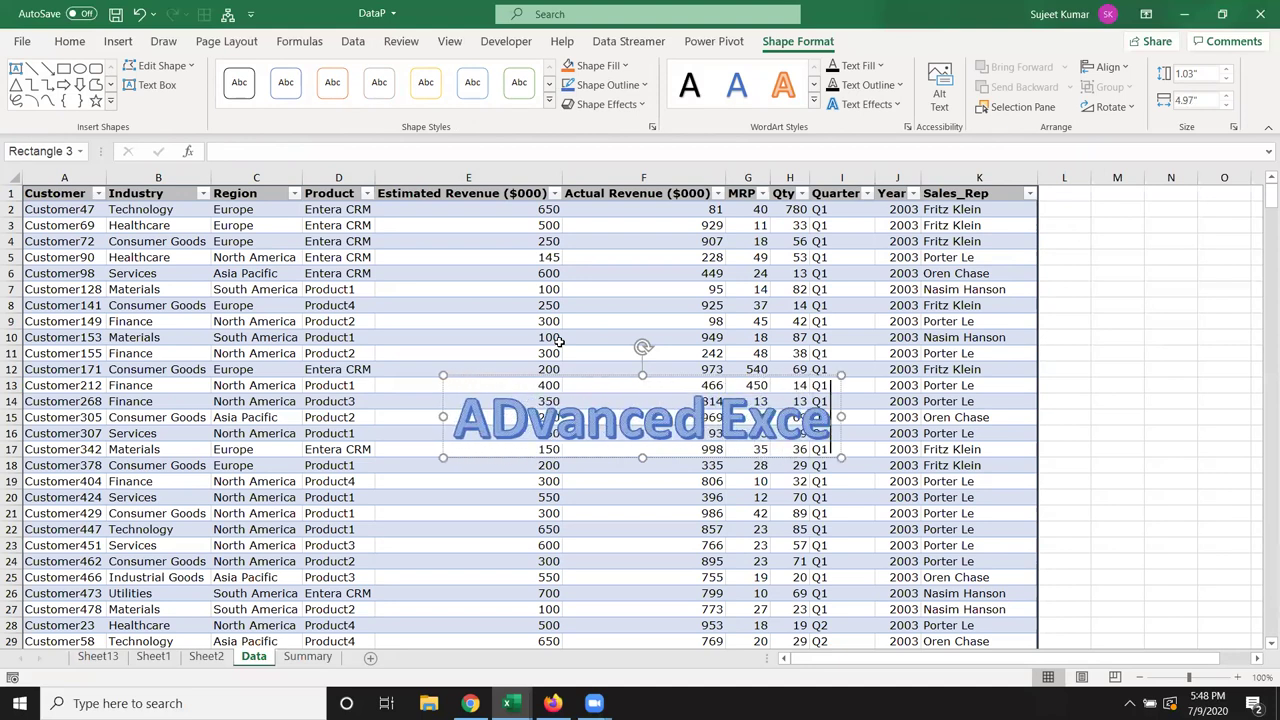
type("l Tra")
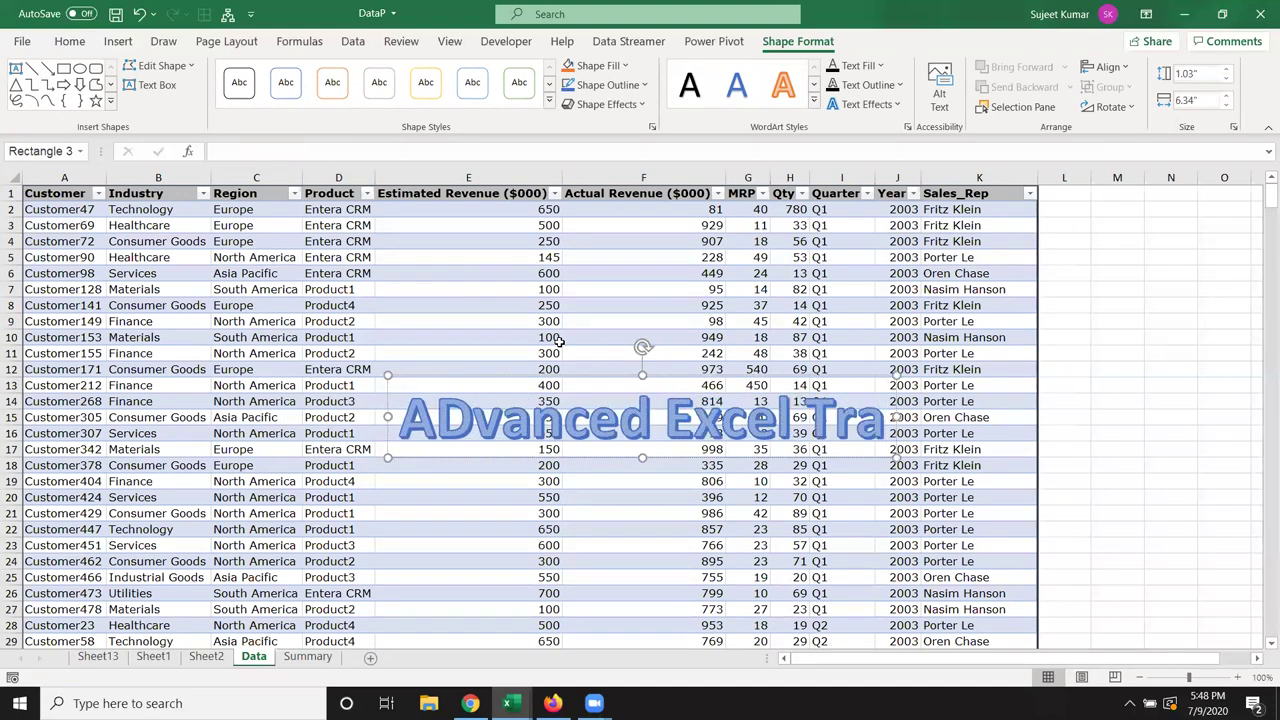
type("ining")
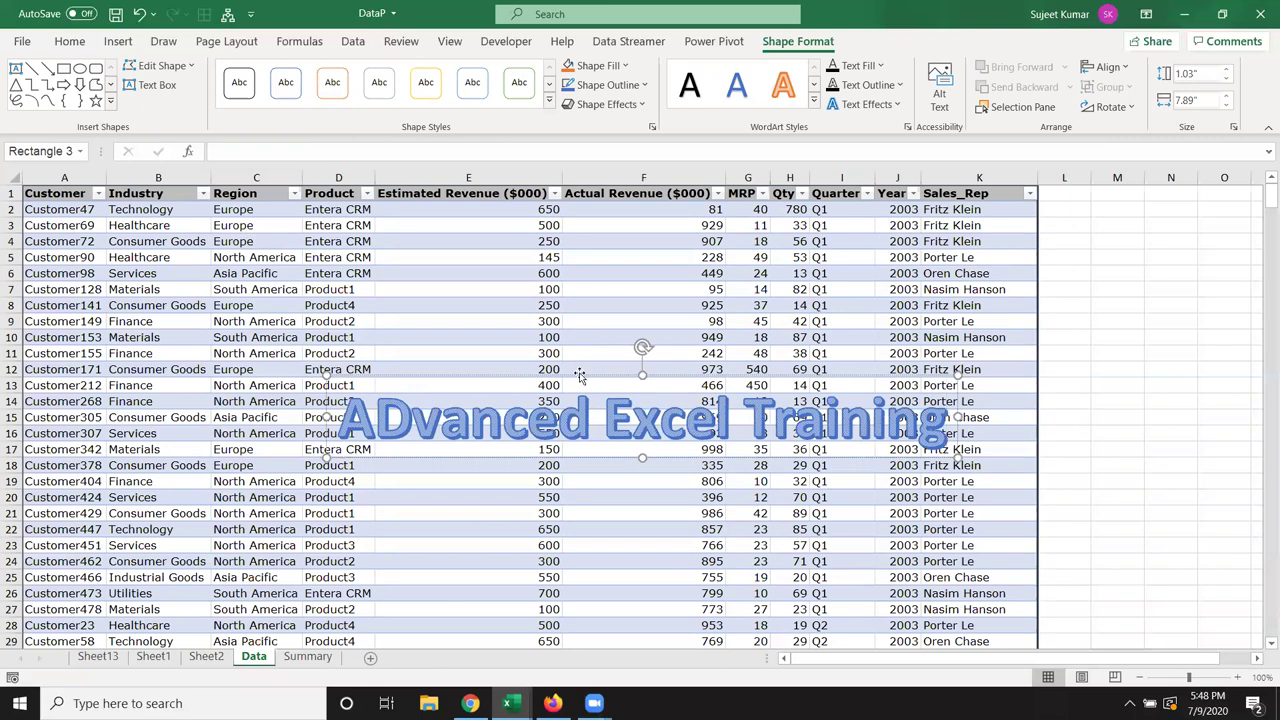
left_click(549, 100)
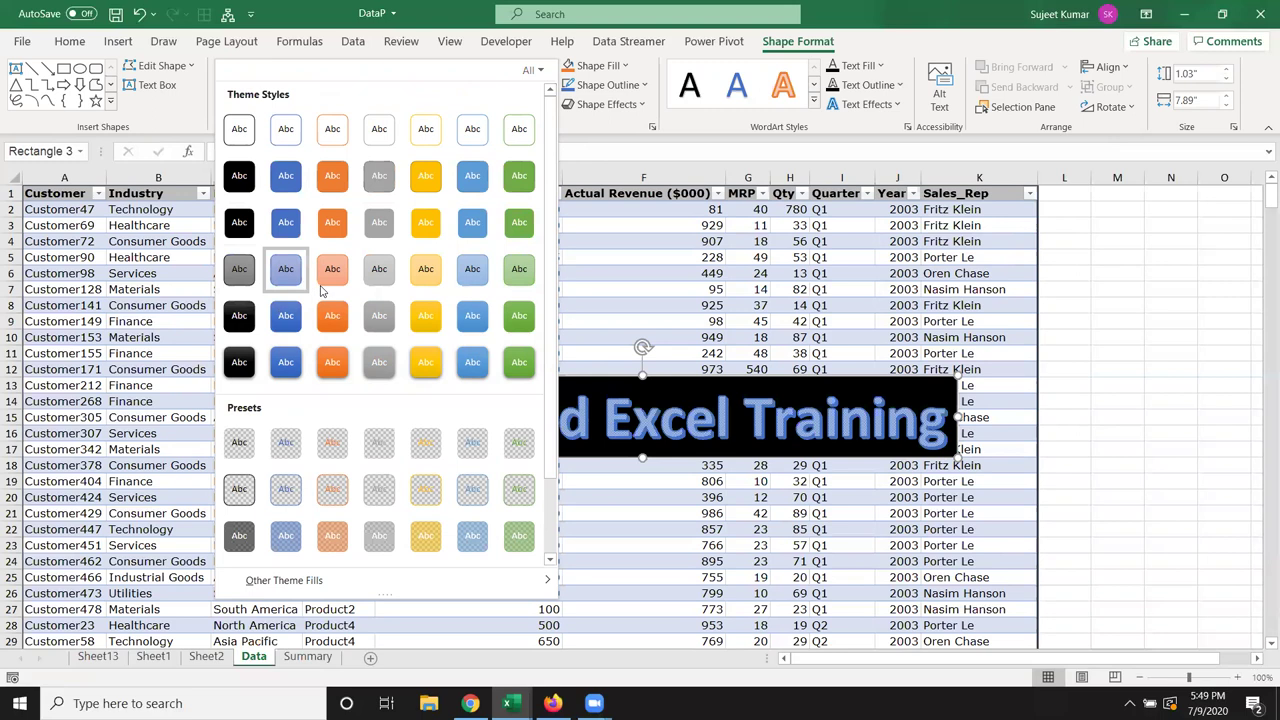
- Give the WordArt box a light orange fill and a dark outlined text style, then deselect it
left_click(330, 270)
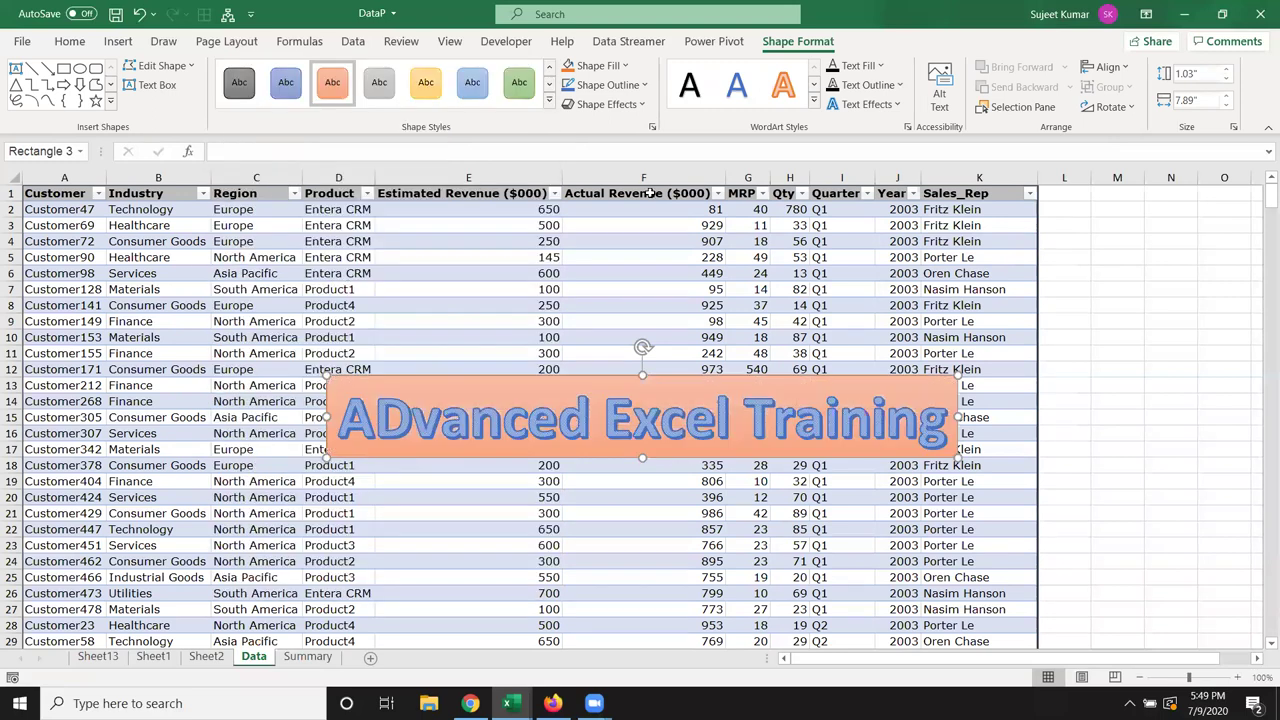
left_click(813, 99)
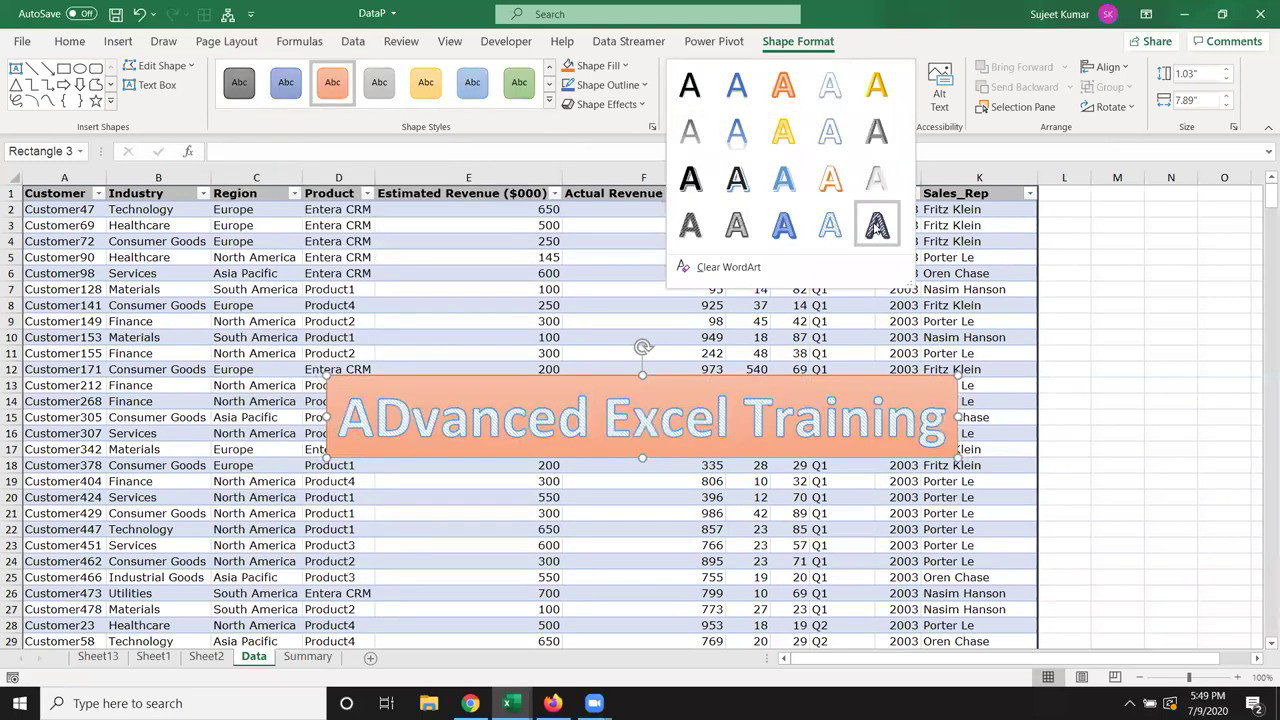
left_click(737, 190)
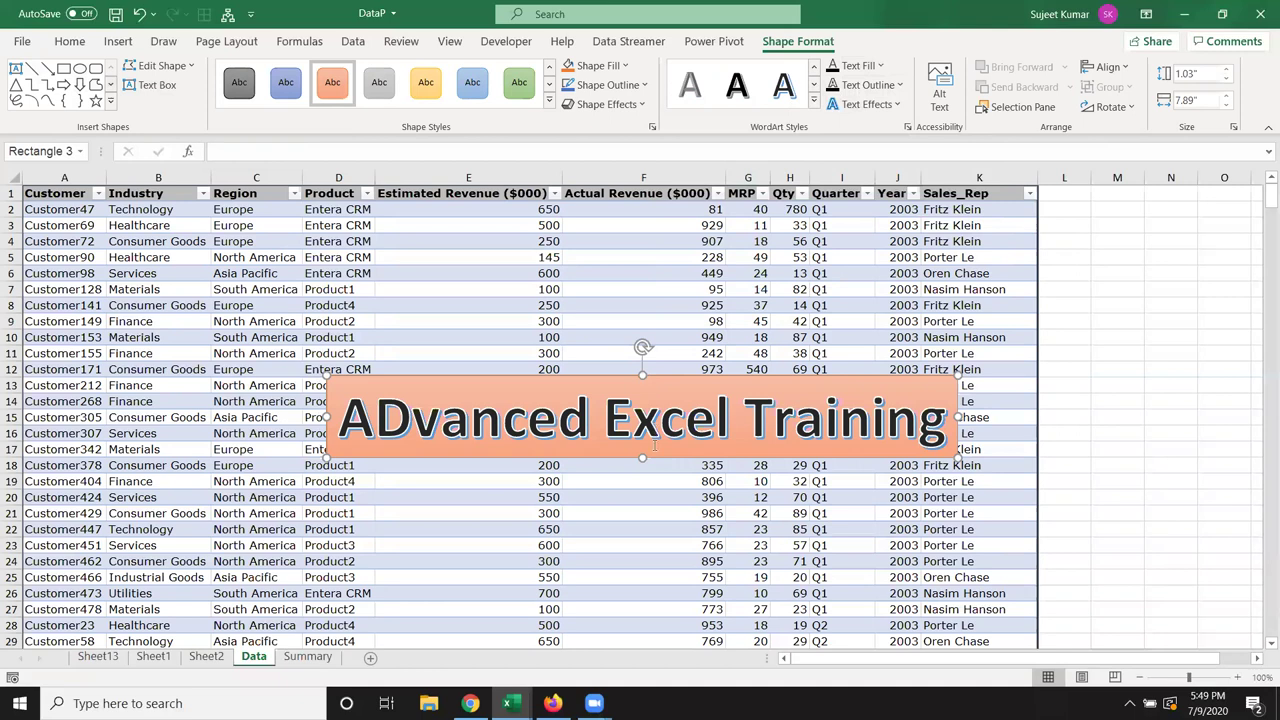
left_click(636, 510)
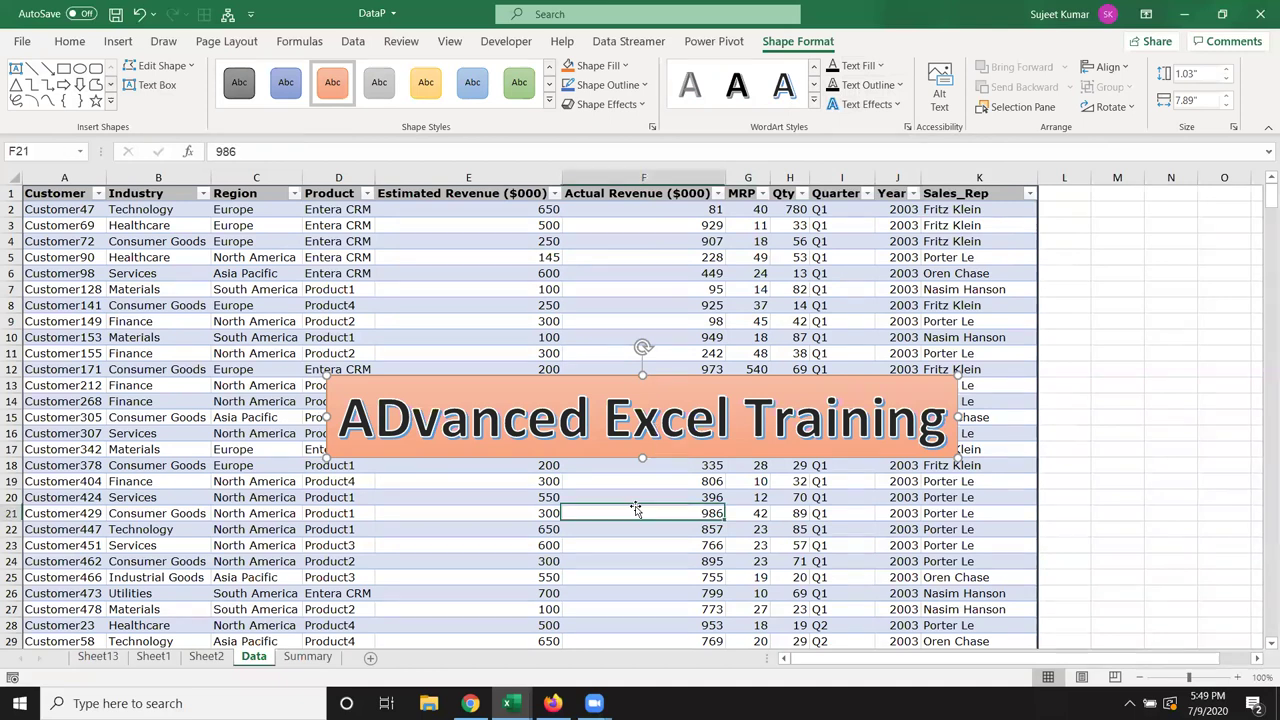
- Select the orange 'ADvanced Excel Training' WordArt banner and delete it
left_click(118, 41)
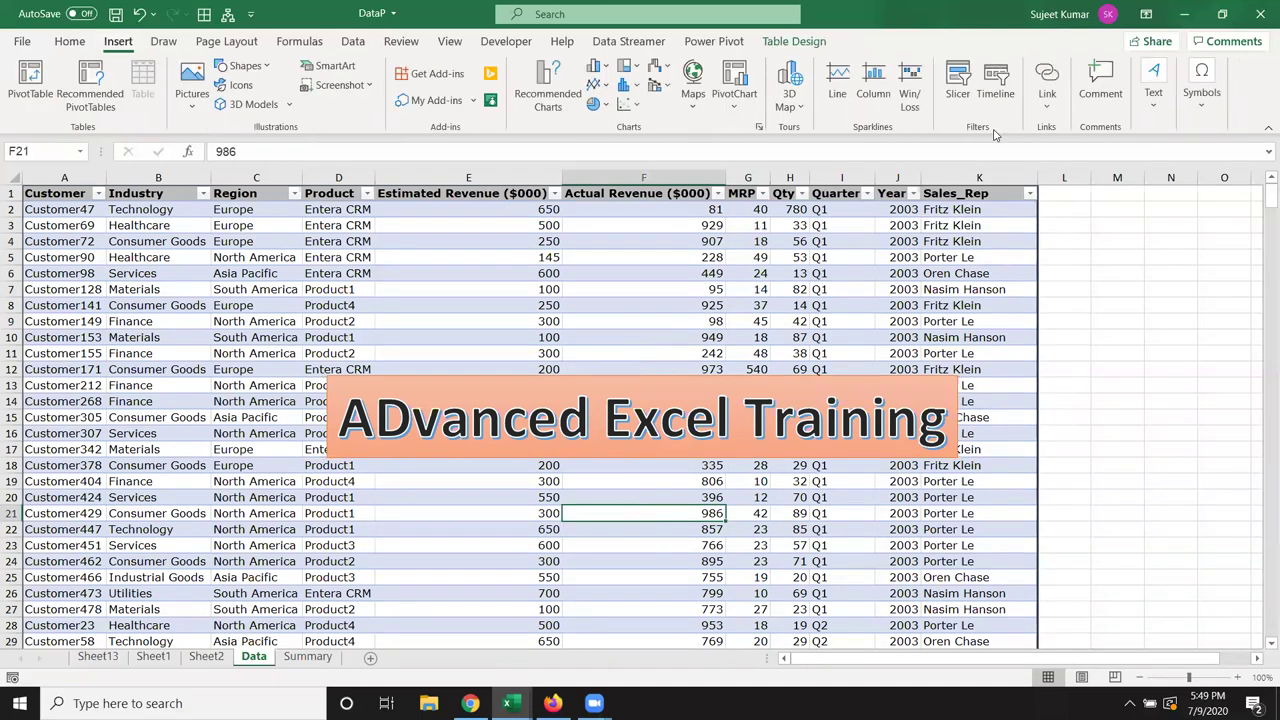
left_click(1160, 118)
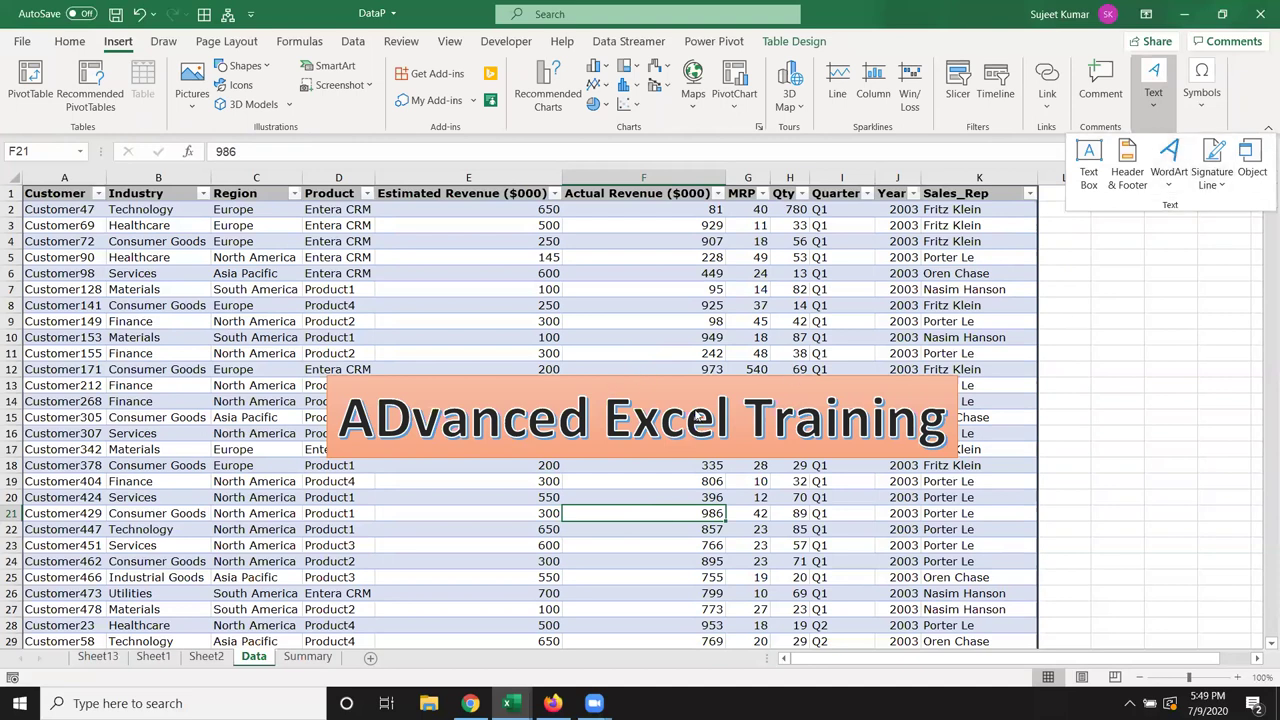
key("Escape")
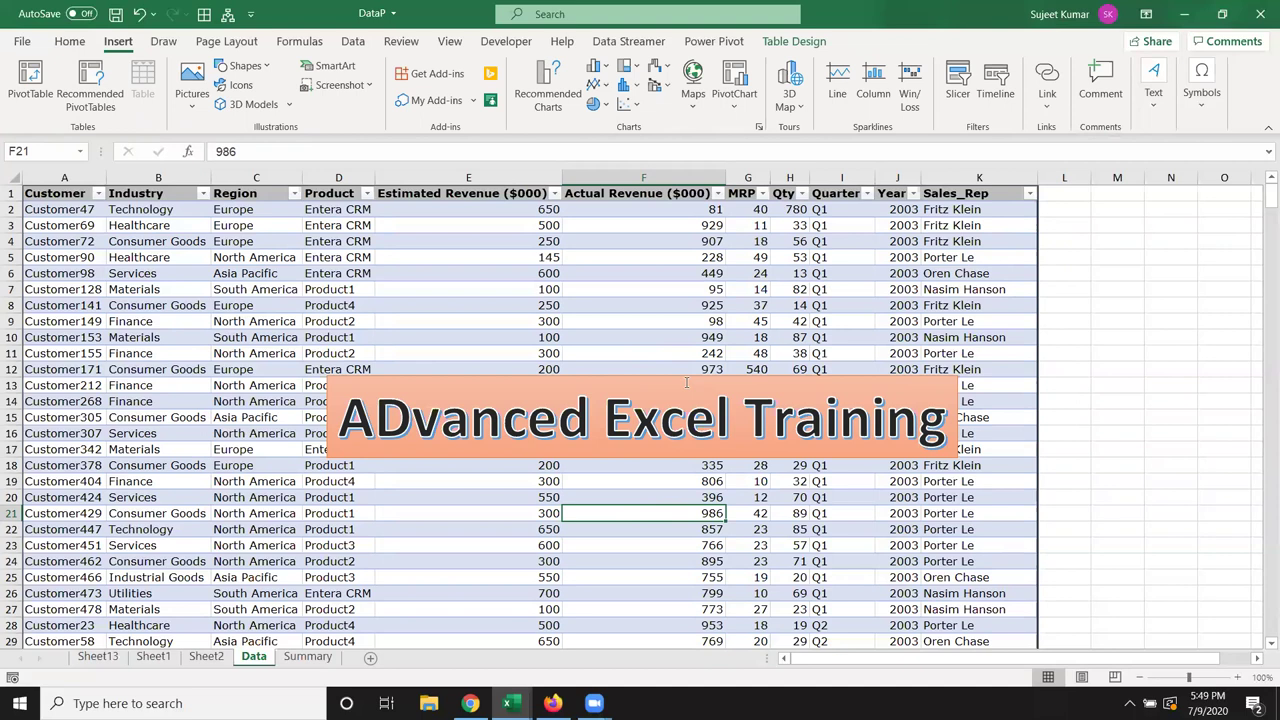
left_click(683, 377)
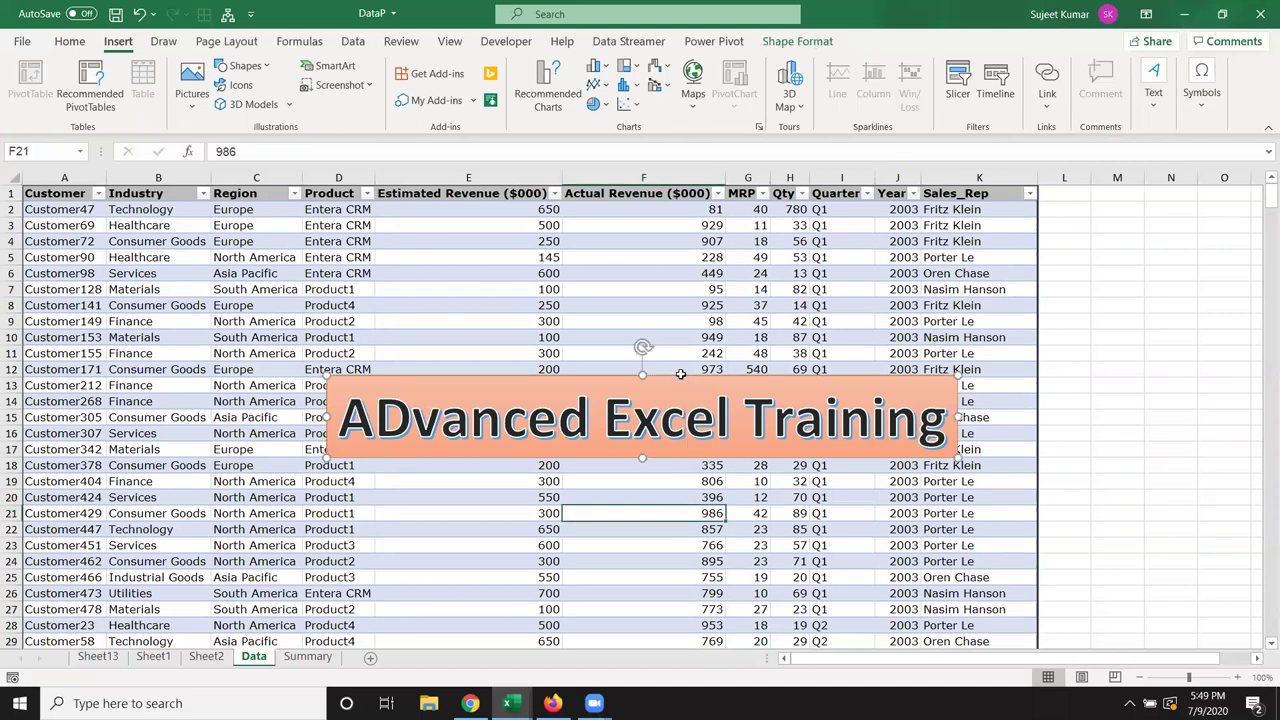
key("Delete")
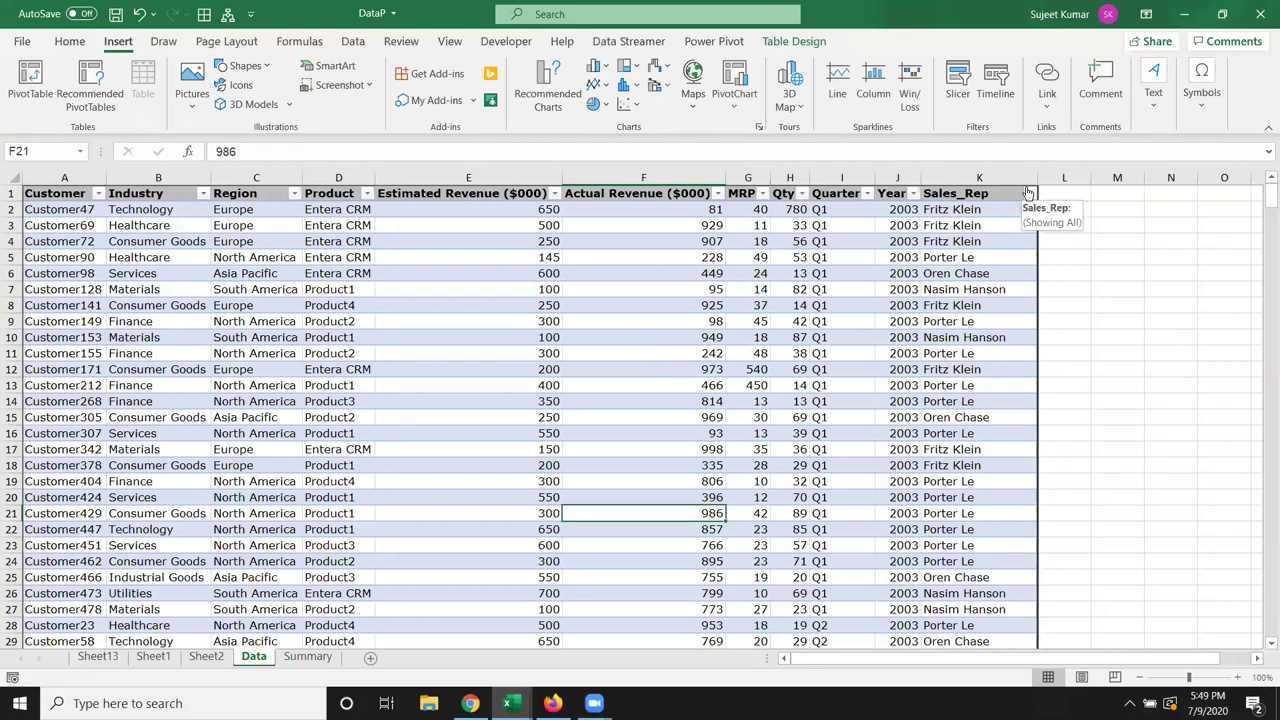
- Open Signature Line's online signature services, close that web page, and reopen the Text options
left_click(1153, 85)
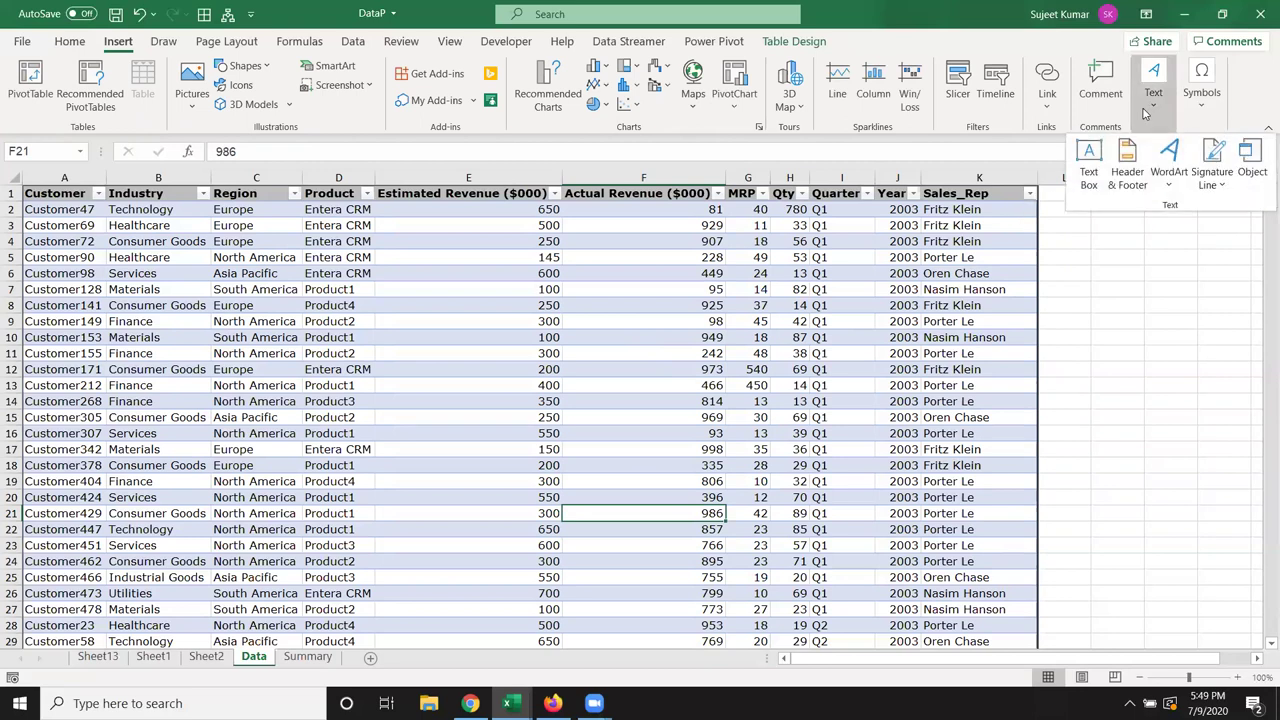
left_click(1206, 182)
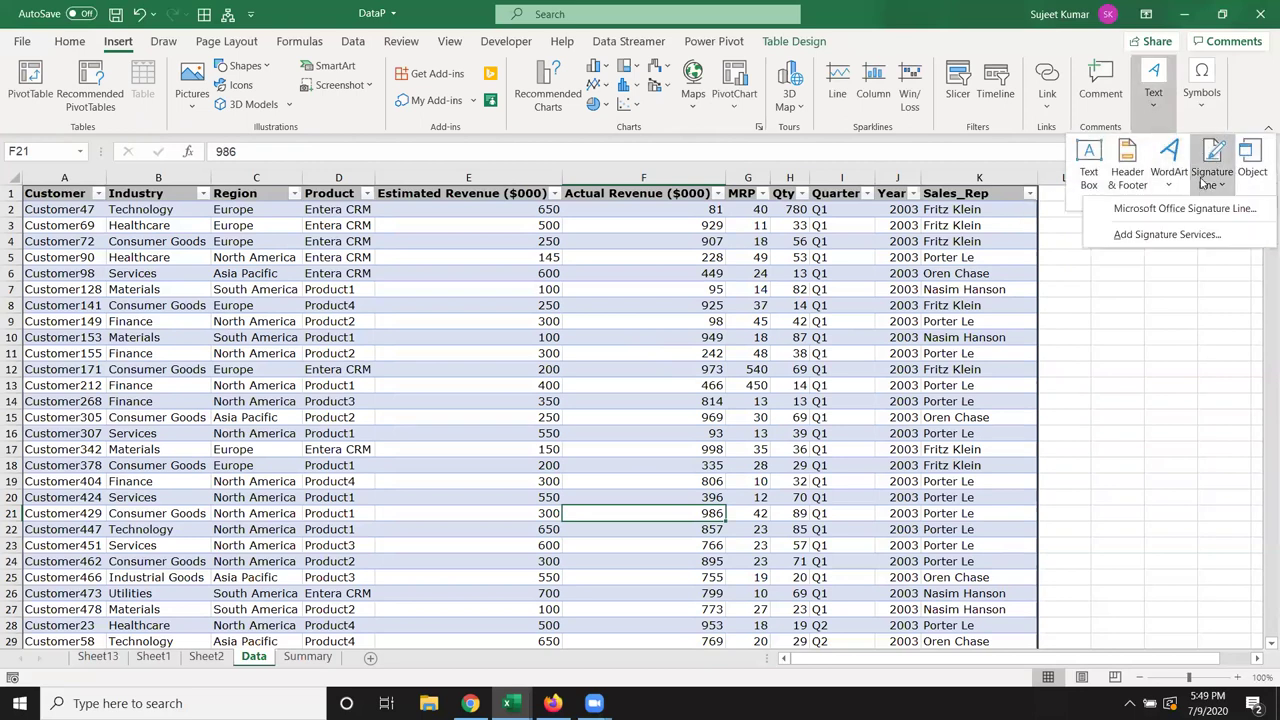
left_click(1168, 234)
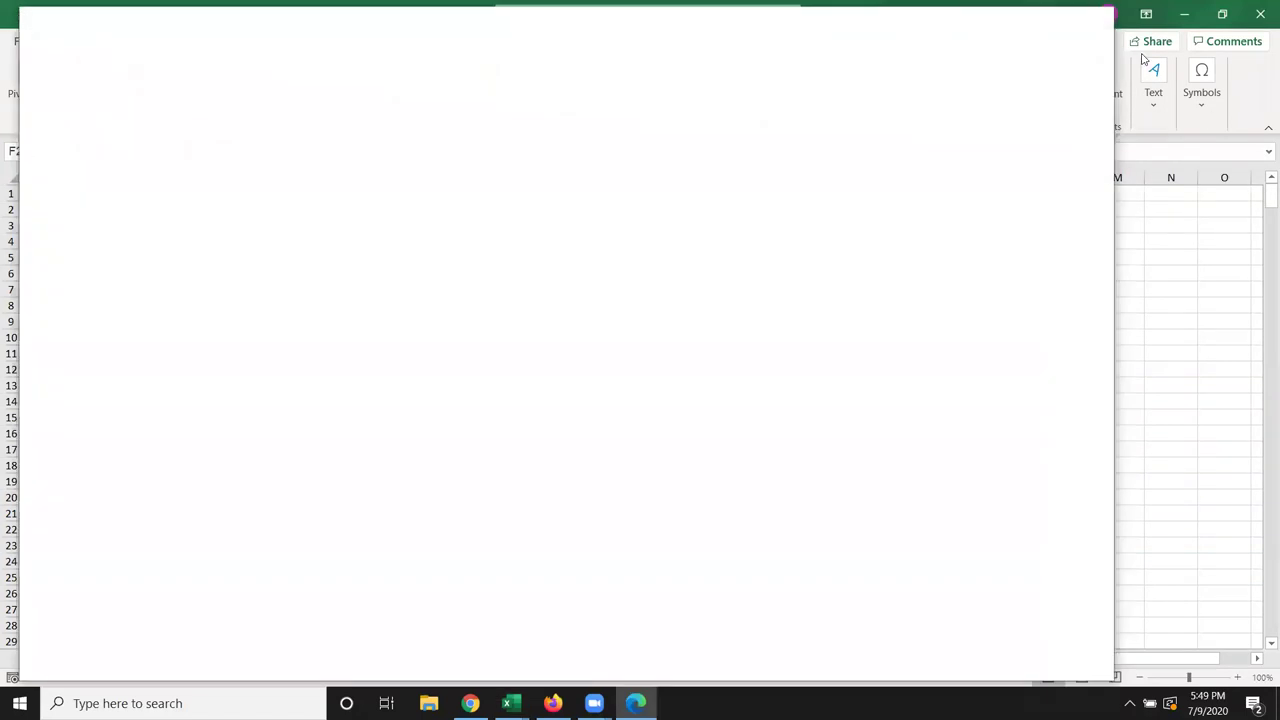
left_click(1094, 18)
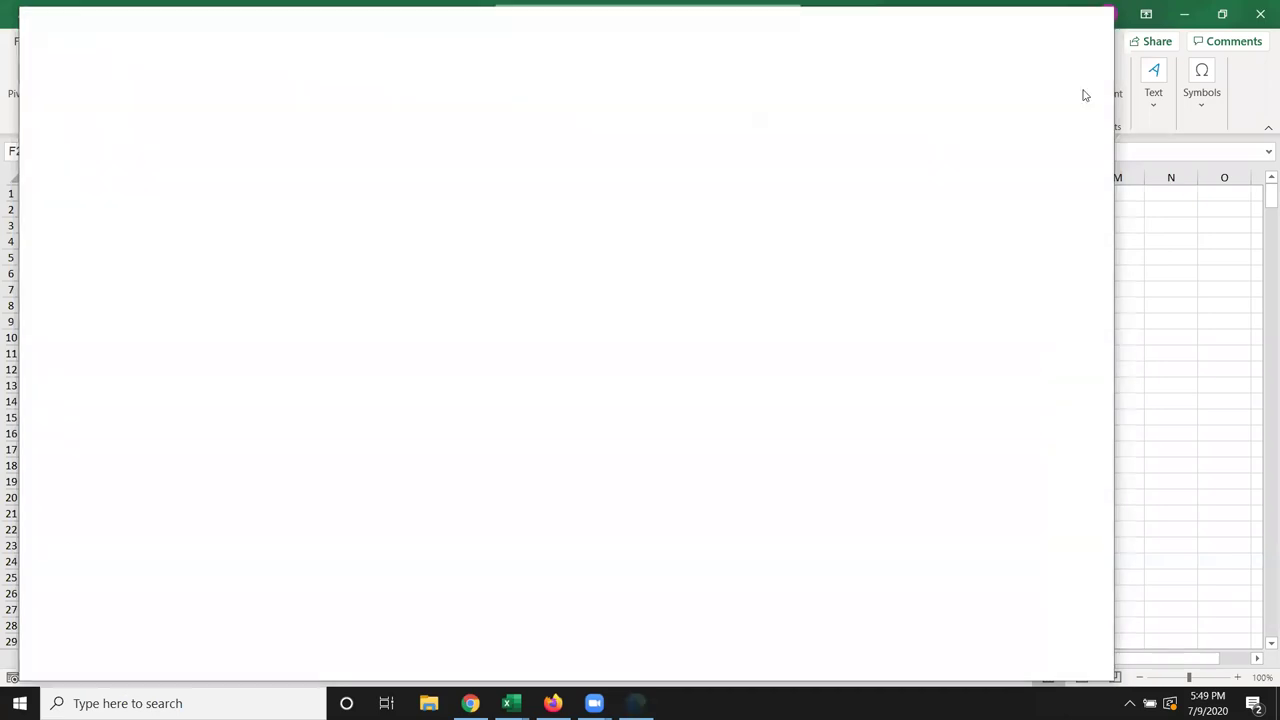
left_click(1153, 85)
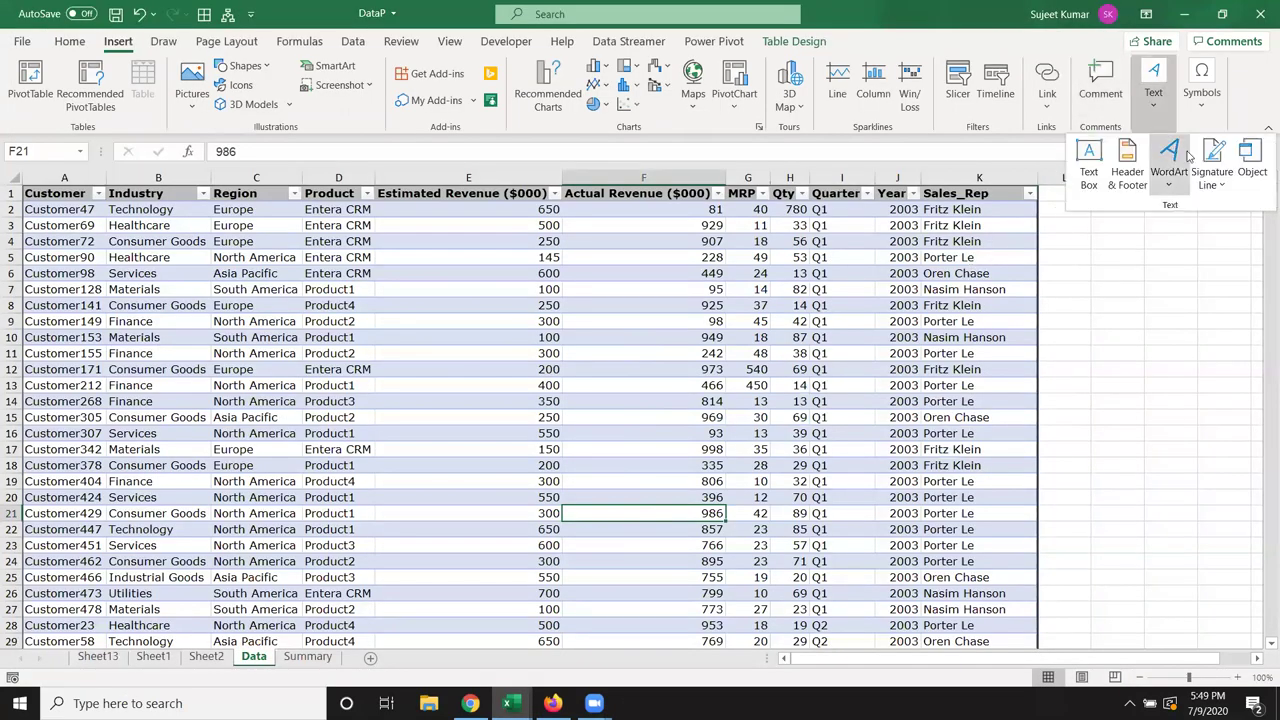
- Set up a signature line for the suggested signer, titled Excel Trainer, fixing a stray letter in the name
left_click(1215, 152)
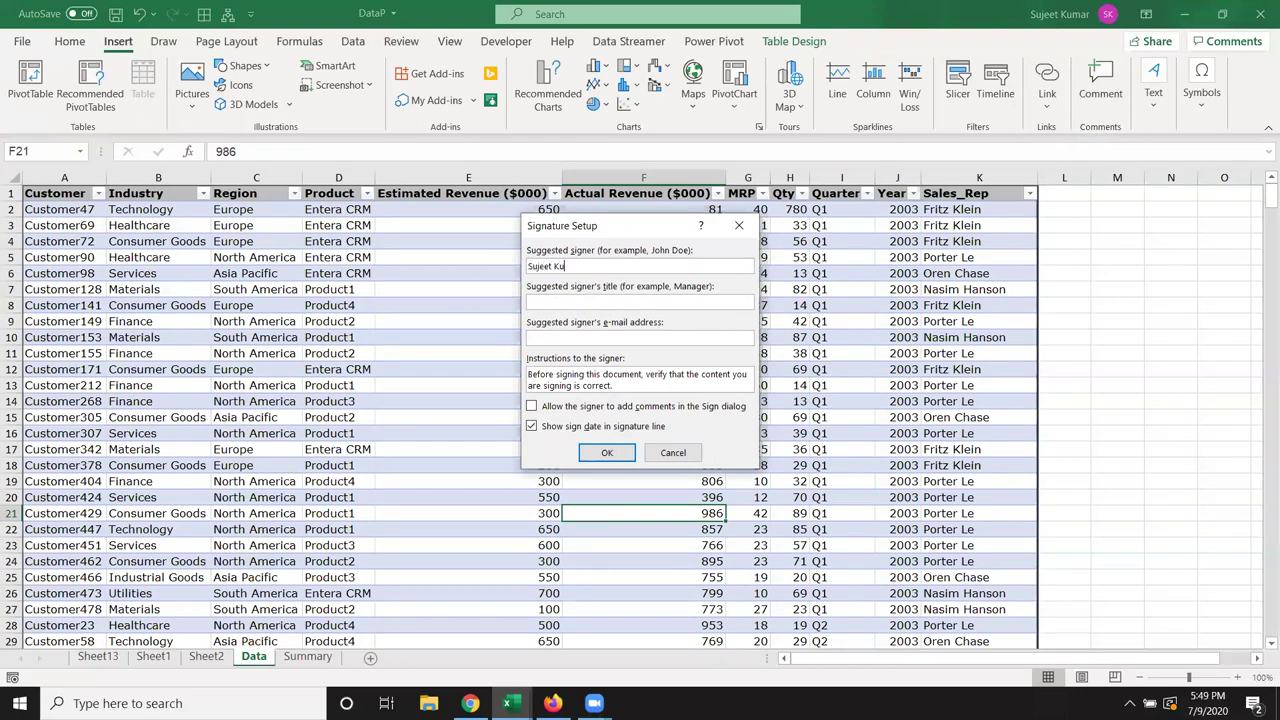
key("BackSpace")
left_click(606, 452)
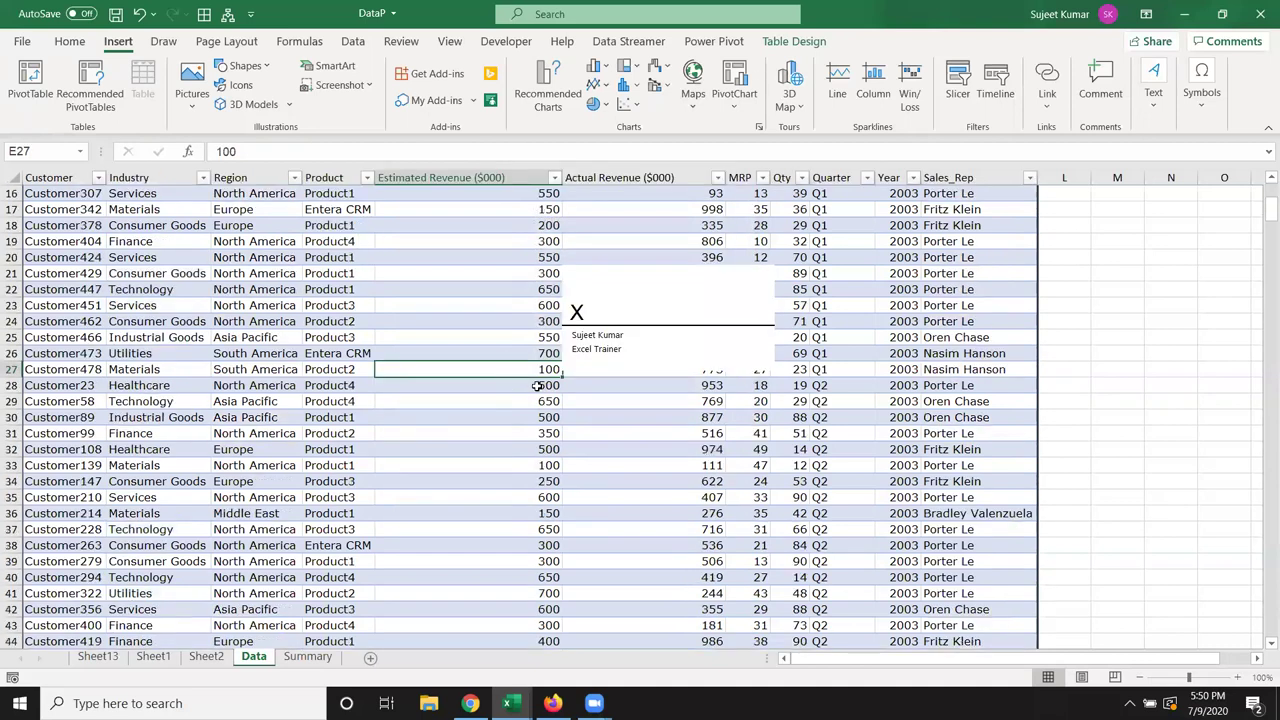
- Drag the signature line across columns D–J and up toward rows 20–26, then delete it
mouse_move(632, 480)
left_mouse_down()
mouse_move(594, 401)
mouse_move(104, 582)
left_mouse_up()
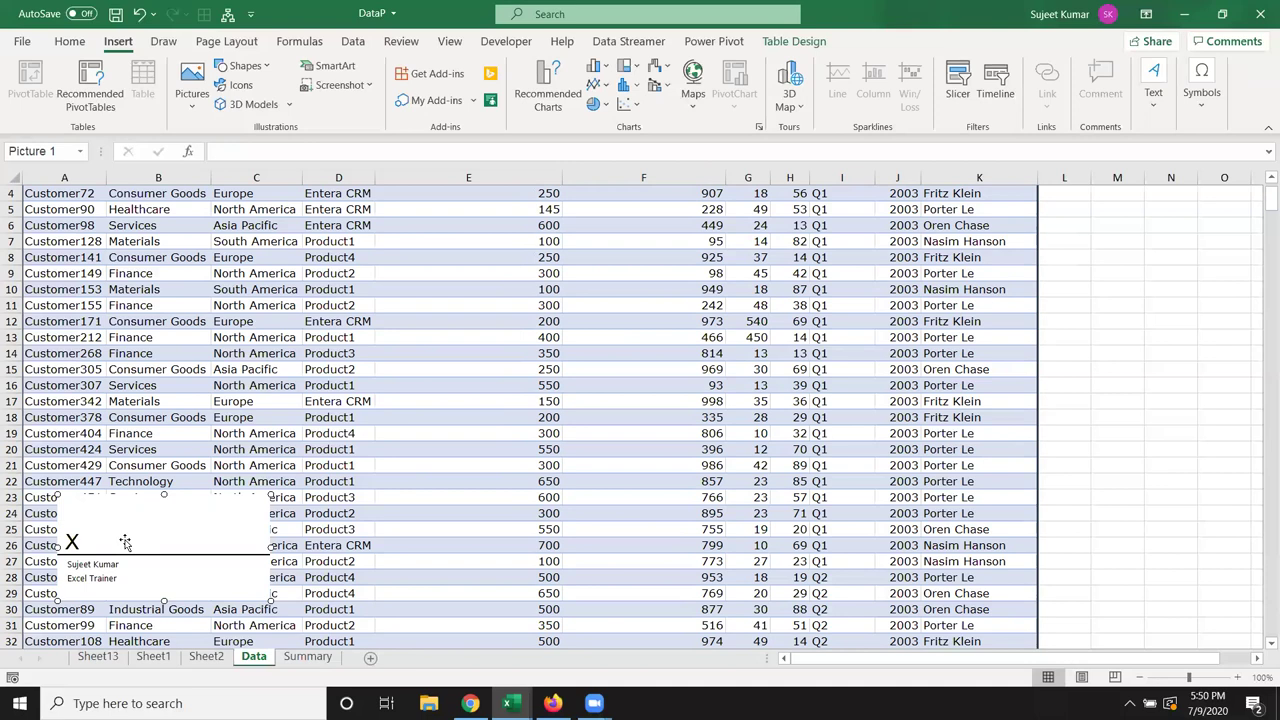
left_click_drag(125, 541, 441, 539)
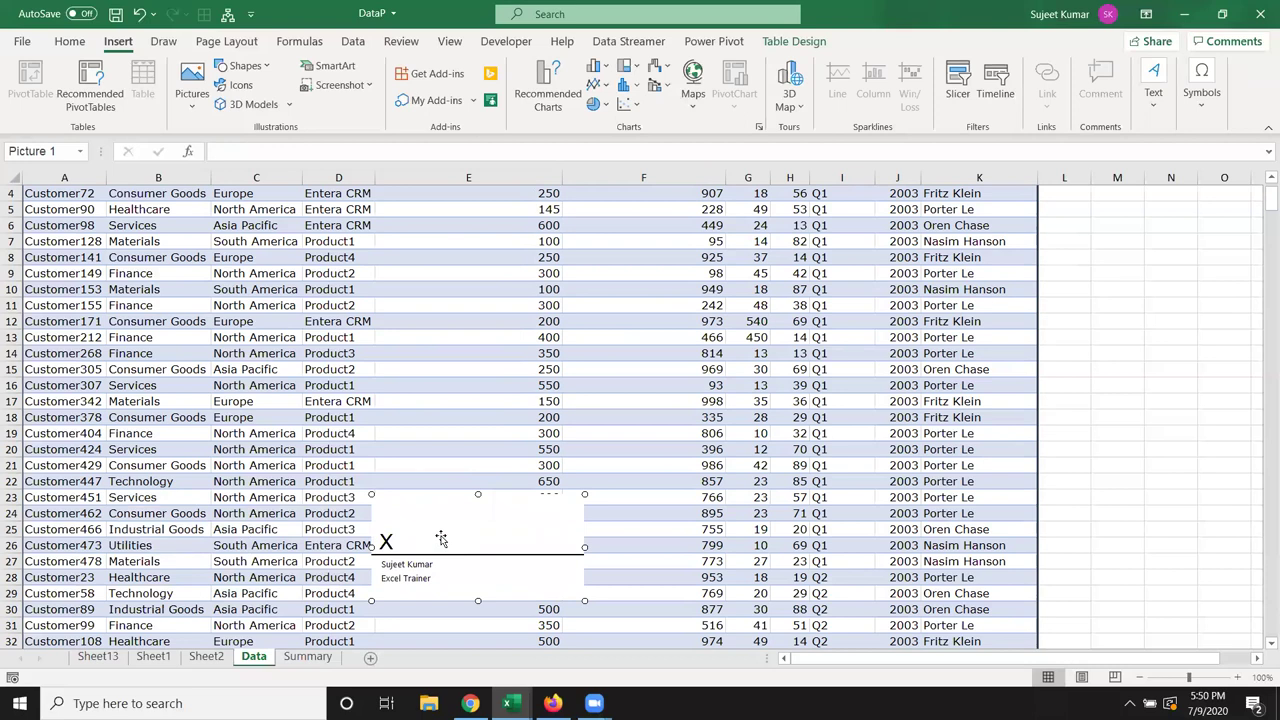
left_click_drag(441, 539, 743, 549)
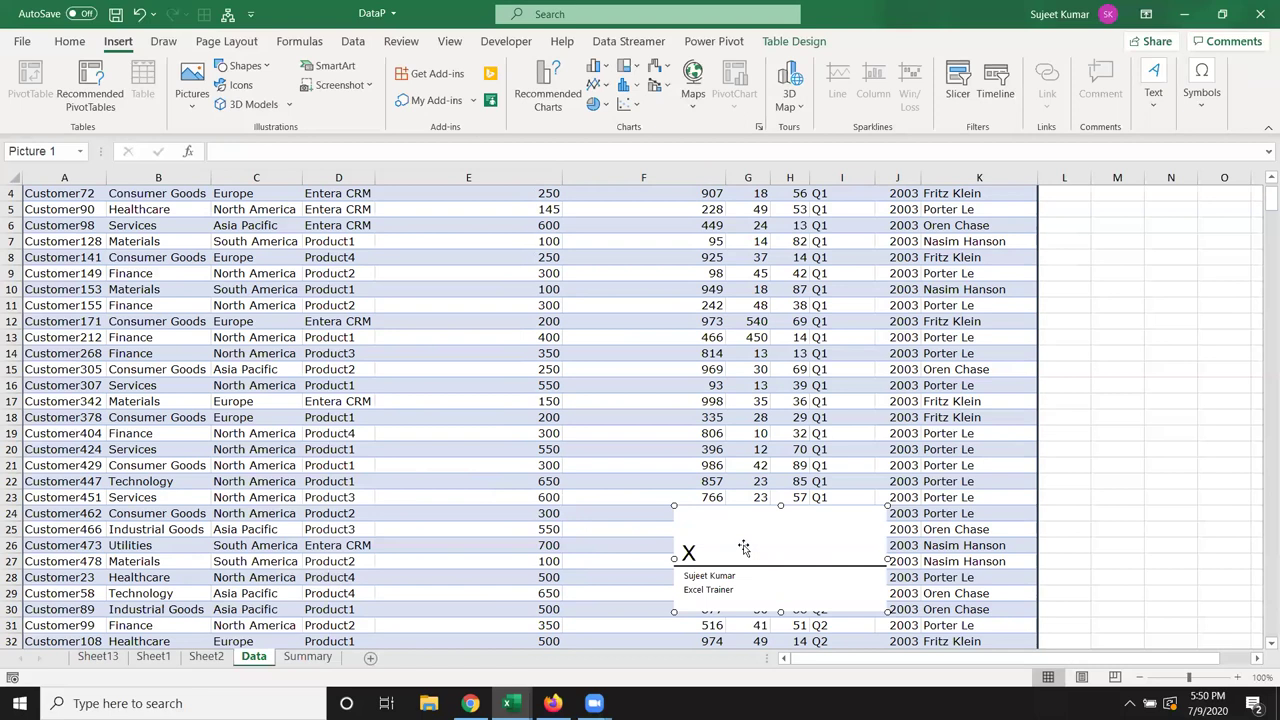
left_click_drag(743, 549, 663, 491)
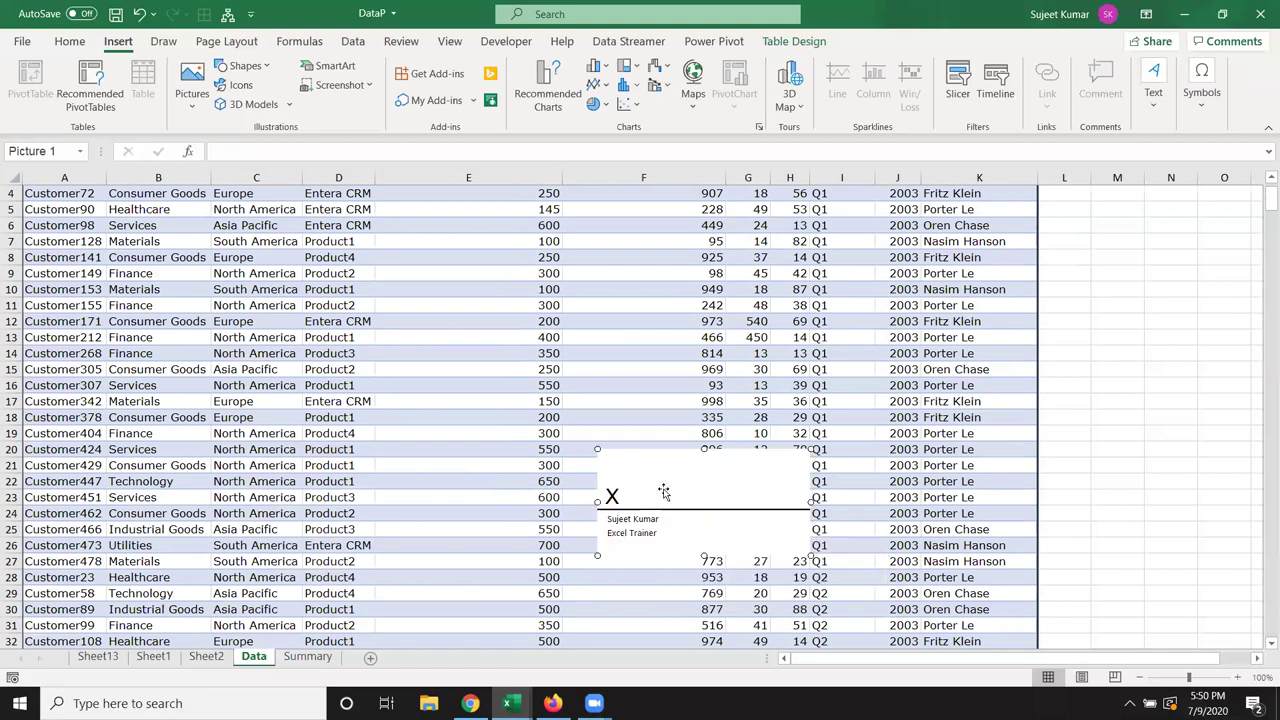
key("Delete")
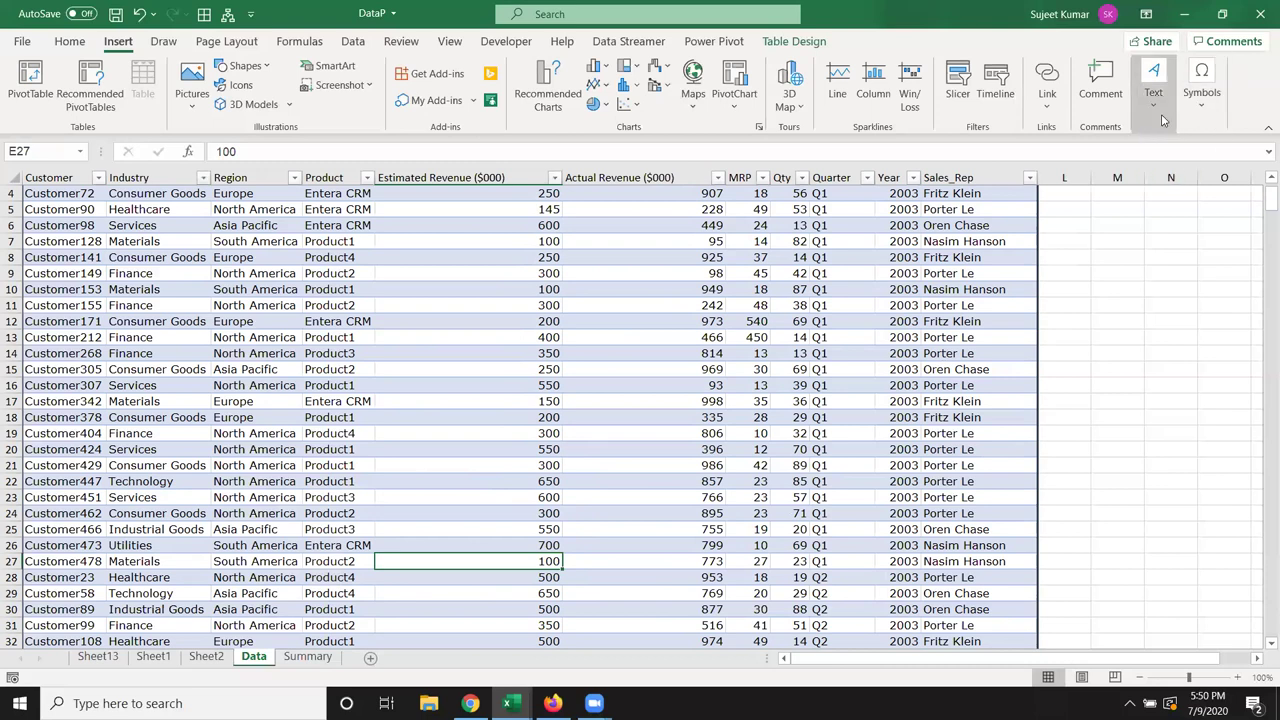
- Close the DataP workbook without saving its changes
left_click(1163, 118)
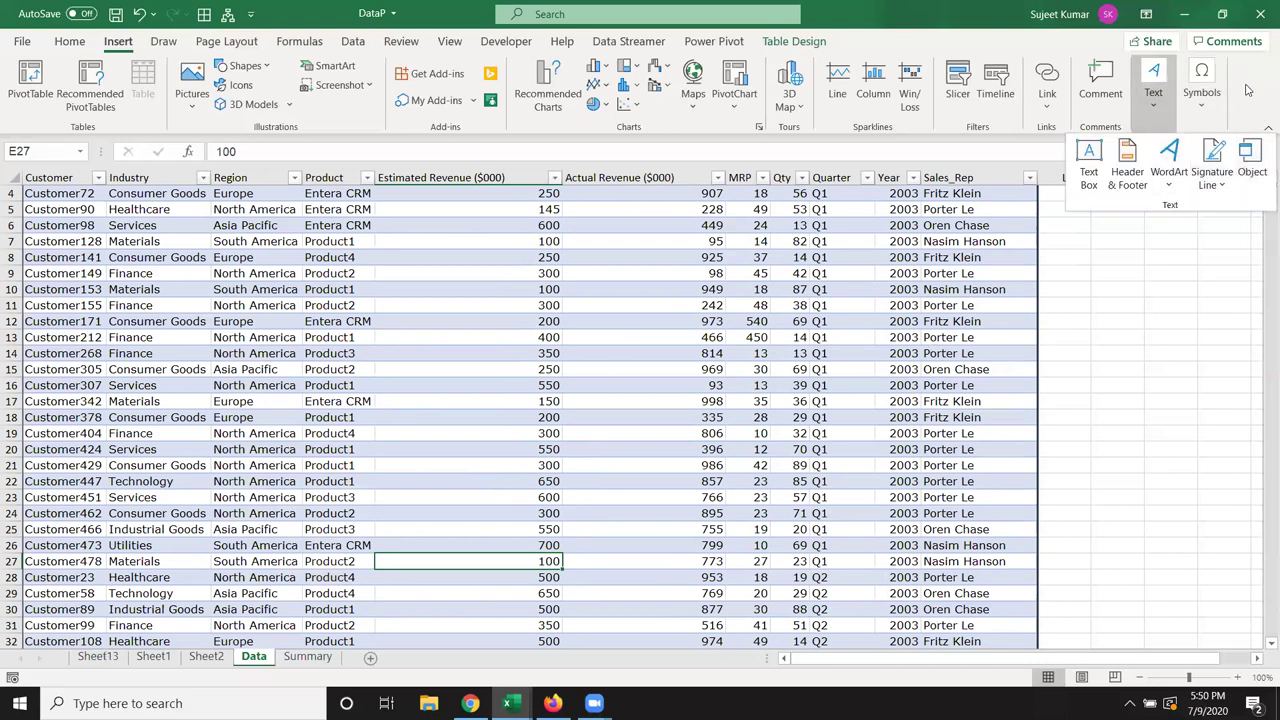
left_click(1260, 14)
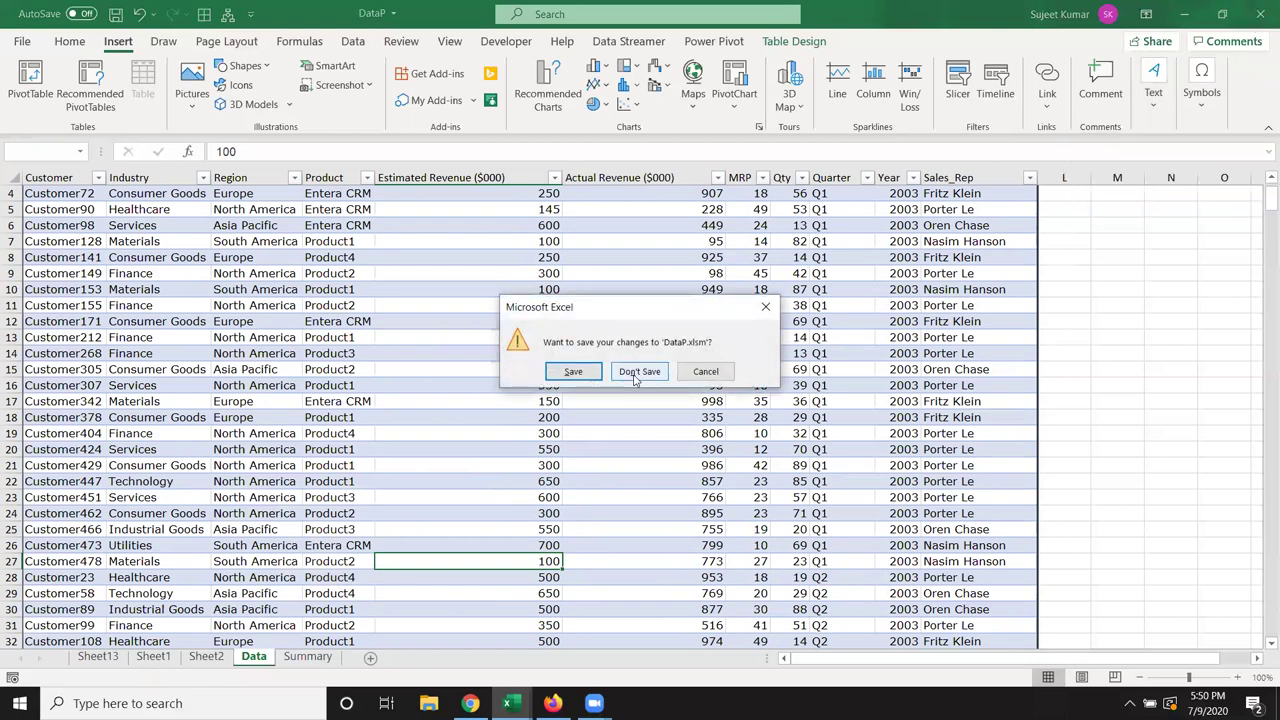
left_click(638, 371)
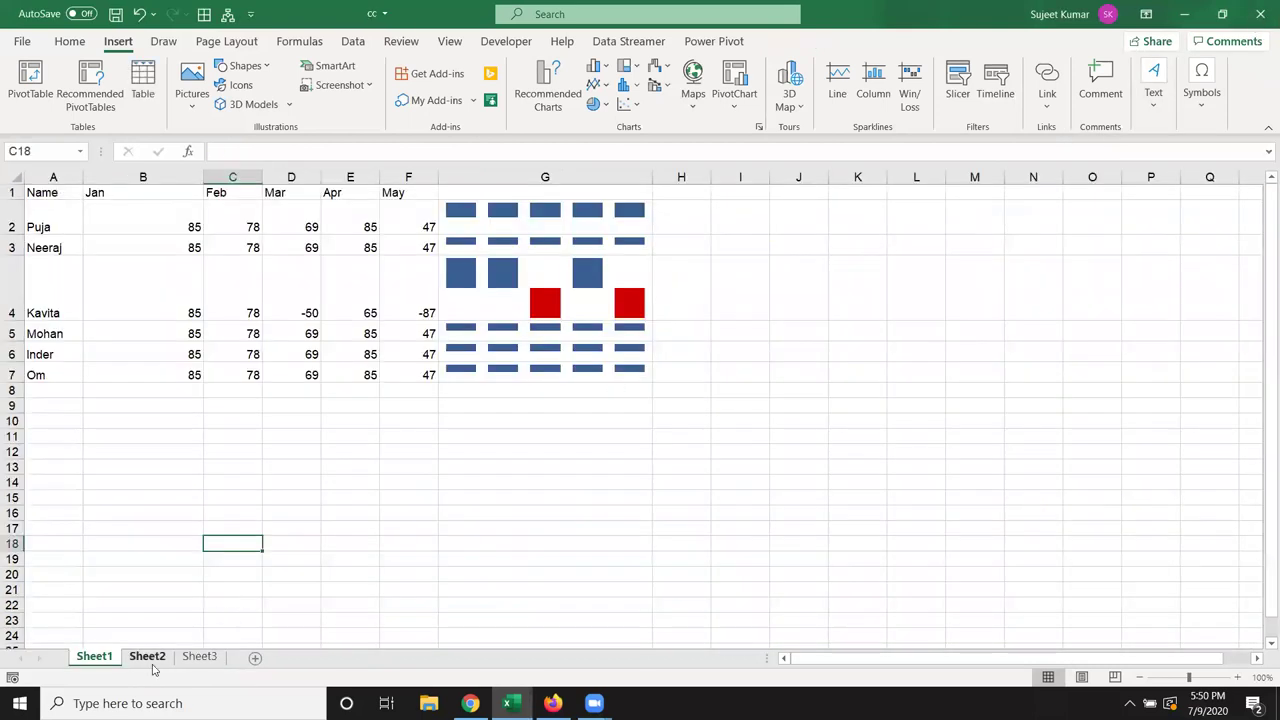
- Switch to the empty Sheet3 in the cc workbook and show the Insert text options
left_click(150, 660)
left_click(200, 655)
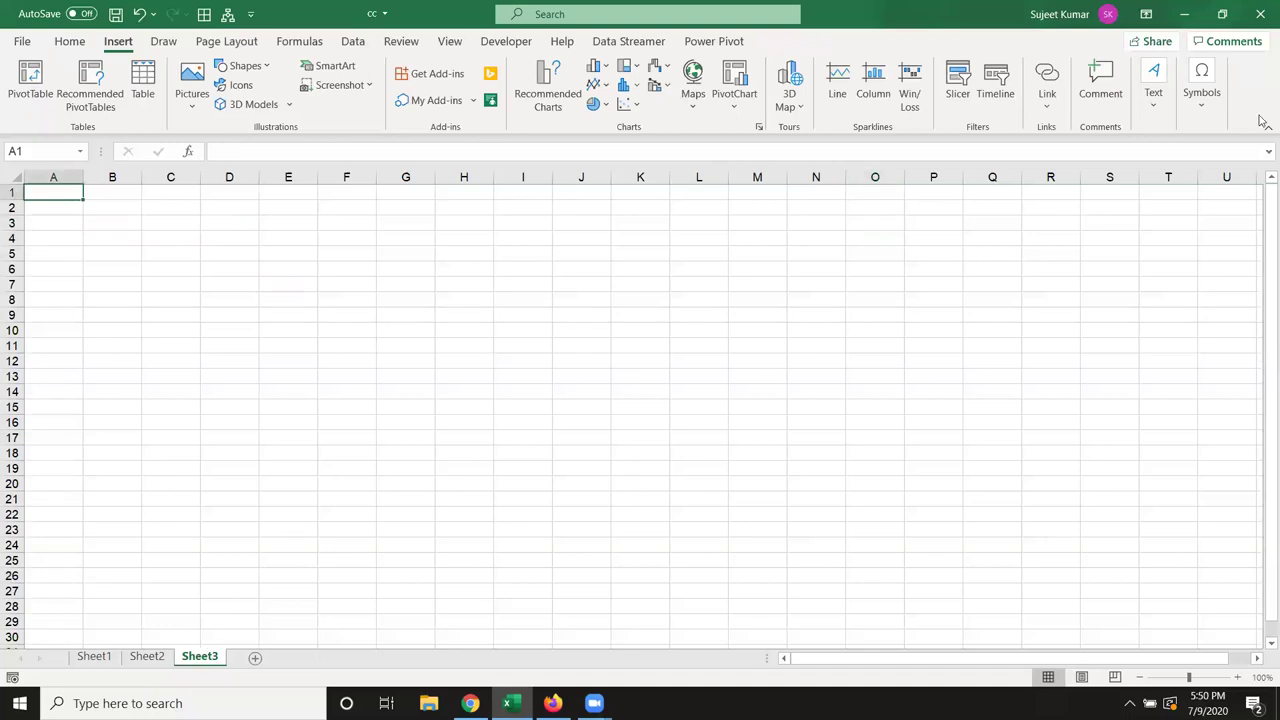
left_click(1204, 100)
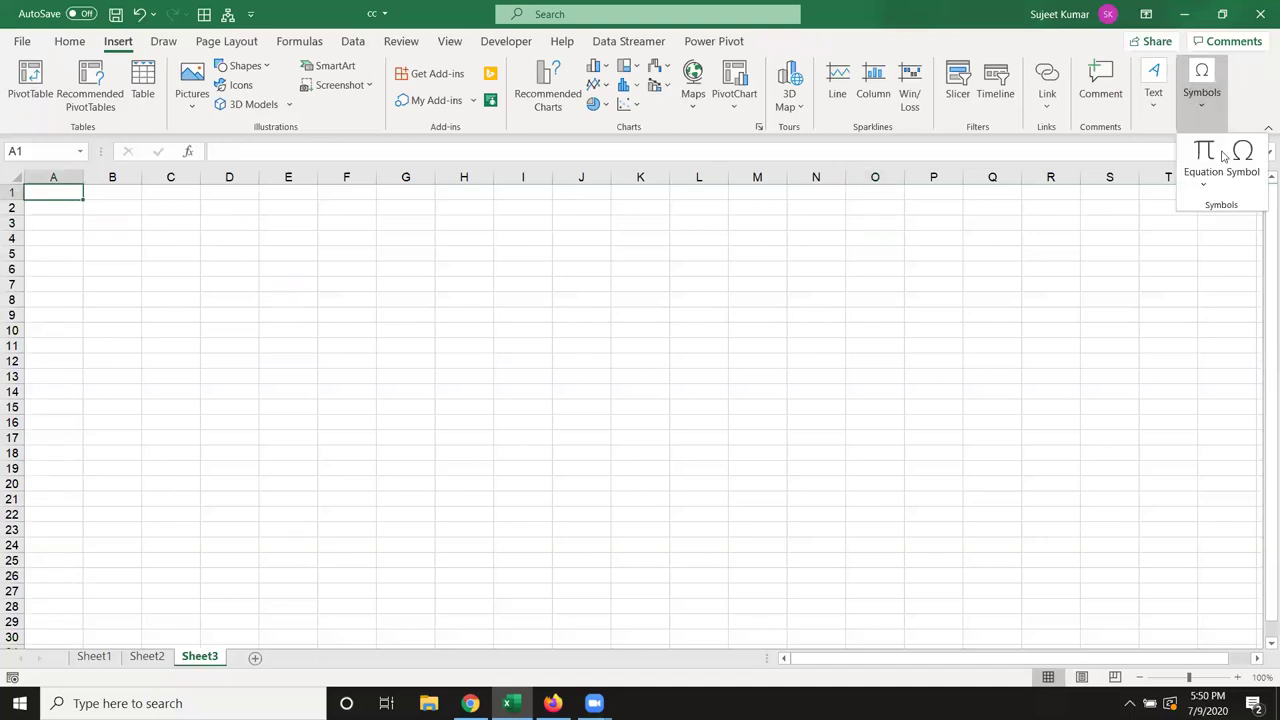
left_click(1152, 98)
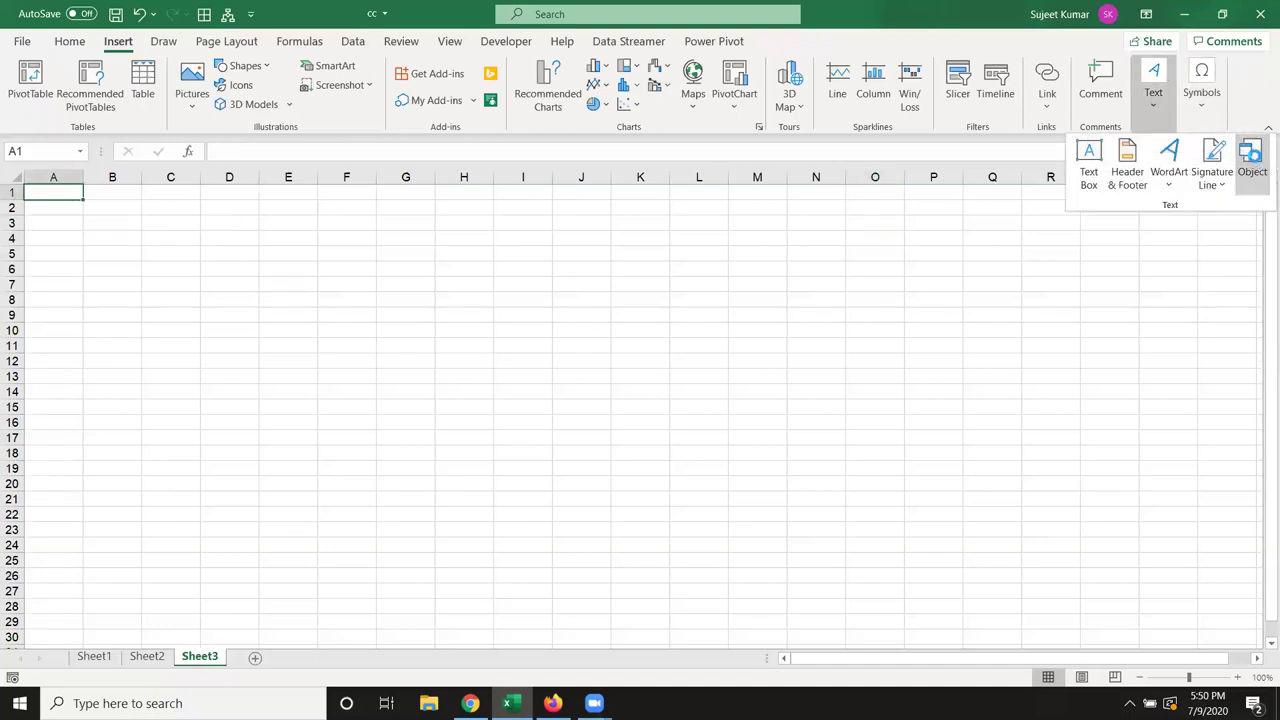
- Embed a new Microsoft Word Document object on Sheet3 through the Insert Object dialog
left_click(1252, 160)
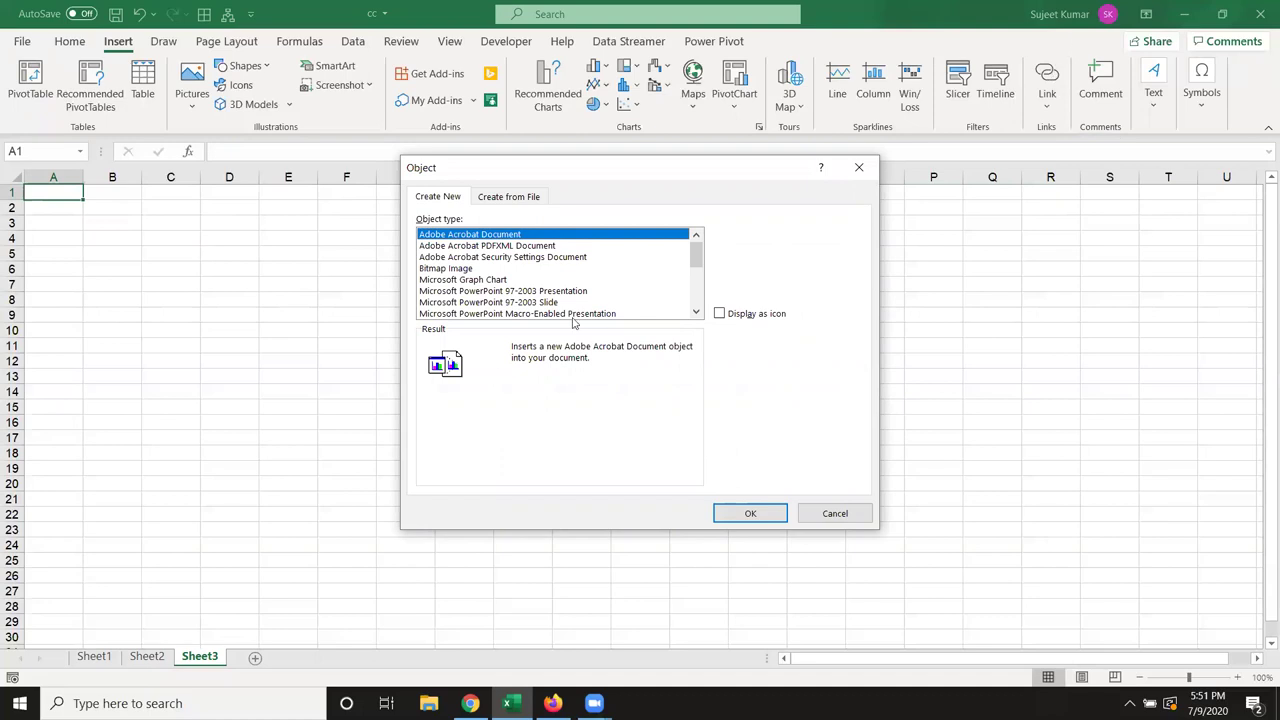
scroll(555, 308, "down", 1)
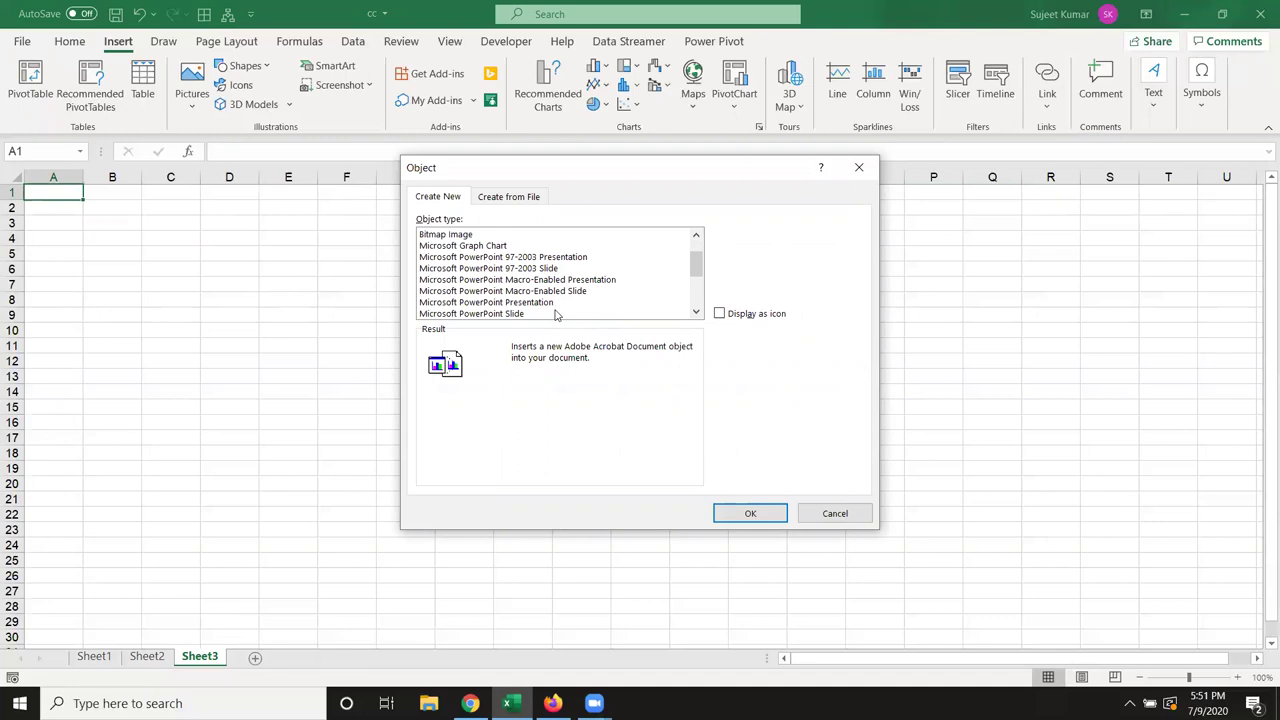
scroll(555, 314, "down", 1)
left_click(528, 302)
left_click(750, 513)
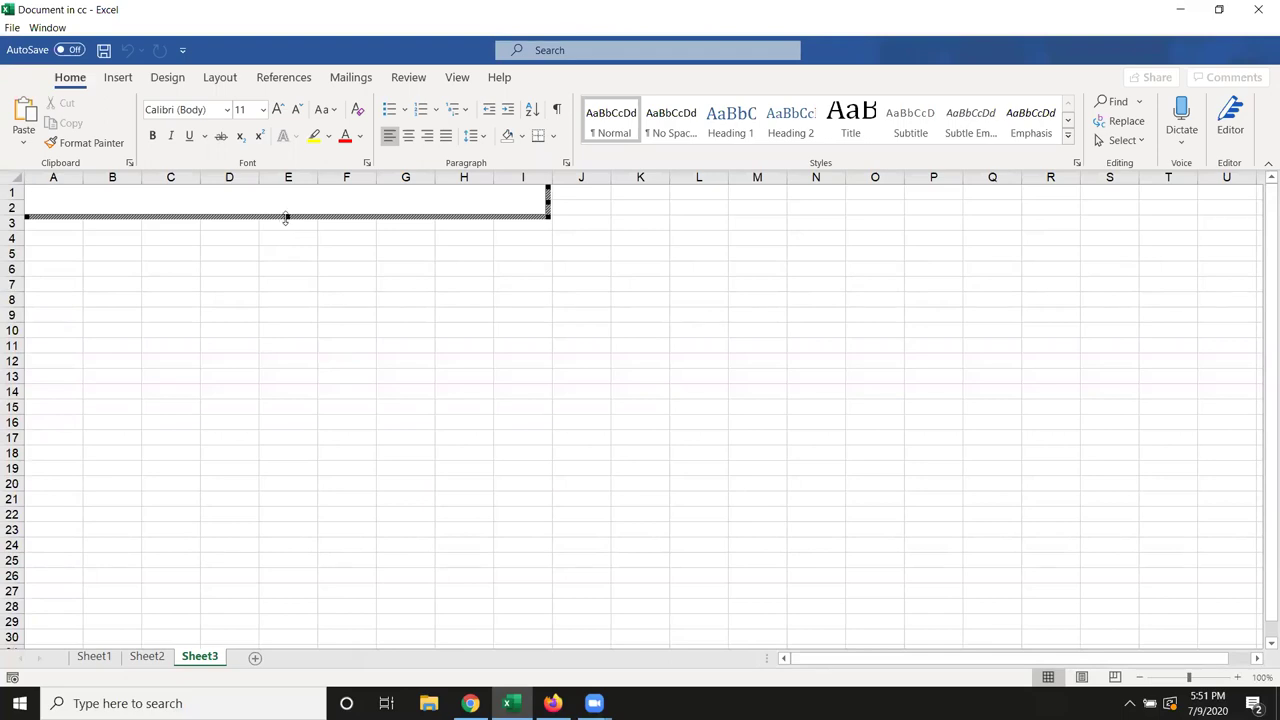
- Enlarge the embedded Word document frame downward and complete its =rand() sample text
left_click_drag(285, 216, 285, 628)
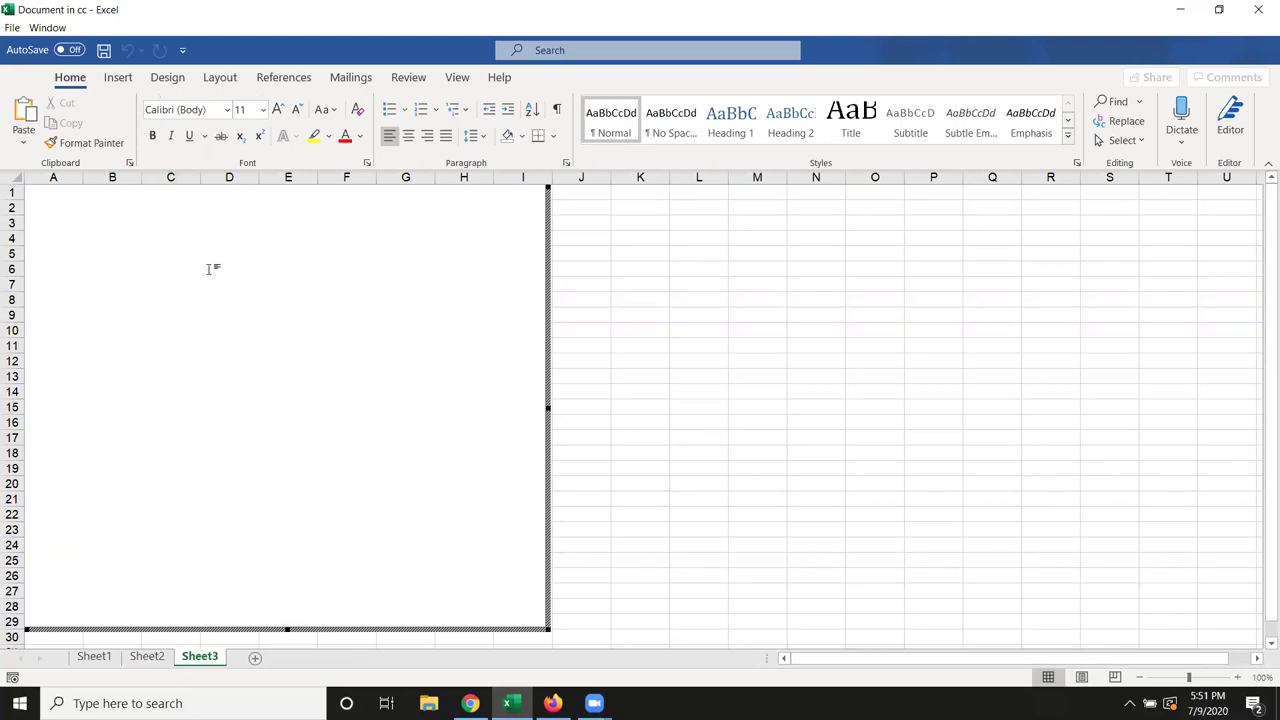
type("weqweqwe")
key("BackSpace")
key("BackSpace")
key("BackSpace")
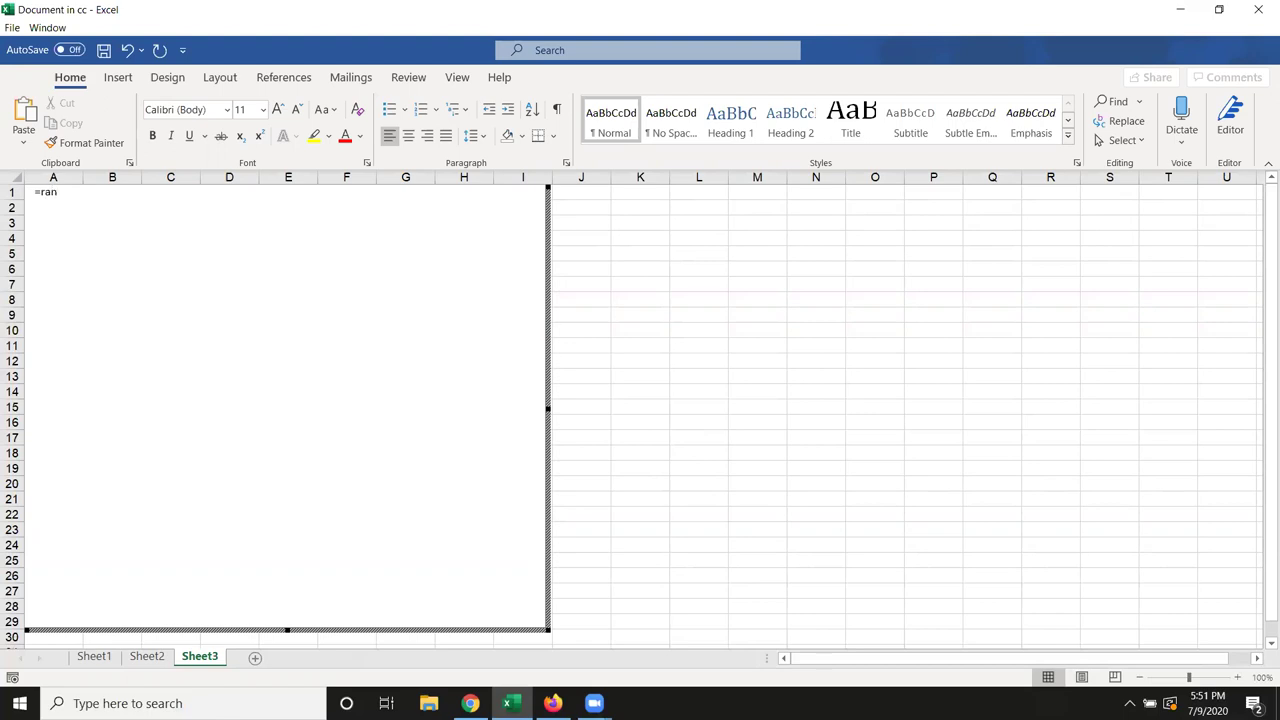
type(")")
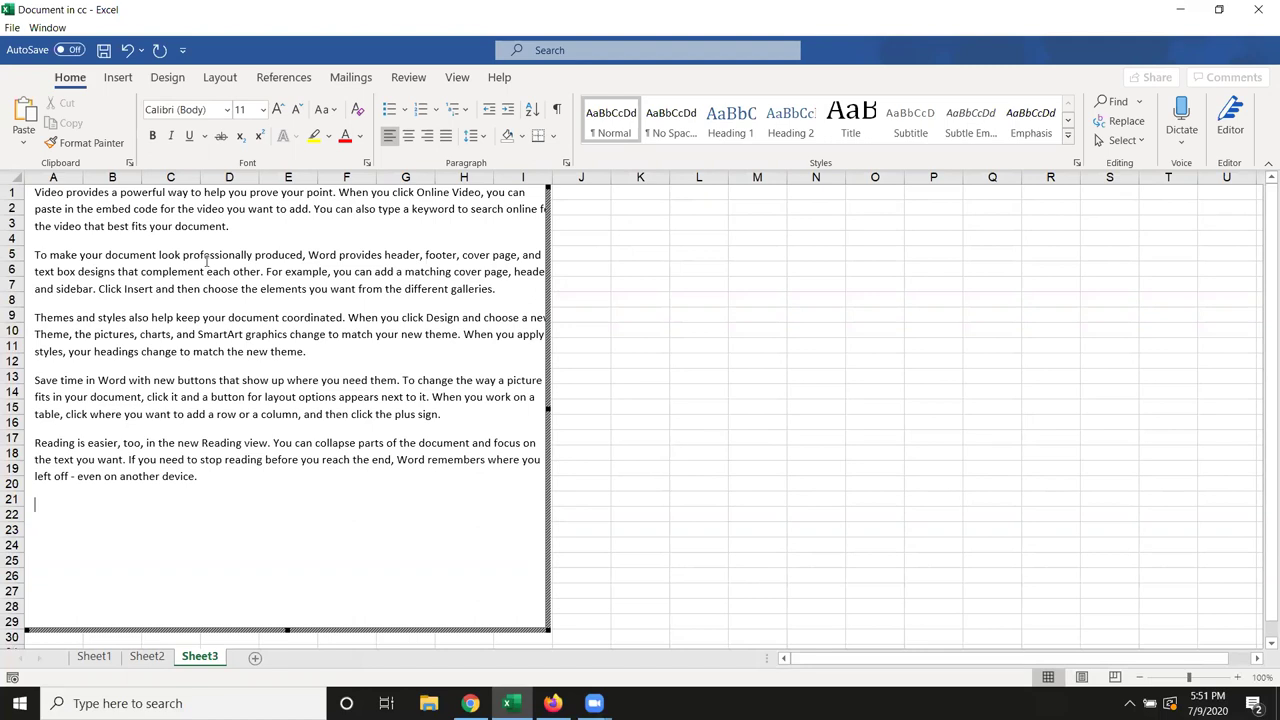
- Return to Excel and add a new blank worksheet, Sheet4
left_click(684, 294)
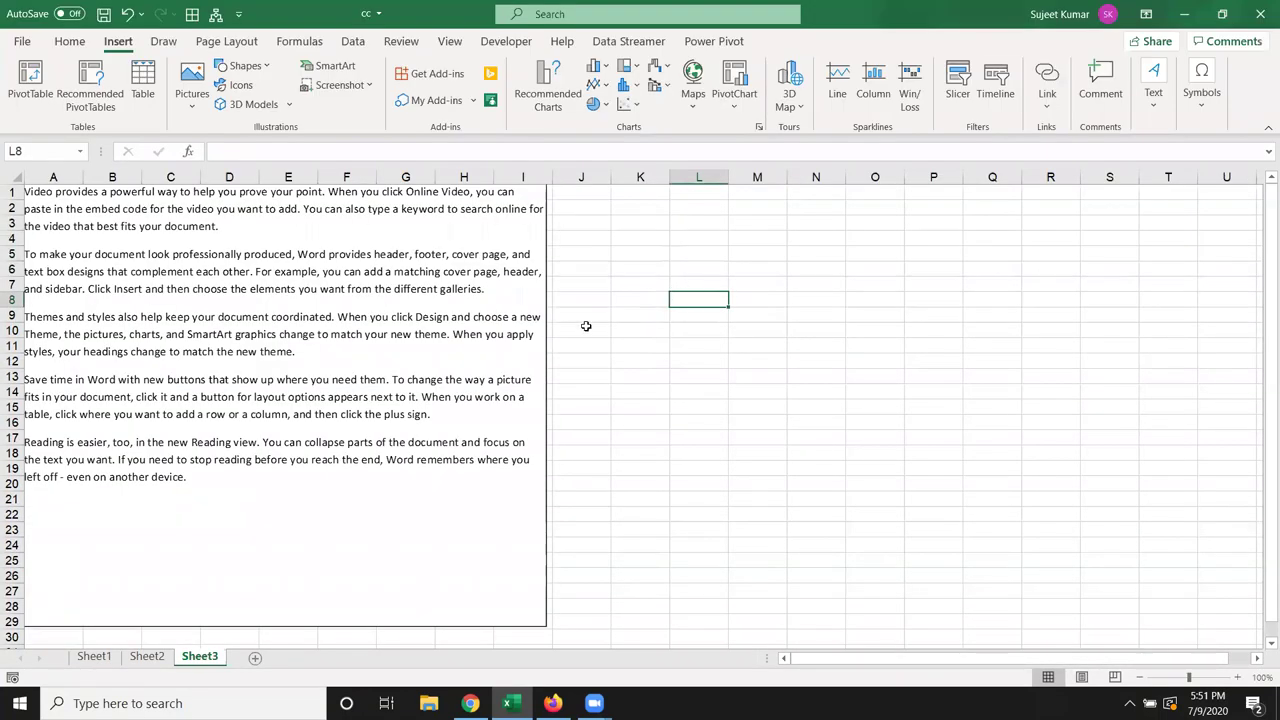
left_click(508, 346)
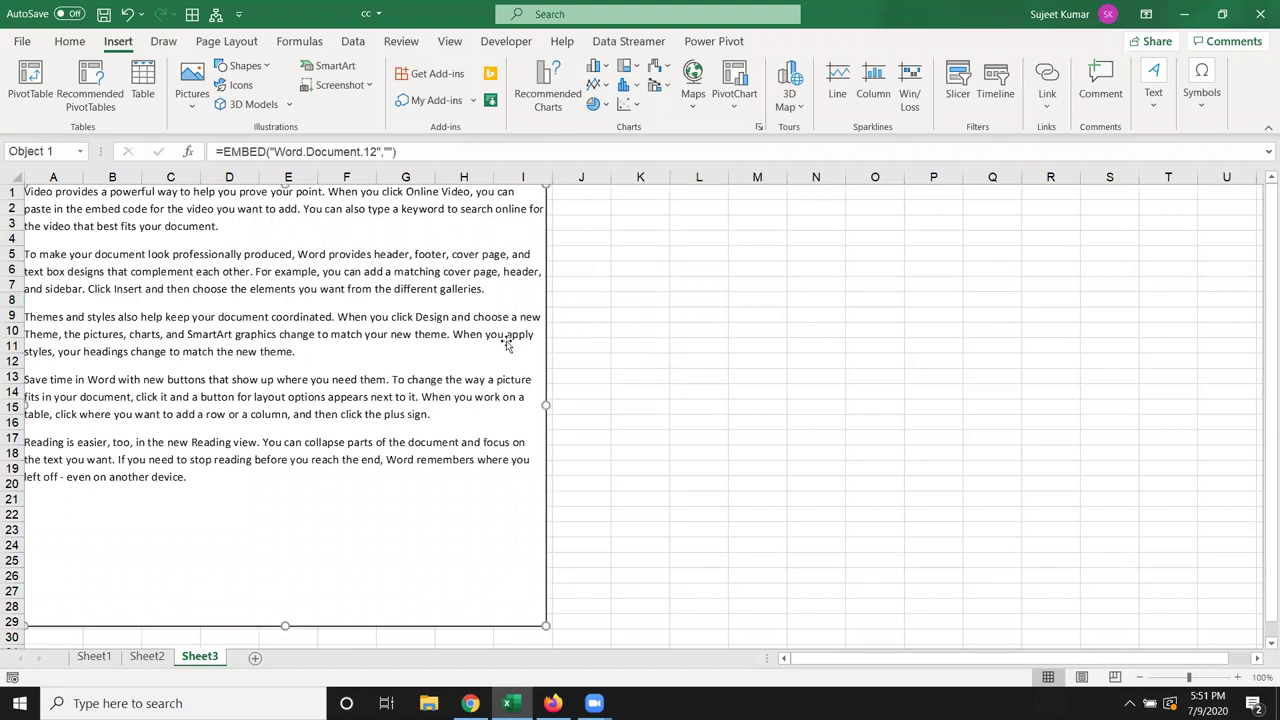
left_click(255, 657)
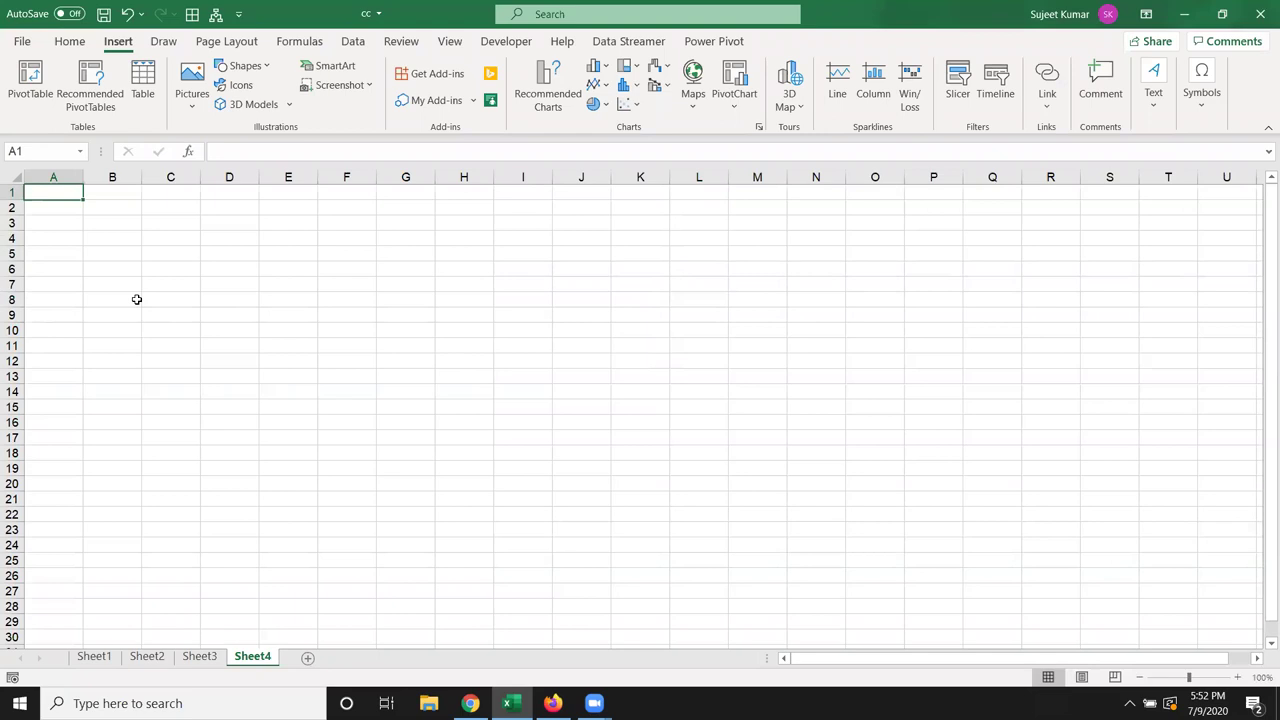
- Label A1 Month and A2 Sales, then fill Jan through Jun across B1:G1
type("Month")
key("Return")
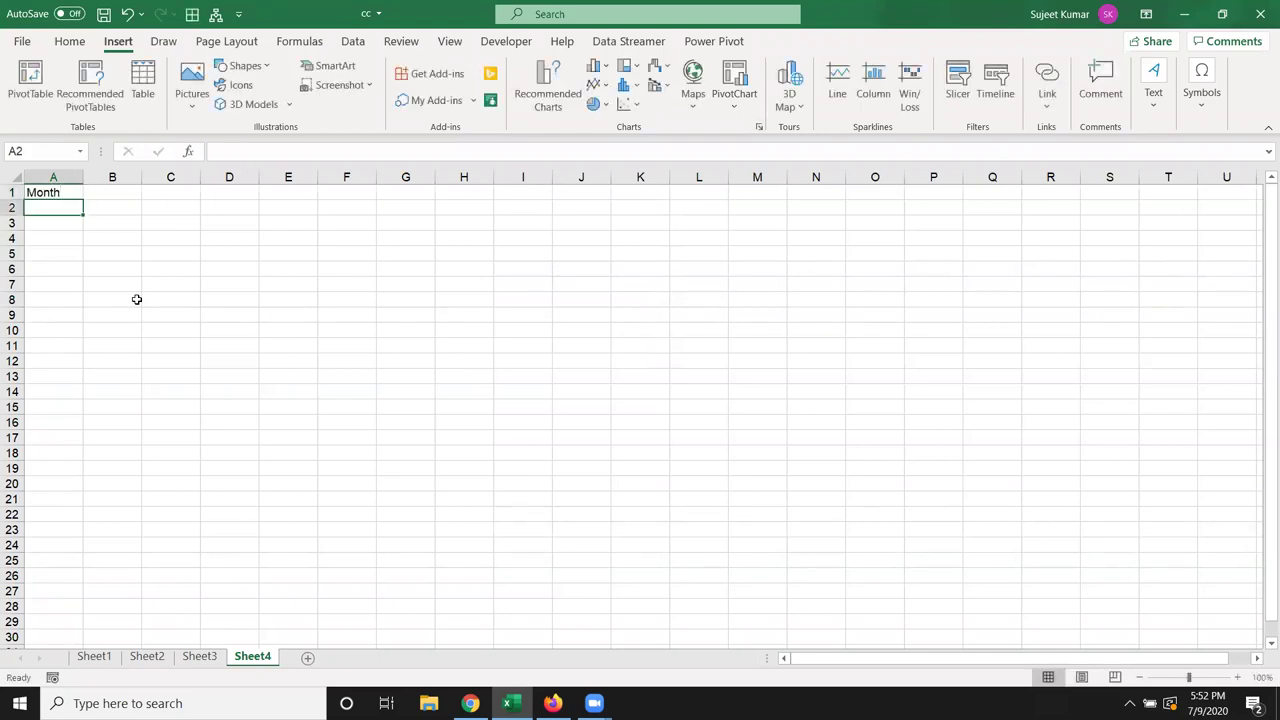
type("Sales")
key("Return")
key("Up")
key("Up")
key("Right")
type("Puja")
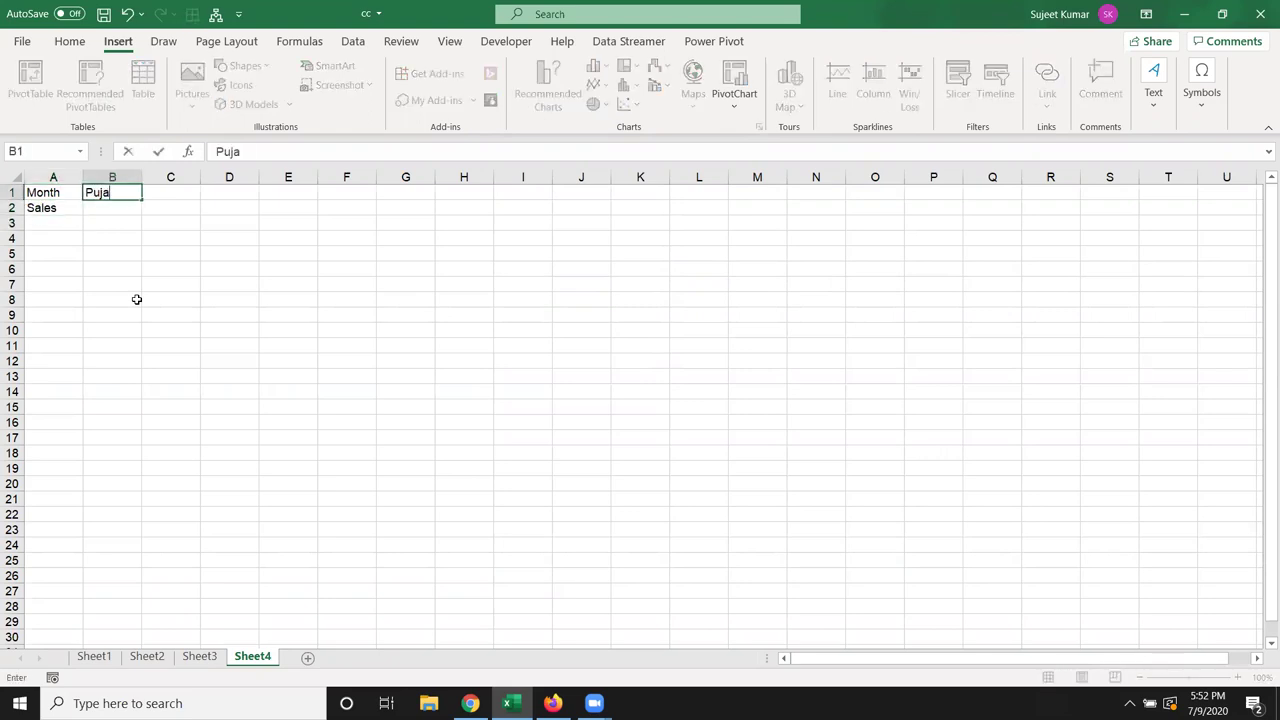
key("Escape")
type("Jan")
key("Return")
left_click(120, 193)
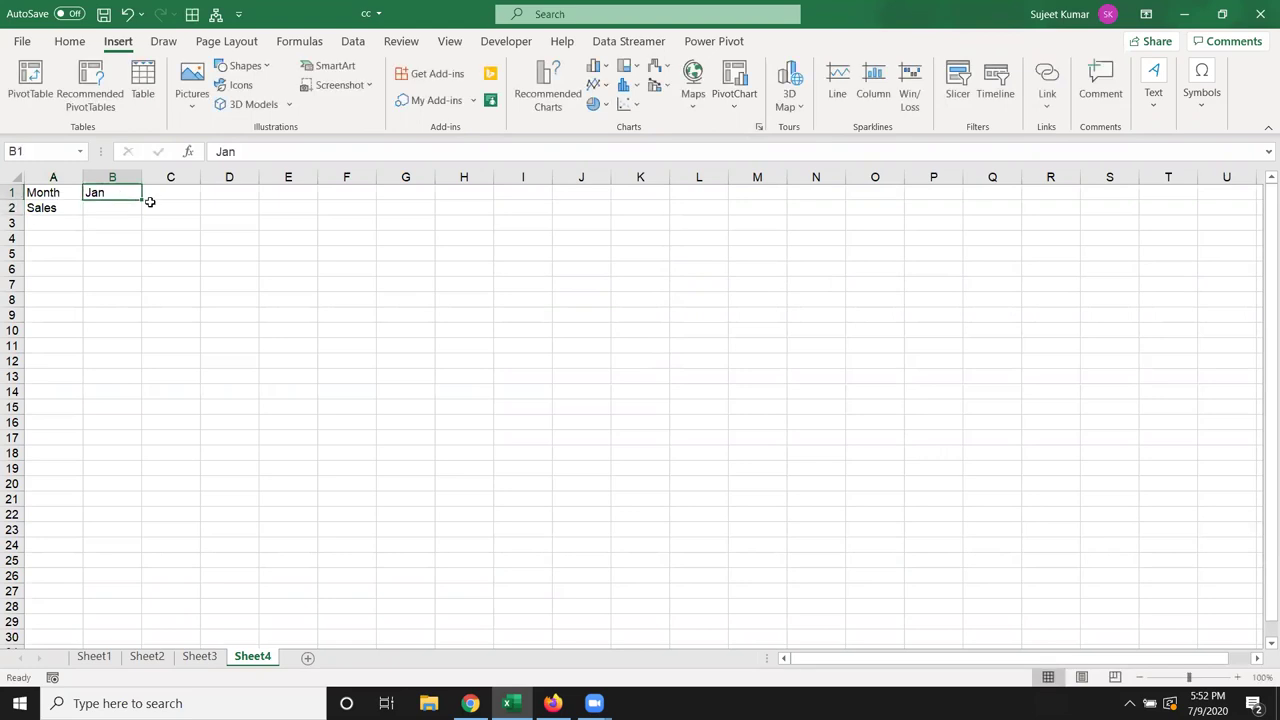
left_click_drag(143, 200, 463, 199)
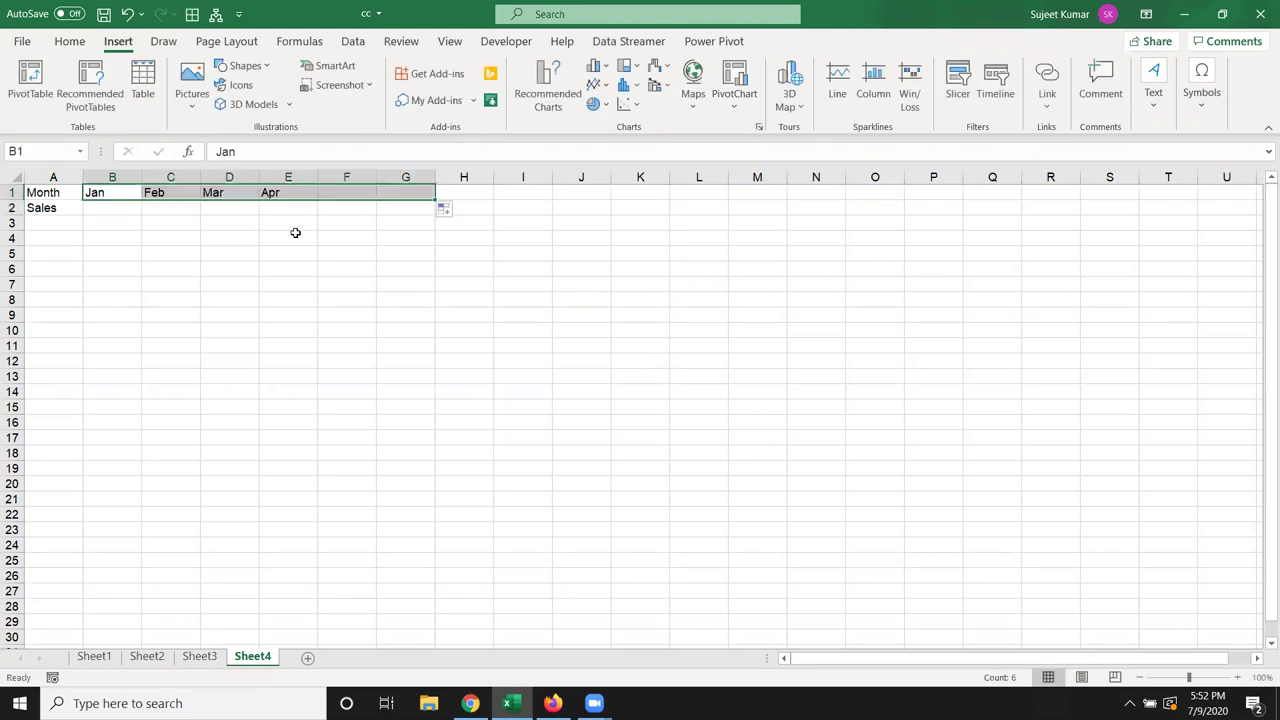
- Enter sales values 78, 95, 25, 96, 74, 58 in B2:G2 and select A1:G2
left_click(118, 210)
type("78")
key("Tab")
type("95")
key("Tab")
type("25")
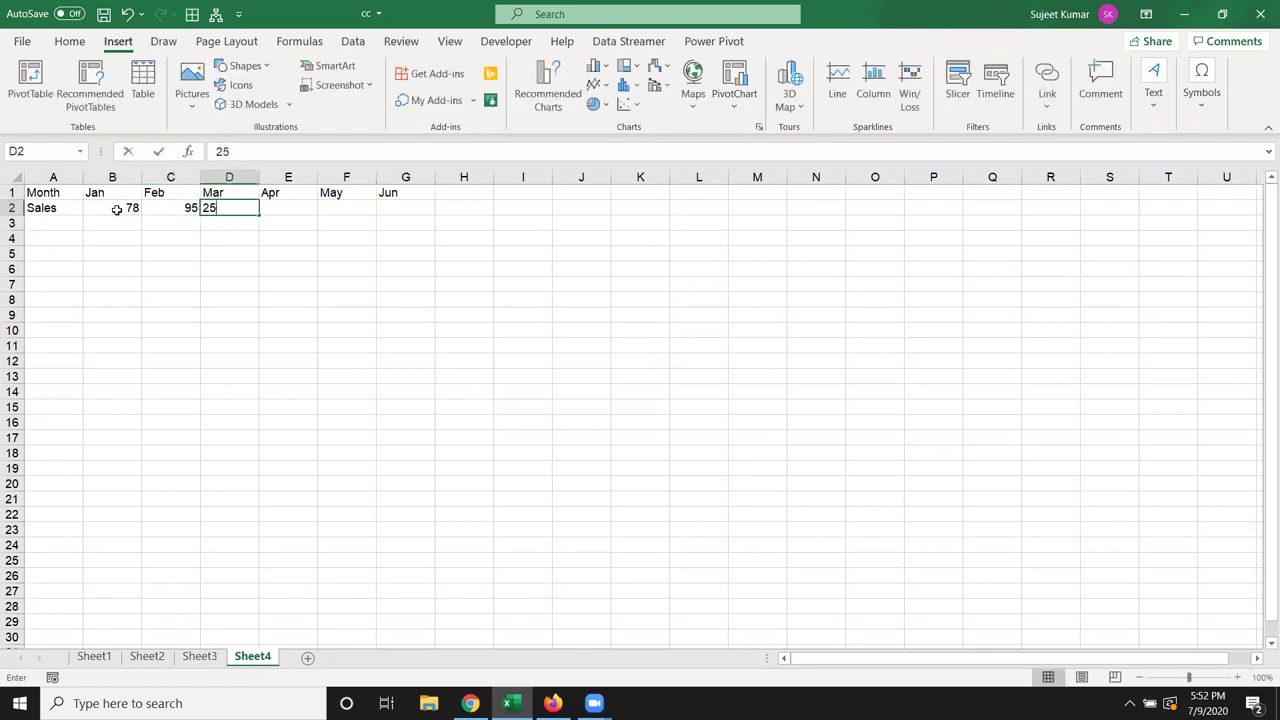
key("Tab")
type("96")
key("Tab")
type("74")
key("Tab")
type("58")
key("Tab")
left_click(70, 194)
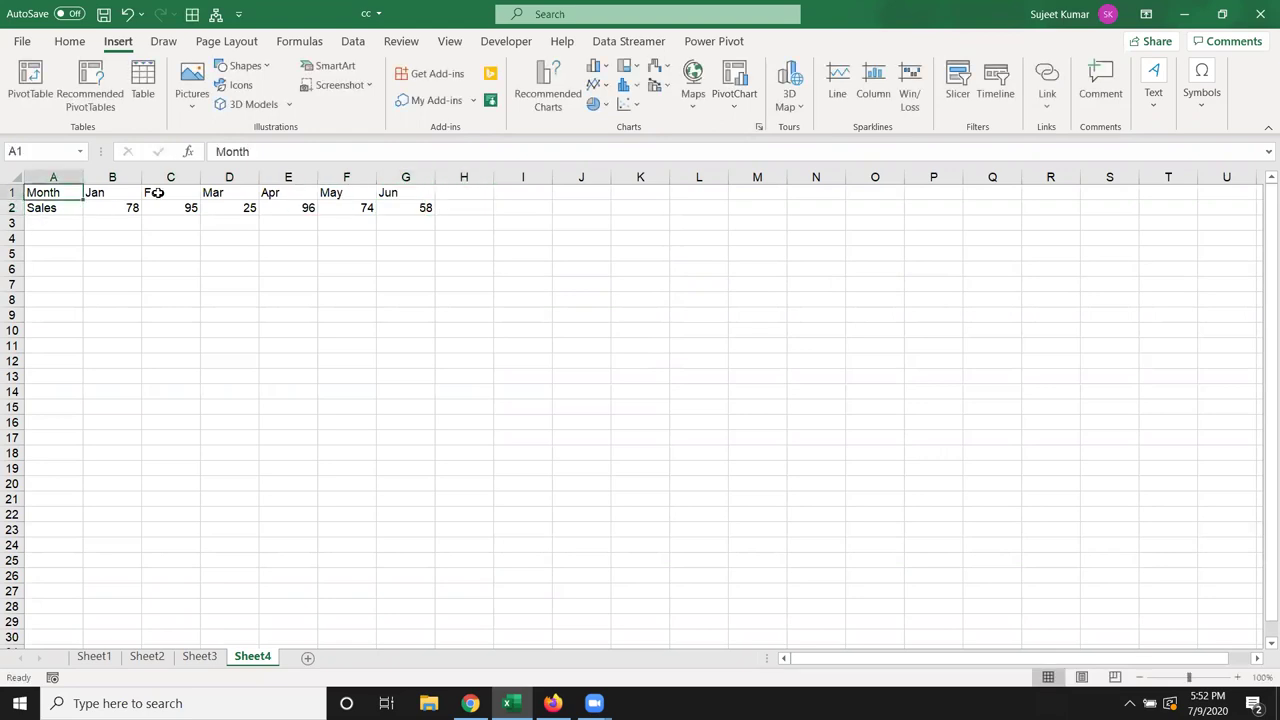
left_click_drag(157, 193, 434, 209)
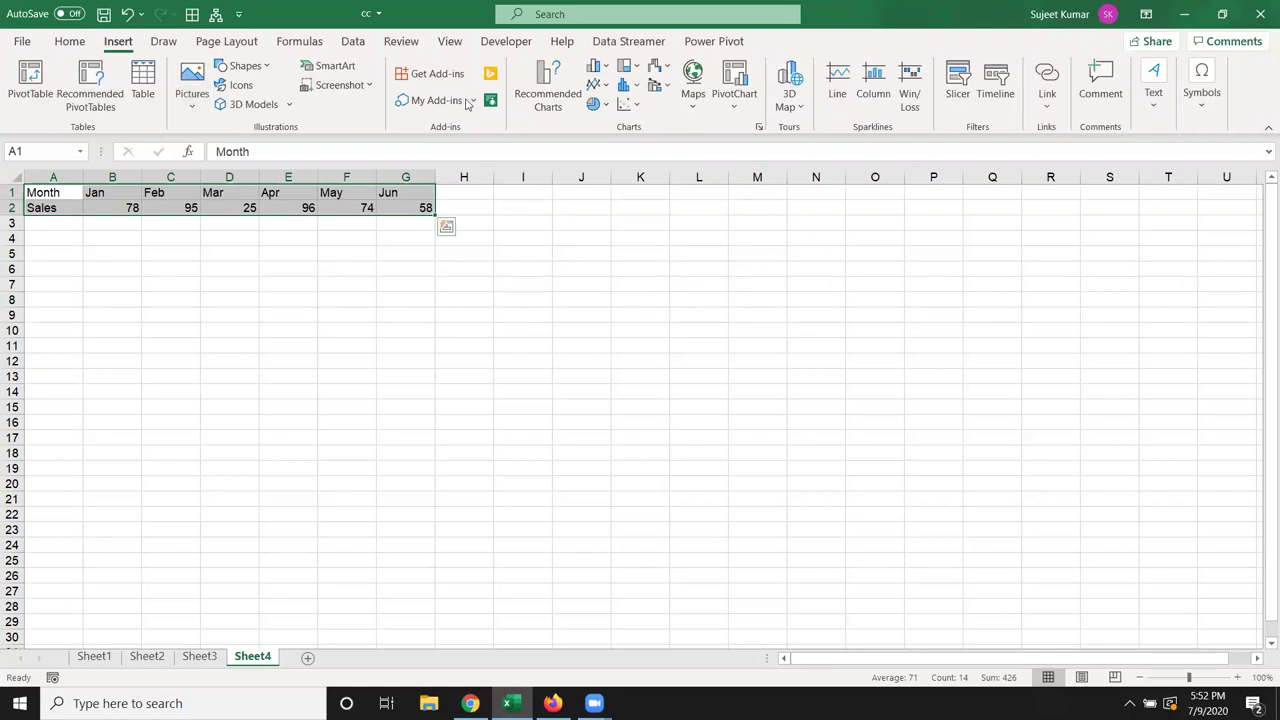
left_click(593, 66)
left_click(592, 131)
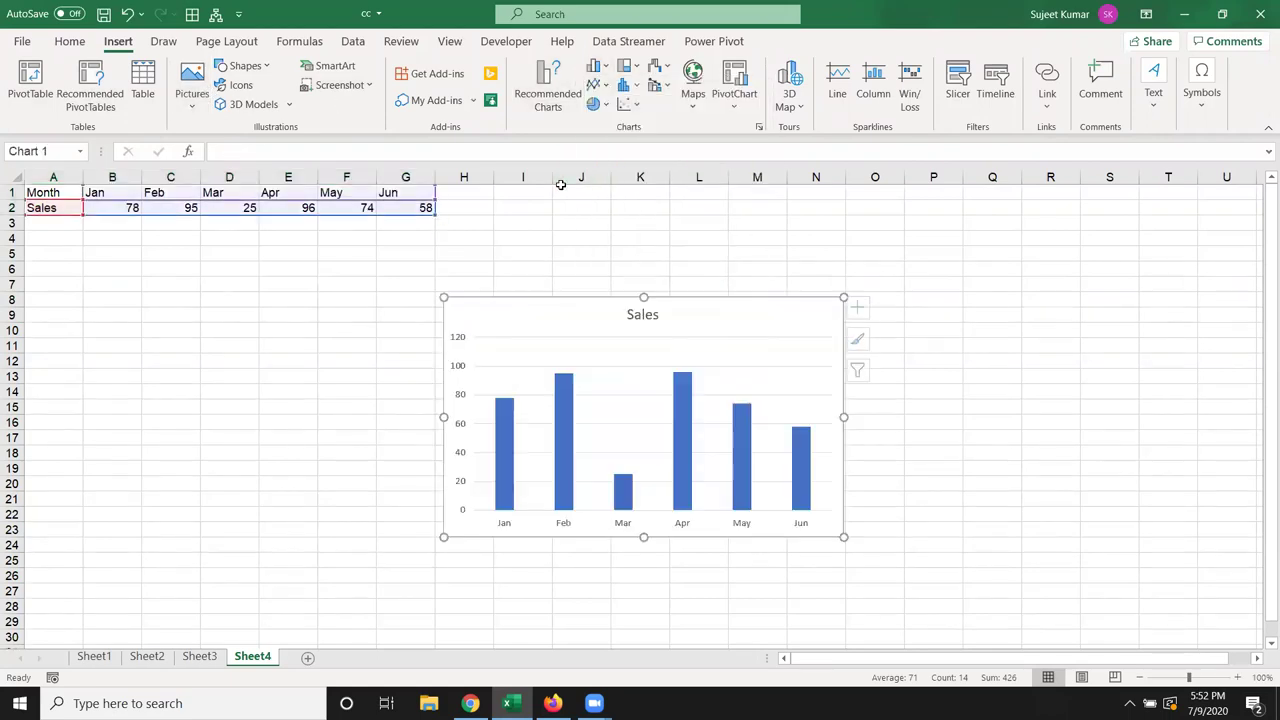
left_click_drag(543, 303, 516, 294)
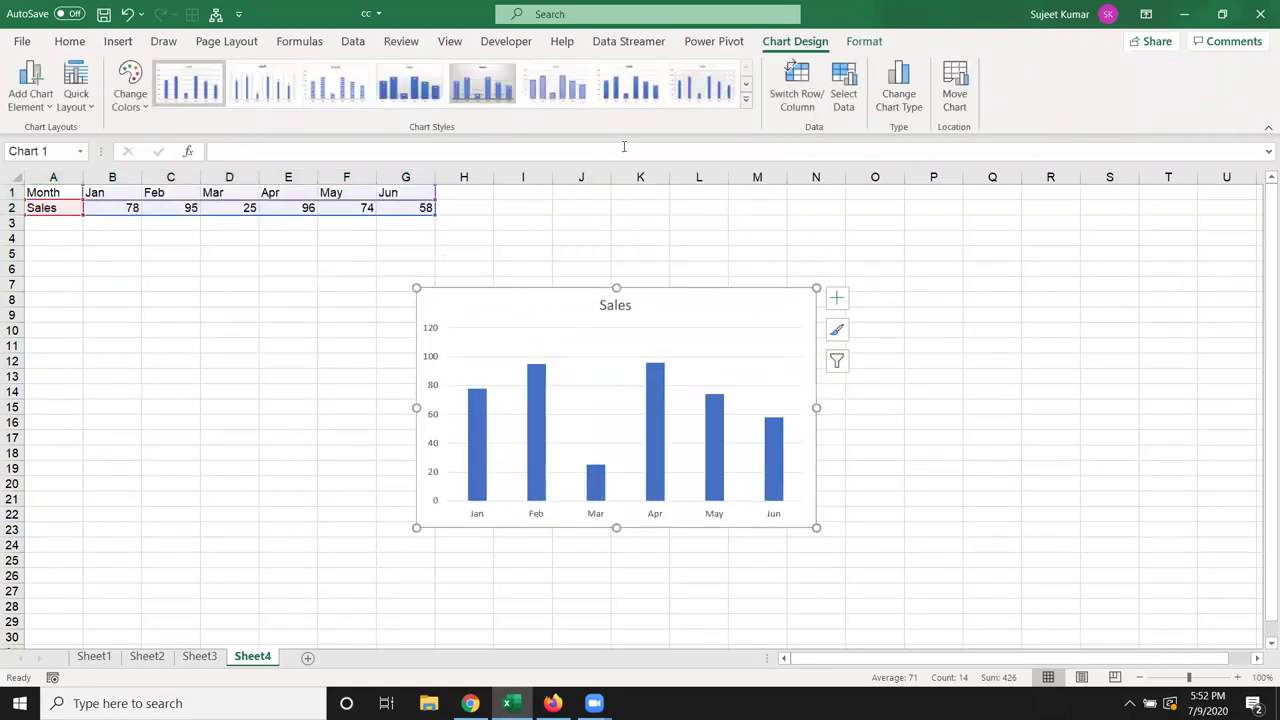
left_click(746, 98)
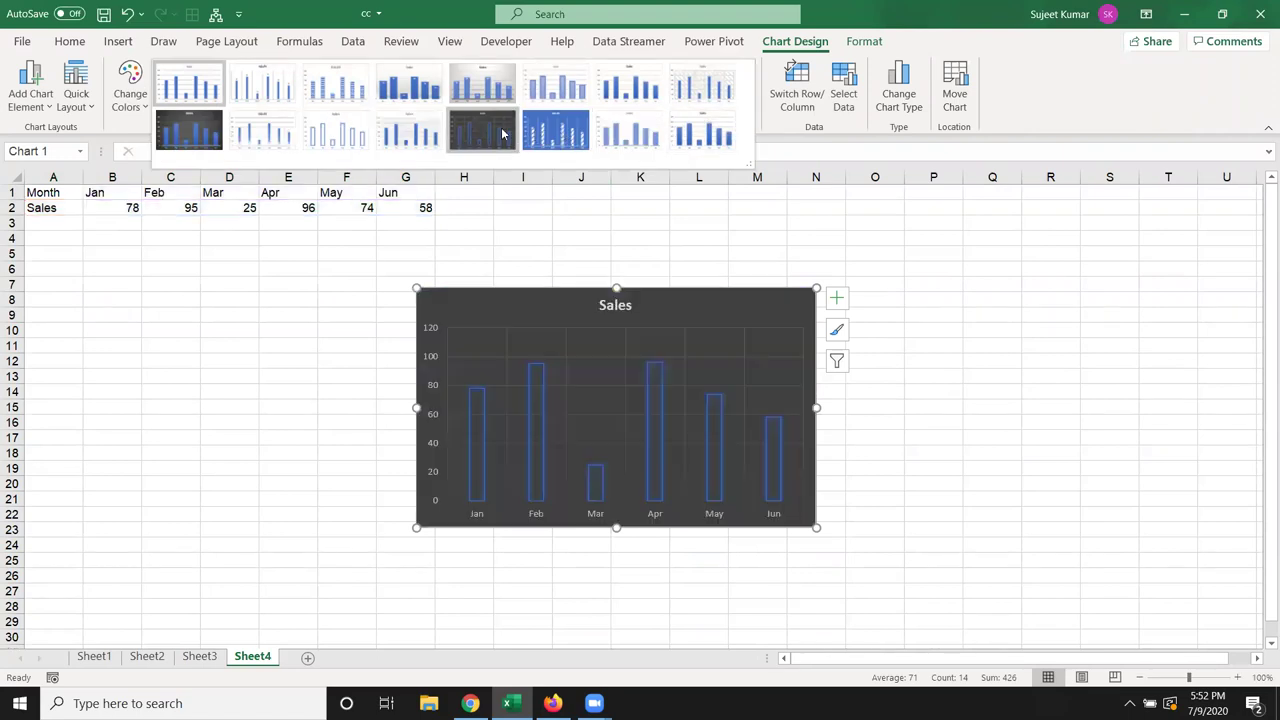
left_click(503, 133)
left_click_drag(537, 303, 597, 237)
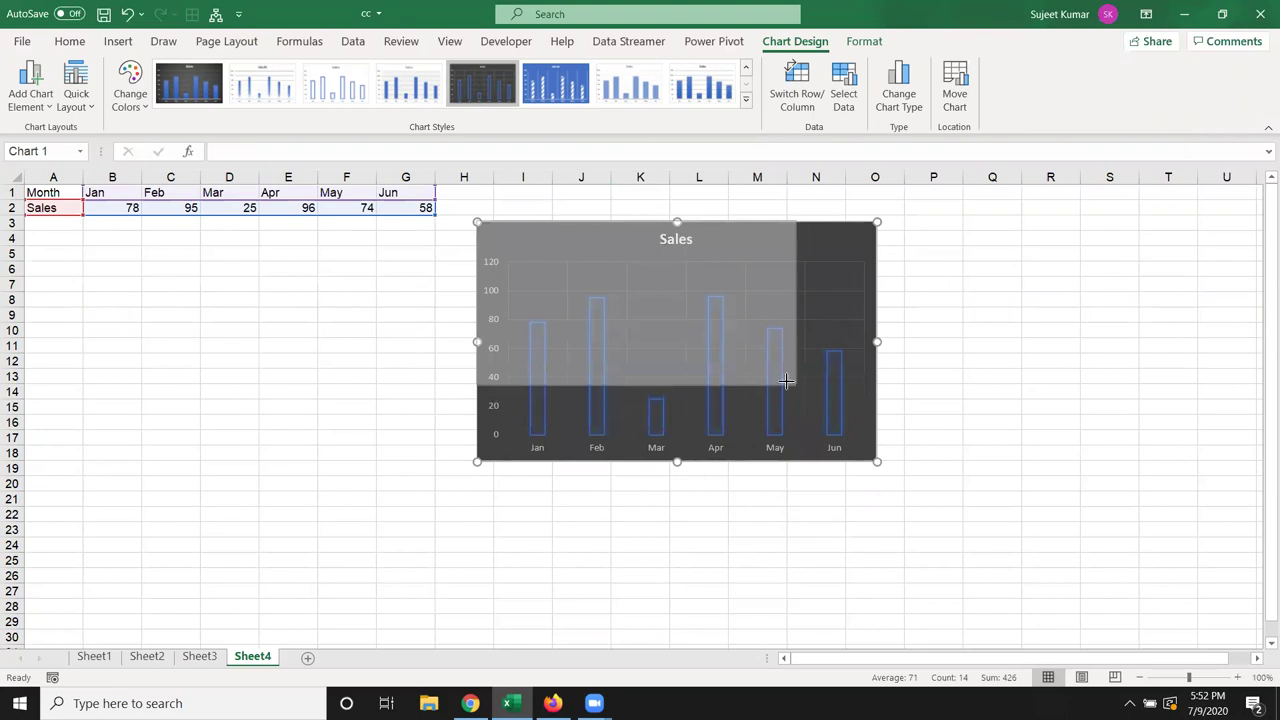
left_click_drag(878, 463, 790, 383)
left_click_drag(502, 240, 491, 234)
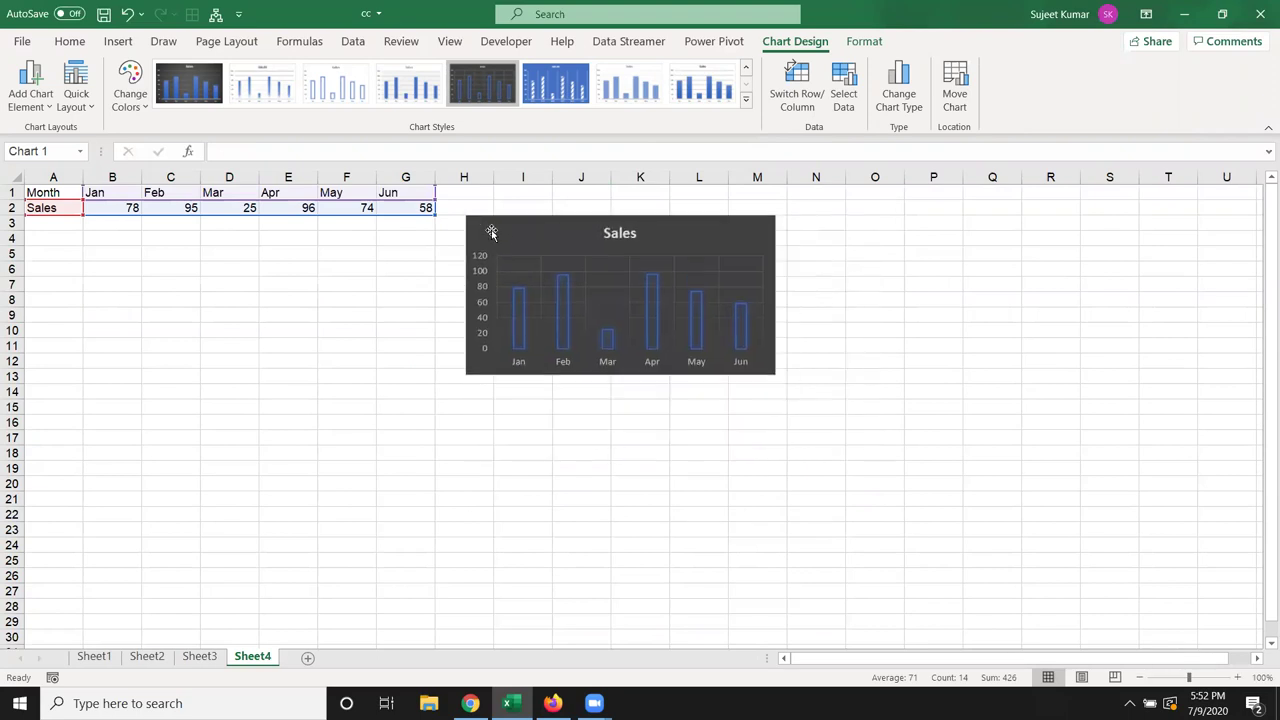
left_click_drag(777, 375, 768, 369)
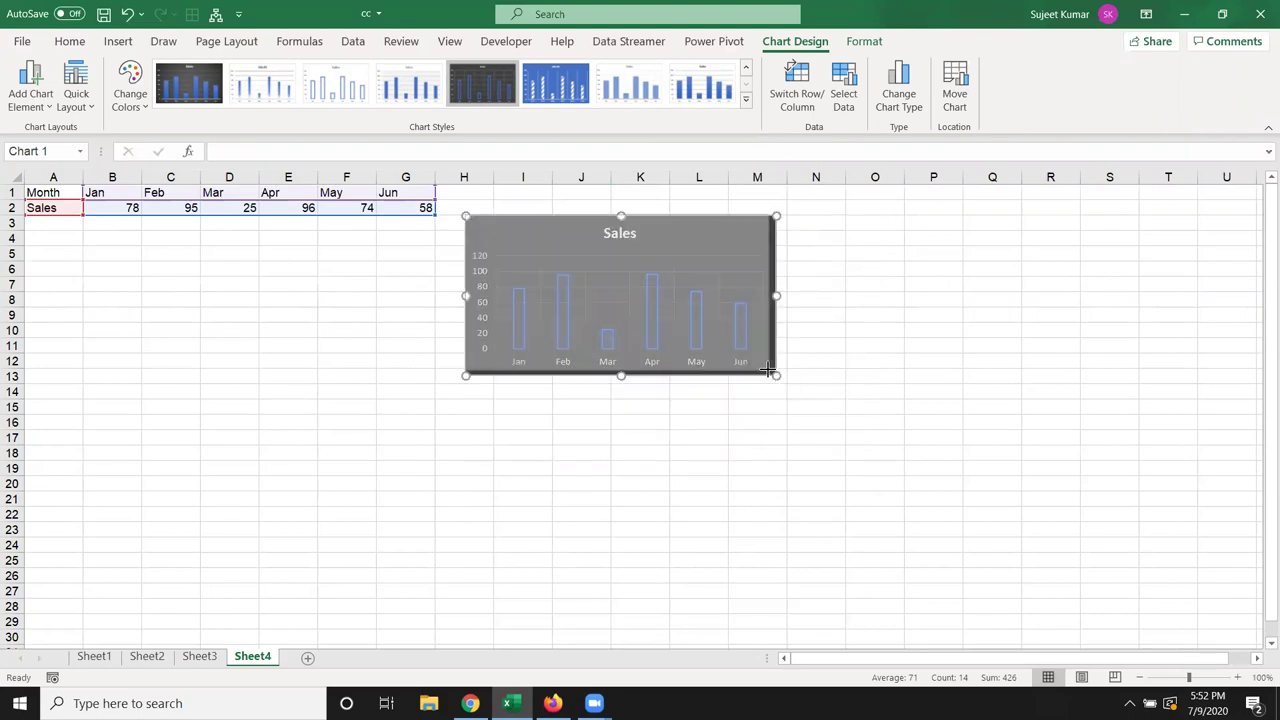
left_click(723, 434)
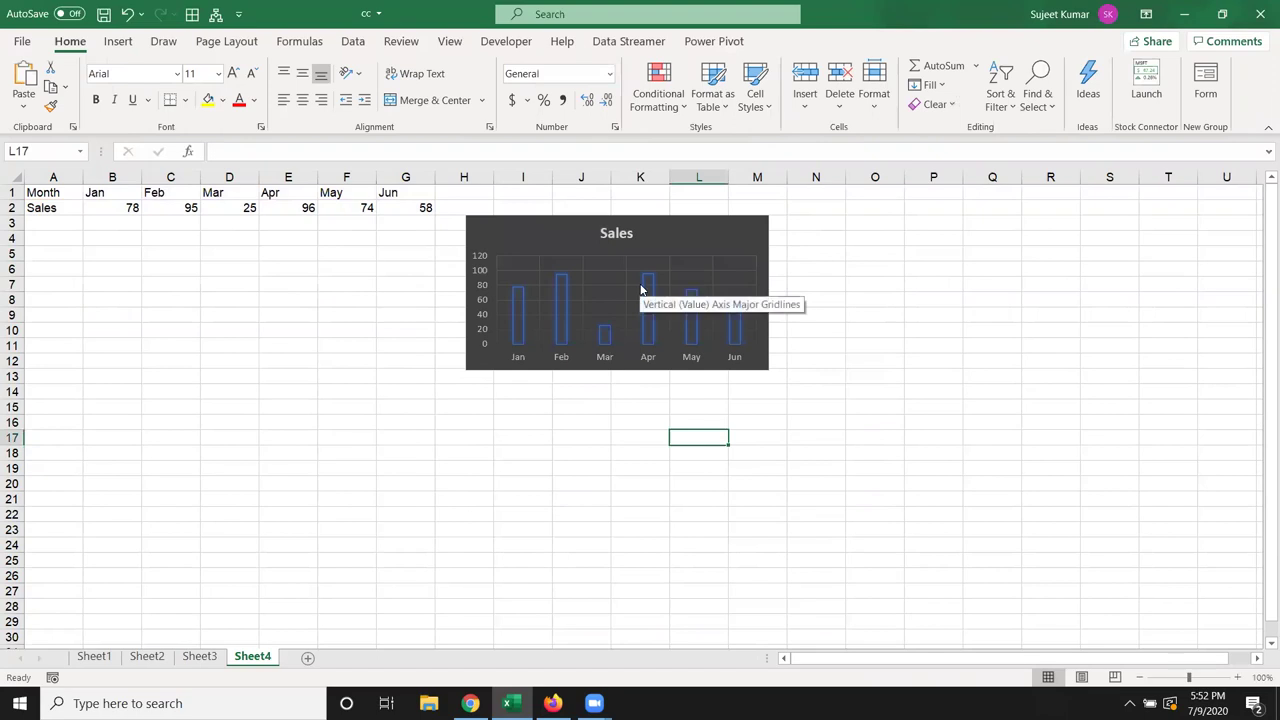
left_click(668, 246)
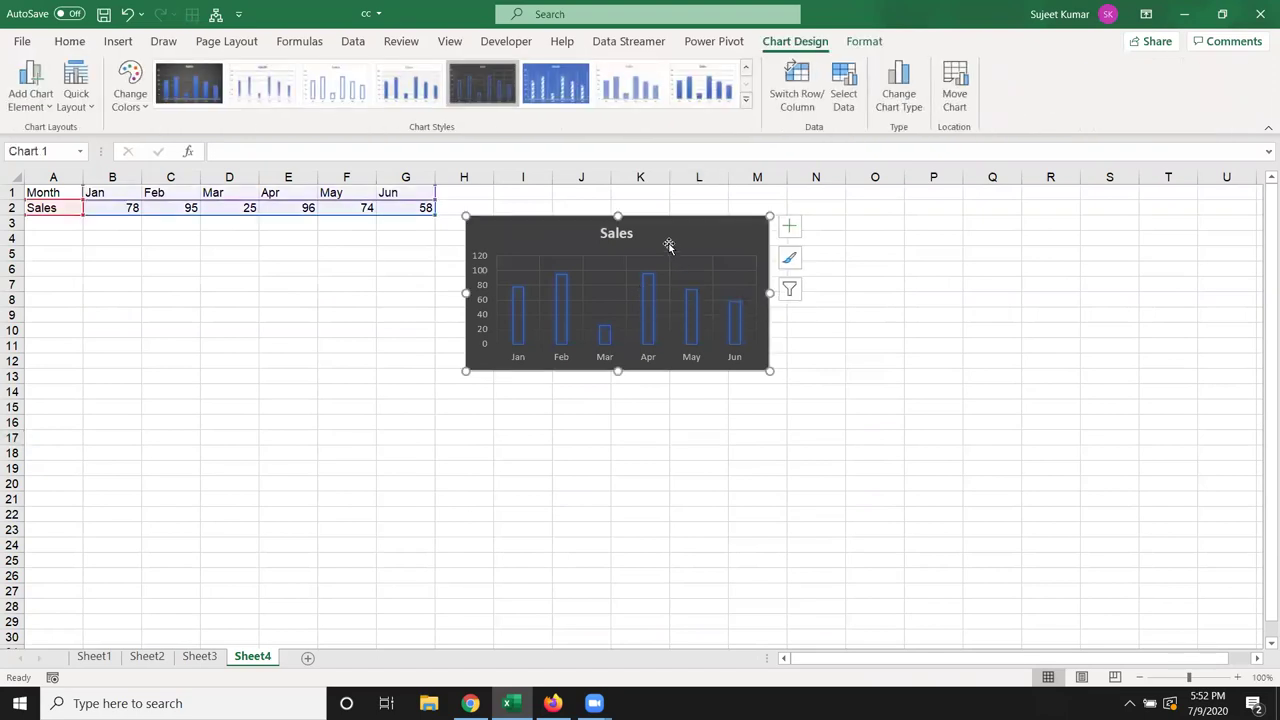
key("Delete")
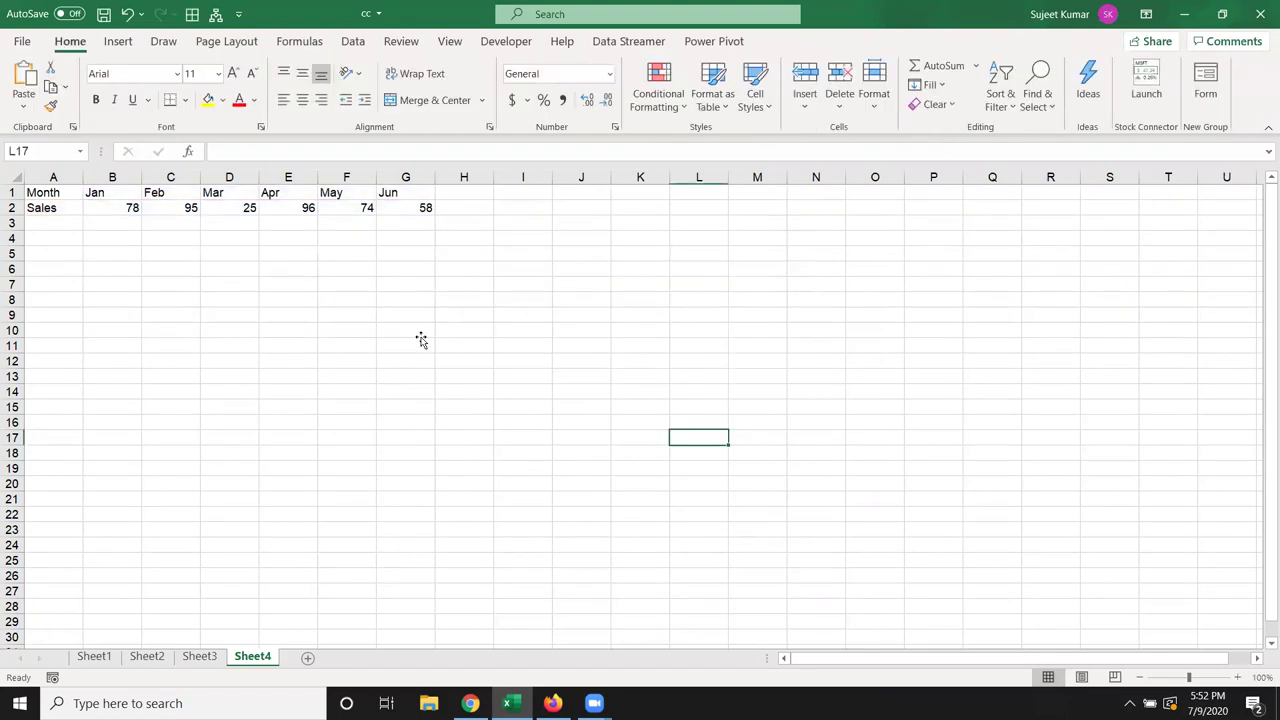
- At cell G10, embed a new Microsoft PowerPoint 97-2003 Presentation object
left_click(420, 337)
left_click(118, 42)
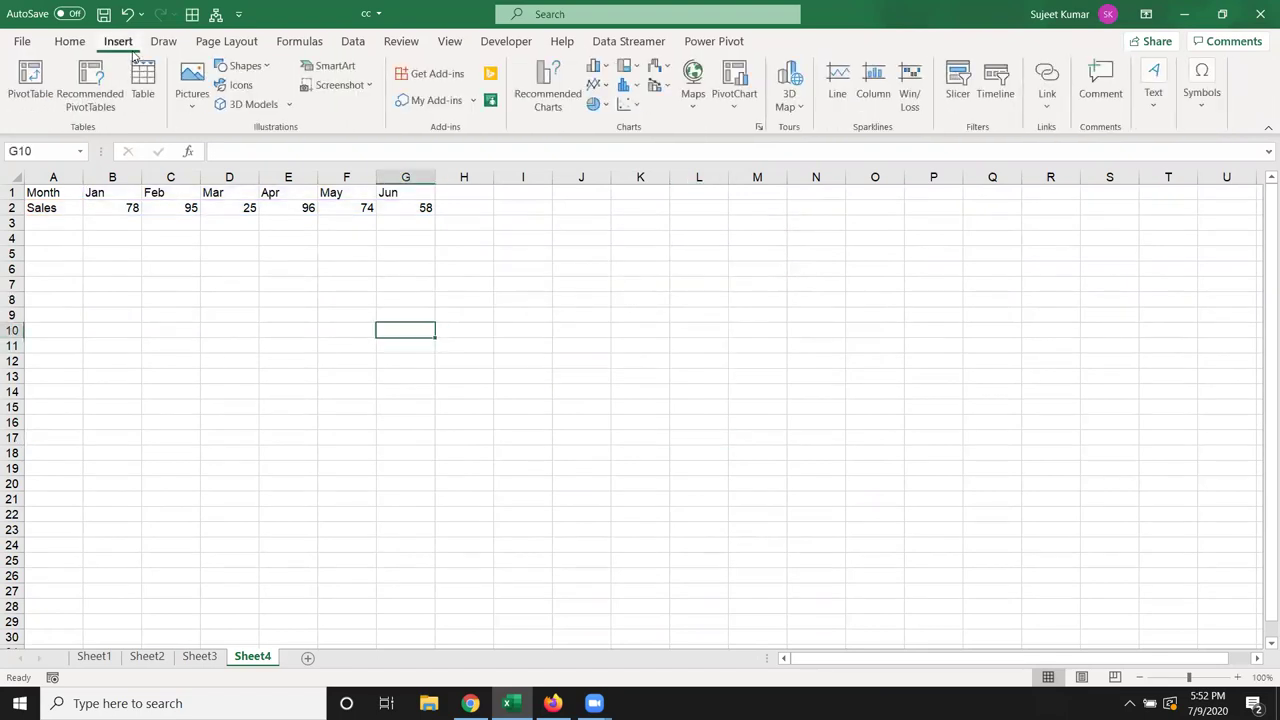
left_click(1201, 90)
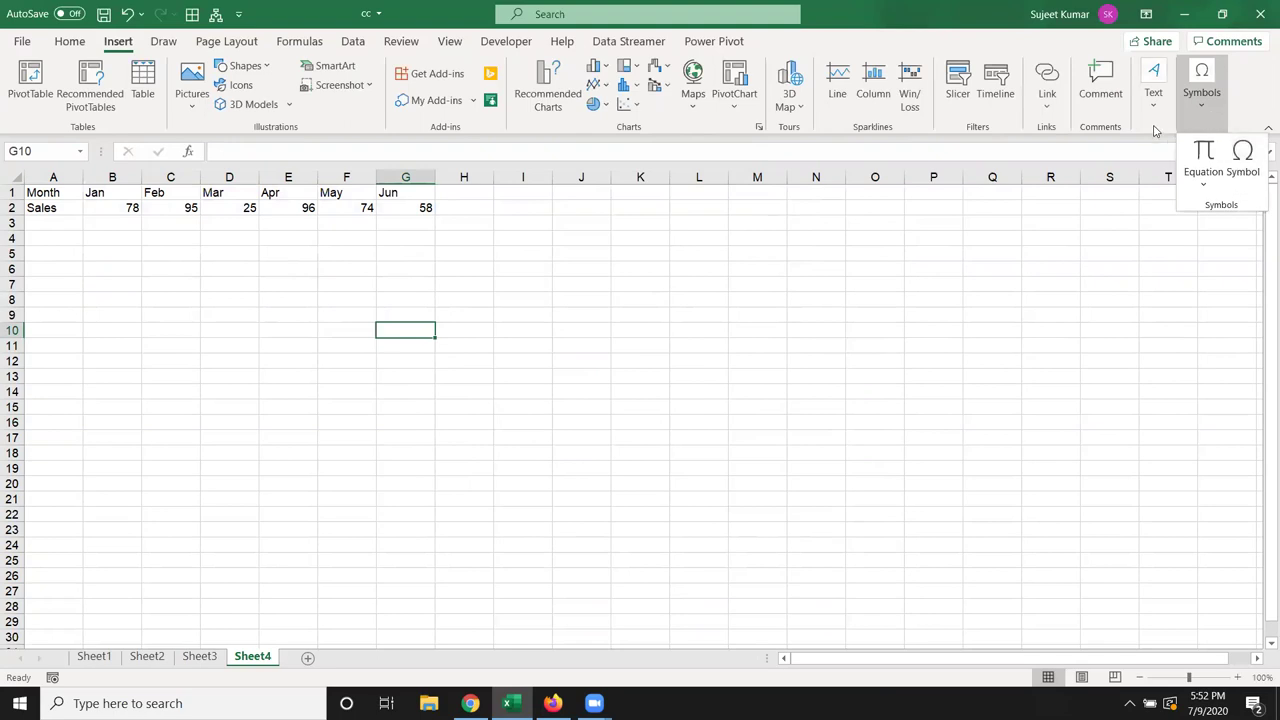
left_click(1153, 95)
left_click(1250, 165)
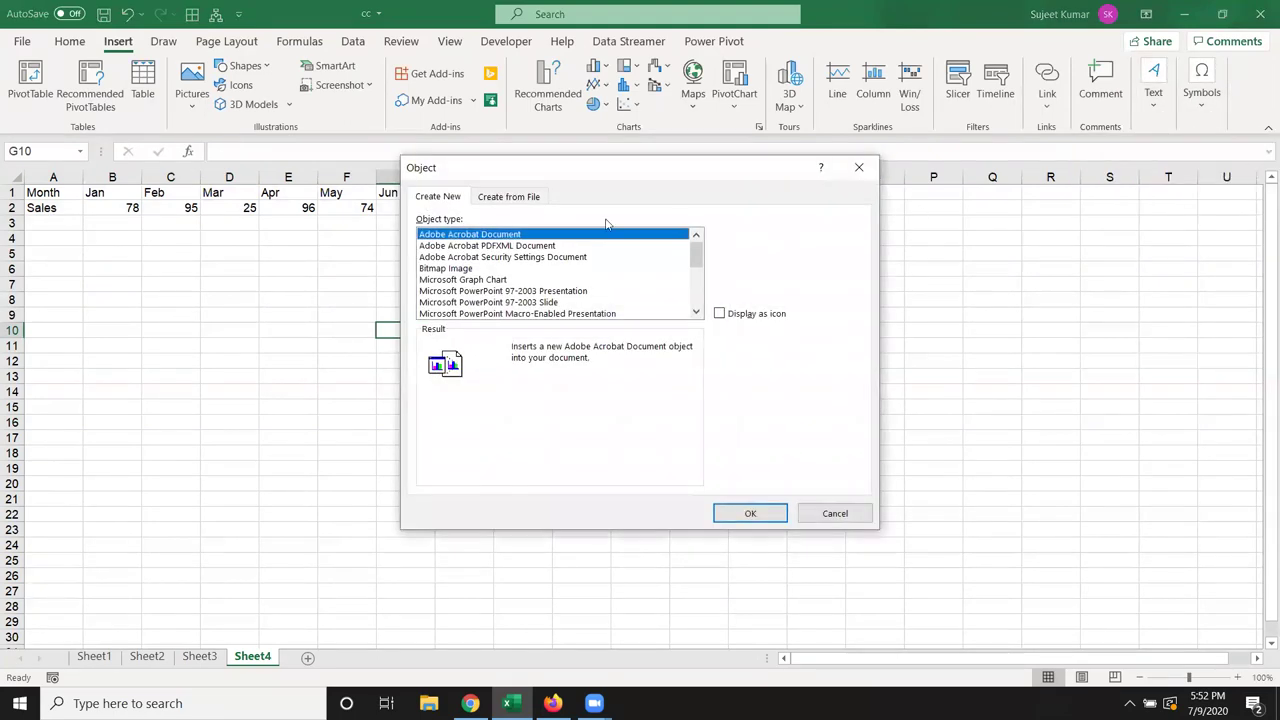
scroll(539, 308, "down", 2)
scroll(539, 294, "up", 1)
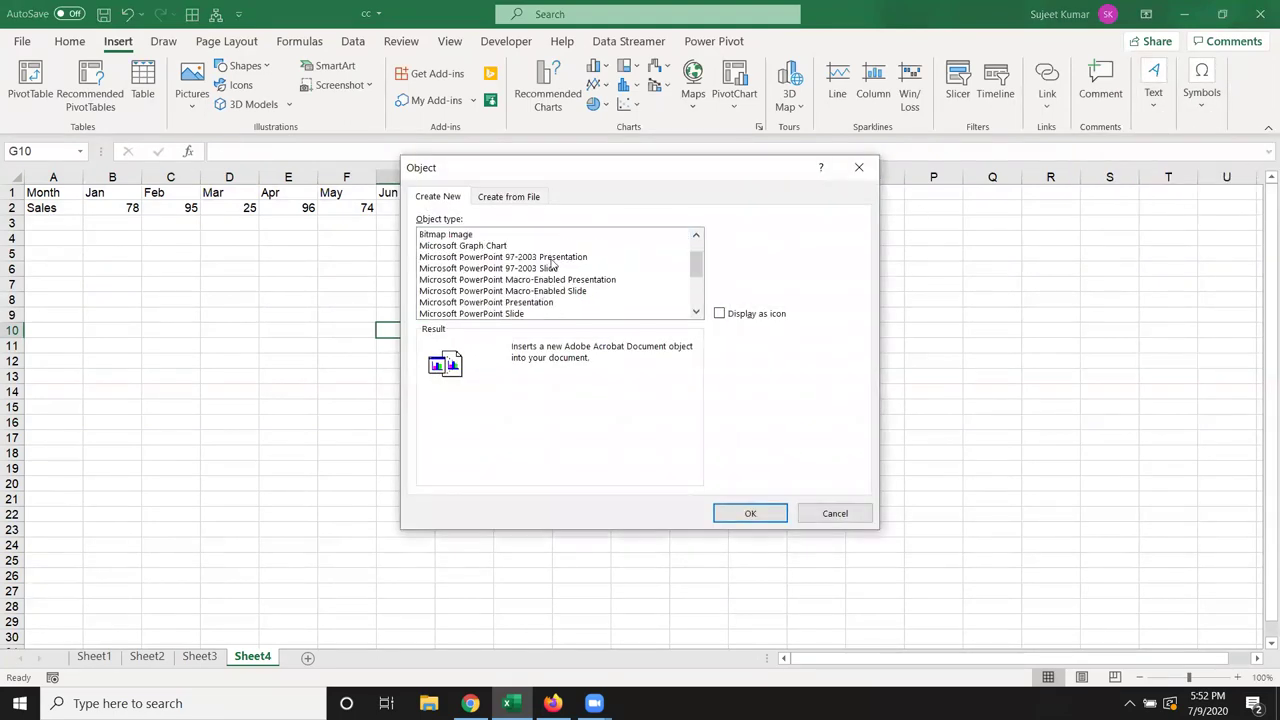
left_click(554, 258)
left_click(750, 514)
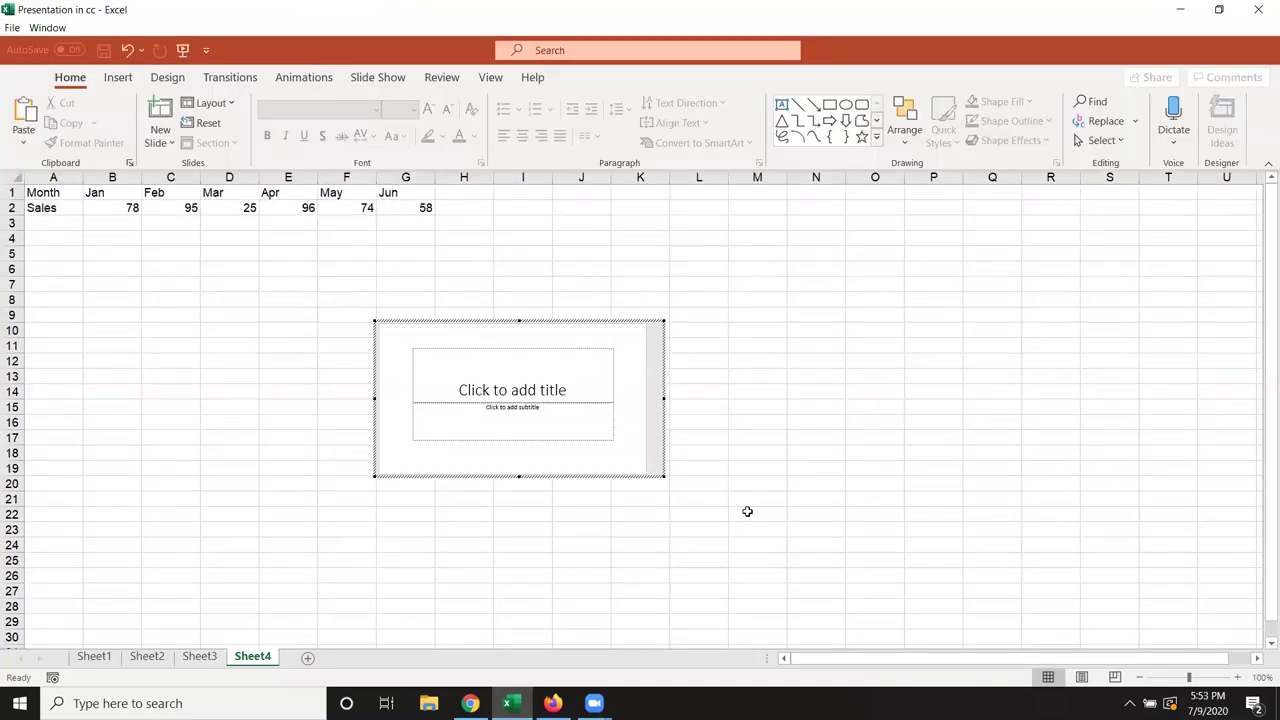
- Delete the subtitle and title placeholders from the embedded slide
left_click(608, 439)
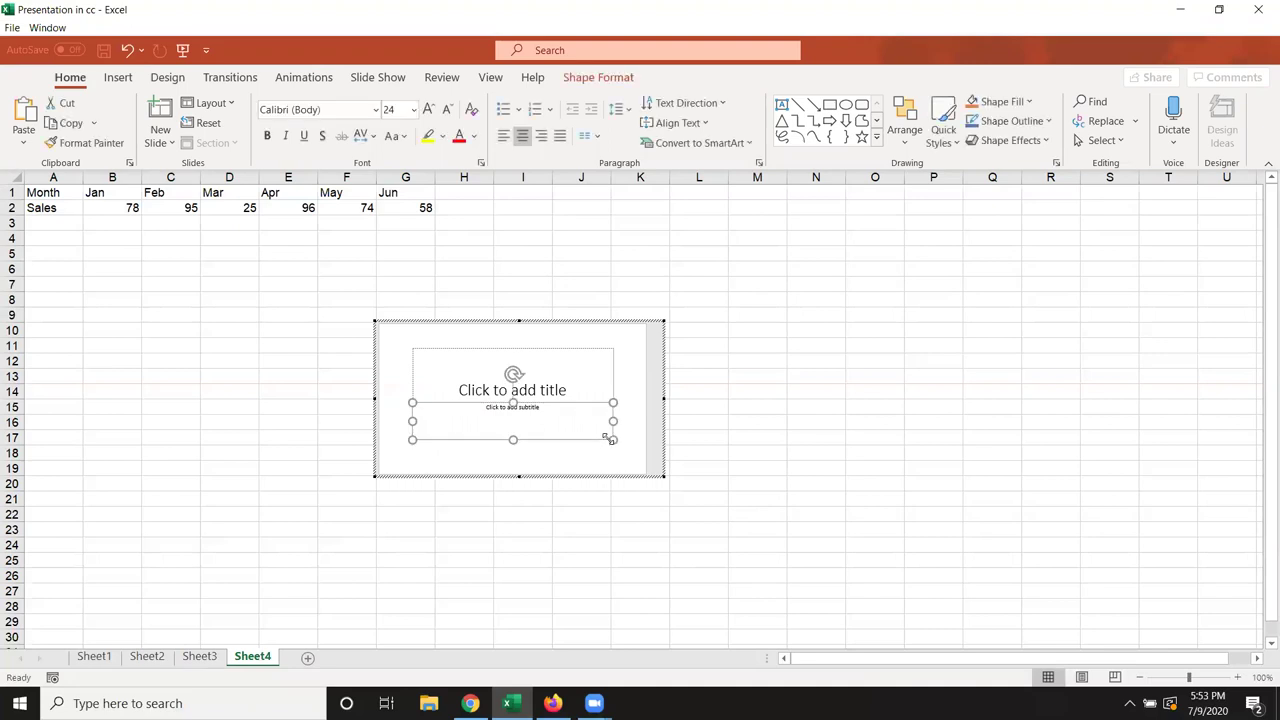
key("Delete")
left_click(566, 346)
key("Delete")
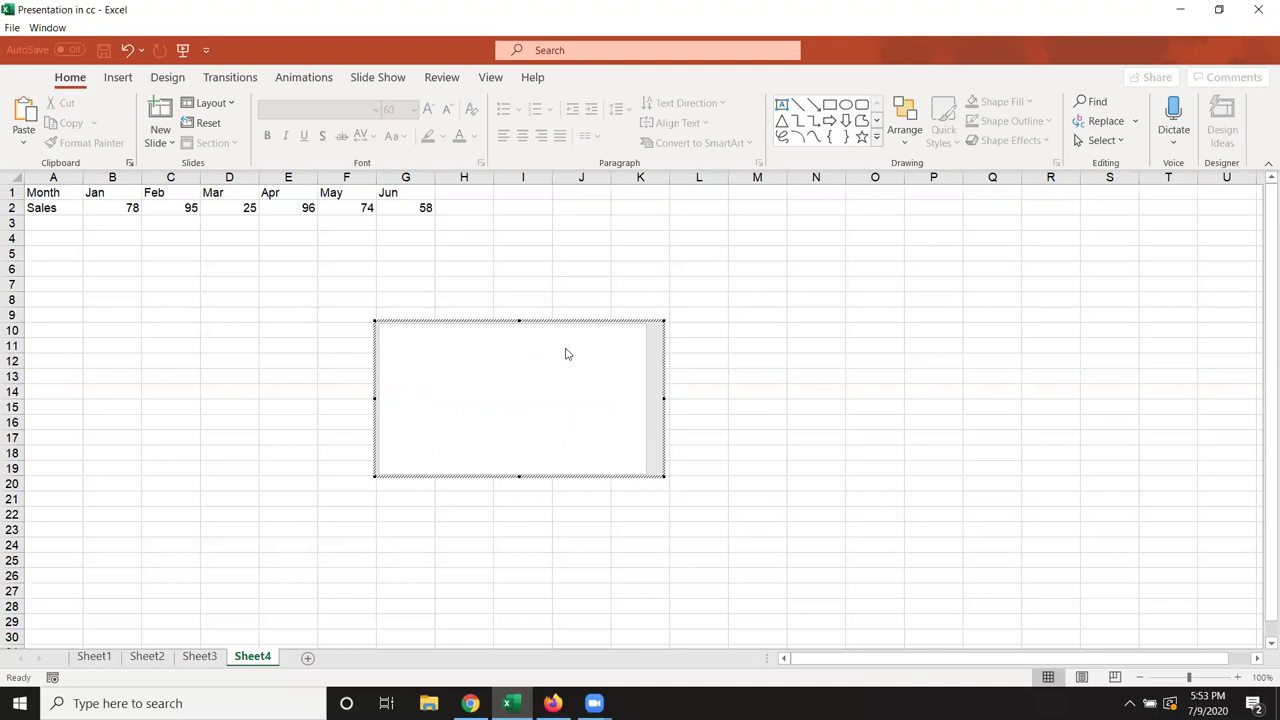
- Paste the Sales column chart, stretch it to fill the slide, and finish slide editing
key("ctrl+v")
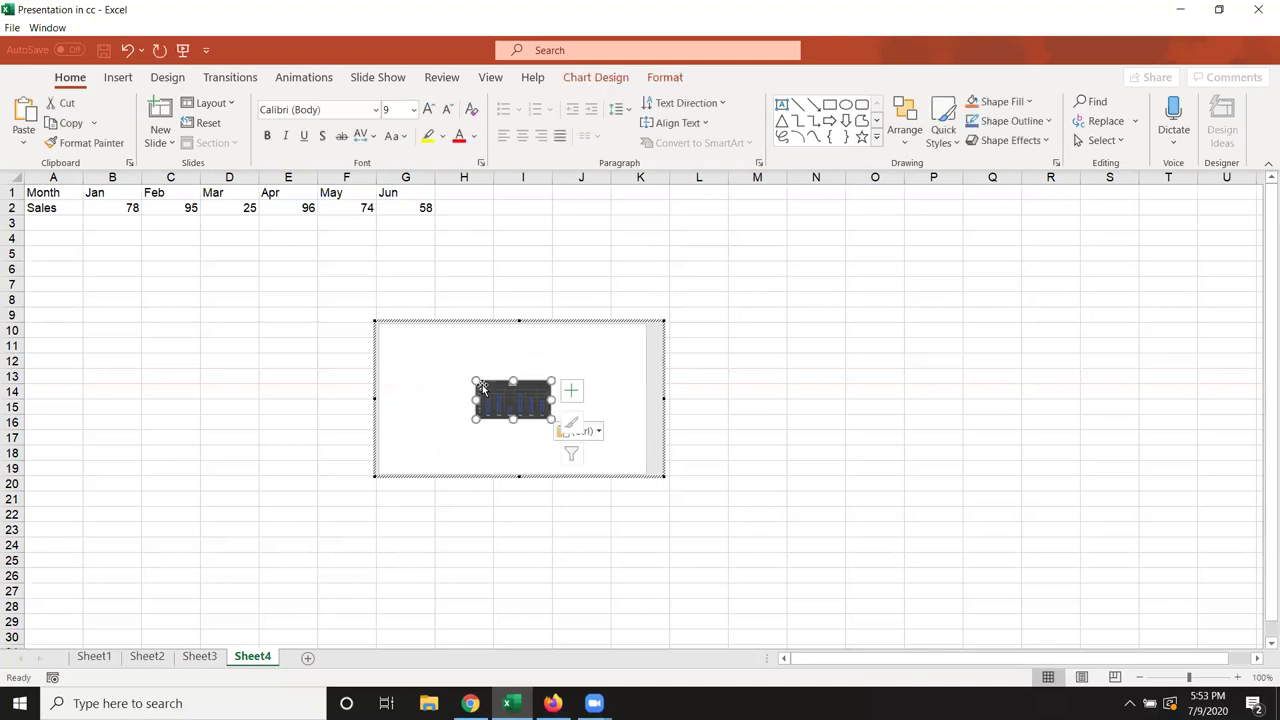
left_click_drag(481, 388, 381, 331)
left_click_drag(552, 418, 642, 469)
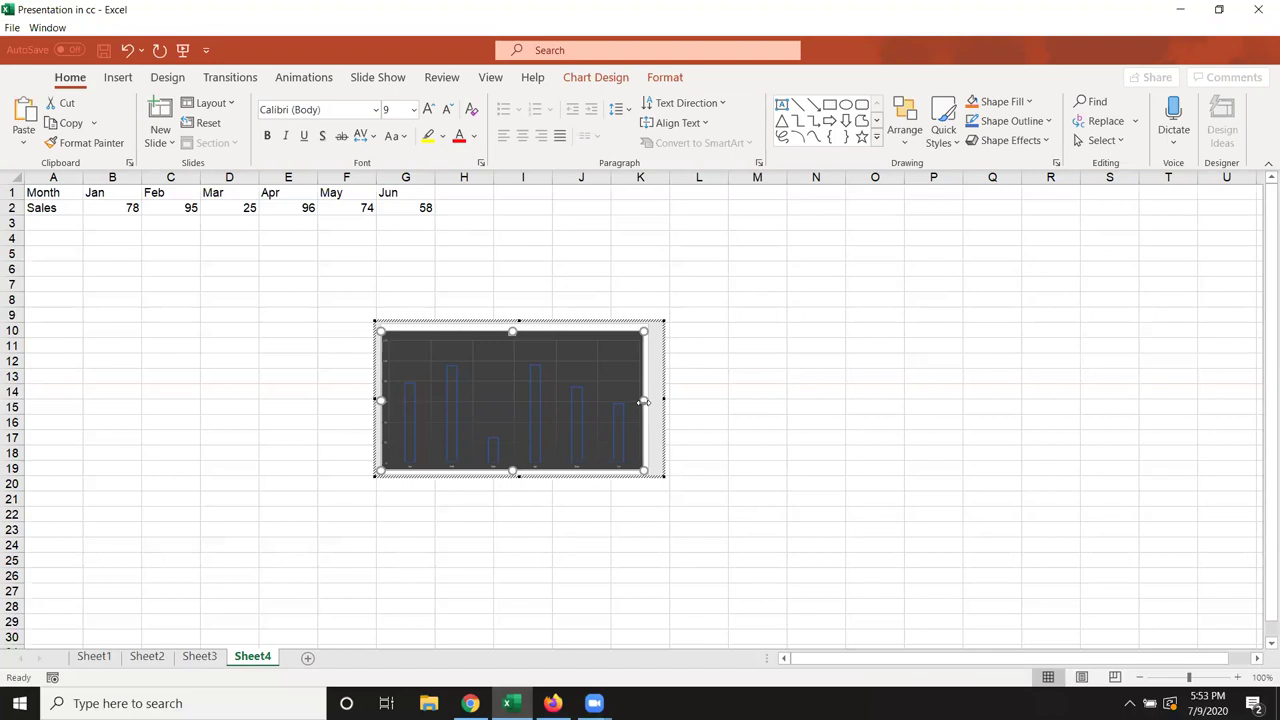
left_click_drag(644, 400, 646, 404)
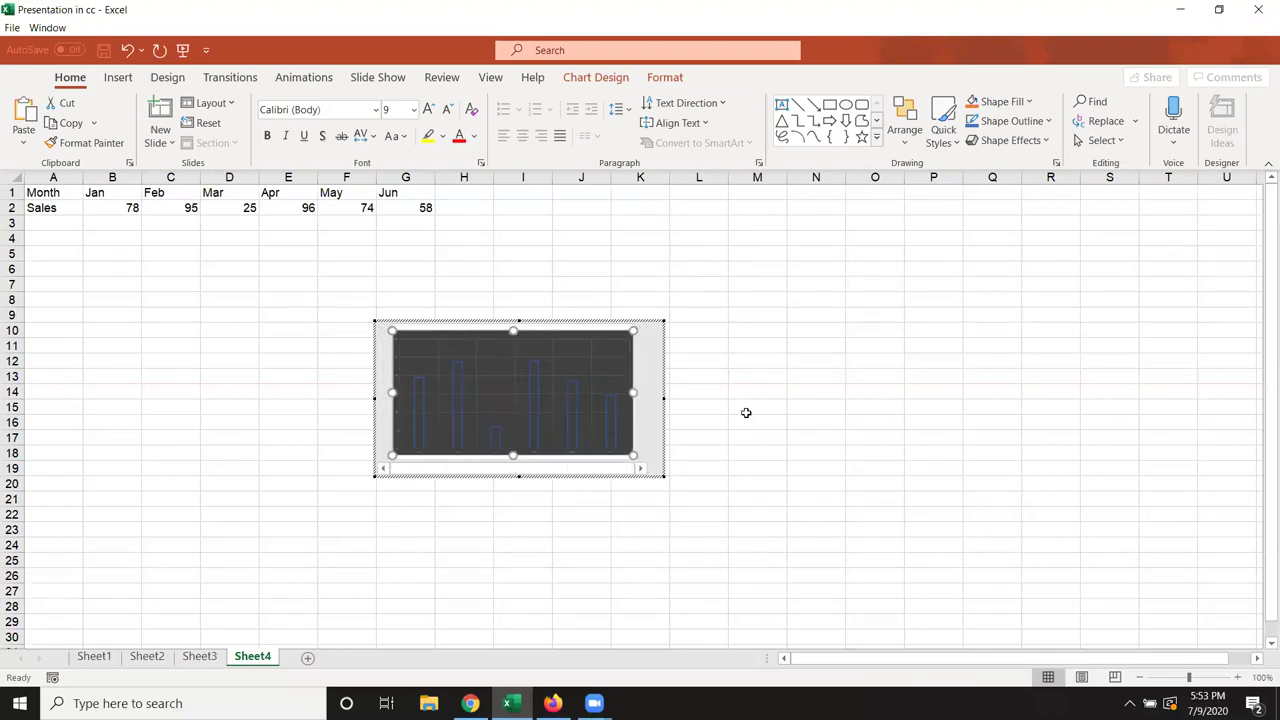
left_click(819, 401)
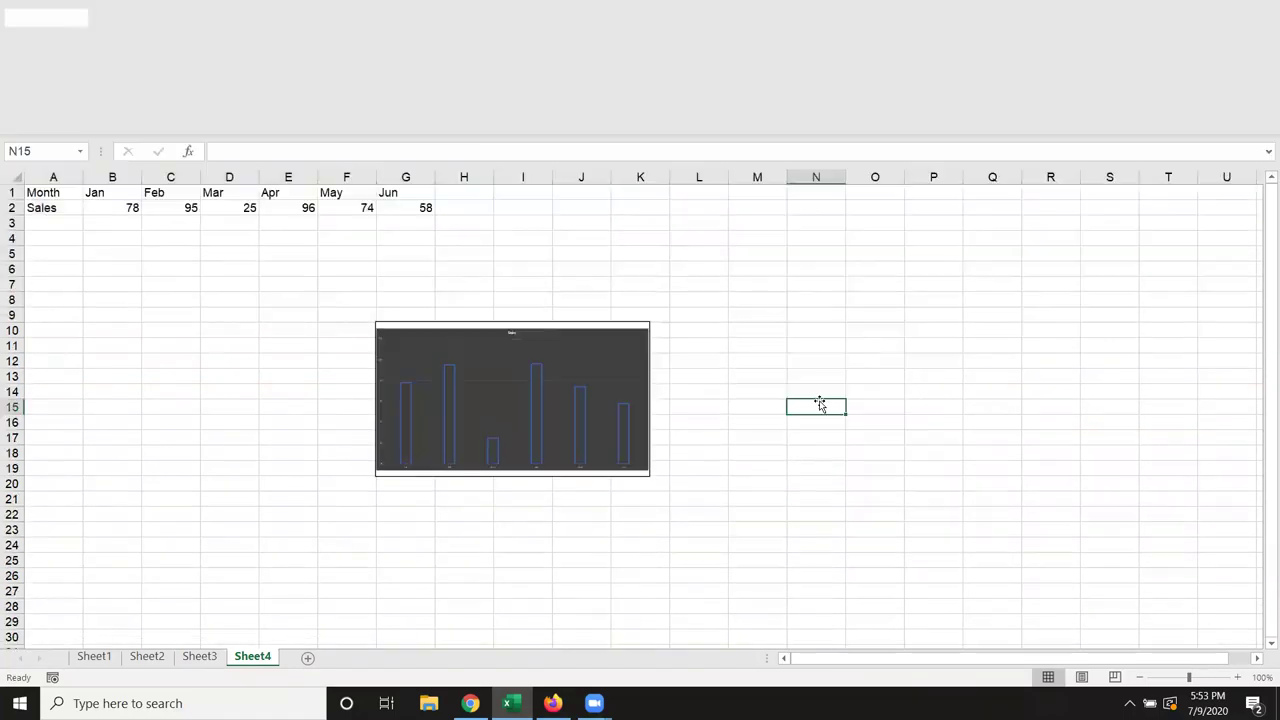
- Select the embedded Sales chart slide, exit its full-screen show, and delete it
left_click(566, 366)
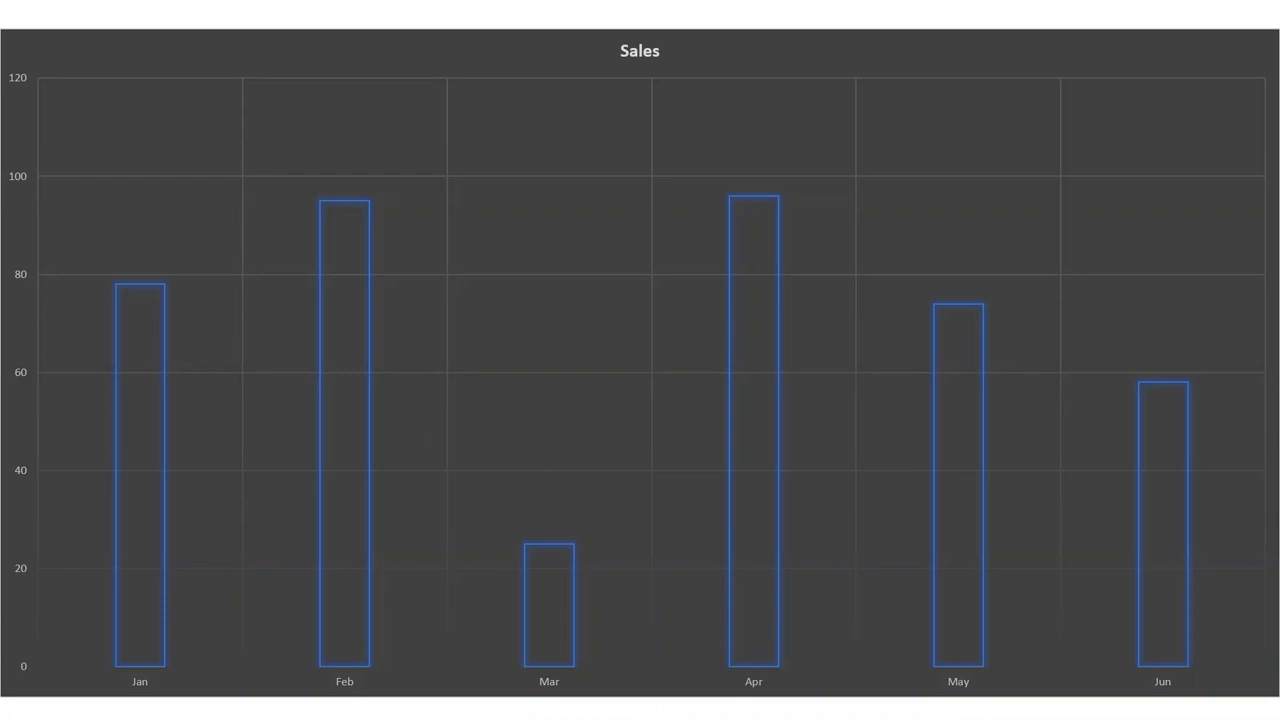
key("Escape")
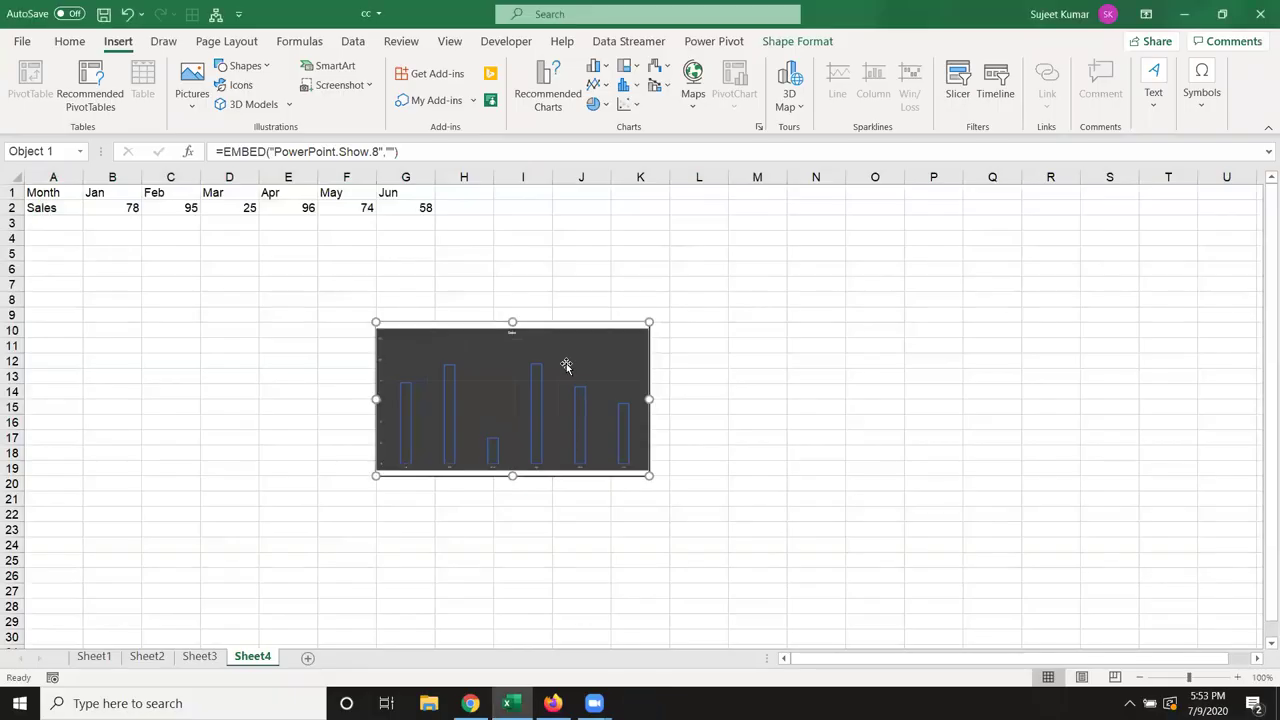
left_click(775, 471)
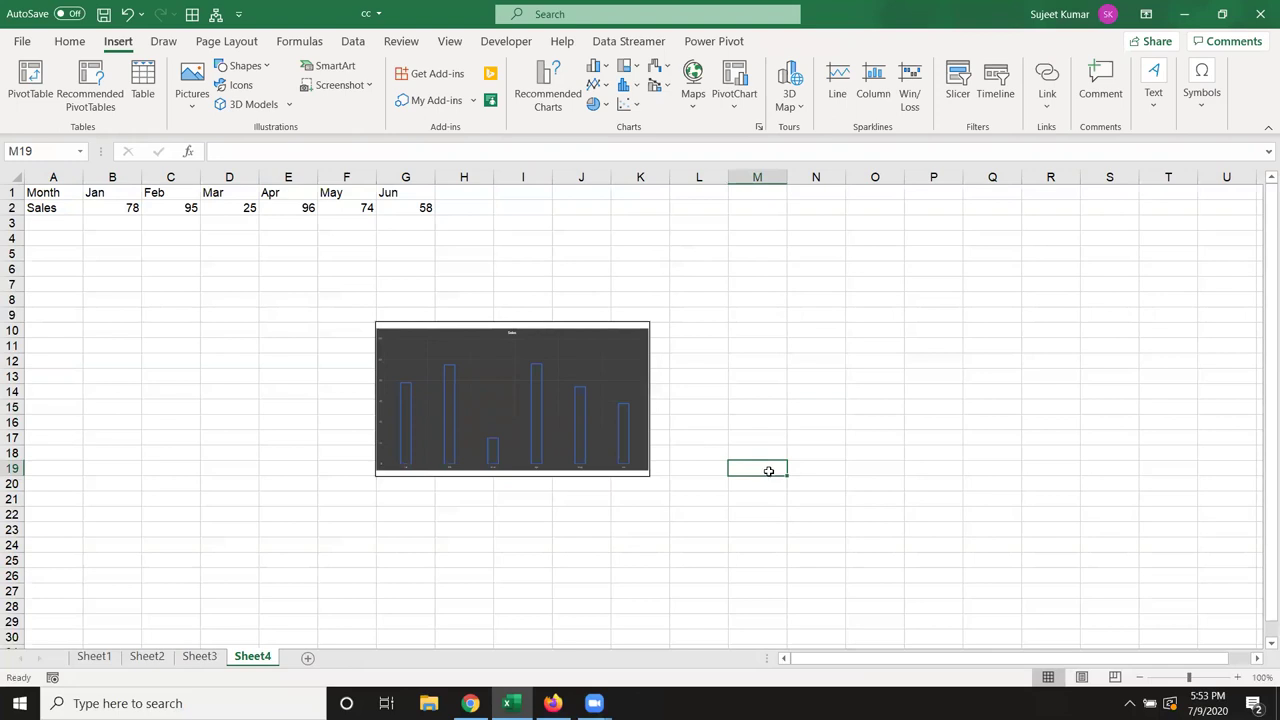
left_click(604, 374)
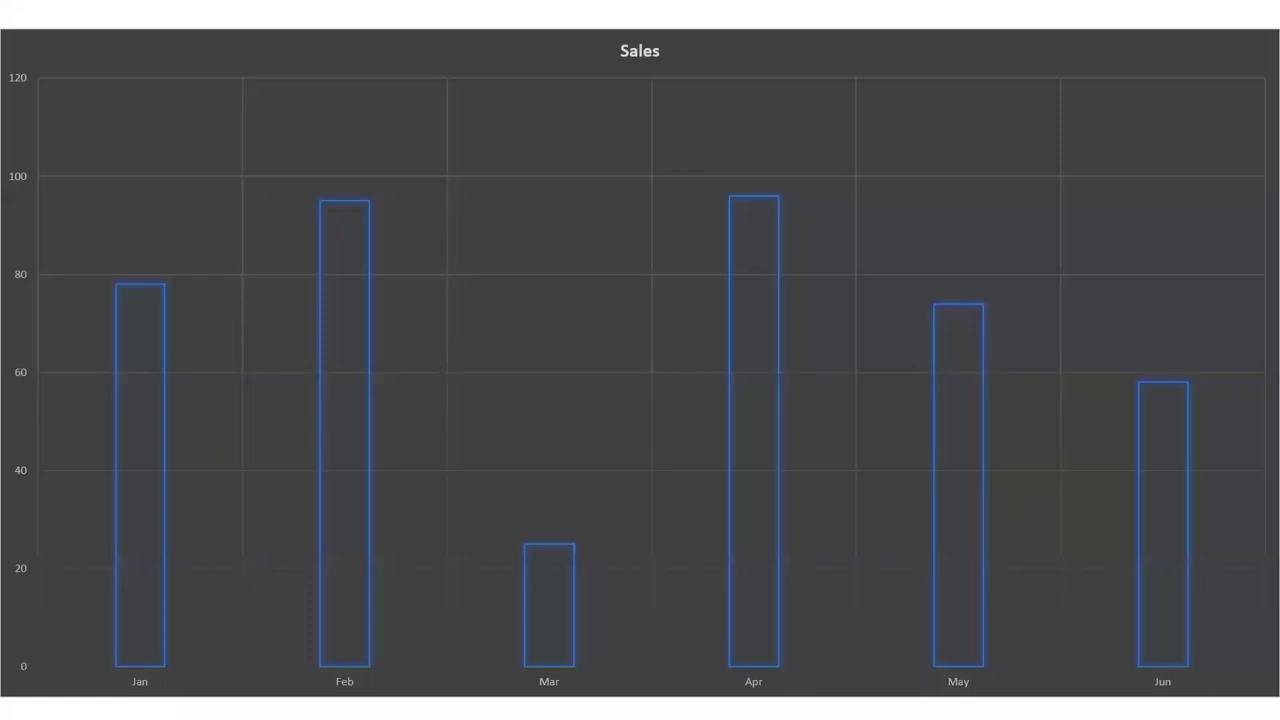
key("Escape")
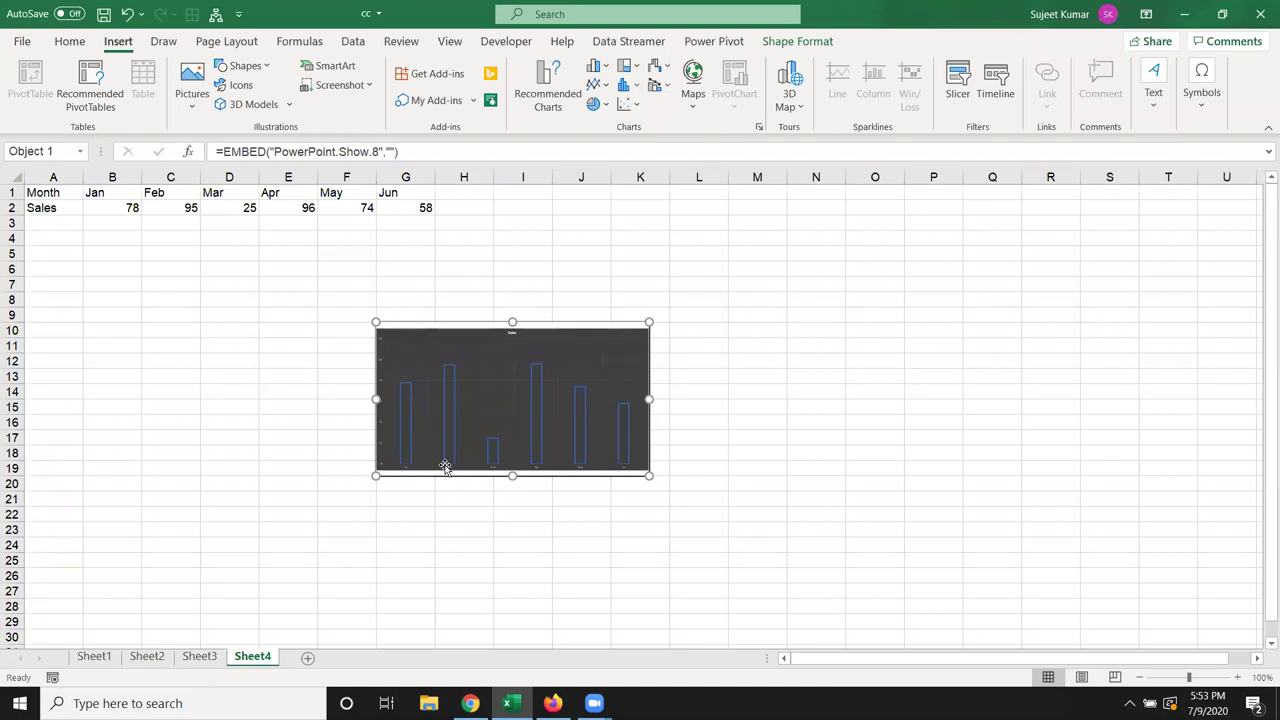
key("Delete")
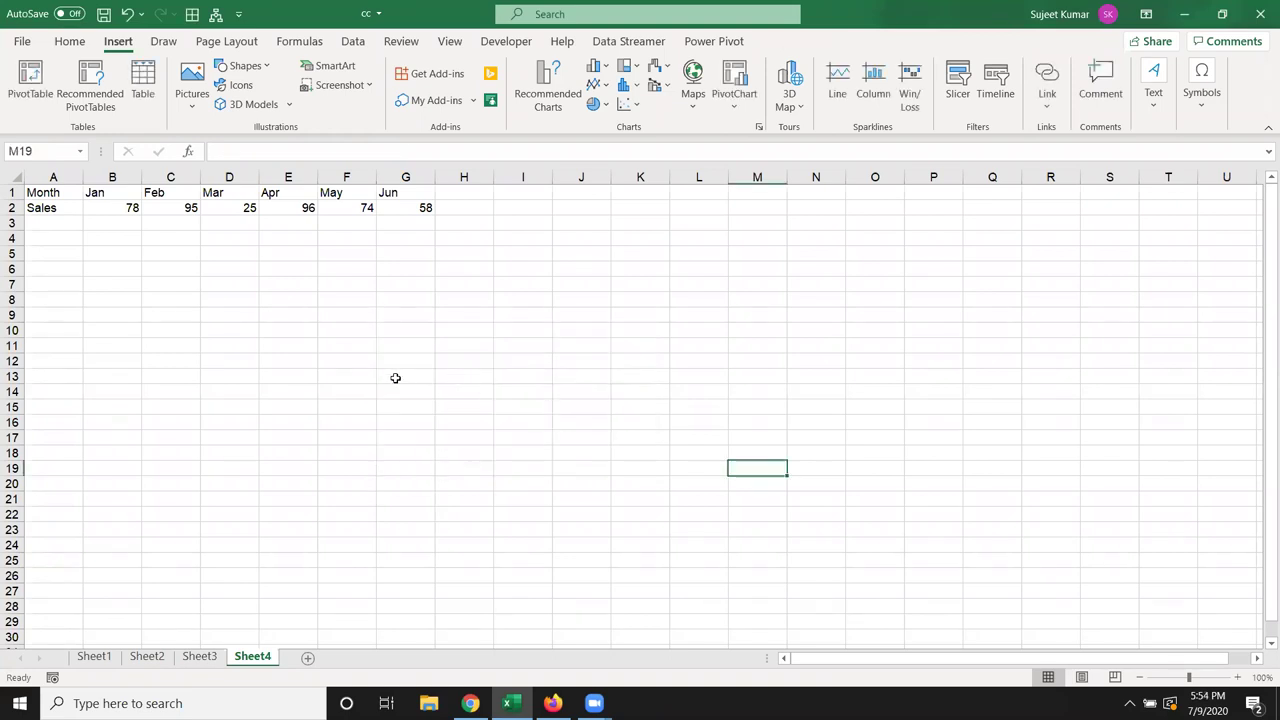
- From cell G13, open the Object dialog on its Create from File tab
left_click(394, 377)
left_click(1164, 104)
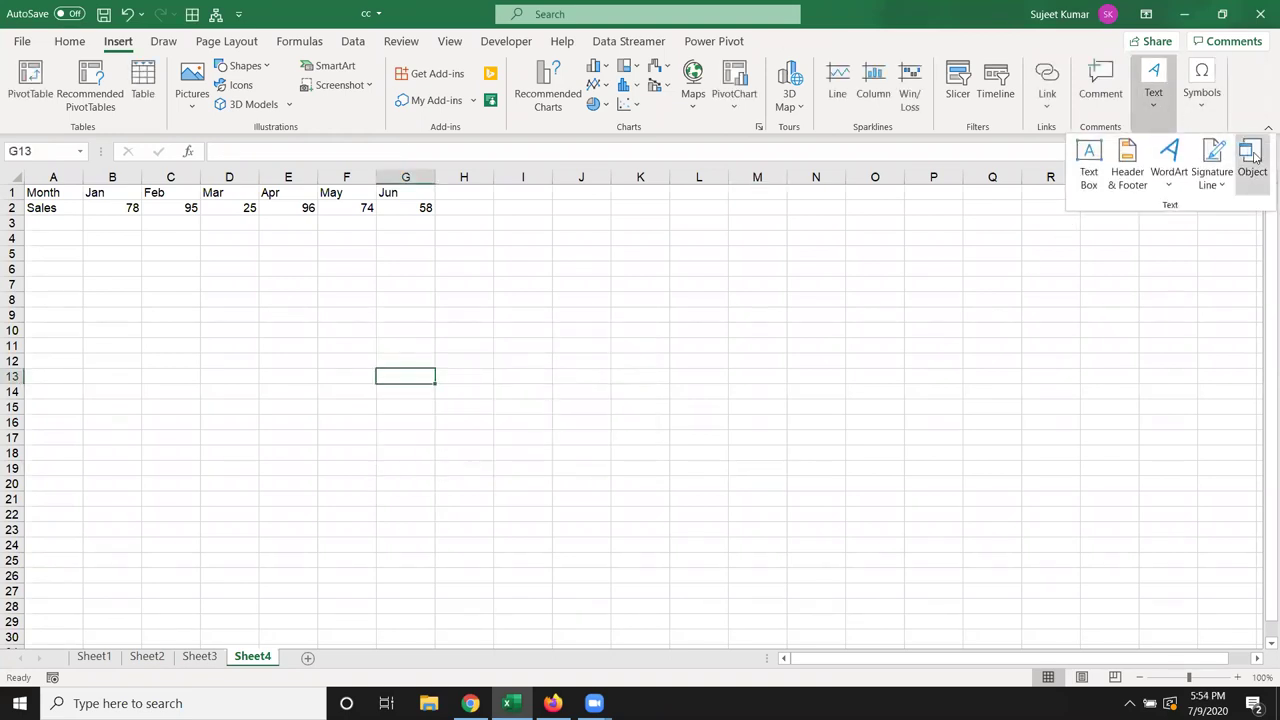
left_click(1256, 158)
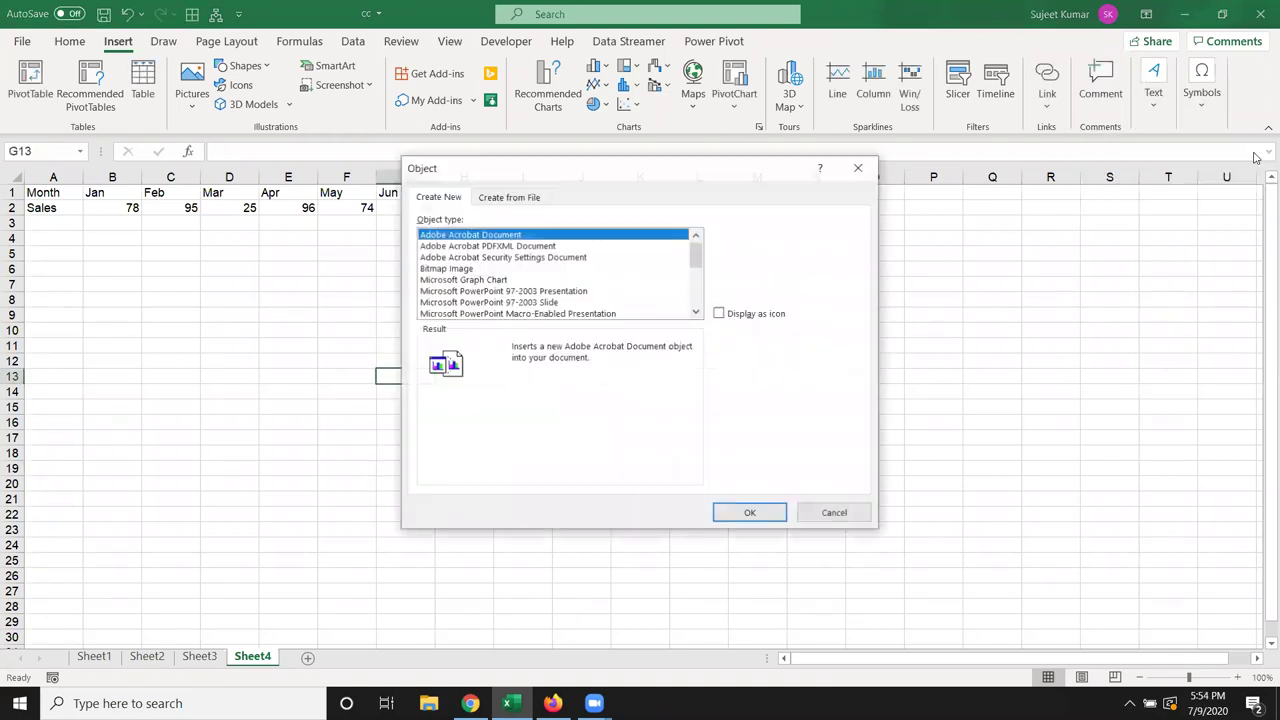
left_click(518, 199)
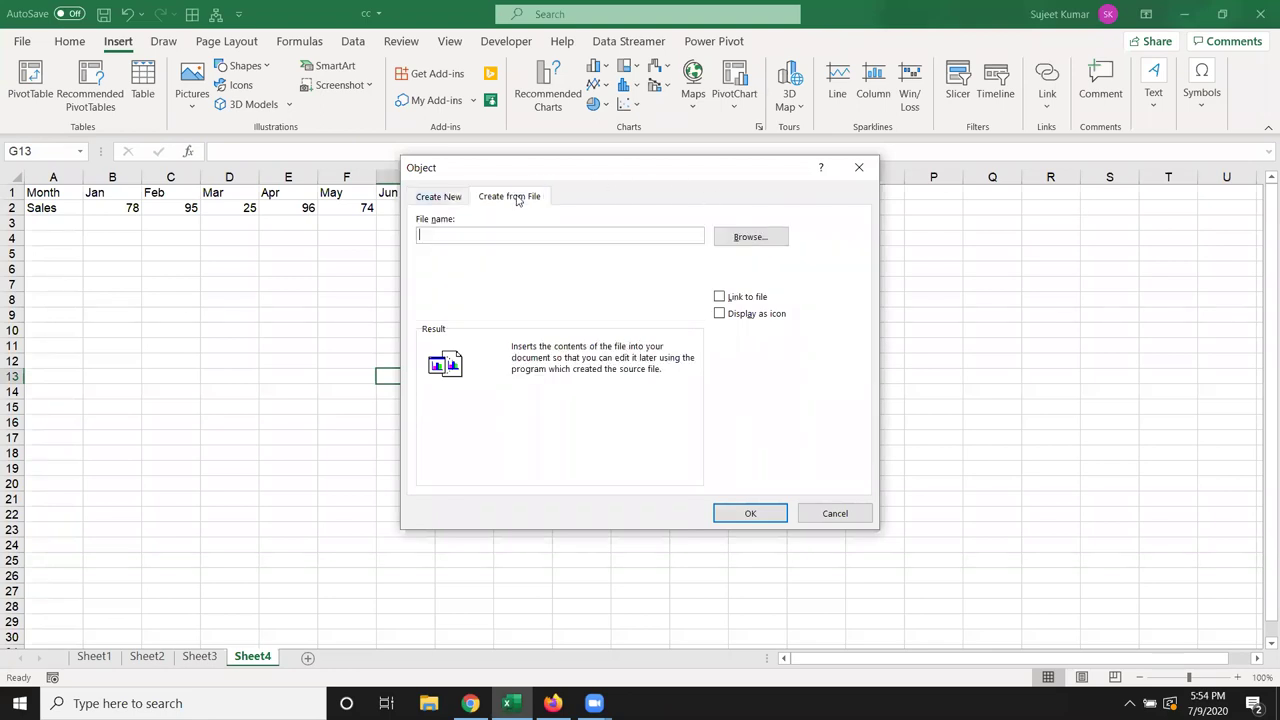
left_click(762, 240)
- Browse Documents to choose Cells.jpg and turn on Link to file
left_click(762, 240)
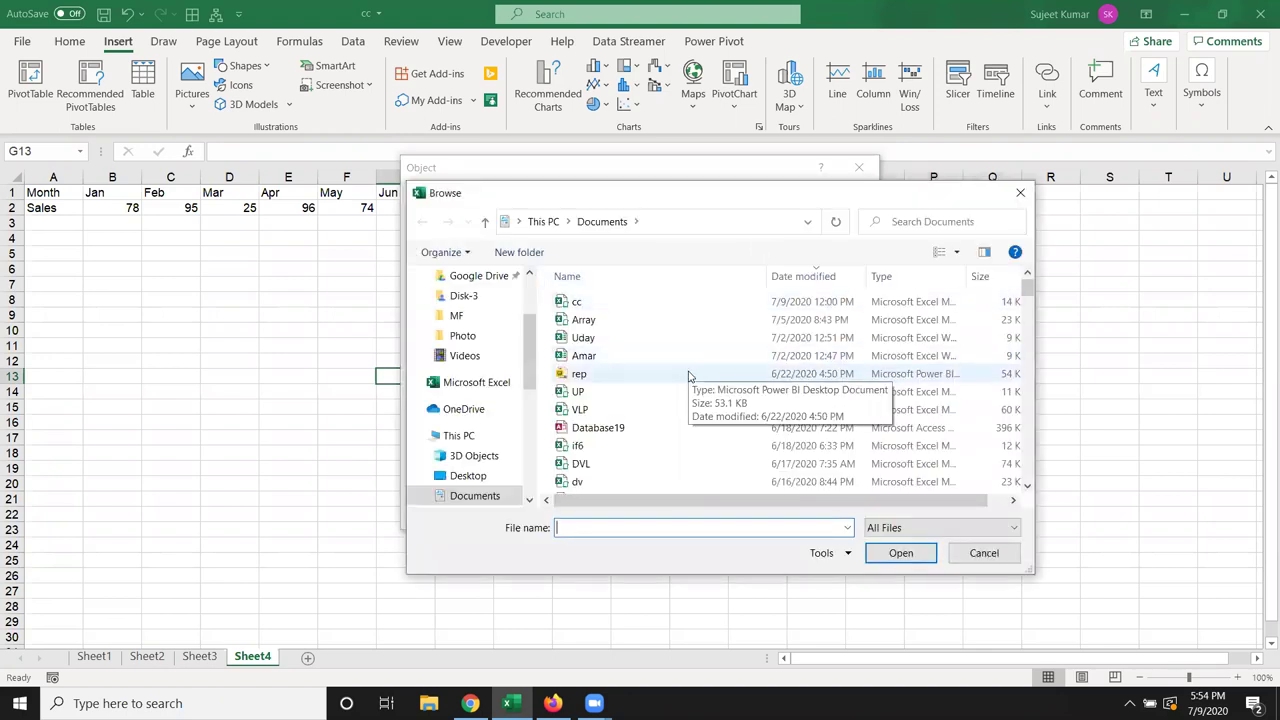
scroll(686, 385, "down", 2)
scroll(656, 339, "down", 3)
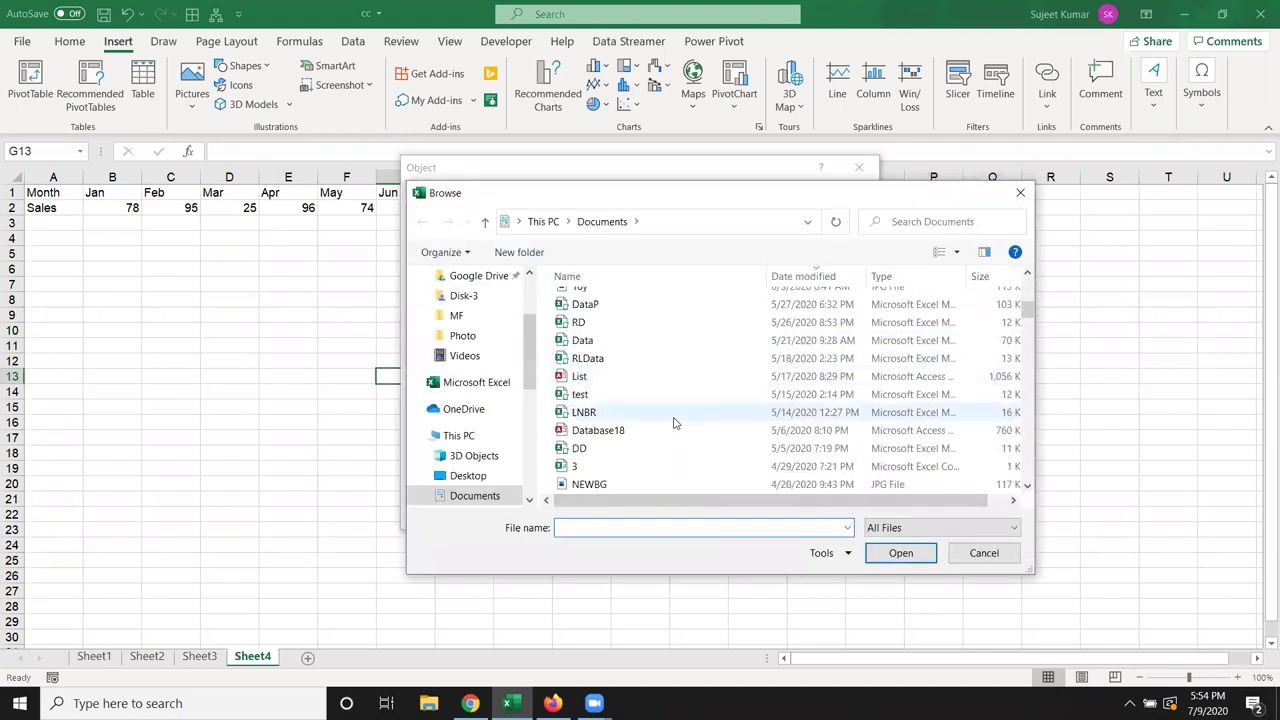
scroll(648, 393, "down", 3)
scroll(652, 405, "down", 3)
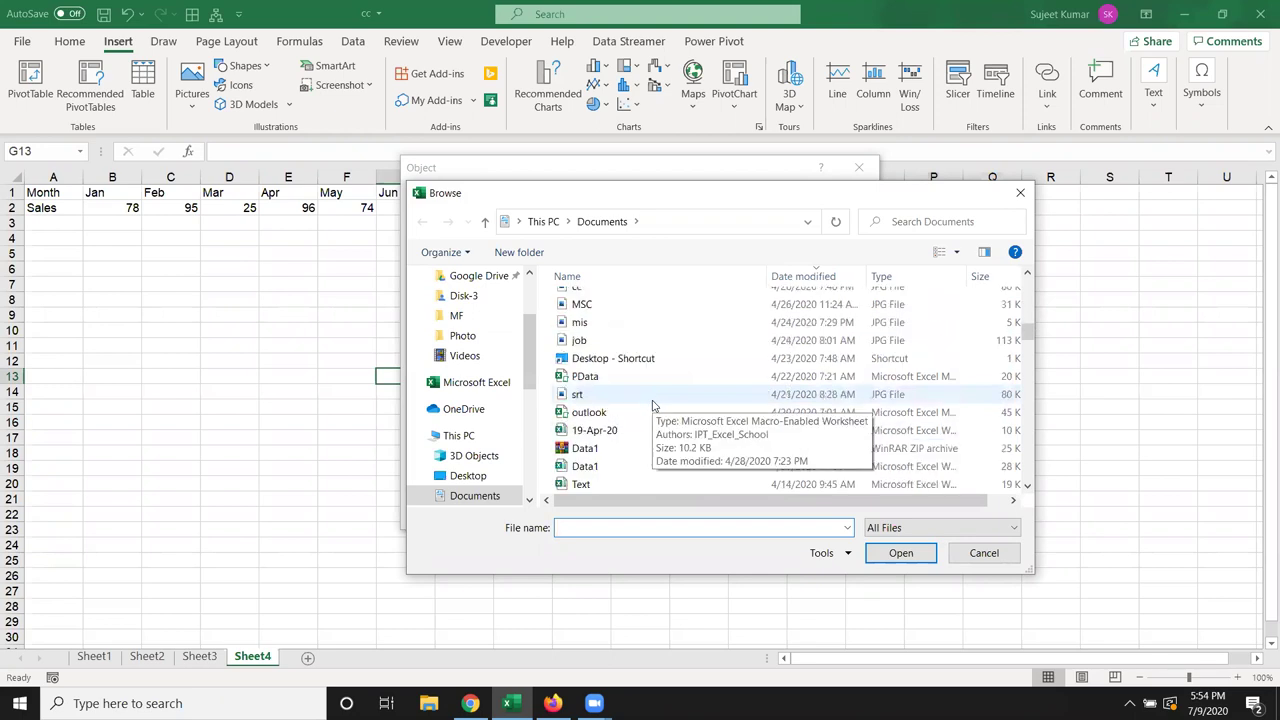
scroll(656, 420, "down", 2)
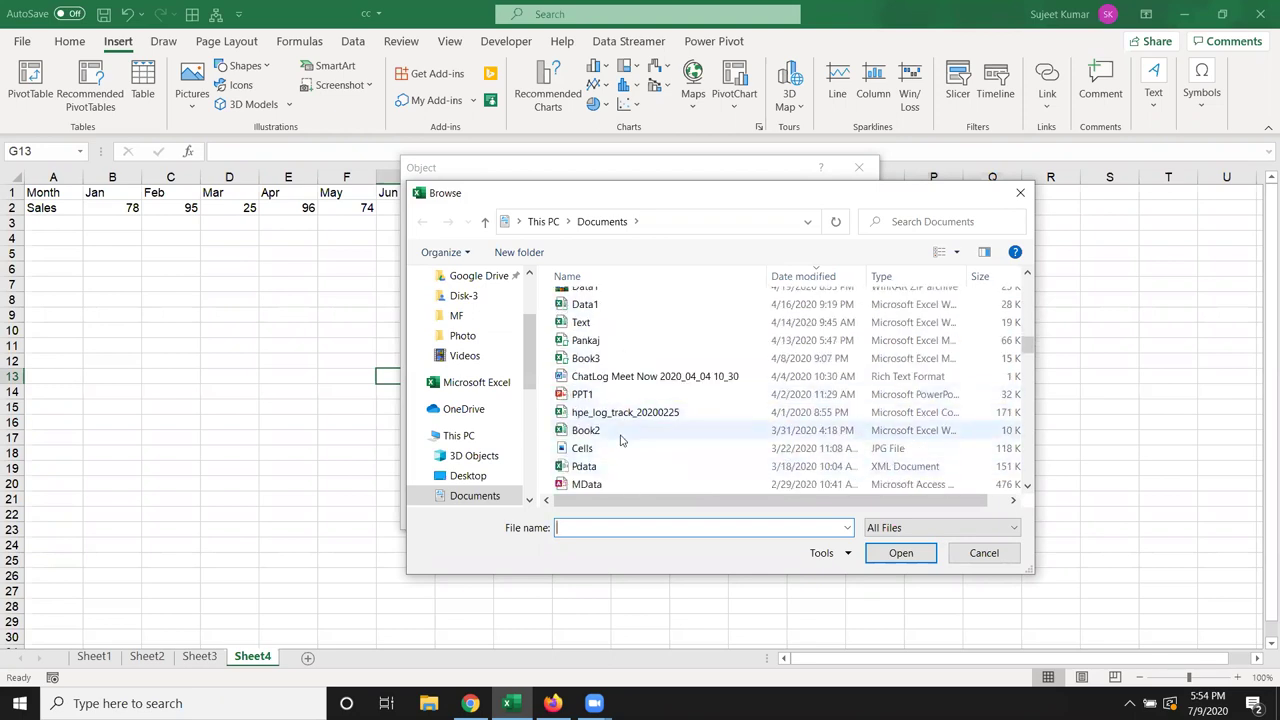
scroll(623, 436, "down", 2)
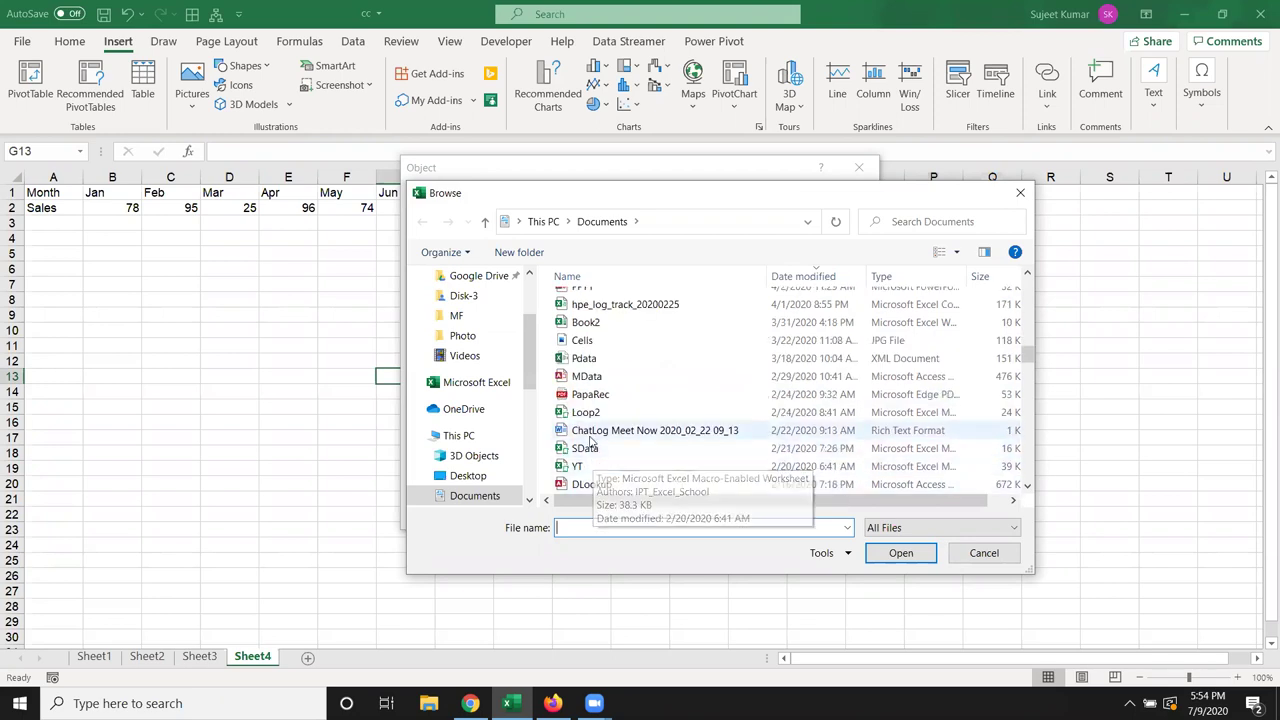
left_click(588, 342)
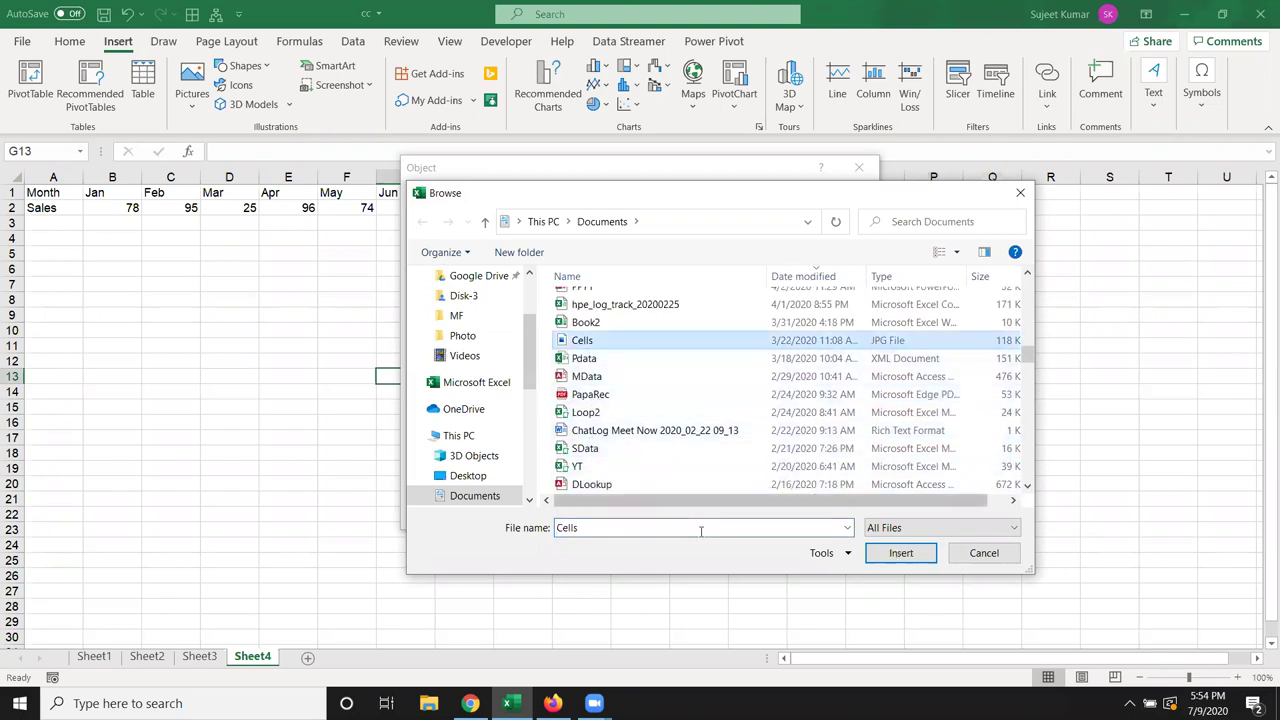
left_click(888, 557)
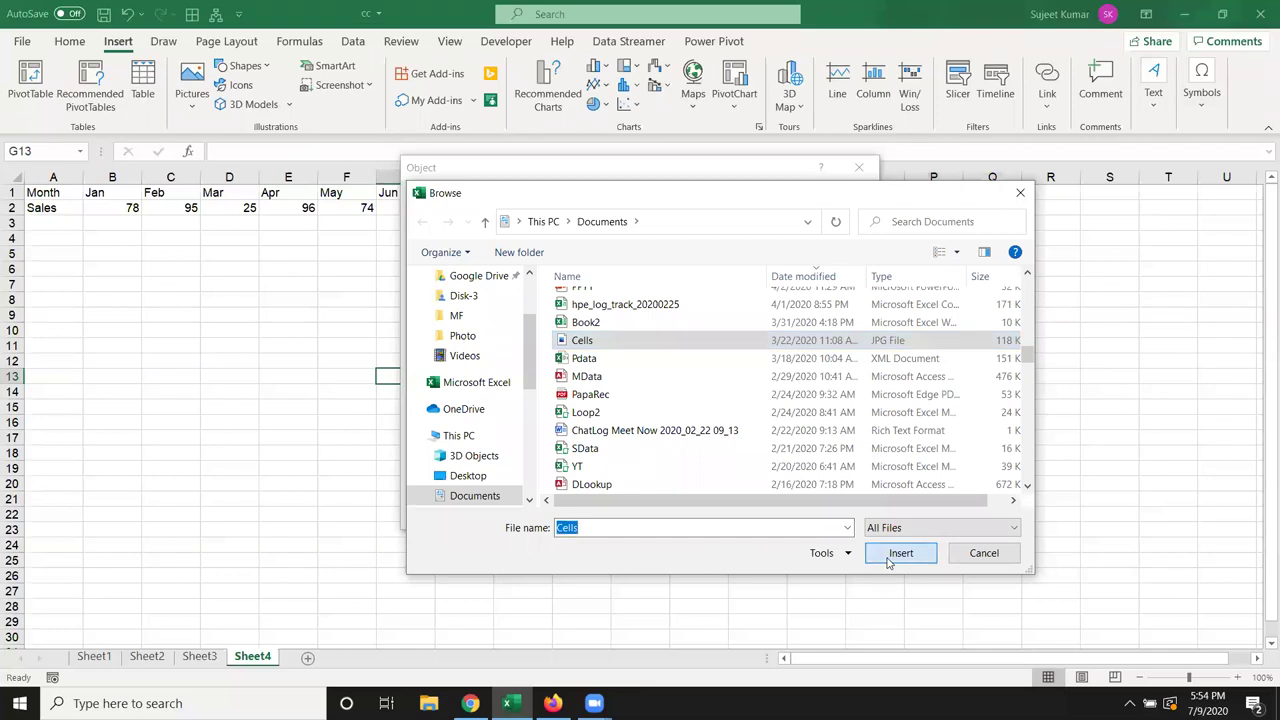
left_click(744, 297)
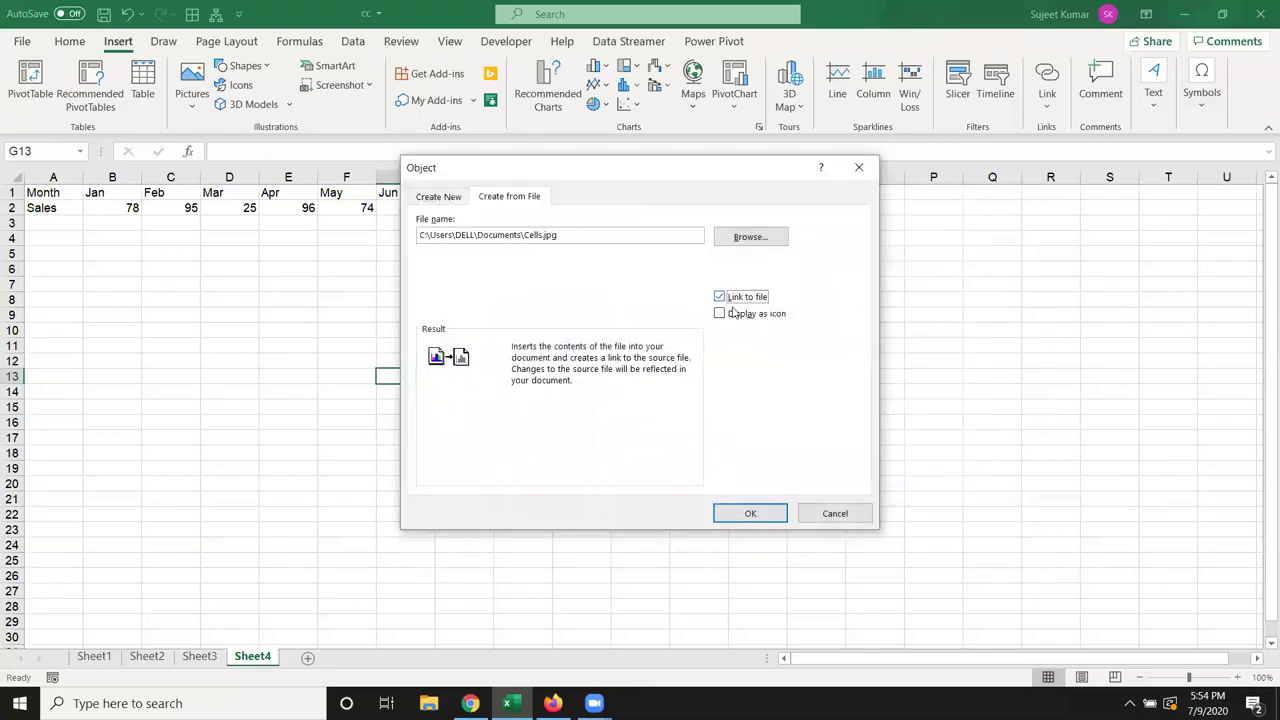
- Set the linked Cells.jpg object to display as an icon, using the picture-style icon
left_click(731, 314)
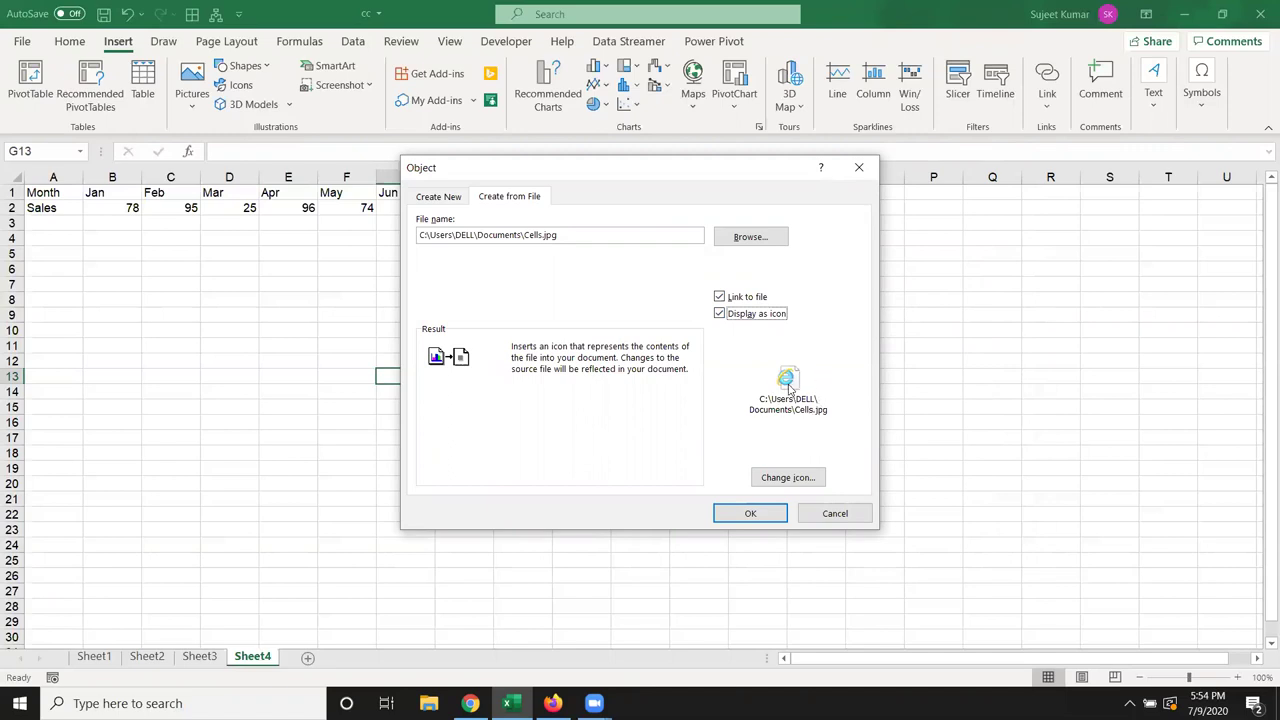
left_click(788, 478)
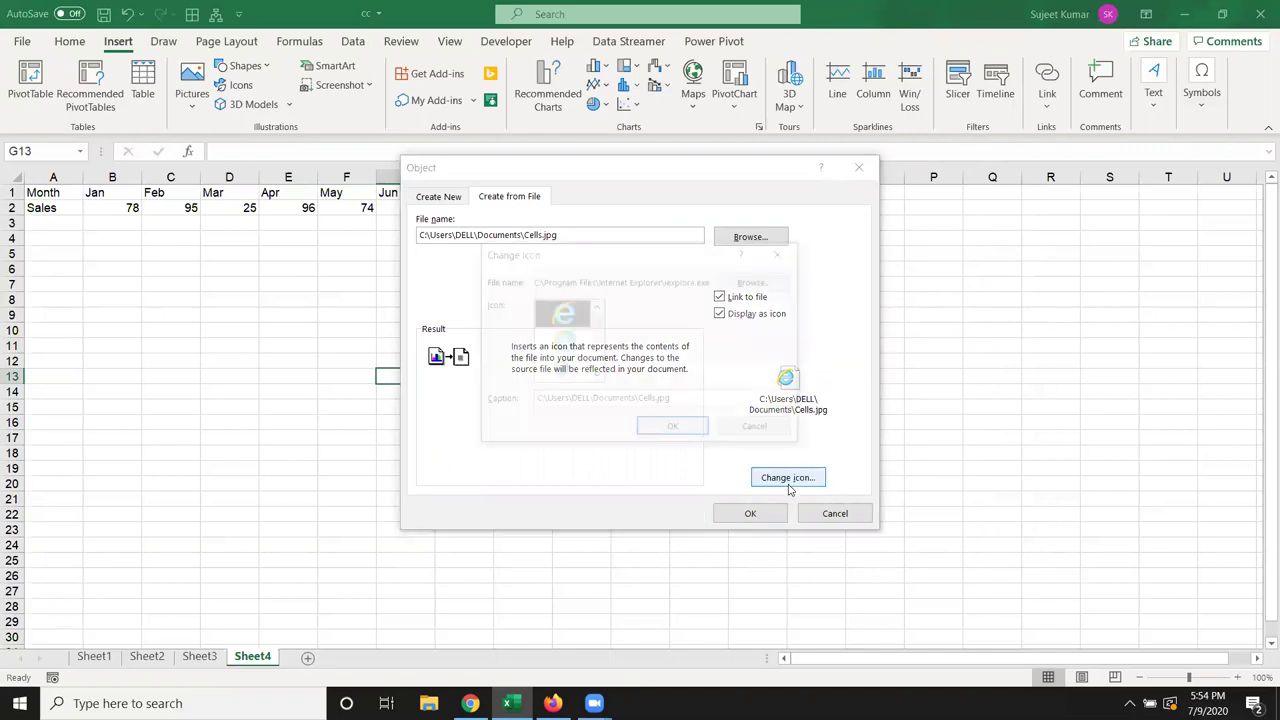
left_click(597, 374)
left_click(597, 374)
left_click(597, 374)
left_click_drag(598, 342, 597, 340)
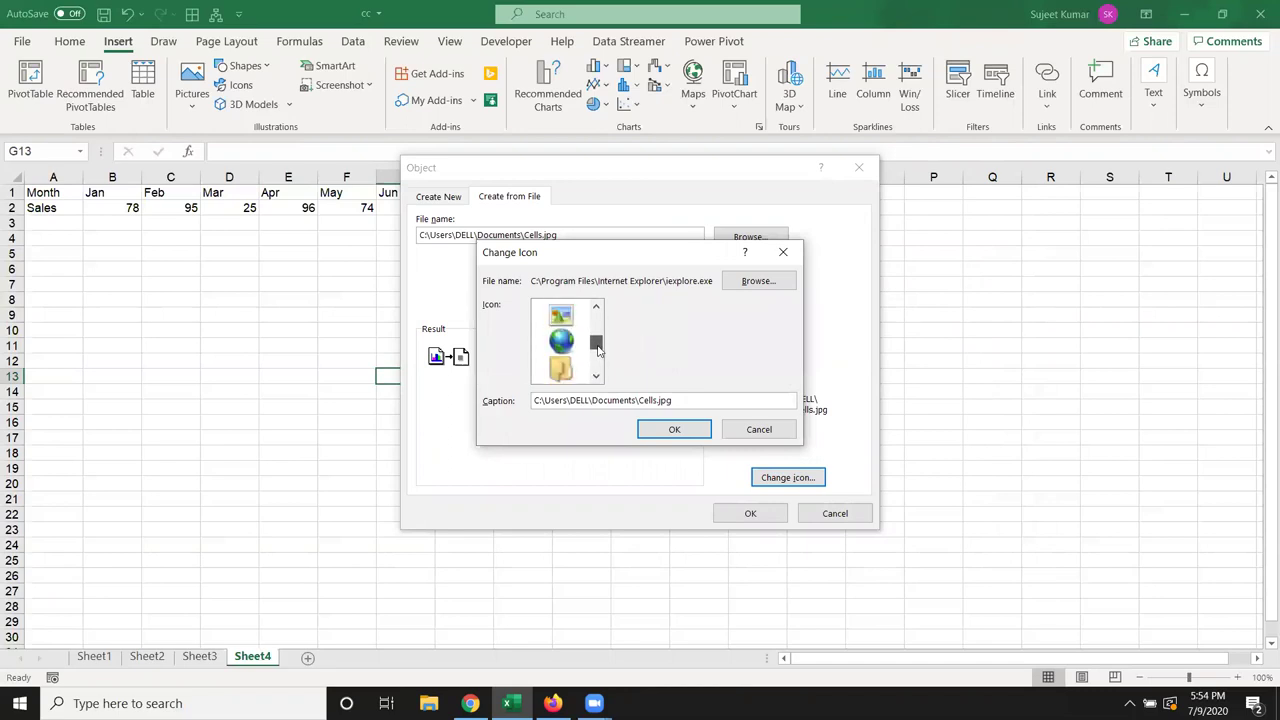
left_click(650, 432)
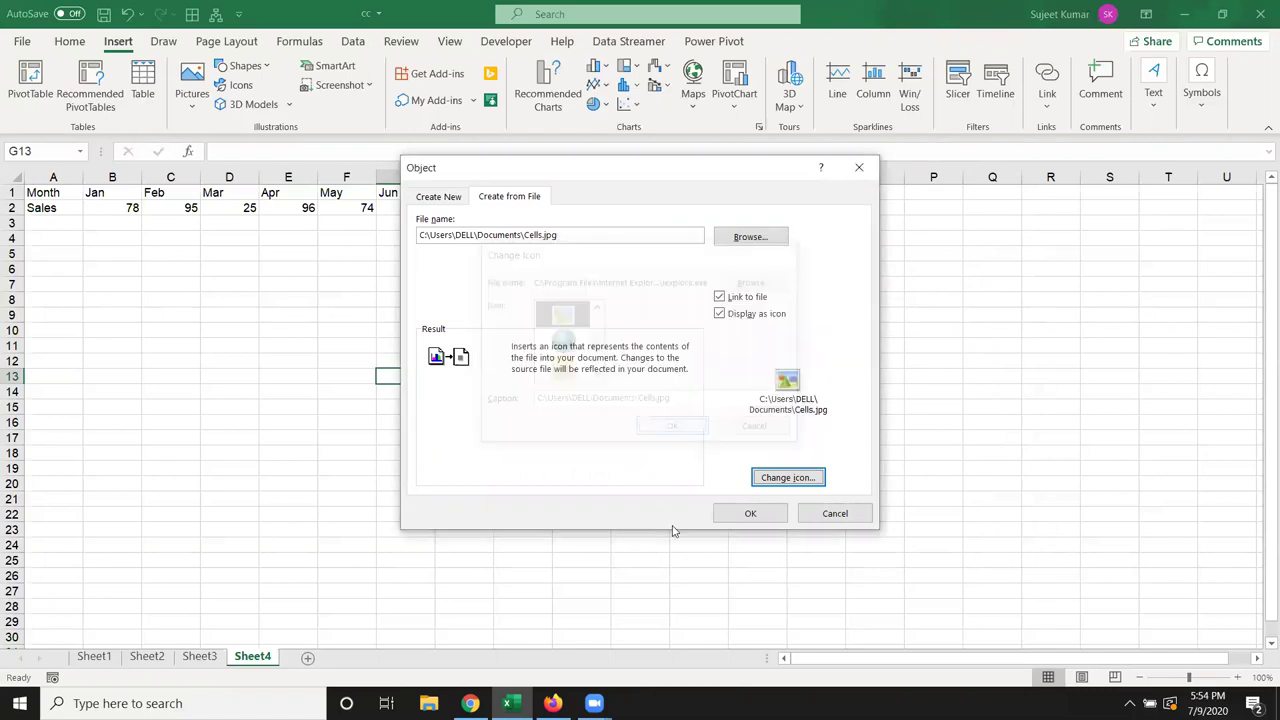
left_click(771, 516)
- Place the Cells.jpg icon object below the sales table and test-open it, dismissing the Open-with prompt
left_click(771, 516)
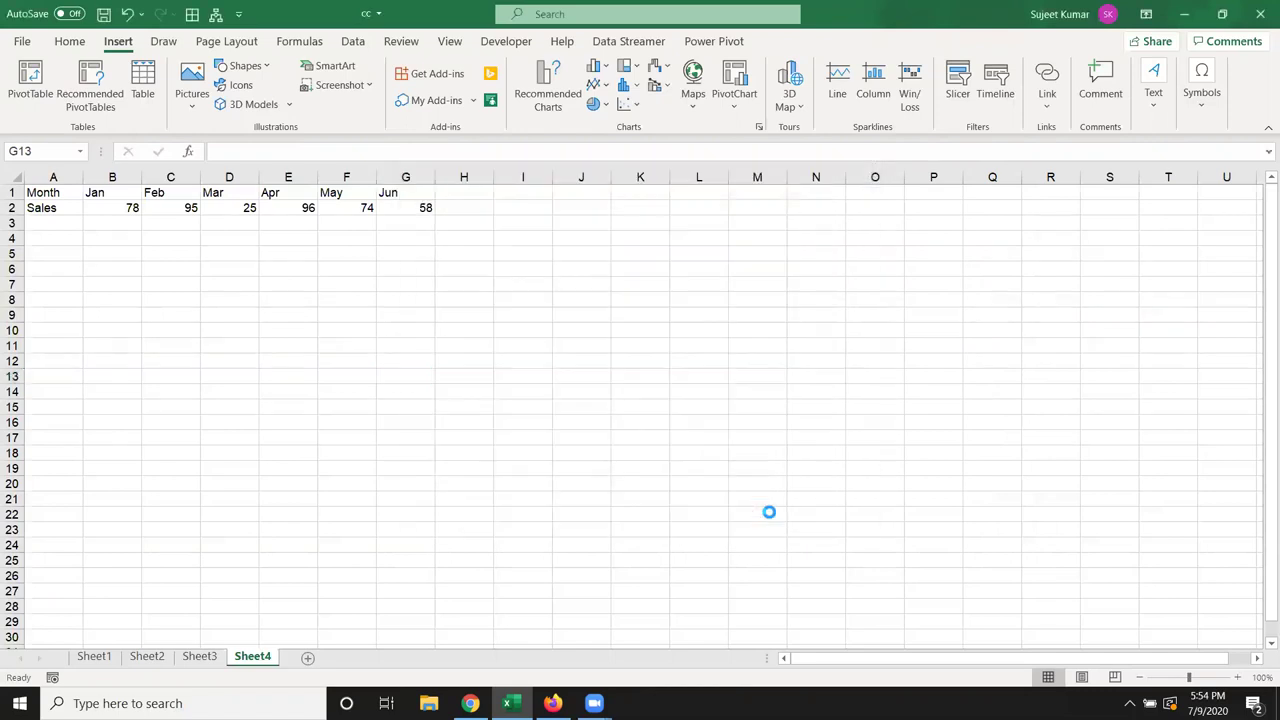
left_click(606, 395)
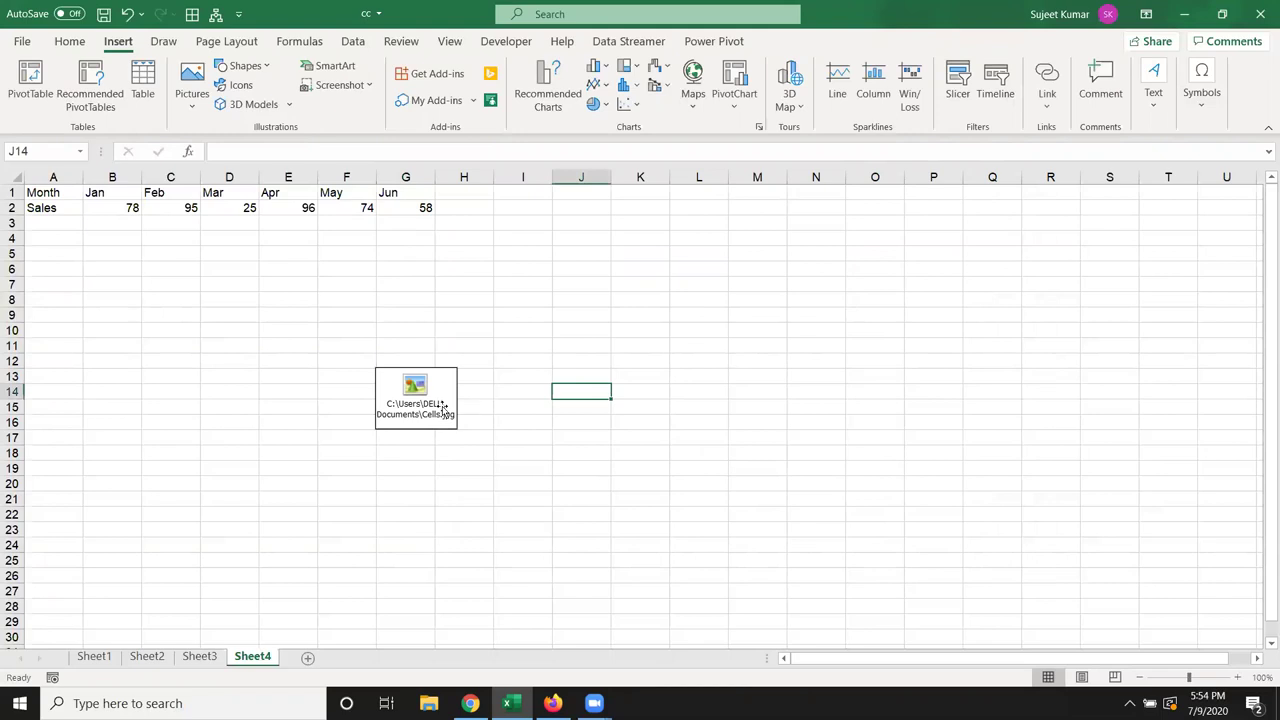
left_click(421, 397)
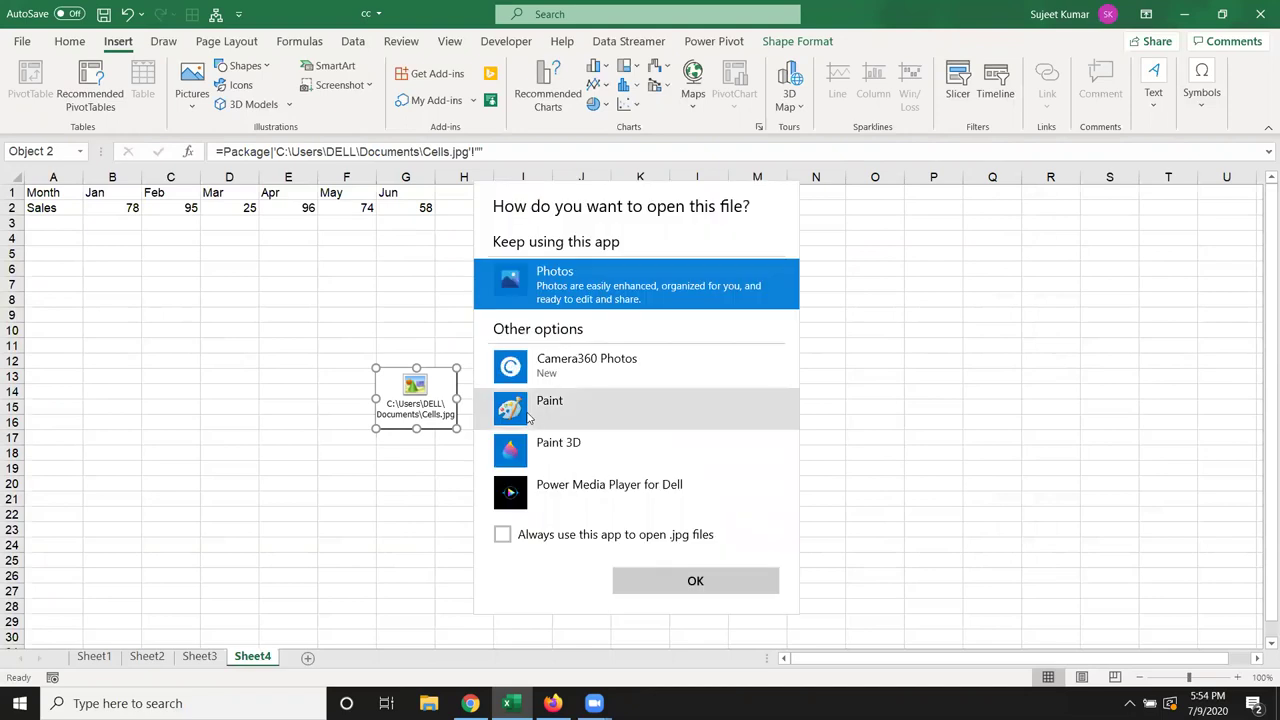
left_click(815, 364)
left_click(791, 329)
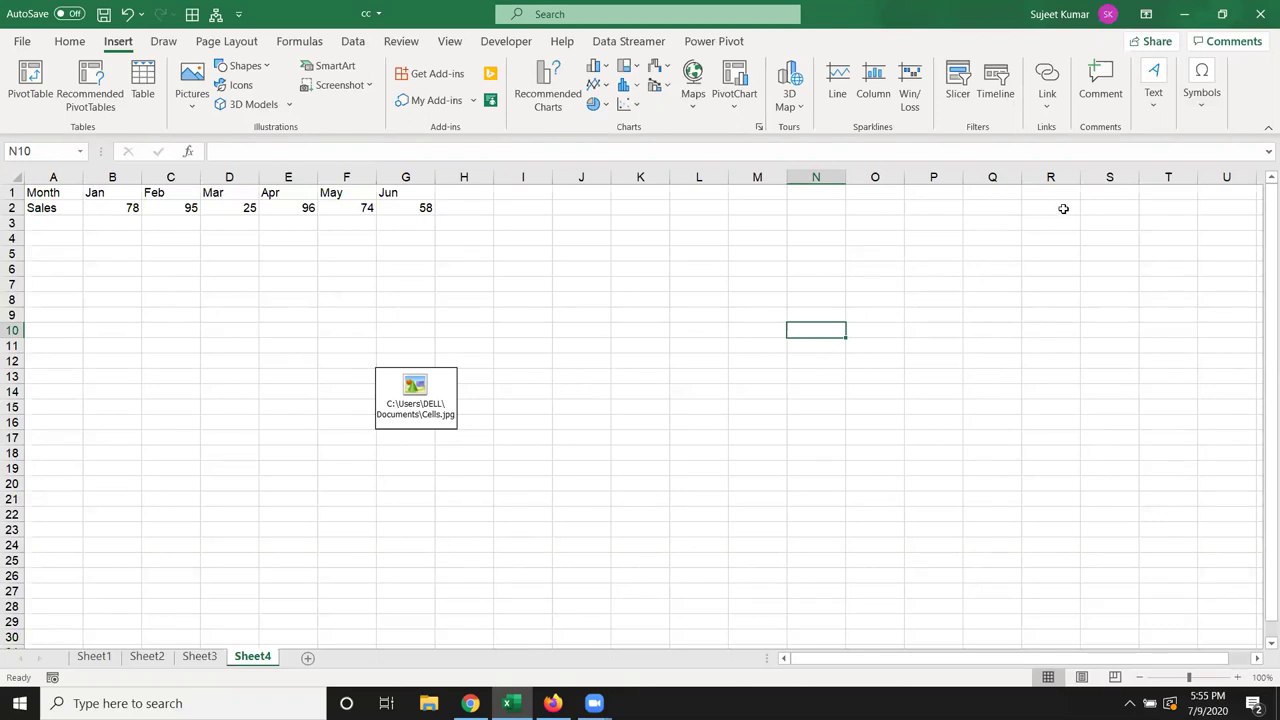
left_click(1201, 110)
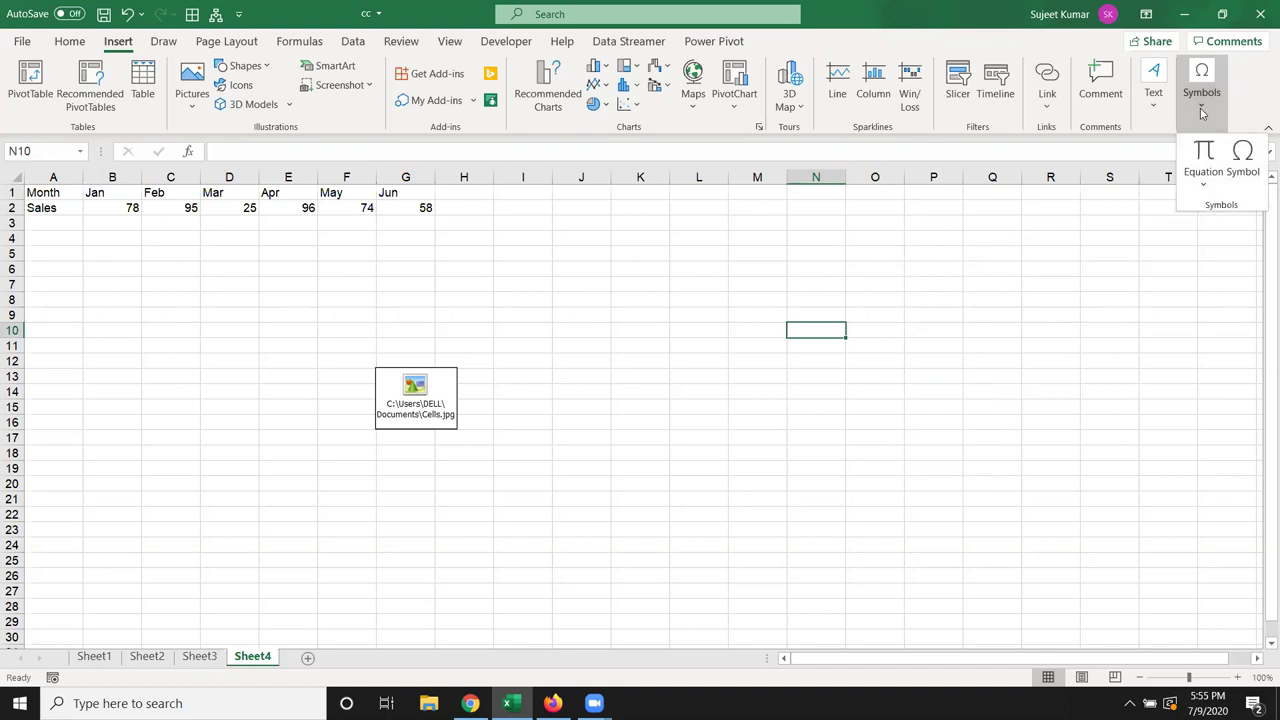
- Browse the ready-made equations gallery, then move the Taylor equation up to rows 6–8
left_click(1204, 185)
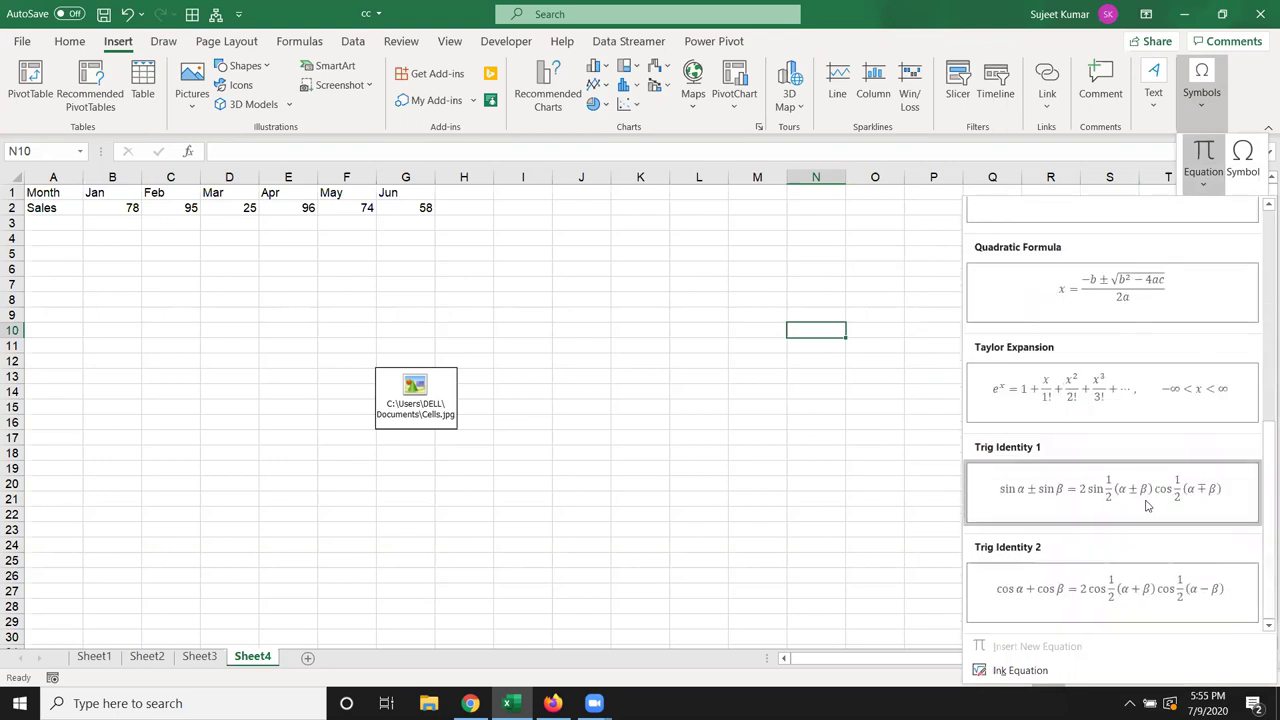
scroll(1148, 505, "up", 3)
scroll(1148, 505, "up", 1)
scroll(1146, 506, "down", 4)
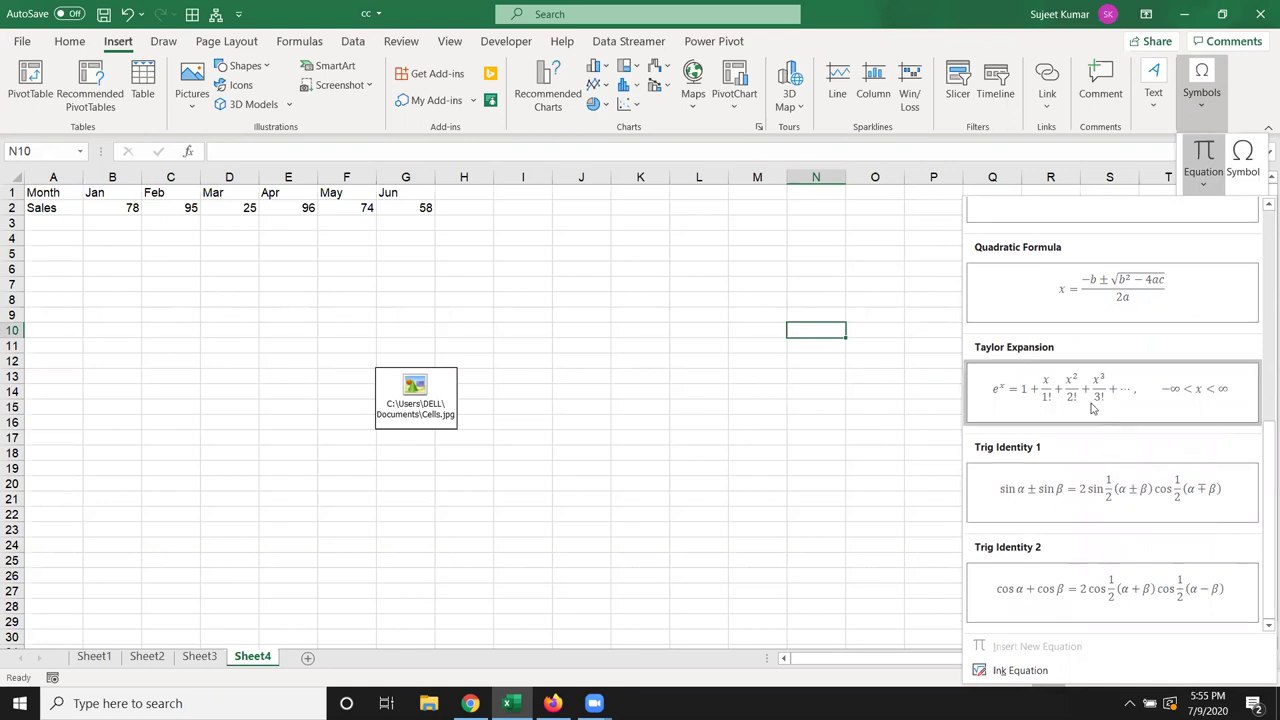
key("Escape")
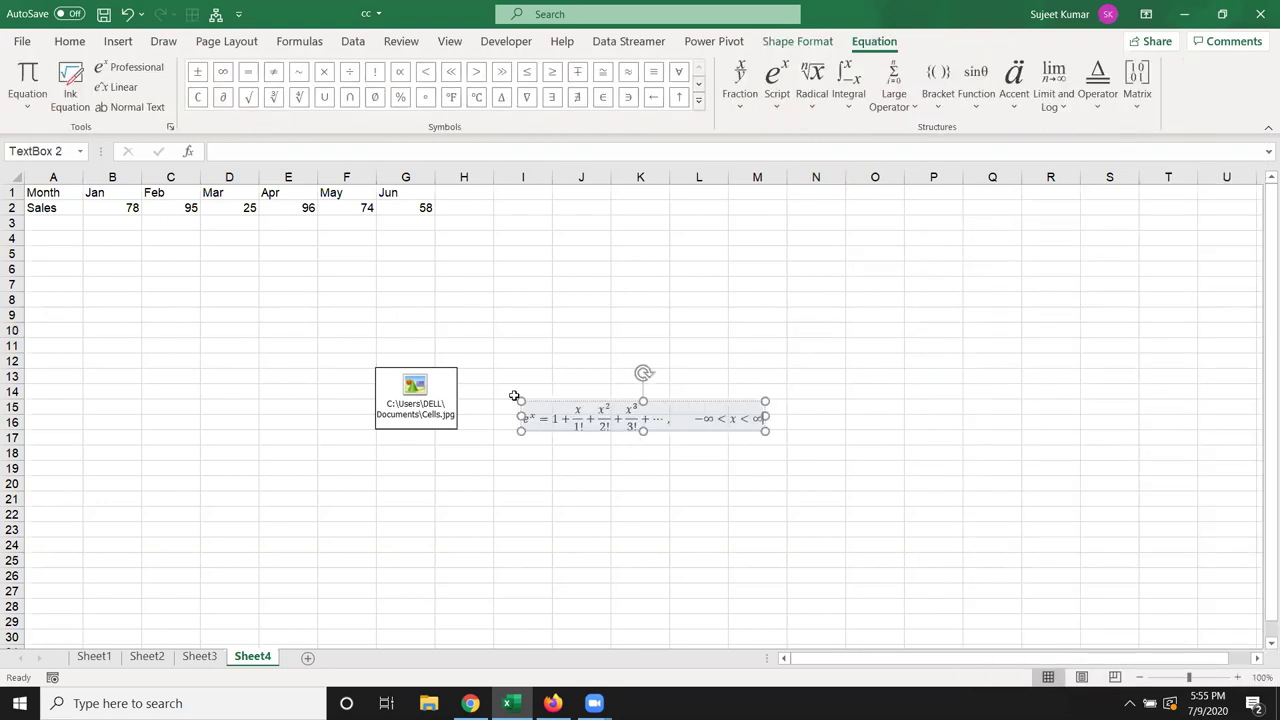
left_click_drag(519, 401, 455, 271)
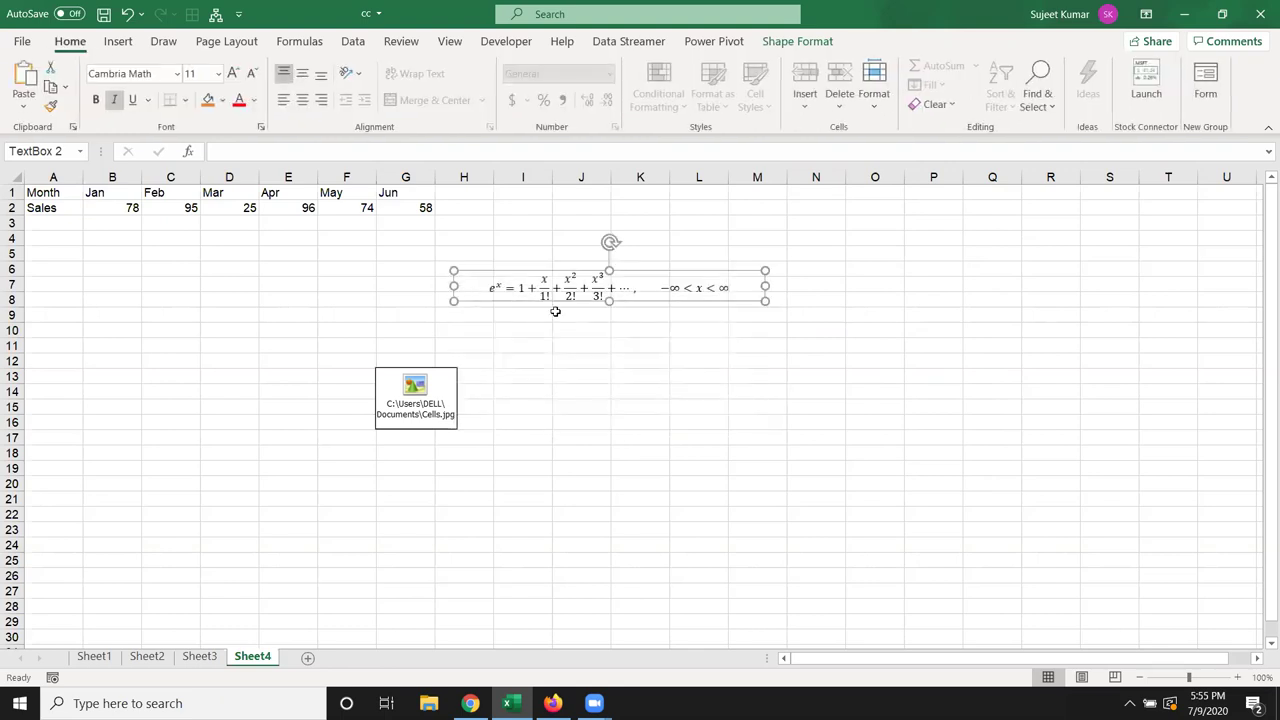
- Select the −∞ term to edit the equation, then exit it to cell L11
left_click(822, 44)
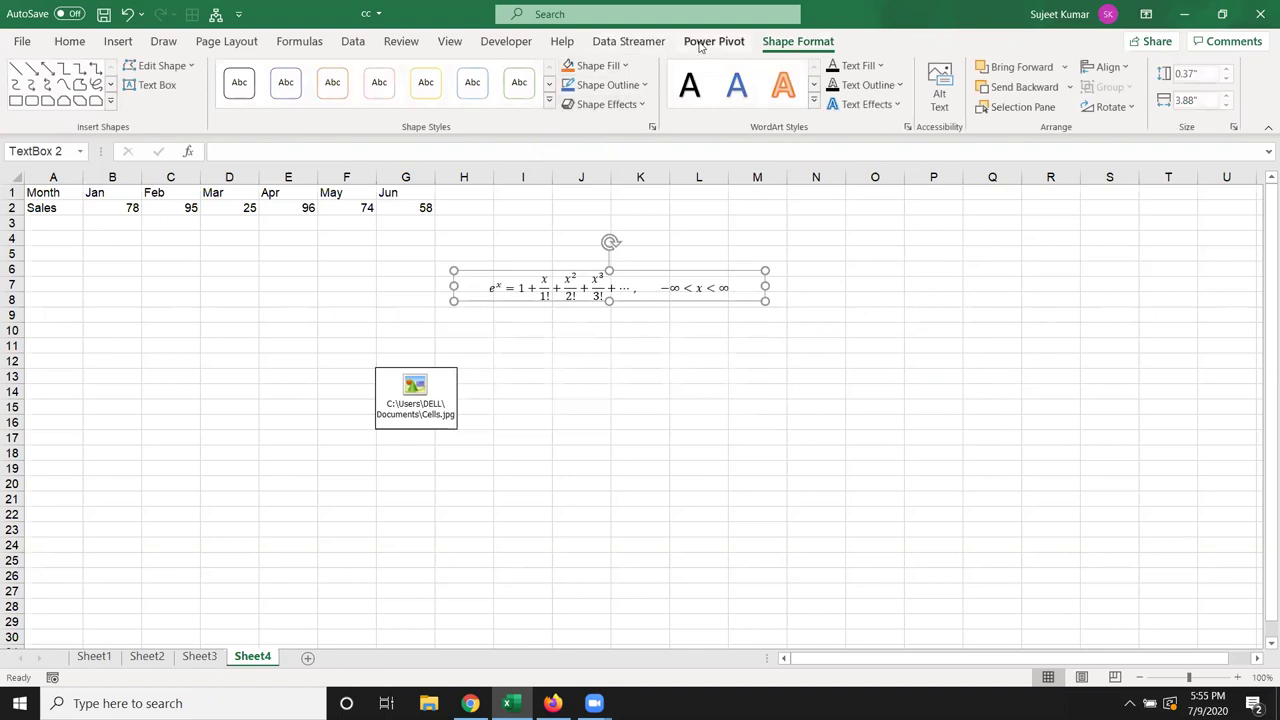
scroll(673, 125, "up", 1)
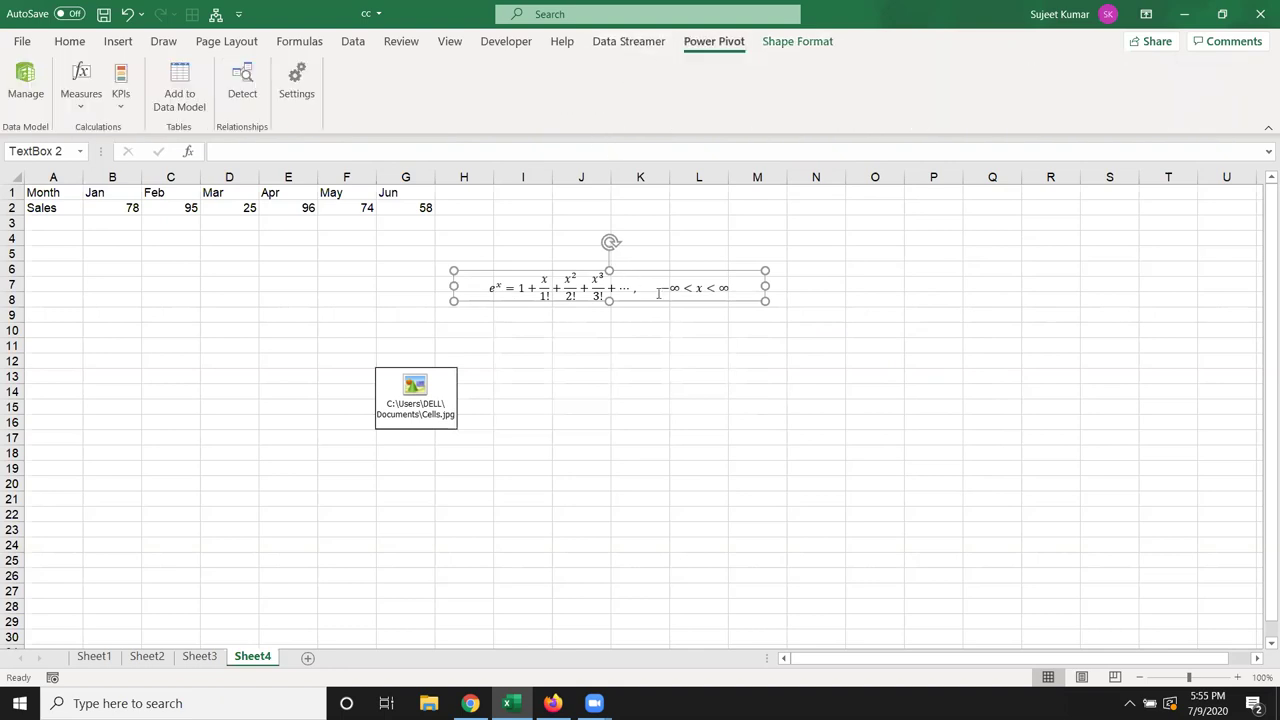
double_click(657, 291)
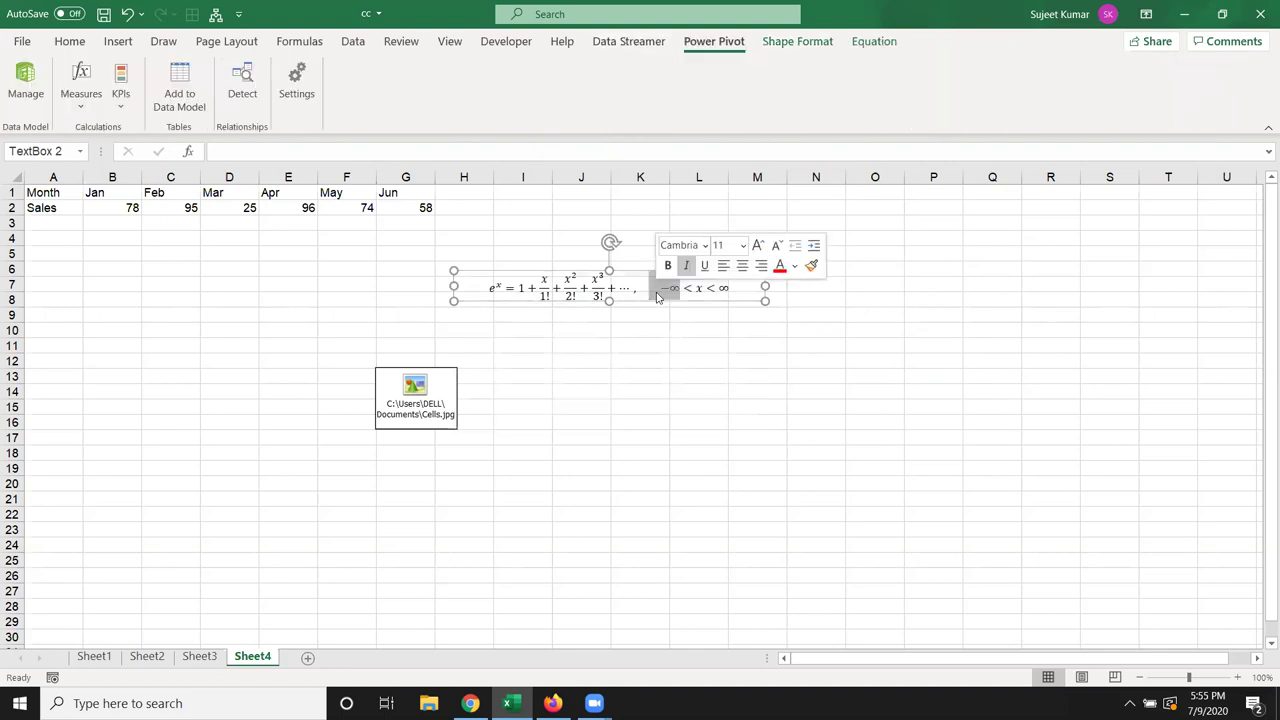
left_click(872, 44)
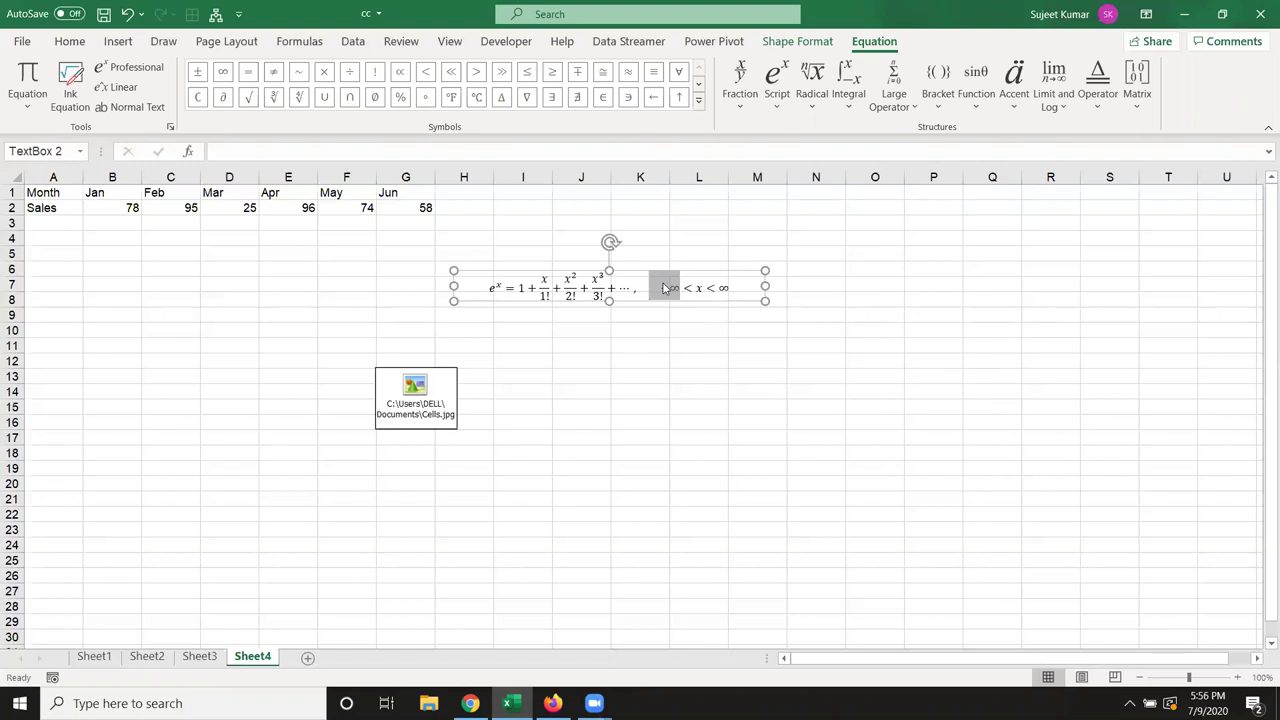
left_click(674, 349)
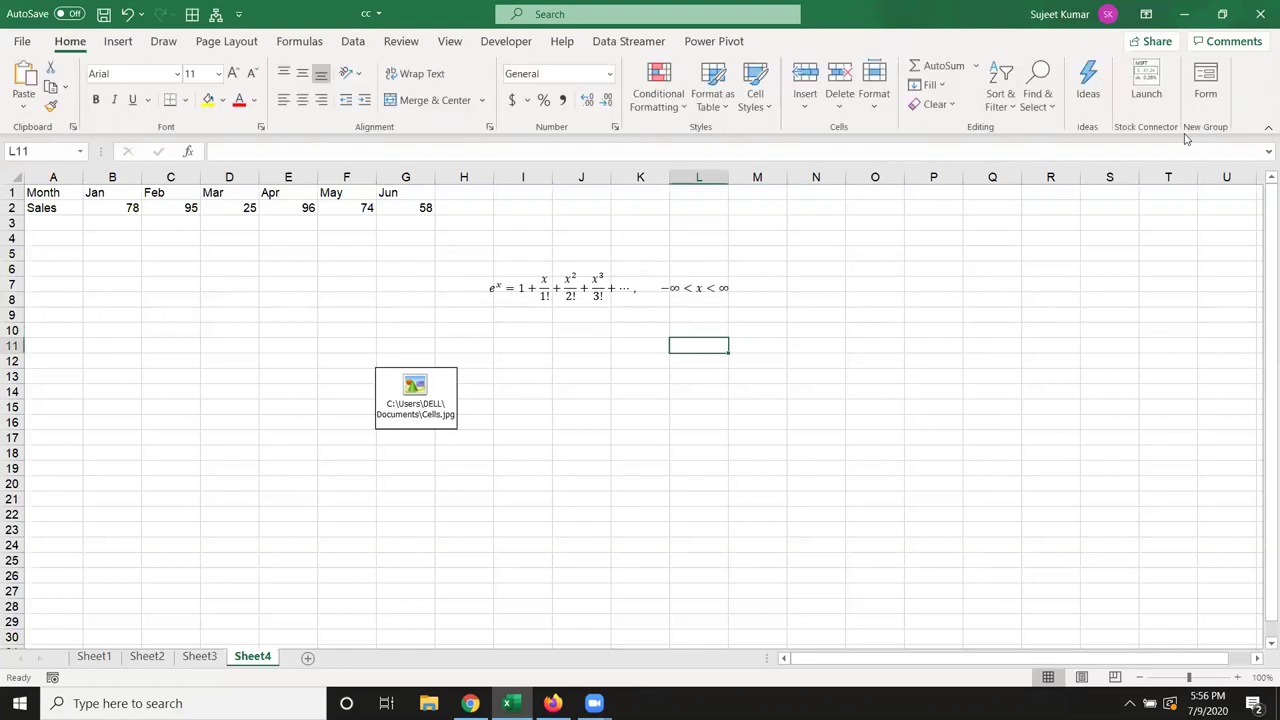
- Insert the Wingdings 3 solid up-pointing triangle (code 112) into cell L11
left_click(118, 41)
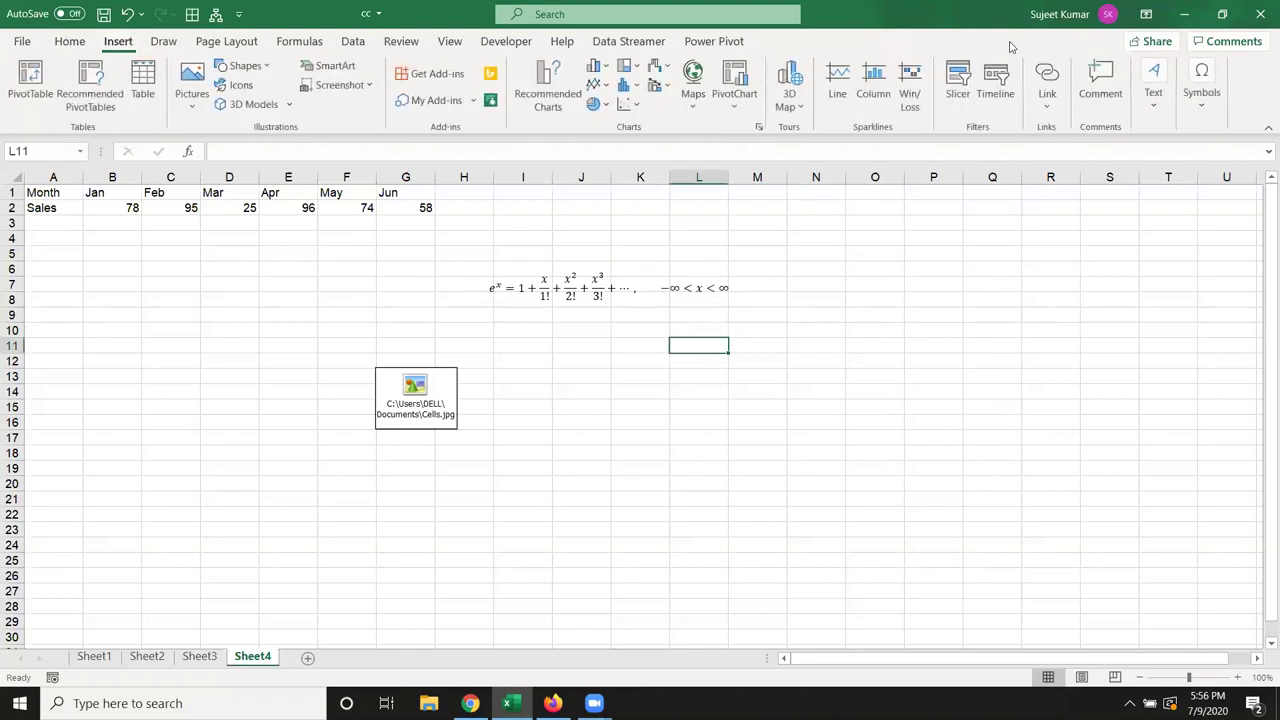
left_click(1201, 88)
left_click(1245, 158)
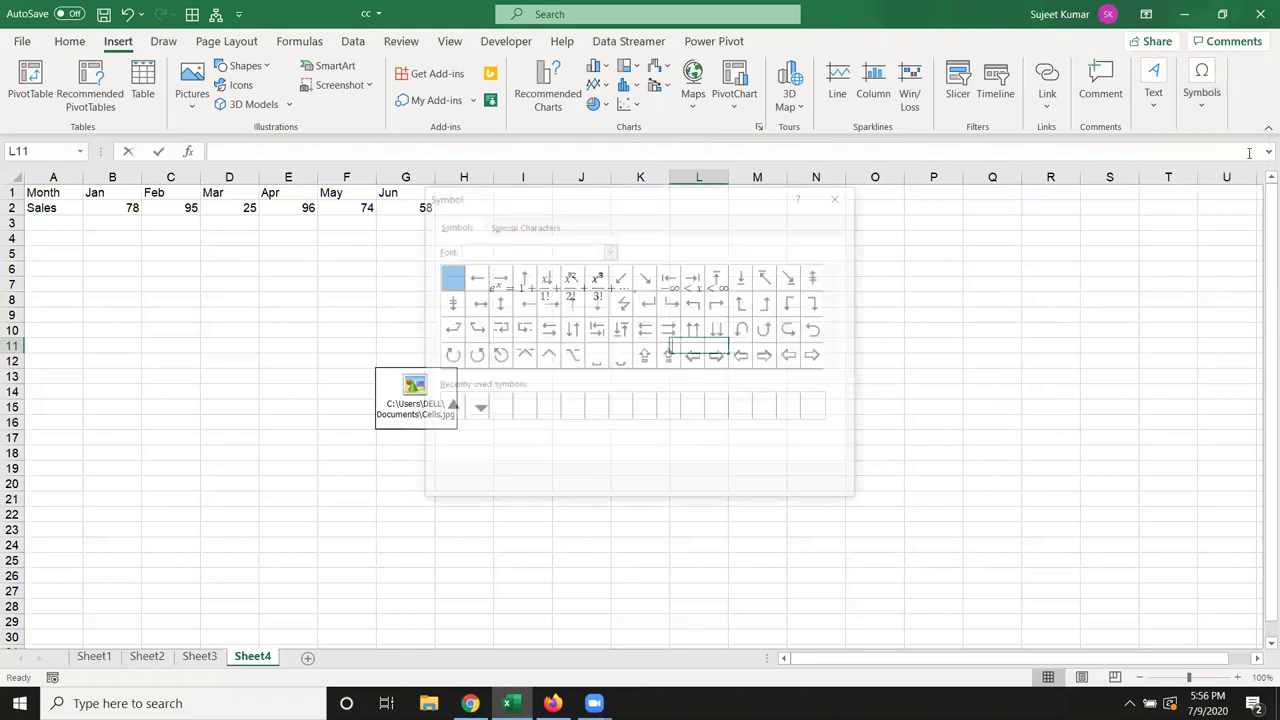
left_click(835, 330)
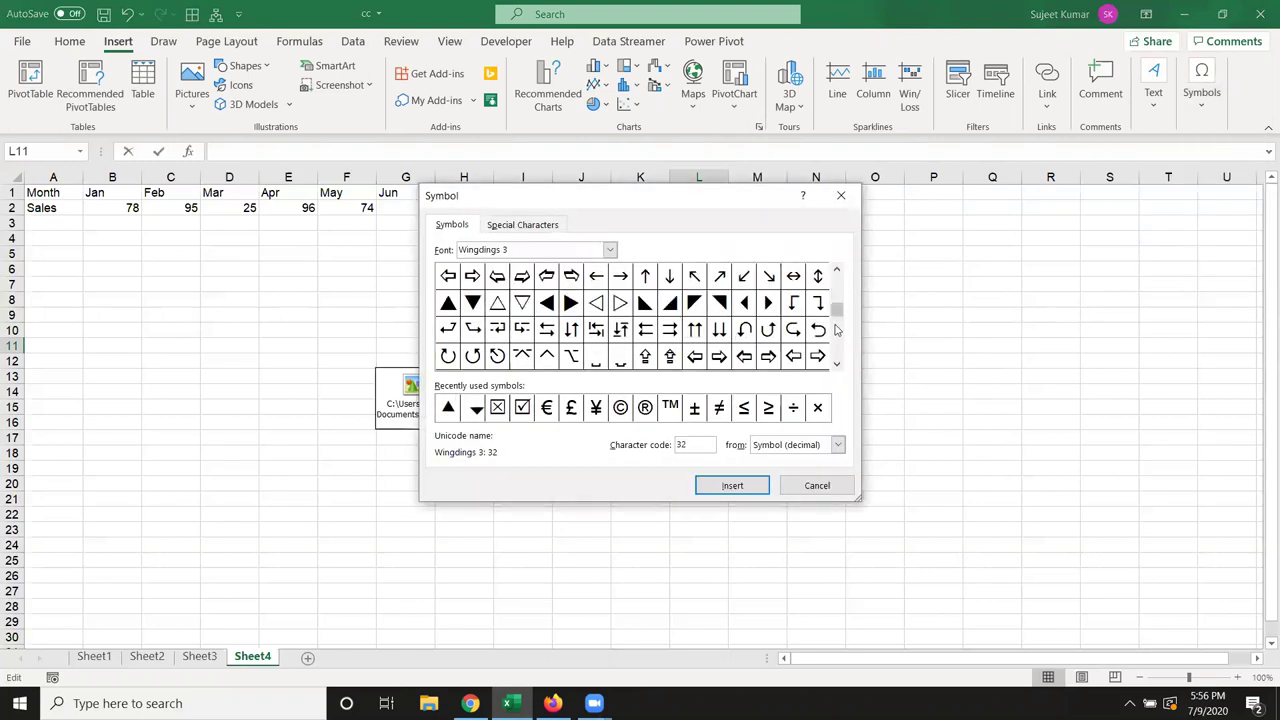
left_click(836, 326)
left_click(836, 322)
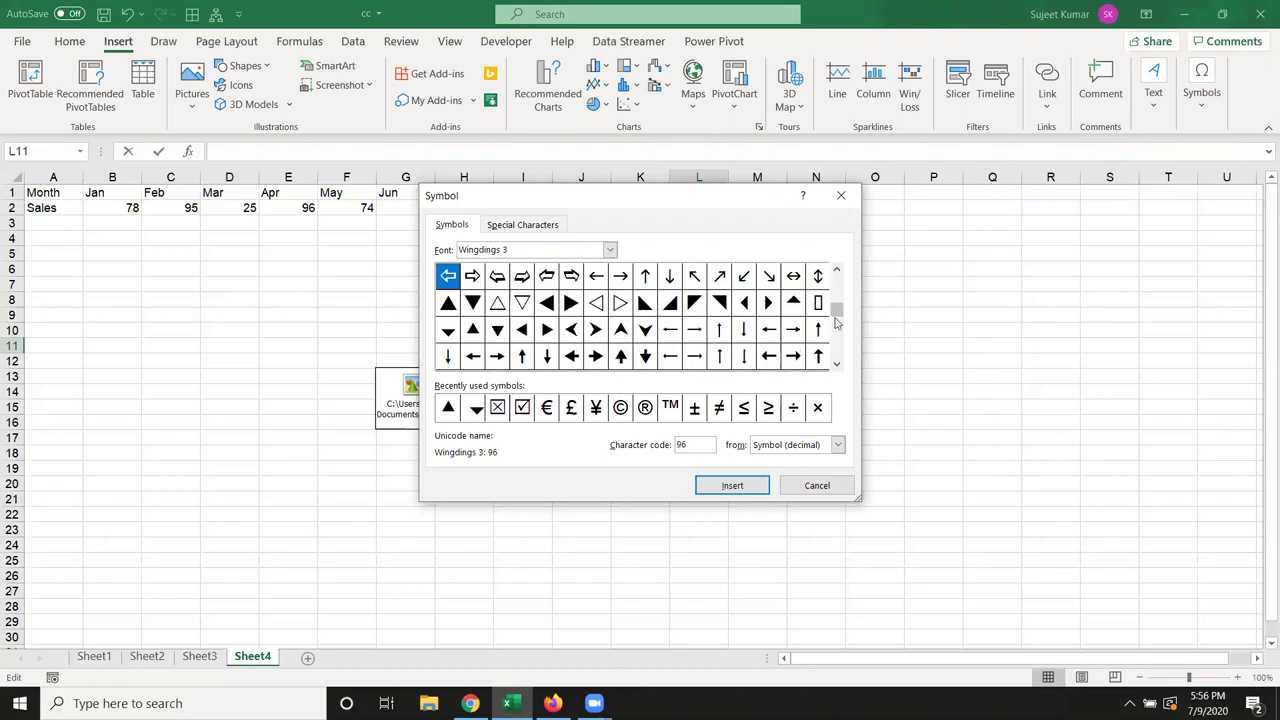
double_click(449, 304)
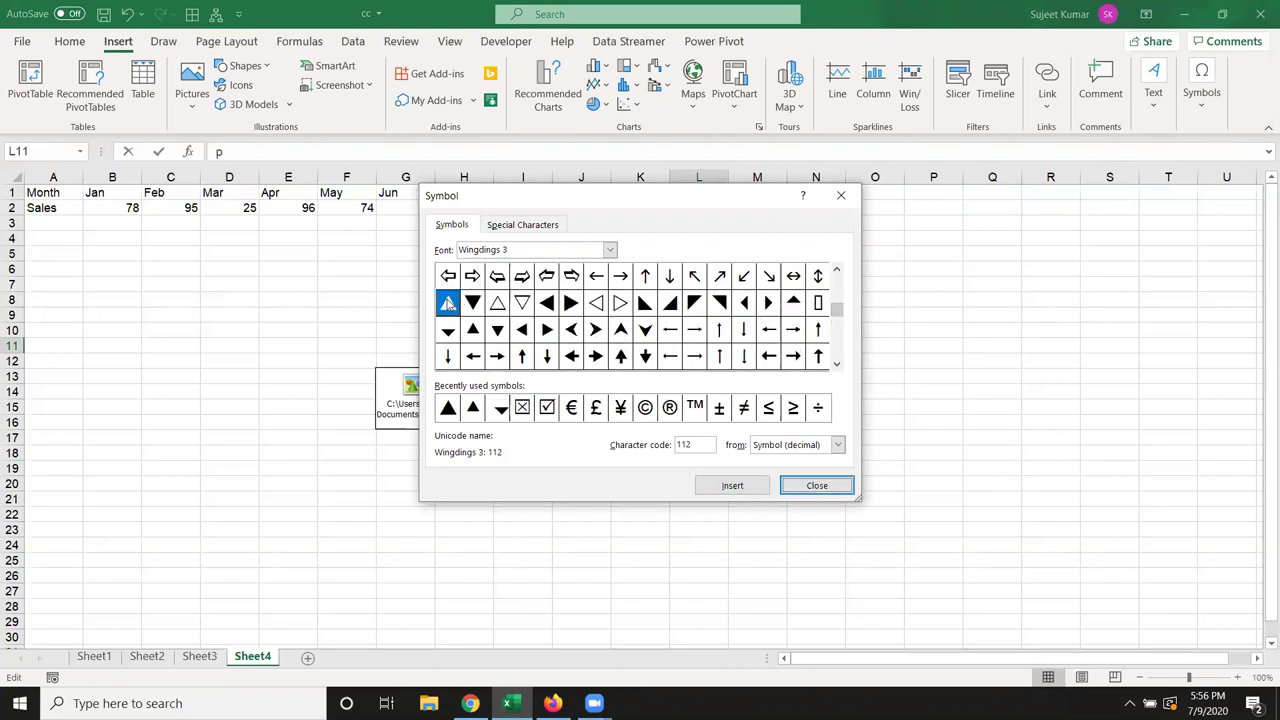
left_click(820, 485)
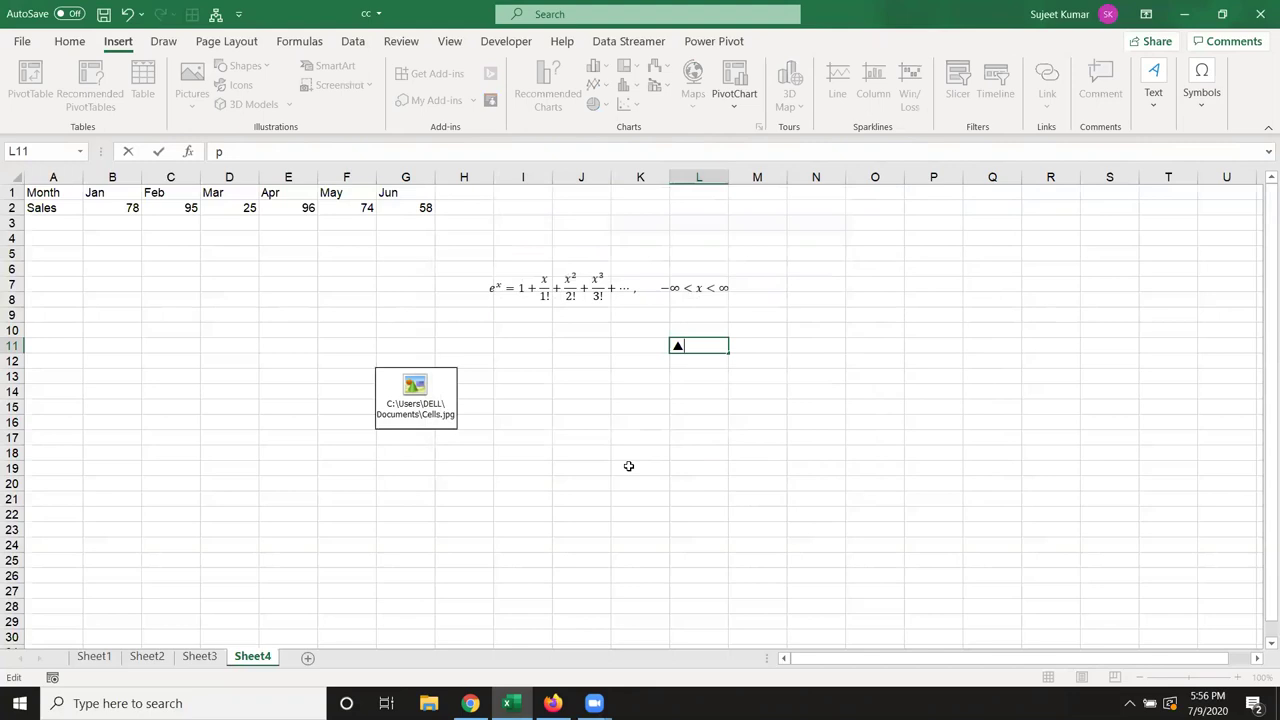
left_click(652, 420)
left_click(704, 341)
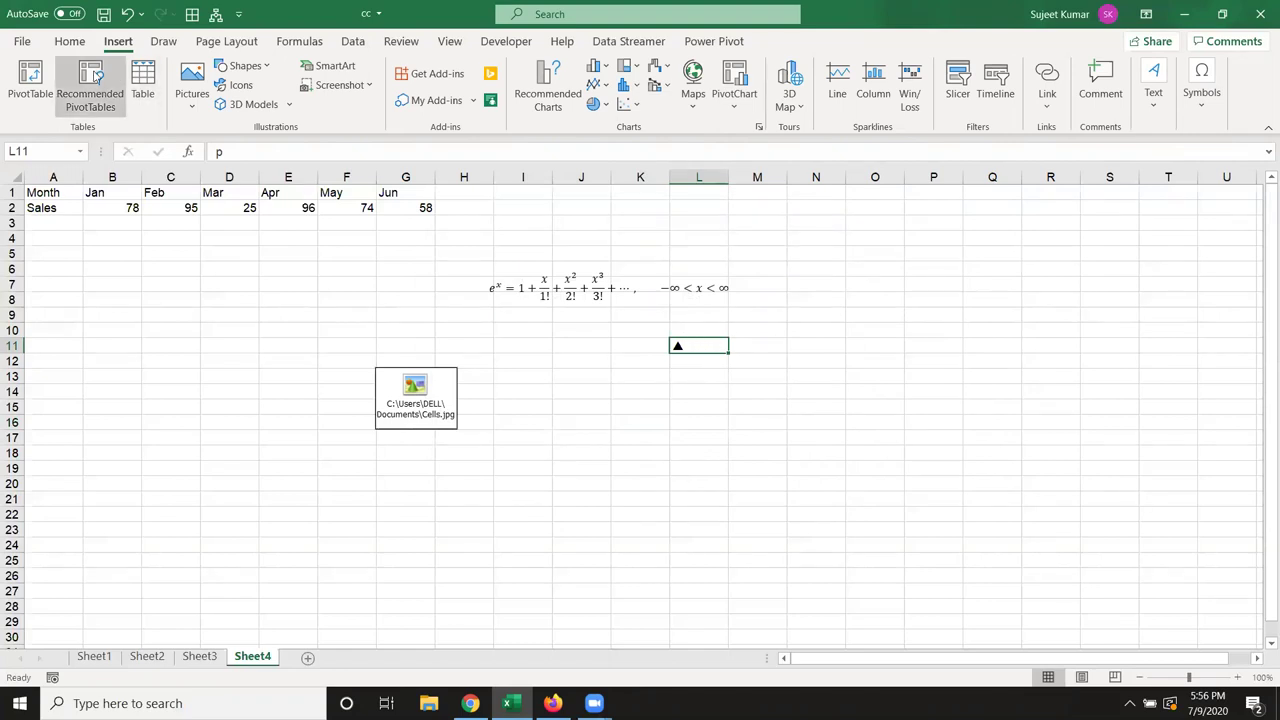
left_click(247, 46)
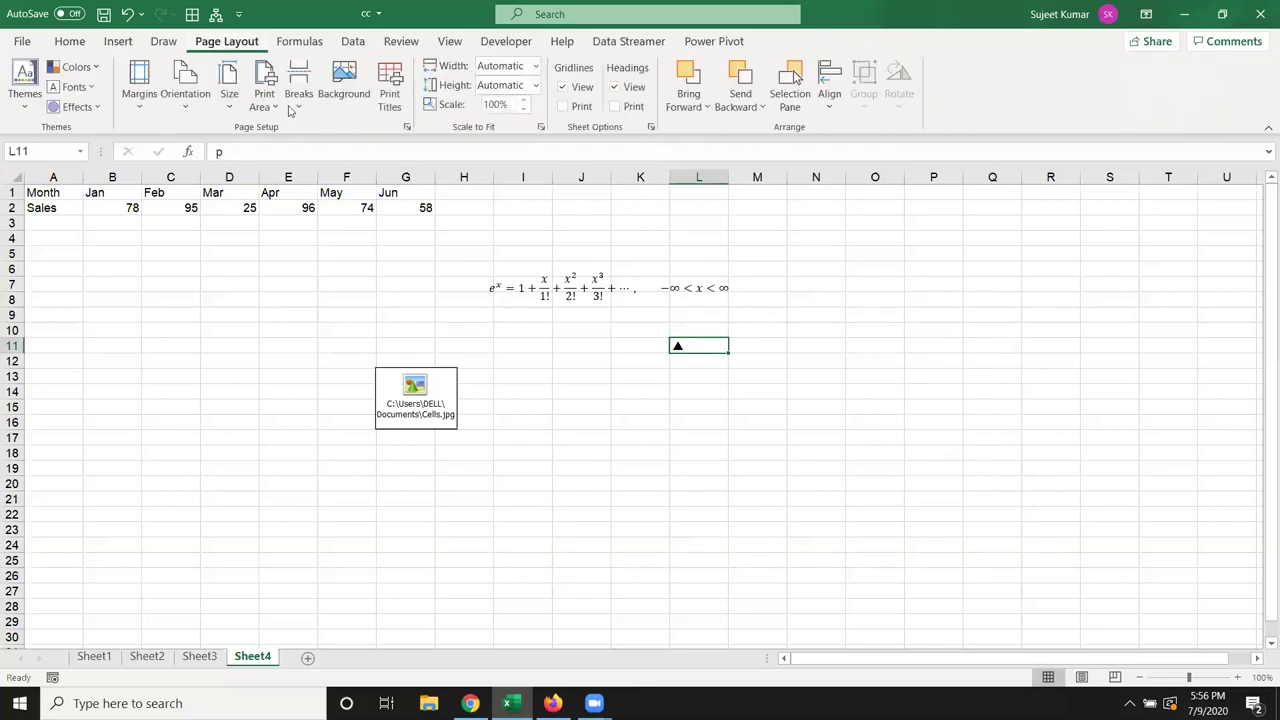
- Look through Sheet3, Sheet2 and Sheet1, then reopen the DataP workbook from Recent files
left_click(197, 259)
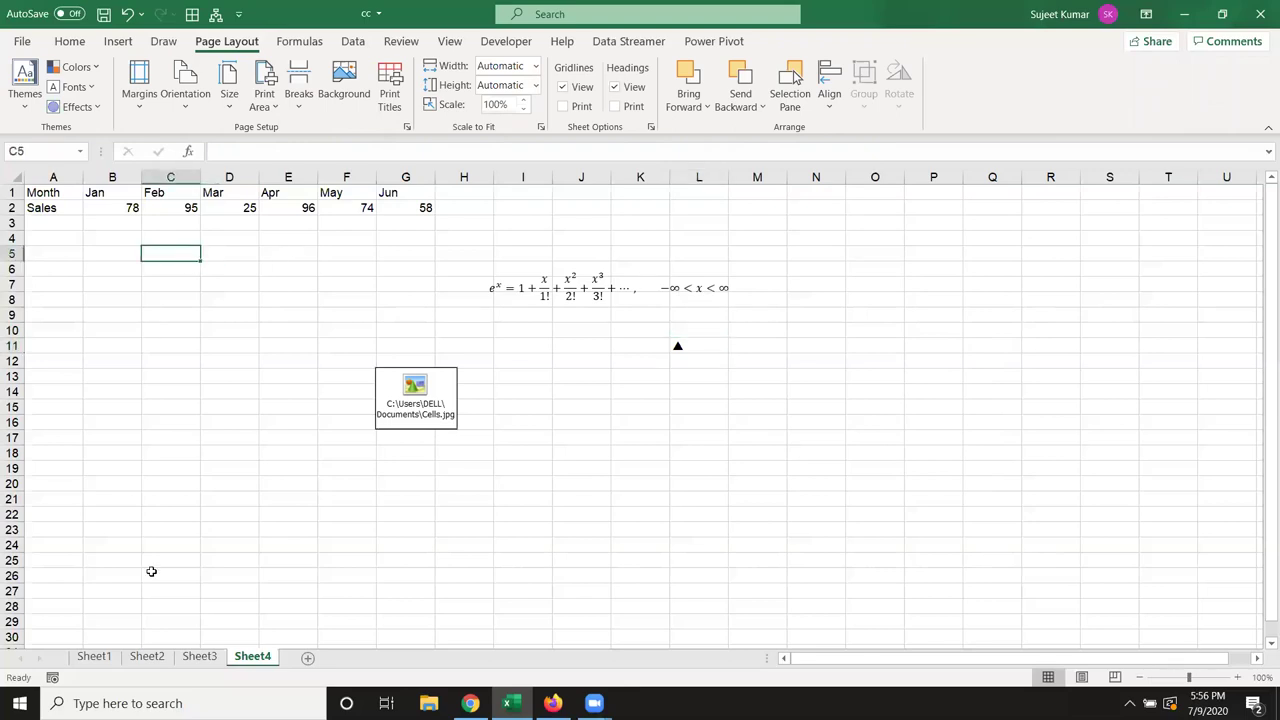
left_click(199, 656)
left_click(158, 657)
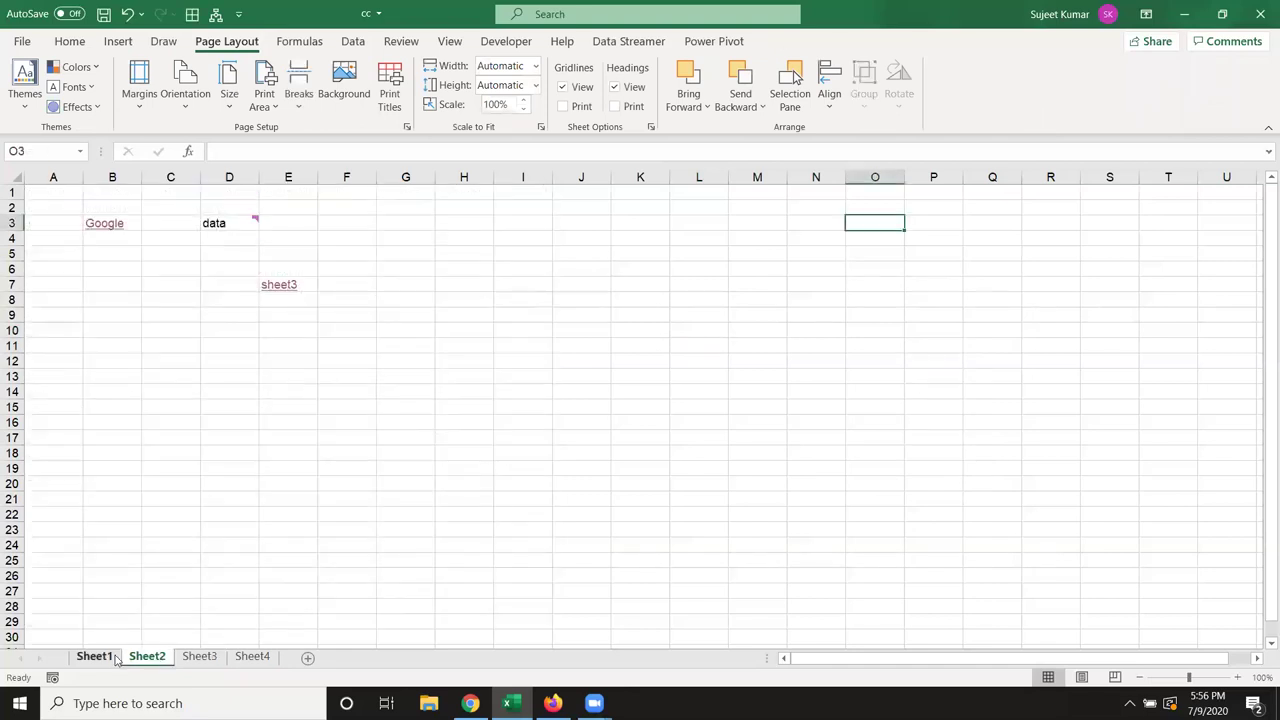
left_click(94, 656)
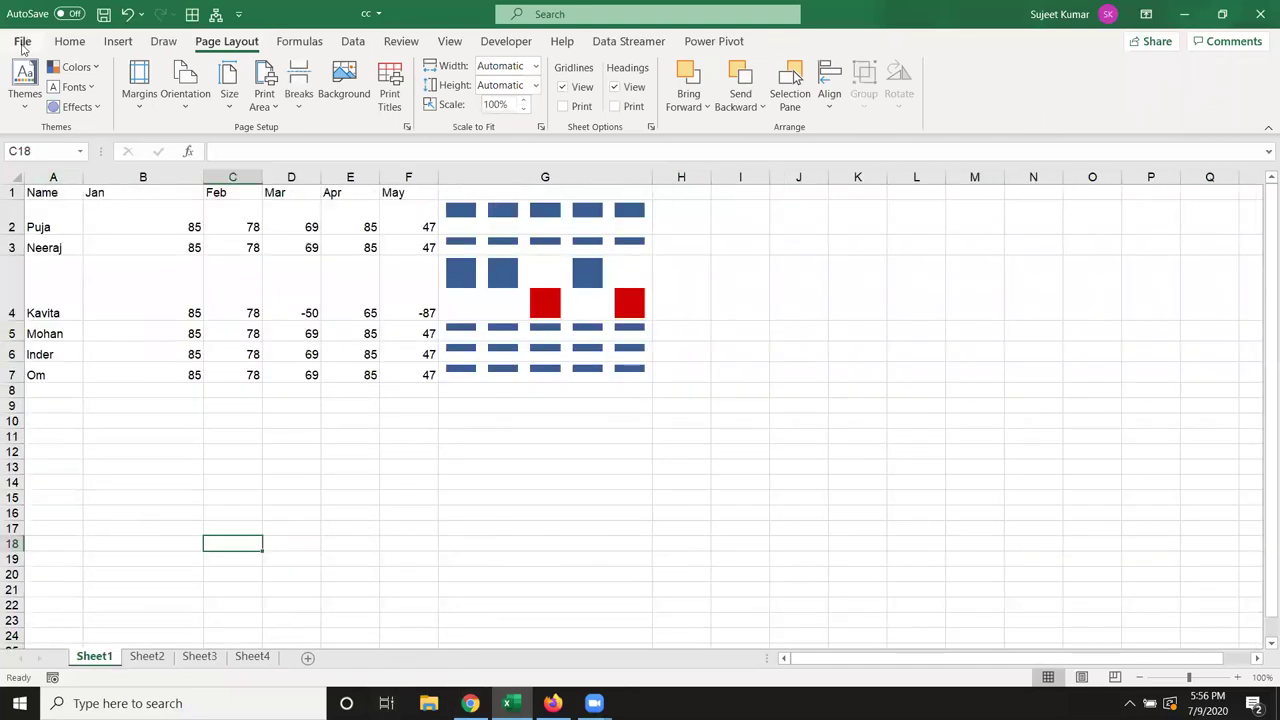
left_click(22, 44)
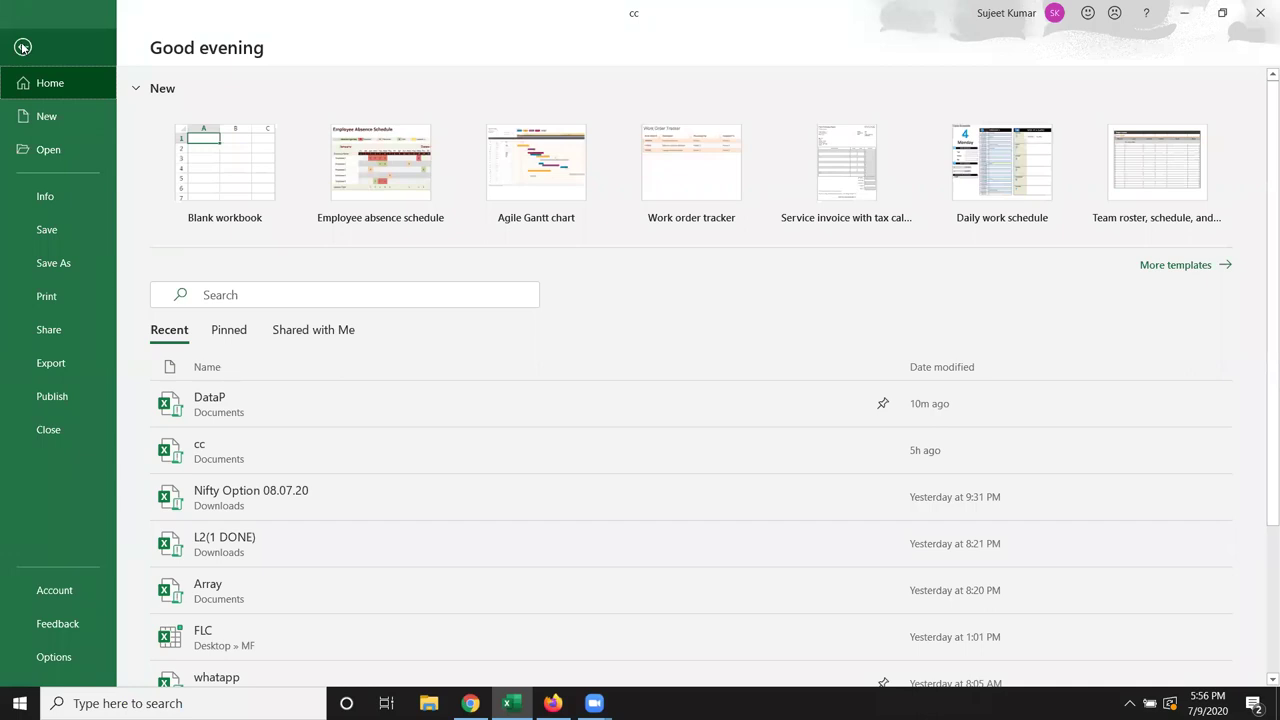
left_click(230, 401)
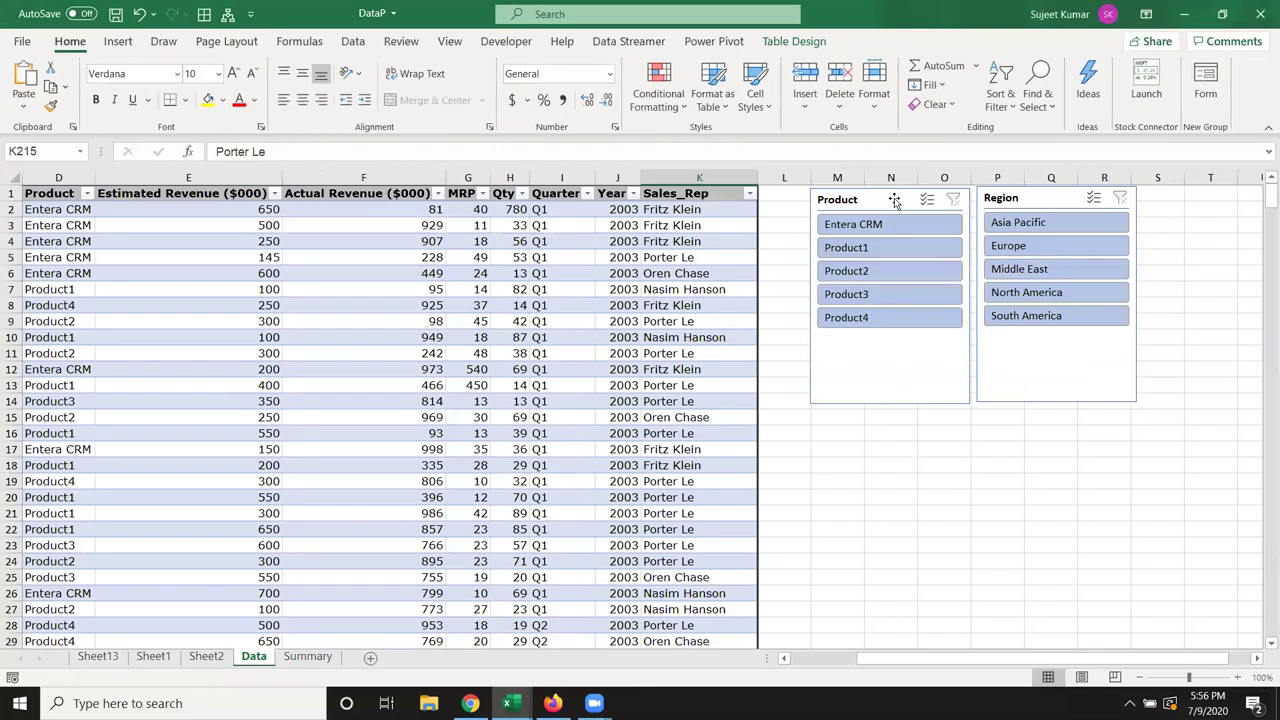
- Delete the Product and Region slicers from the Data sheet
left_click(894, 200)
key("Delete")
left_click(1013, 200)
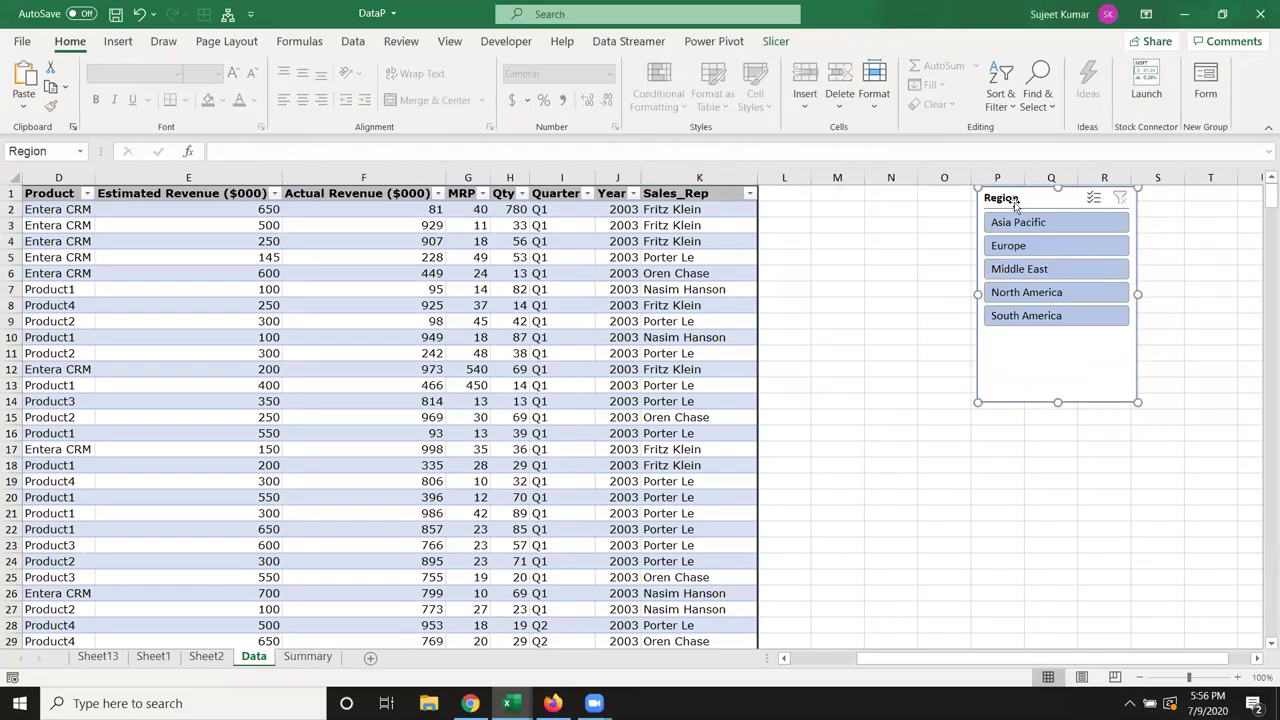
key("Delete")
left_click(466, 273)
- Preview the Themes, Colors and Effects galleries without applying any change
left_click(226, 41)
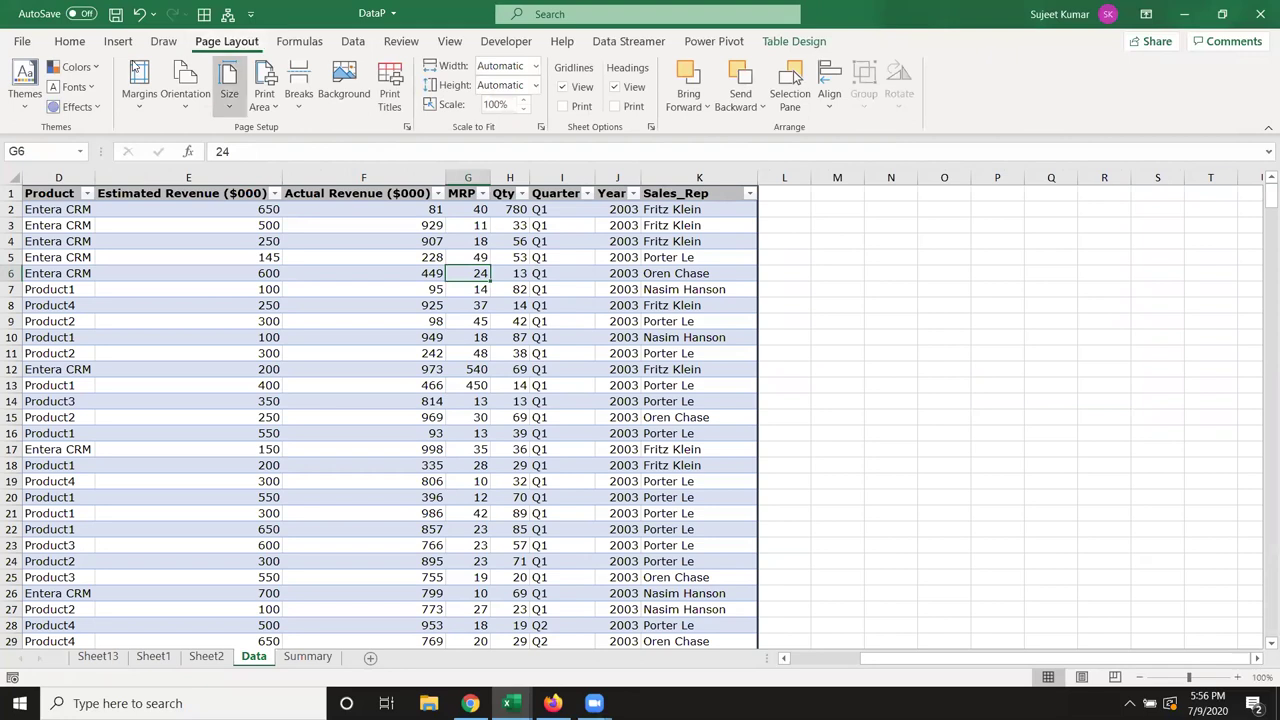
left_click(25, 85)
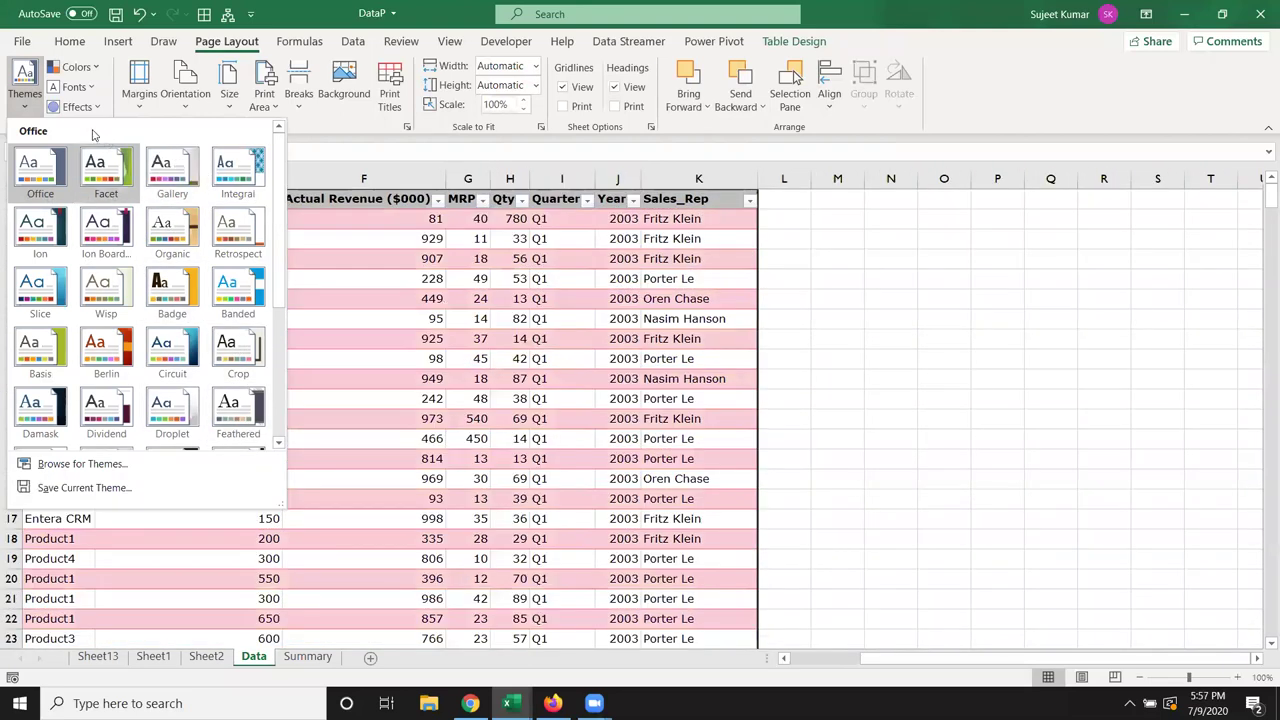
left_click(424, 276)
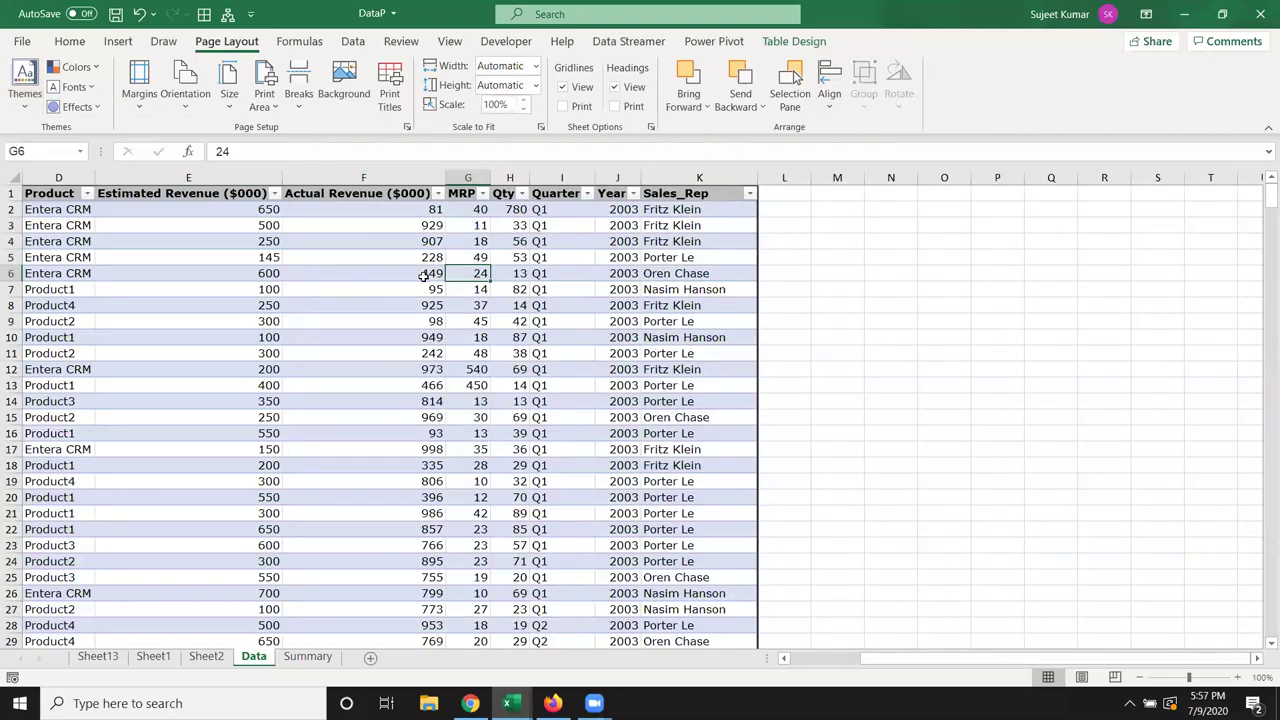
left_click(77, 67)
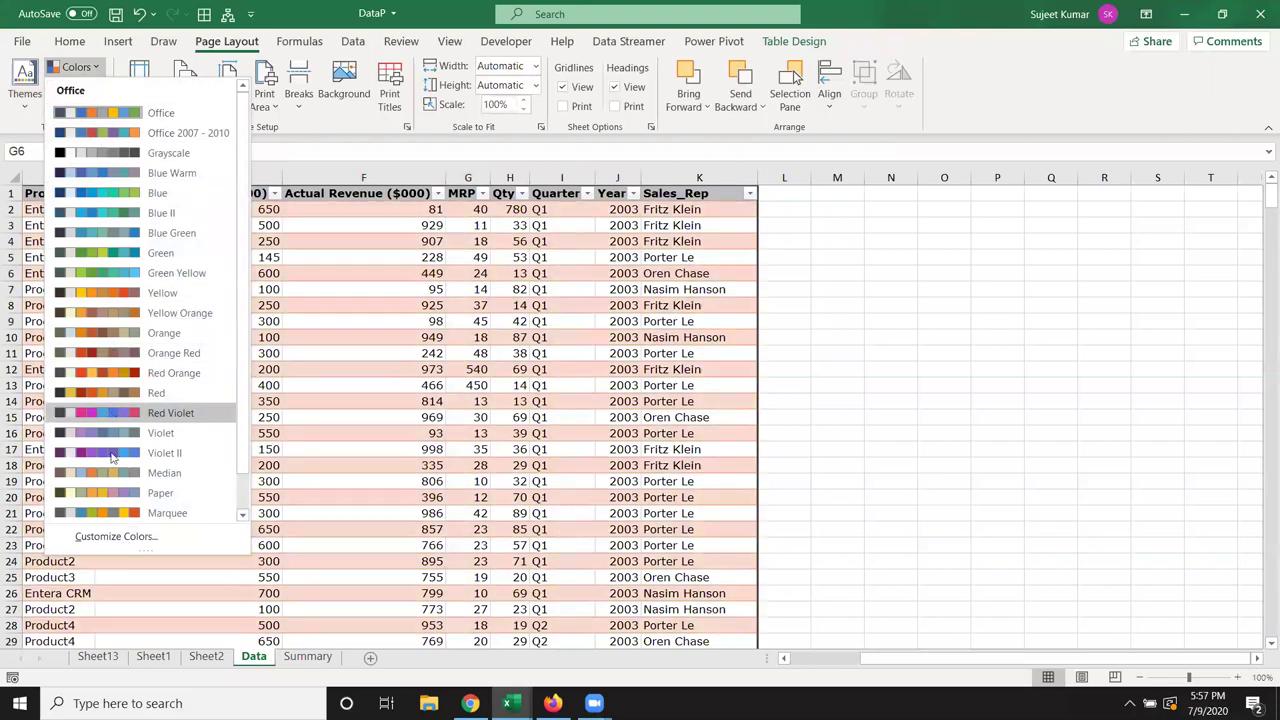
left_click(446, 321)
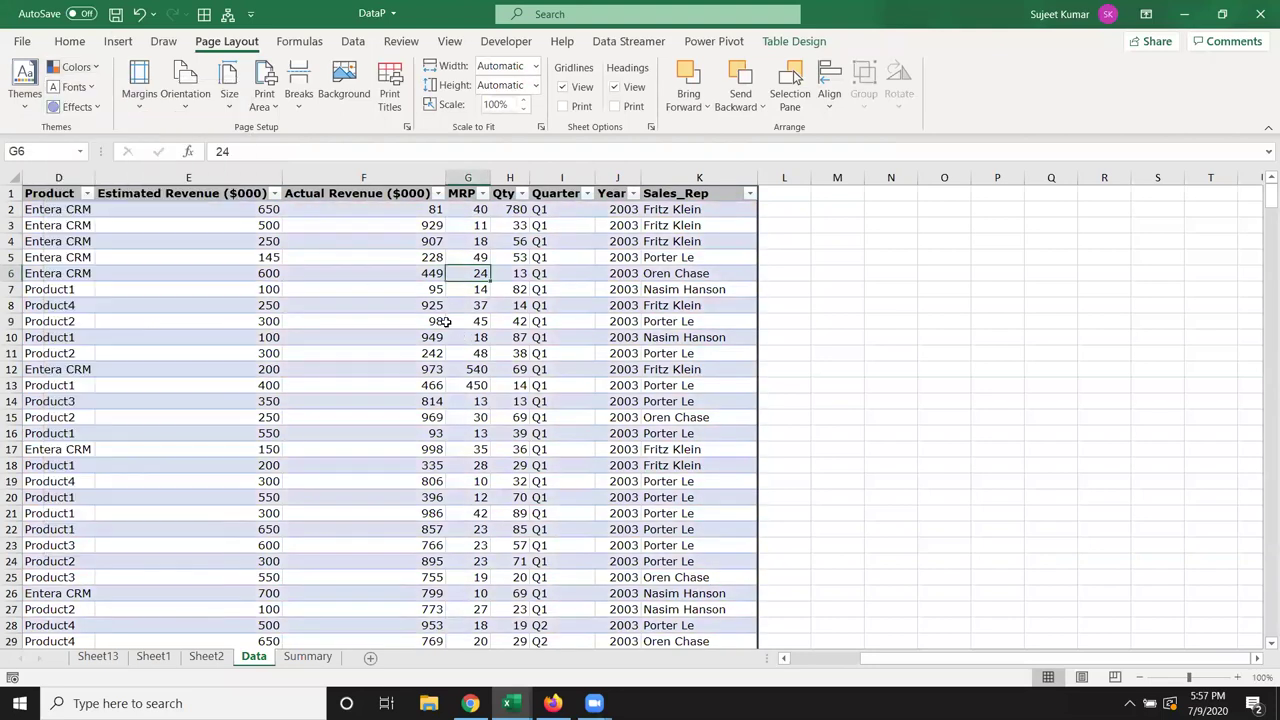
left_click(100, 106)
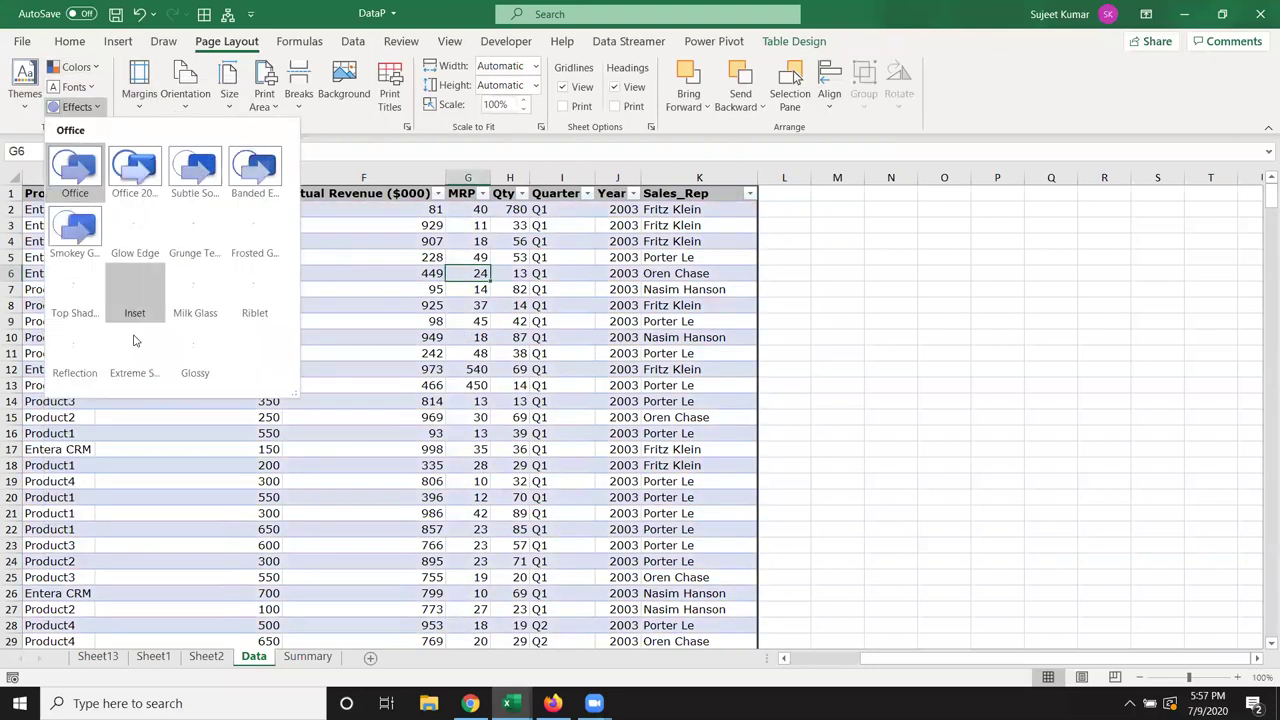
key("Escape")
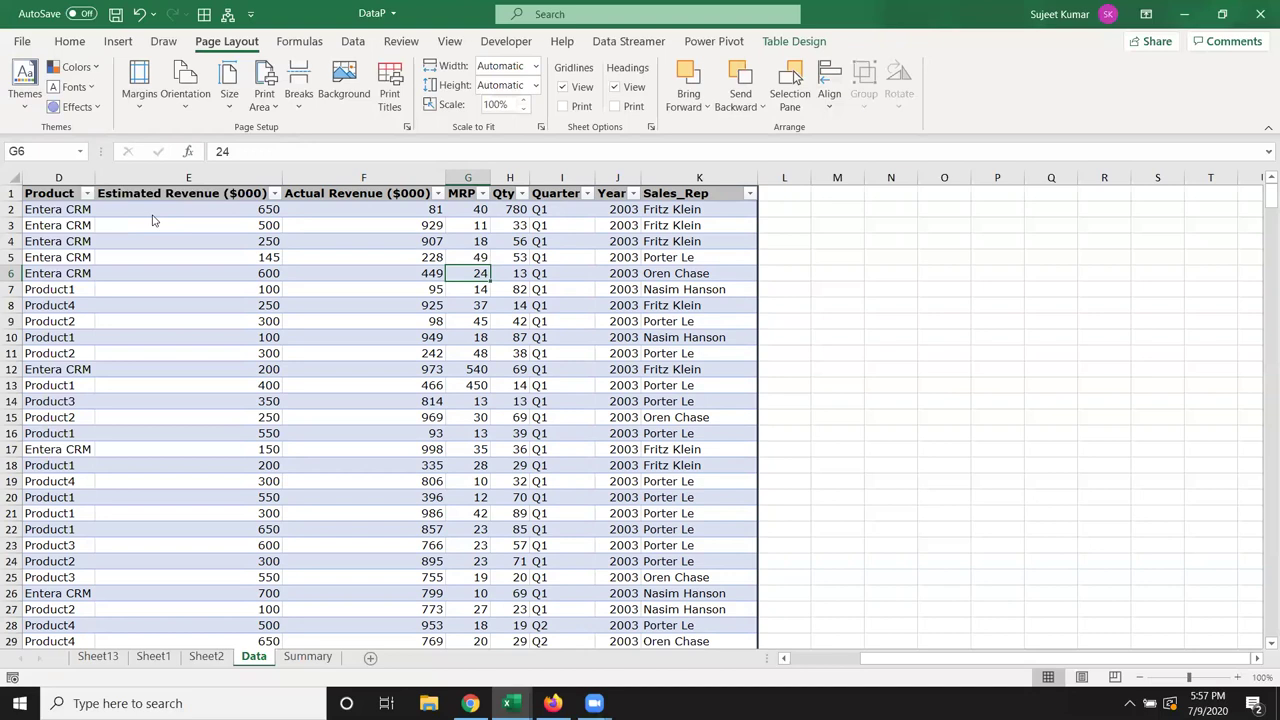
- Check the print preview, then apply Narrow page margins to the Data sheet
key("ctrl+p")
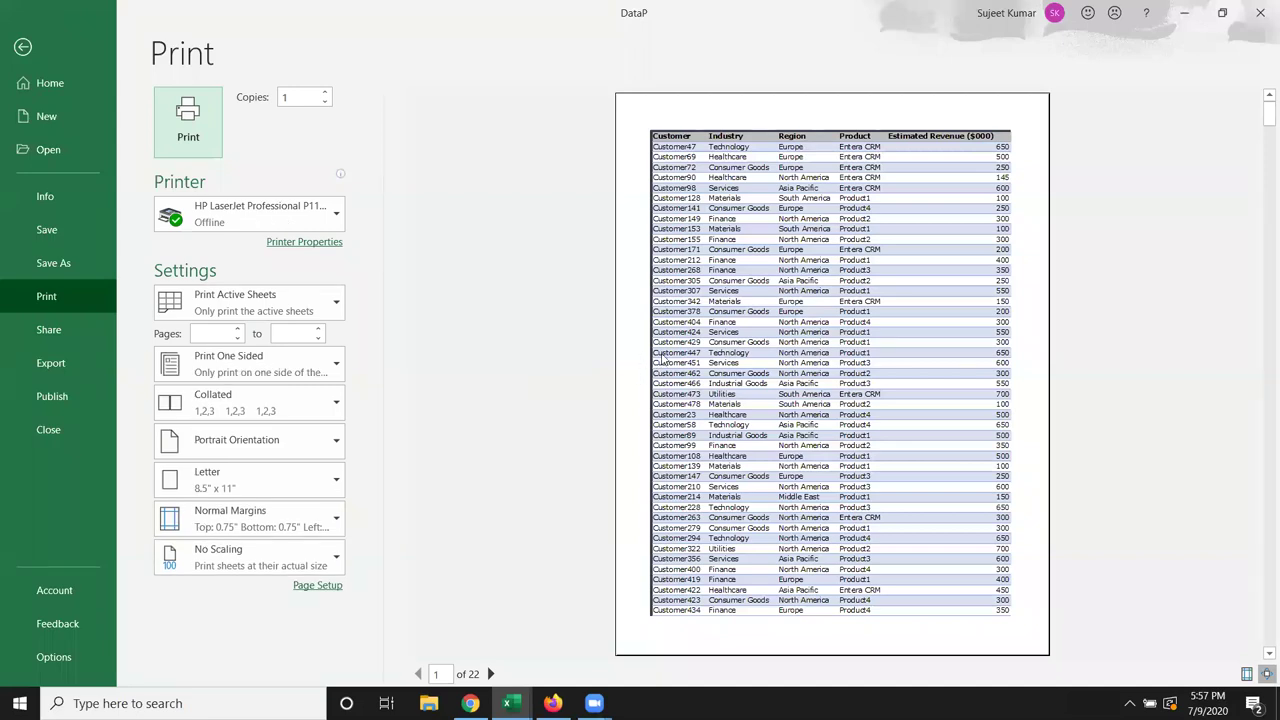
key("Escape")
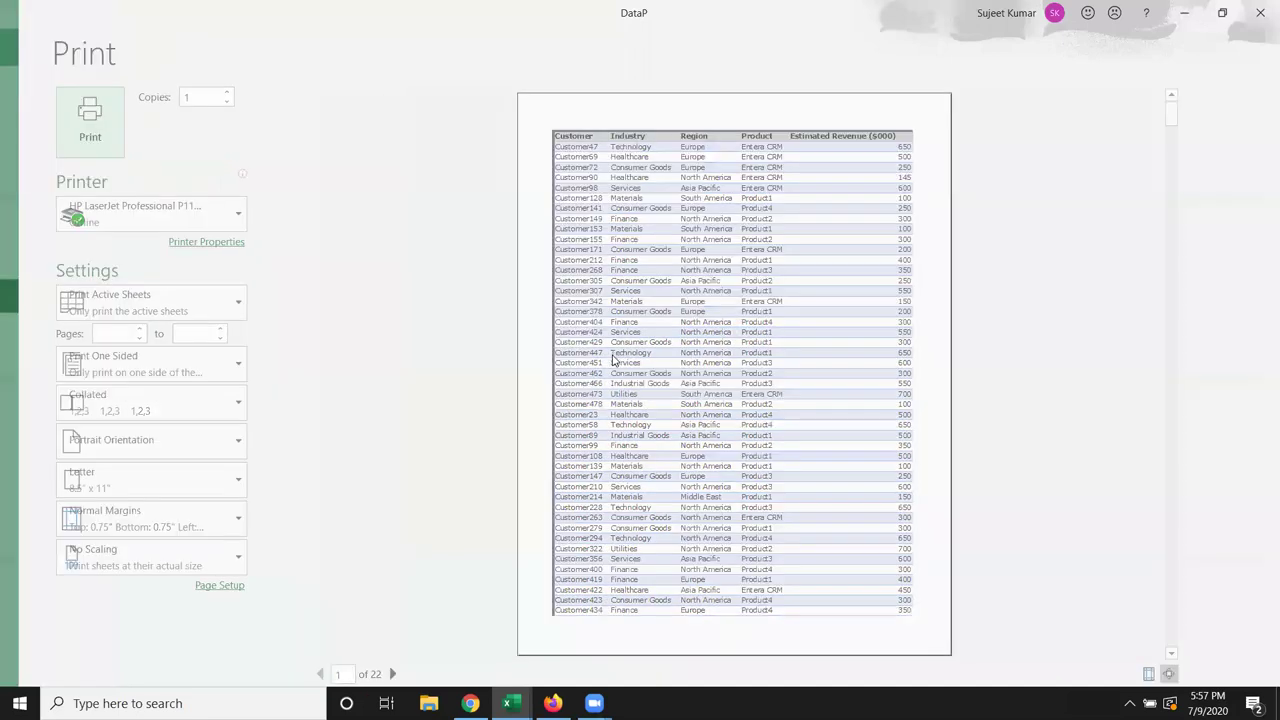
left_click(146, 112)
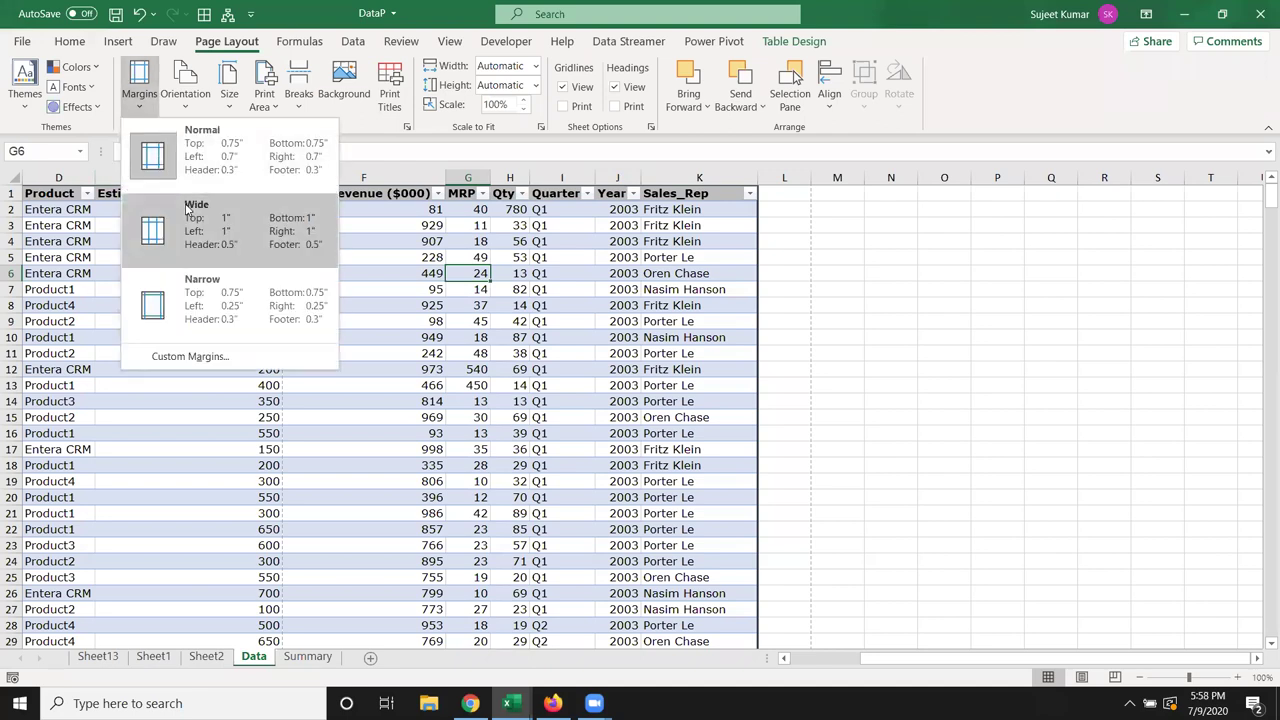
left_click(216, 293)
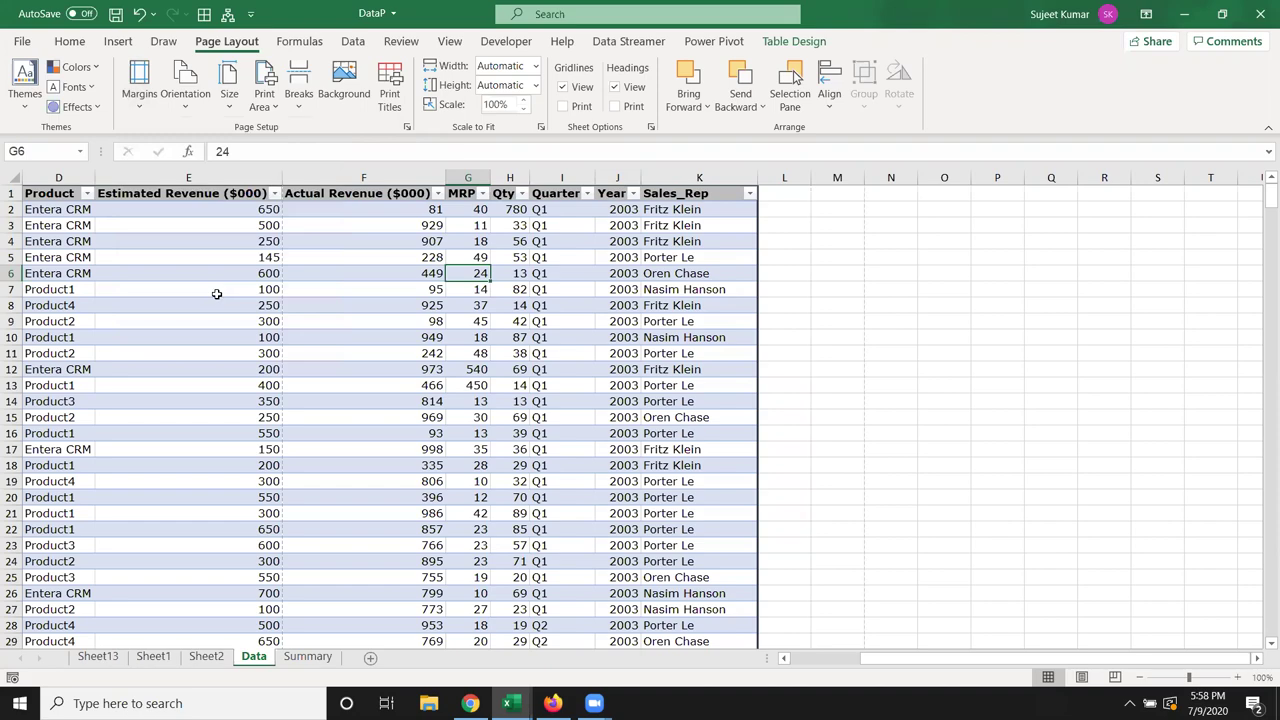
- Confirm the Narrow margins in print preview and bring up the Custom Margins settings
key("ctrl+p")
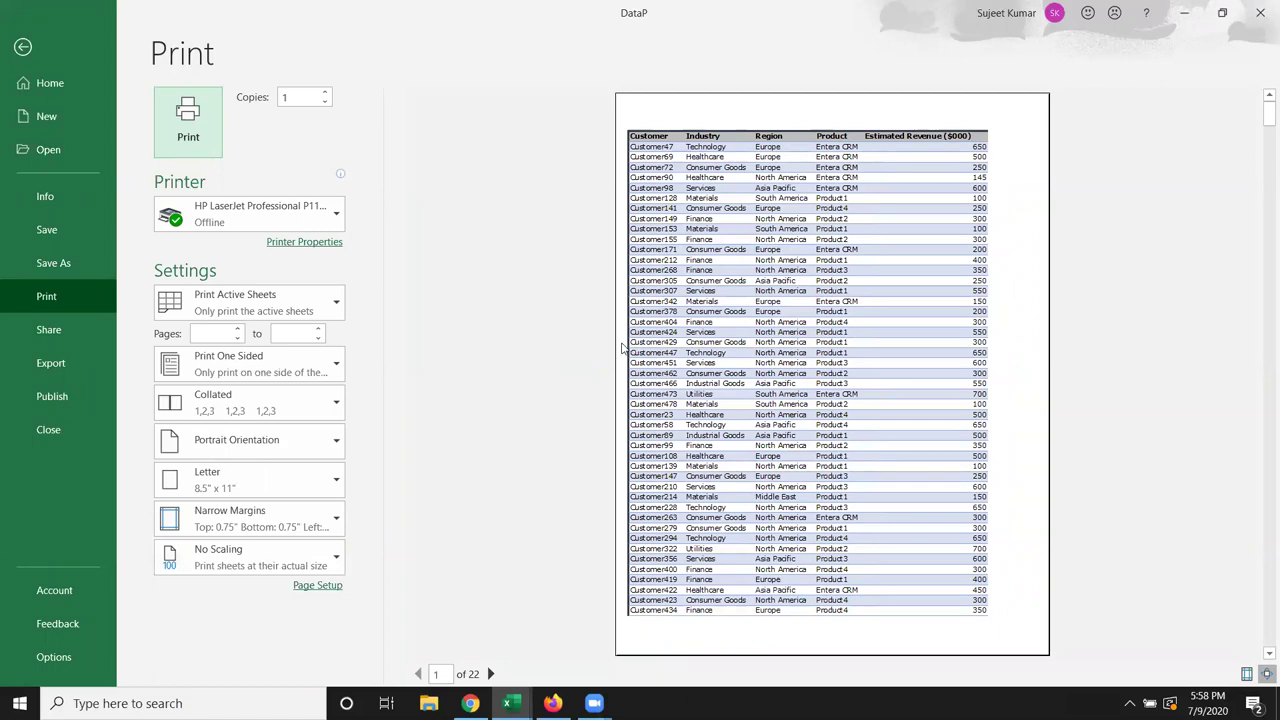
key("Escape")
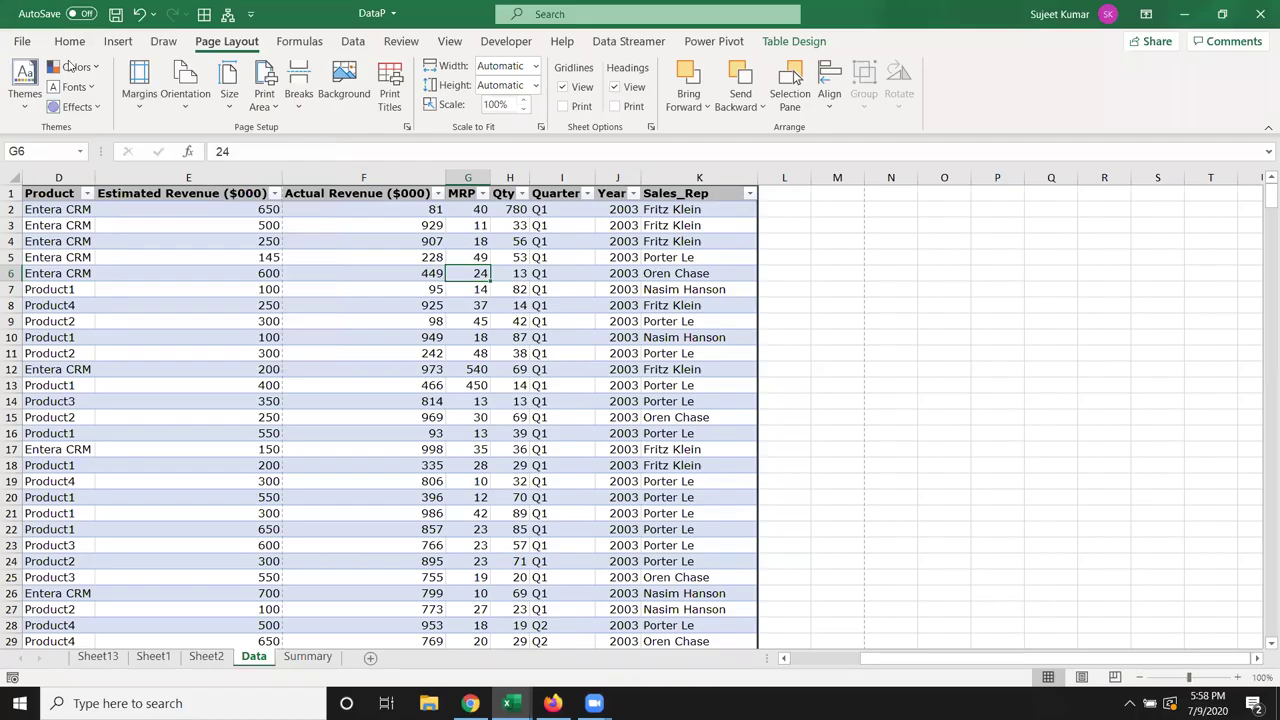
left_click(150, 96)
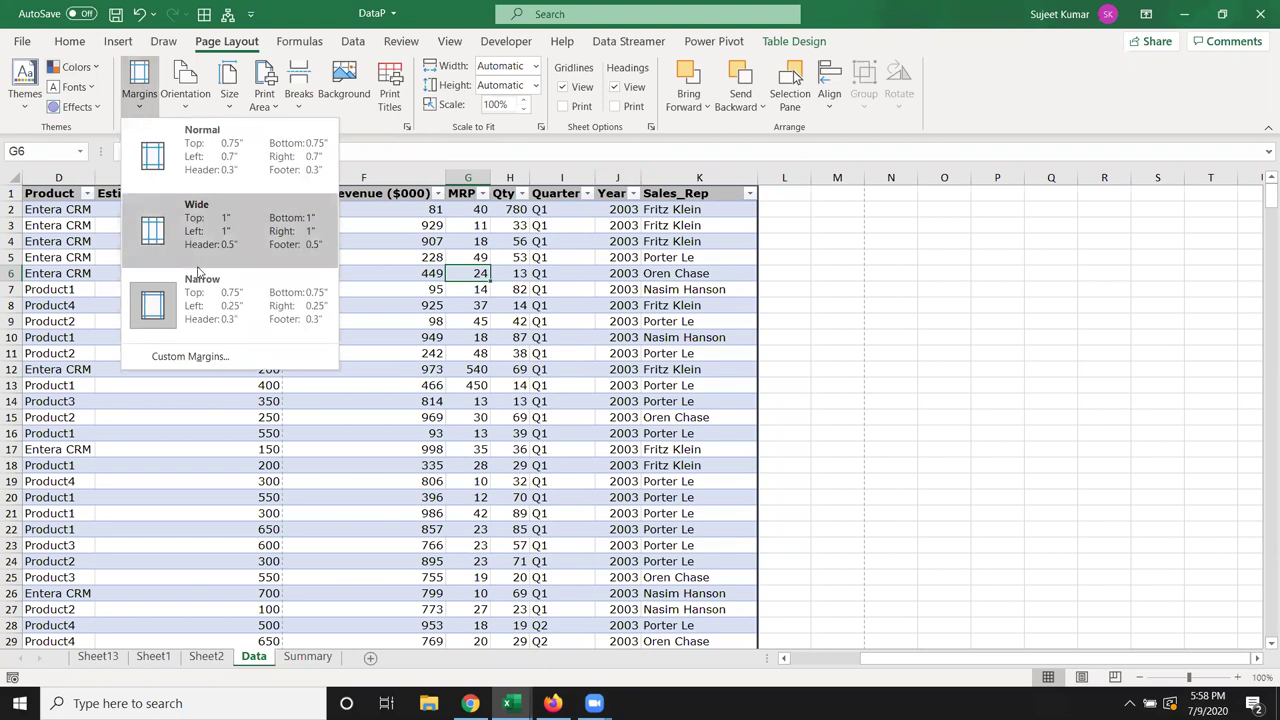
left_click(215, 355)
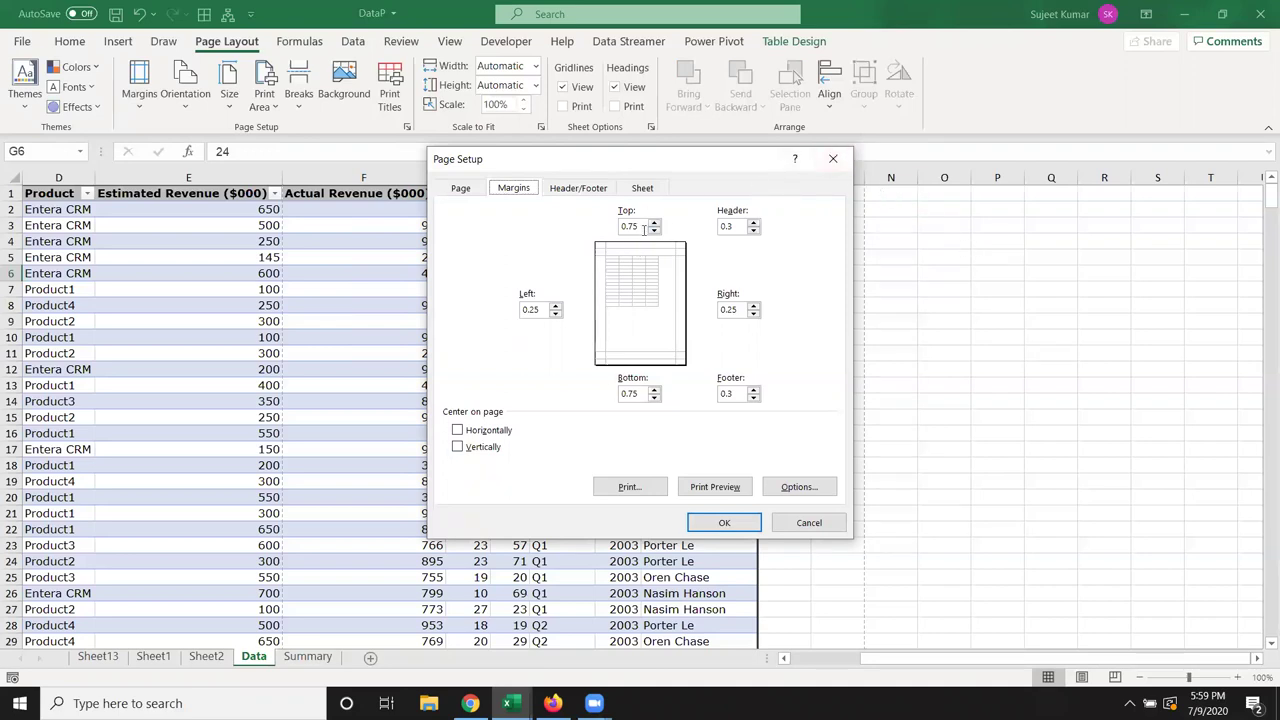
- Close Page Setup and look over the Margins and Orientation presets without changing them
left_click(848, 162)
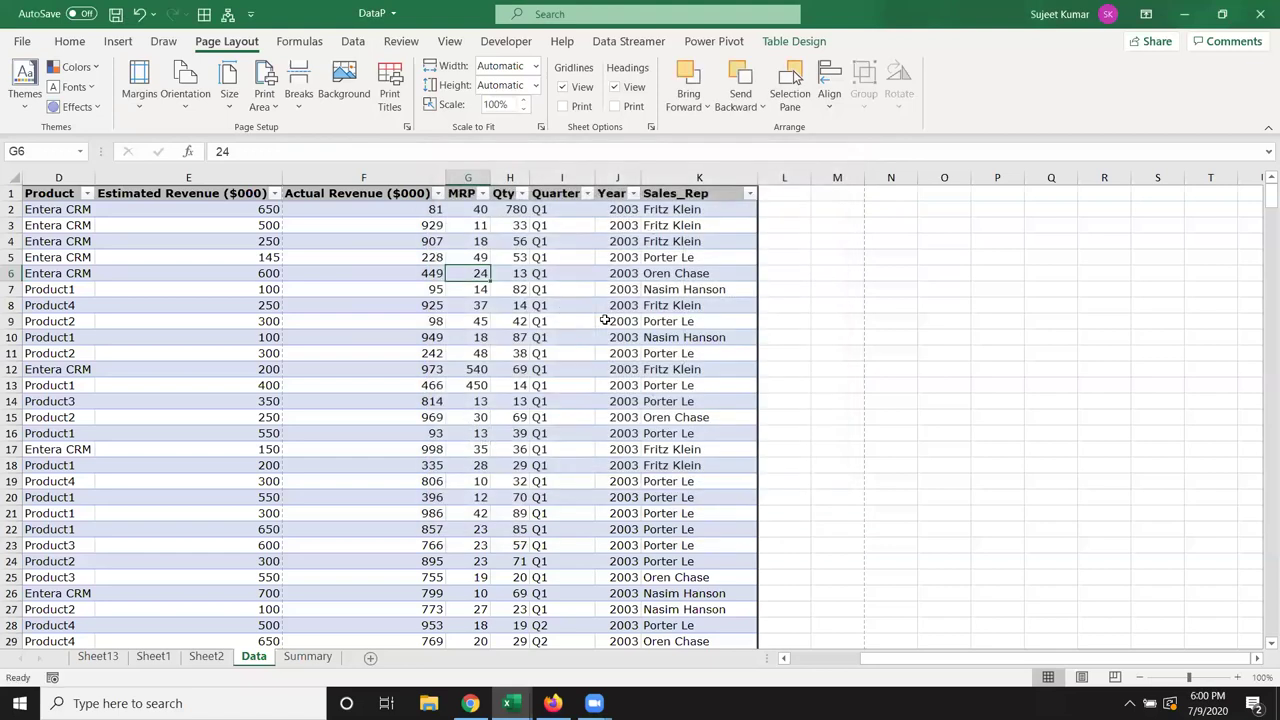
left_click(149, 105)
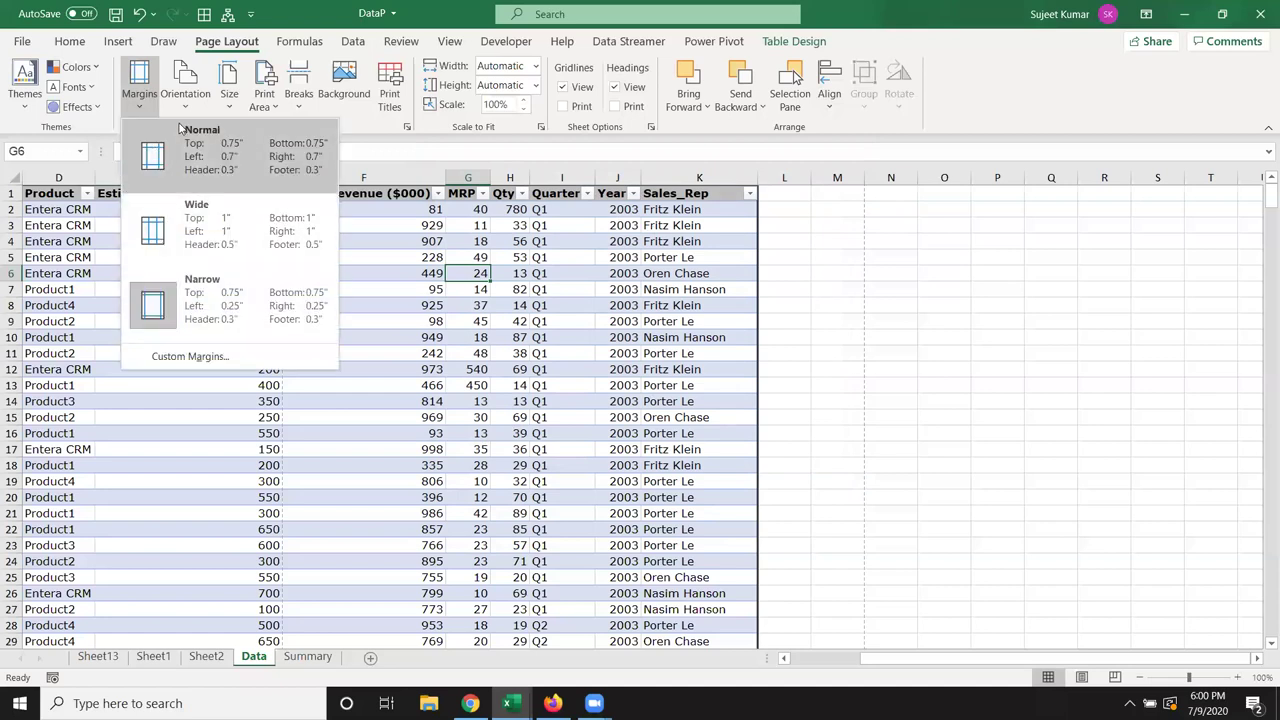
left_click(447, 314)
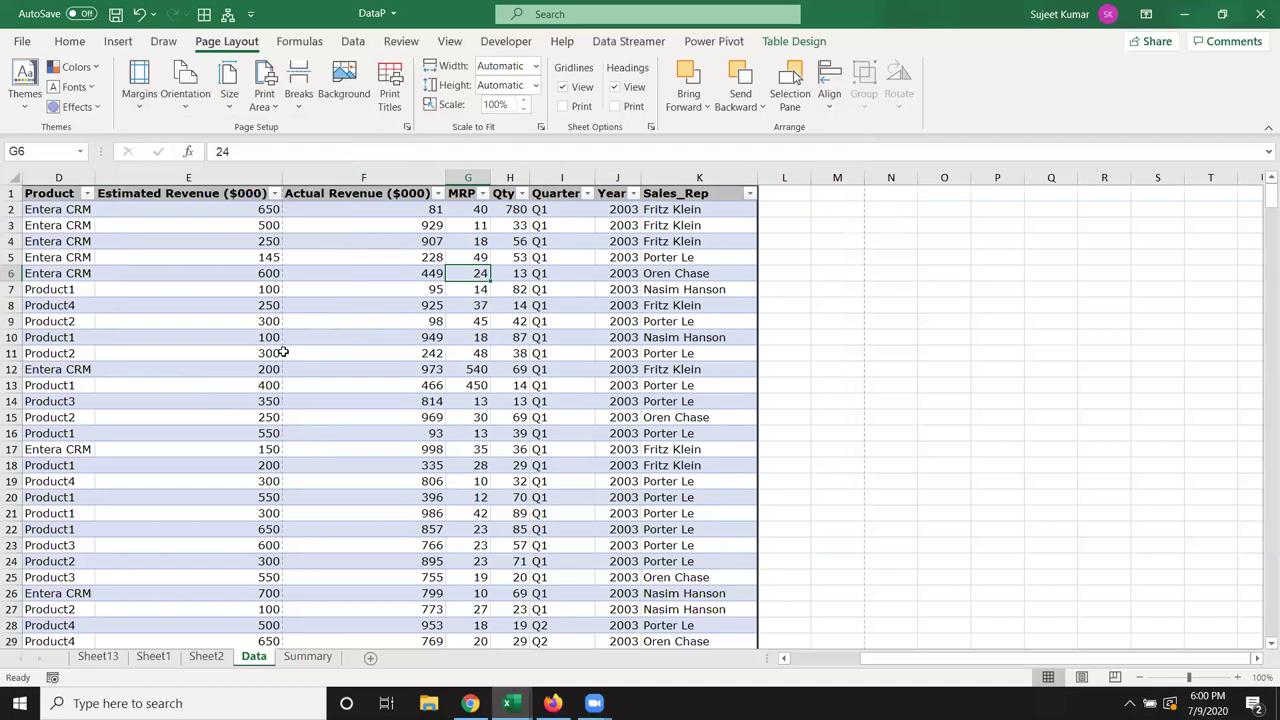
left_click(187, 100)
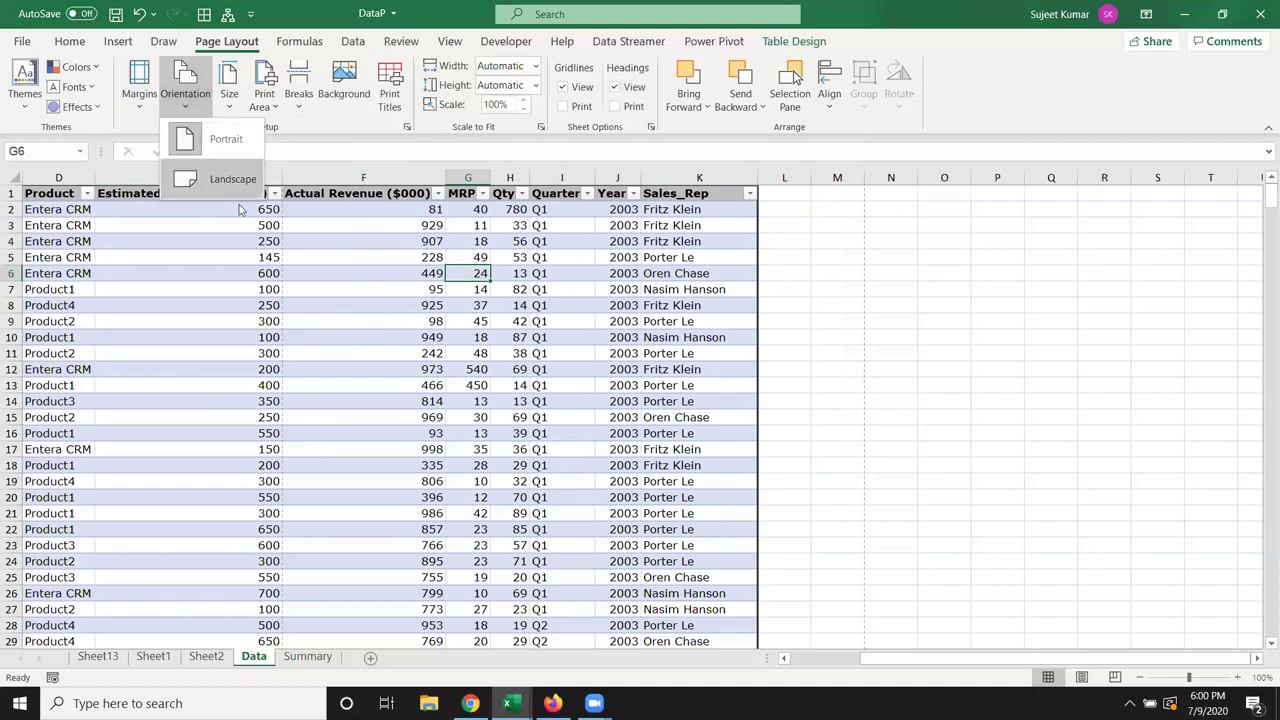
left_click(268, 228)
- Look over the paper Size and Print Area options, leaving both unchanged
left_click(228, 108)
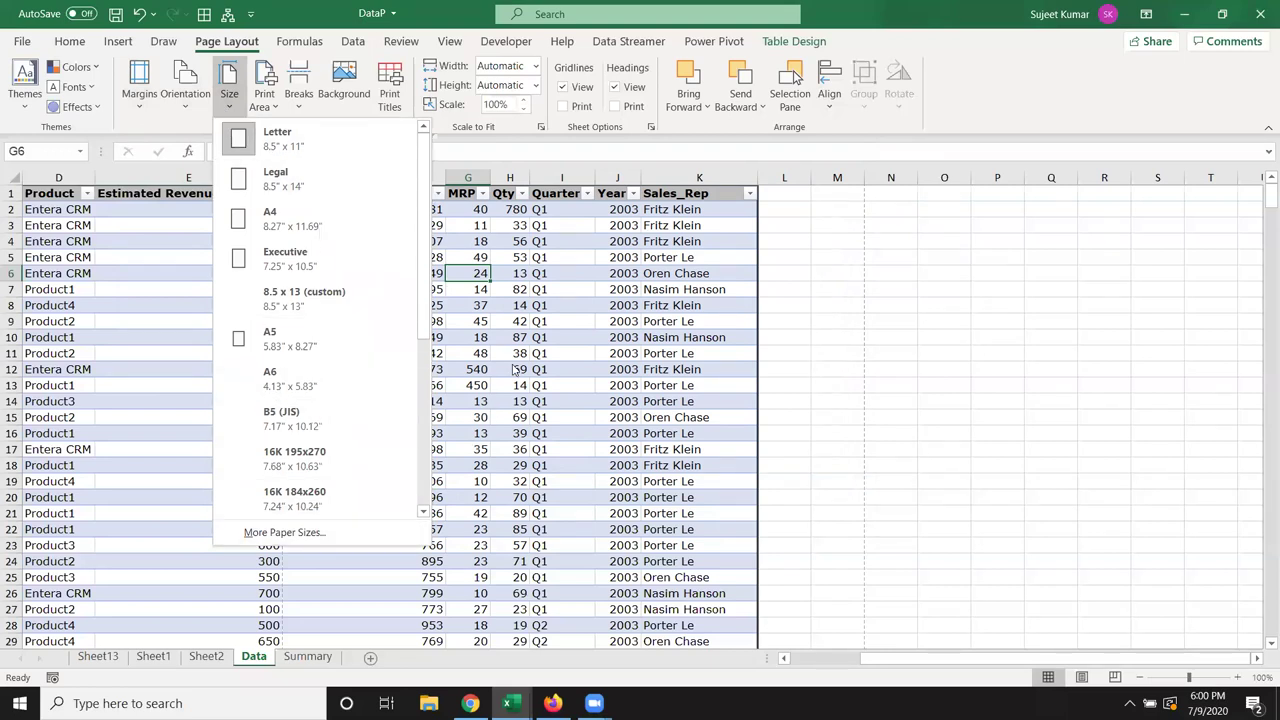
left_click(480, 350)
left_click(268, 115)
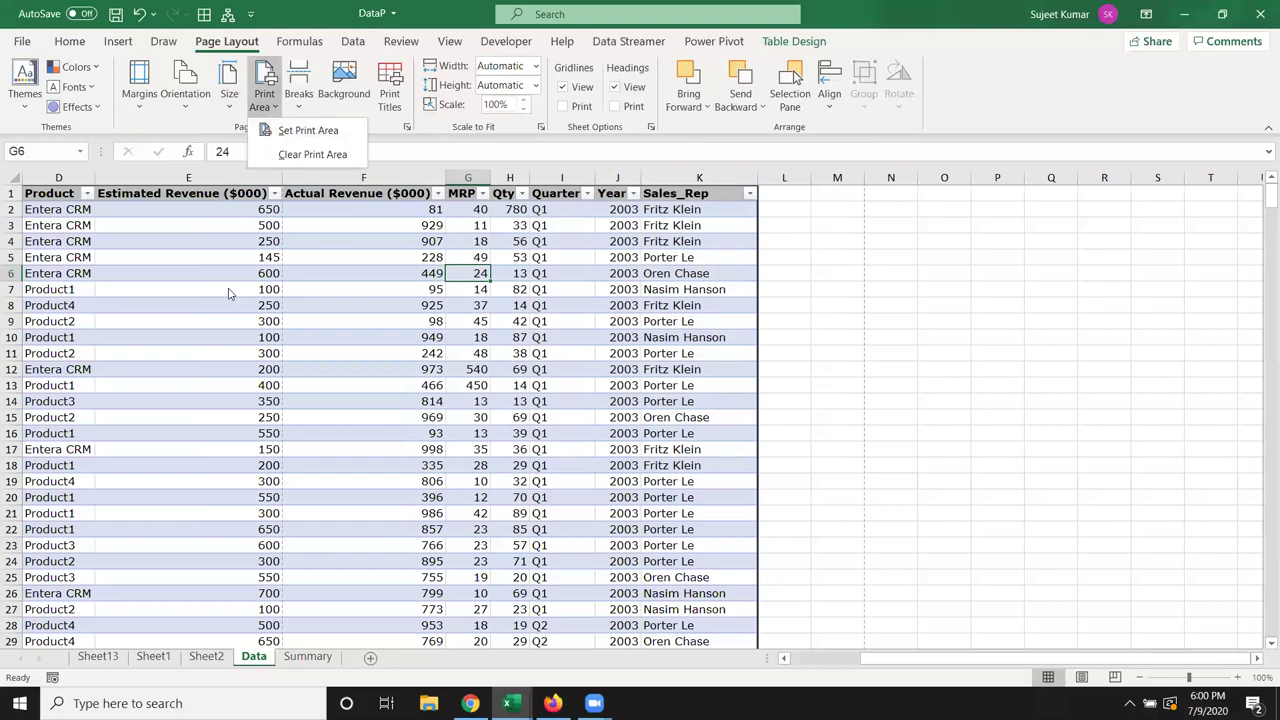
left_click(286, 408)
scroll(288, 497, "down", 4)
scroll(288, 497, "up", 4)
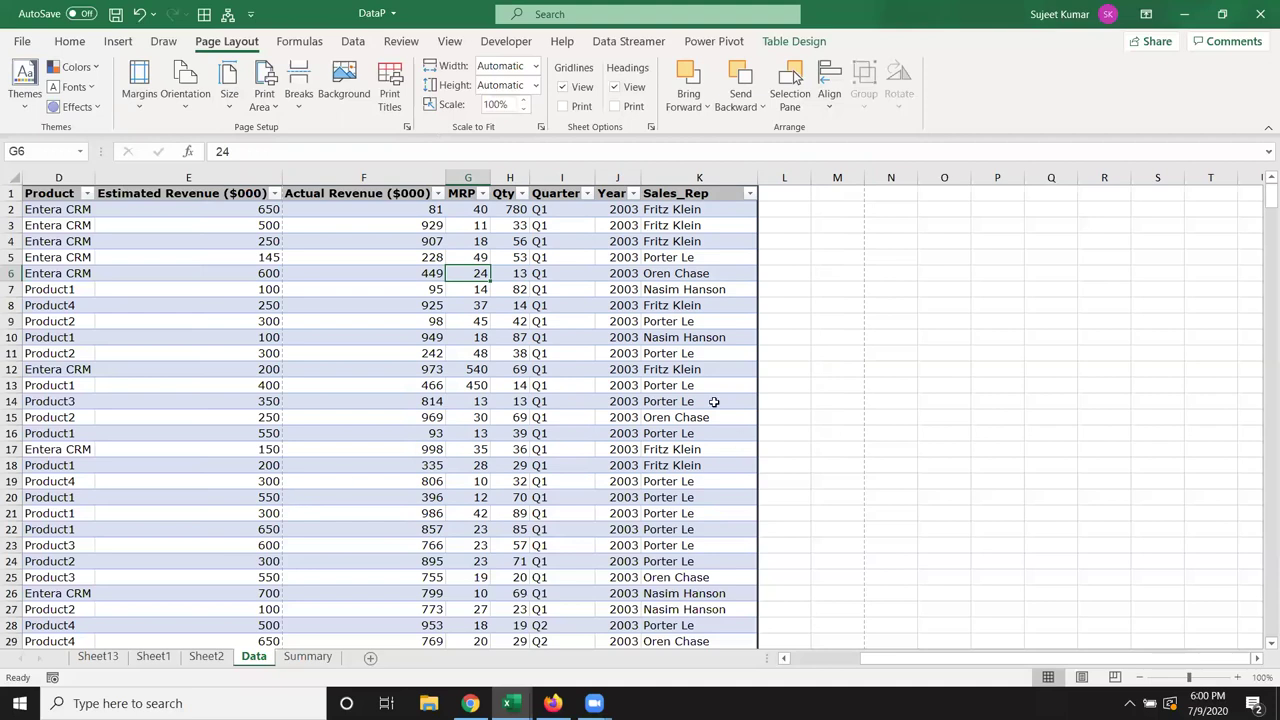
- Insert Product, Industry and Year slicers for the sales table from Table Design
left_click(117, 41)
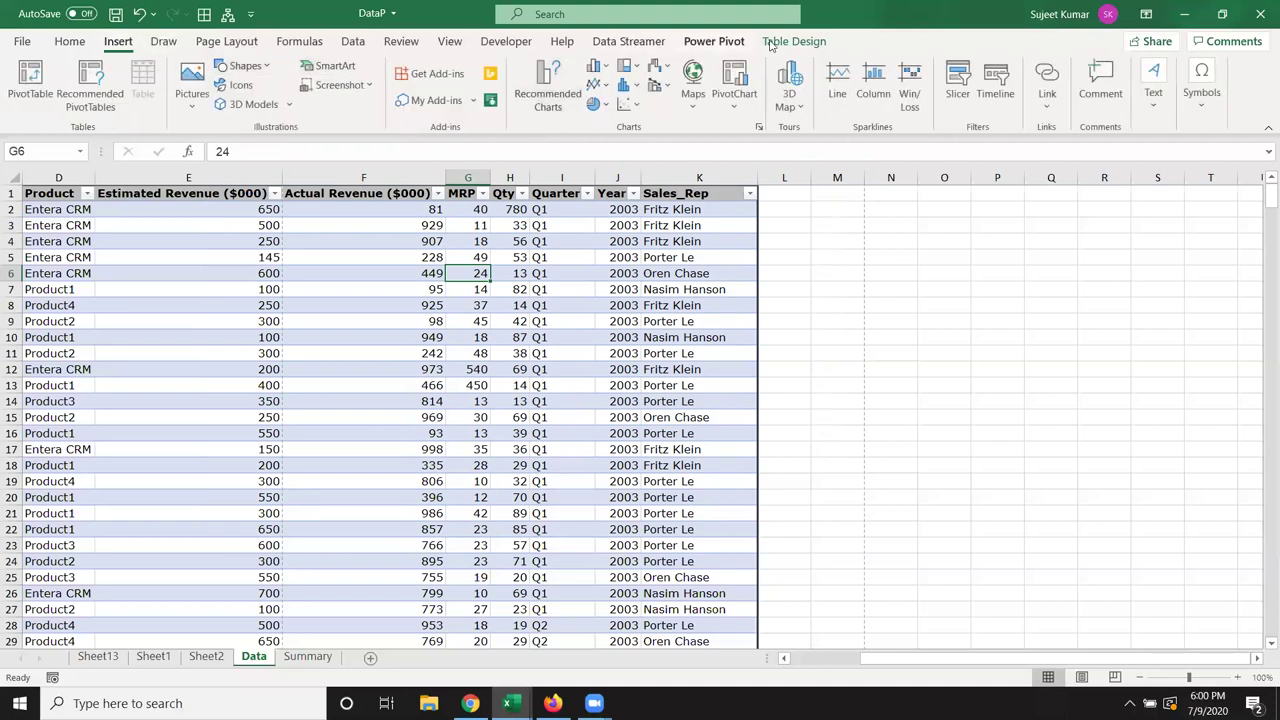
left_click(713, 43)
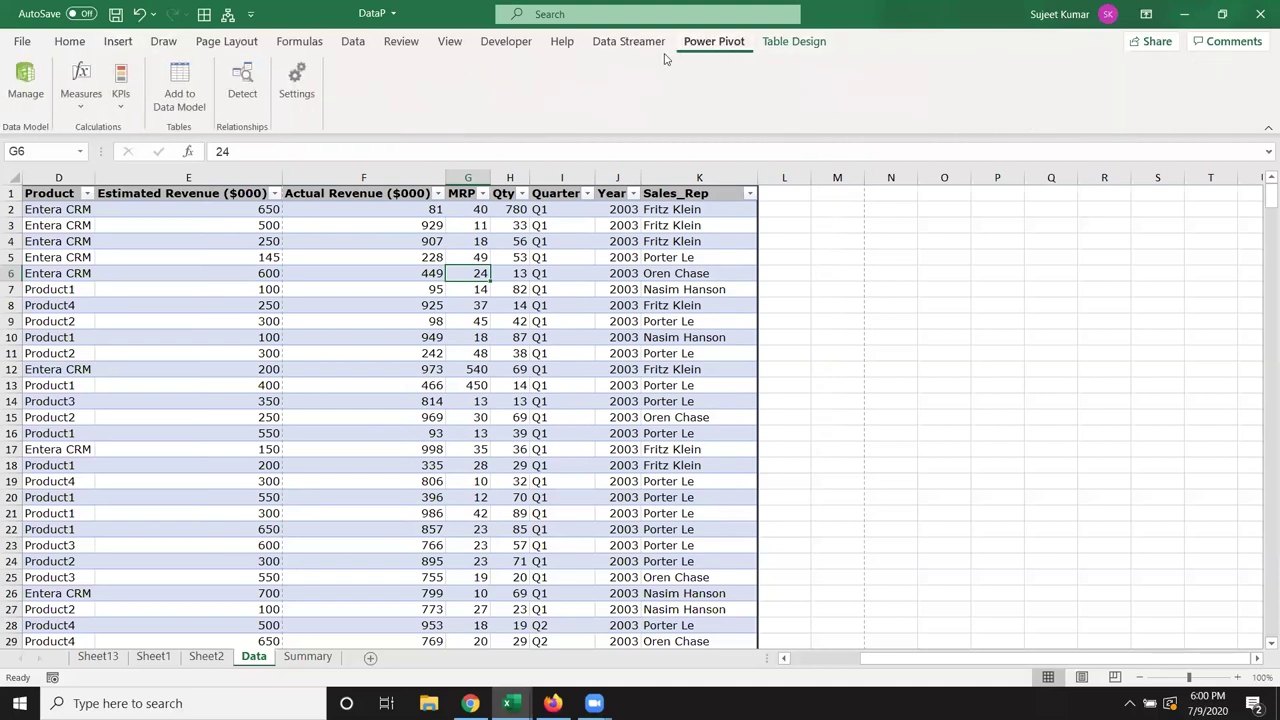
left_click(597, 275)
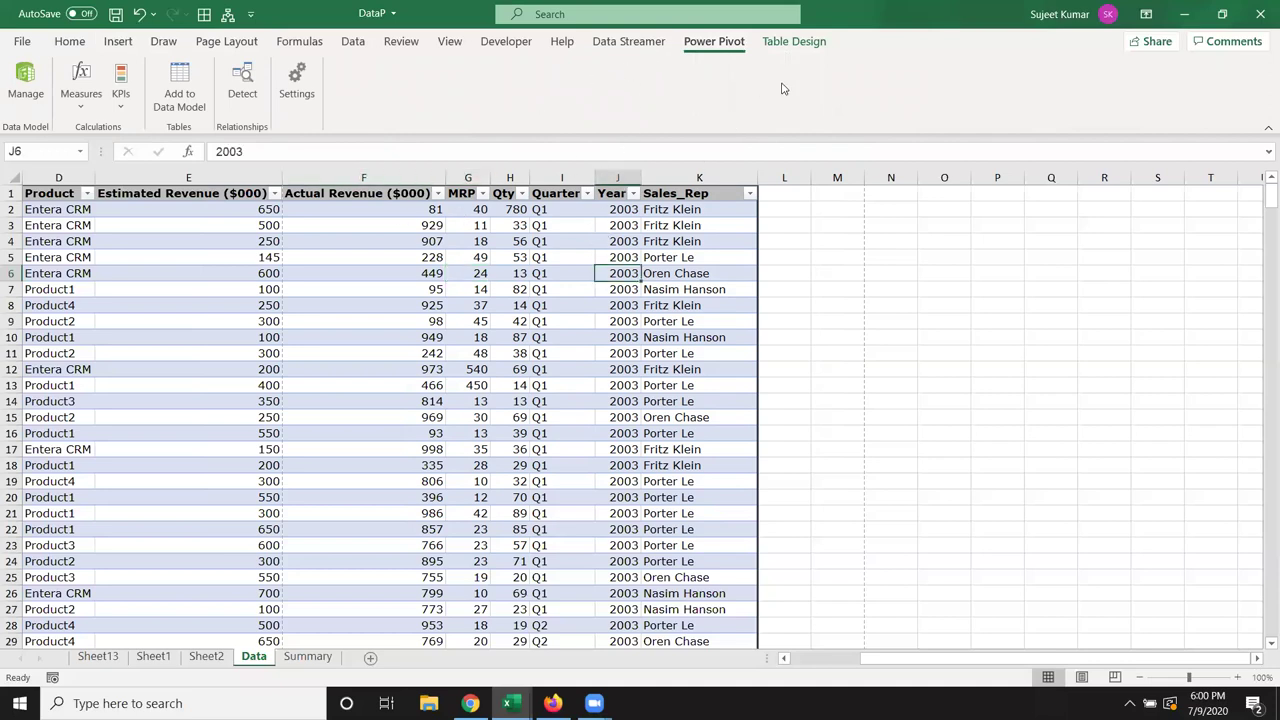
left_click(794, 42)
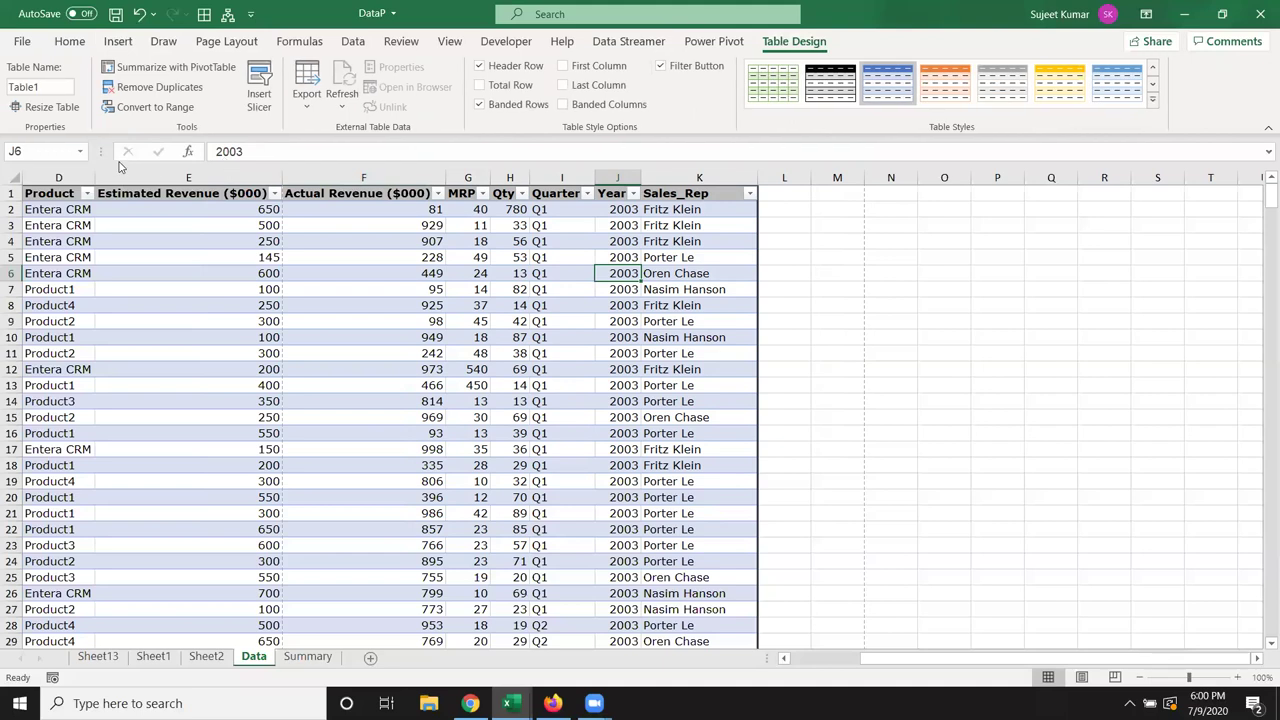
left_click(258, 90)
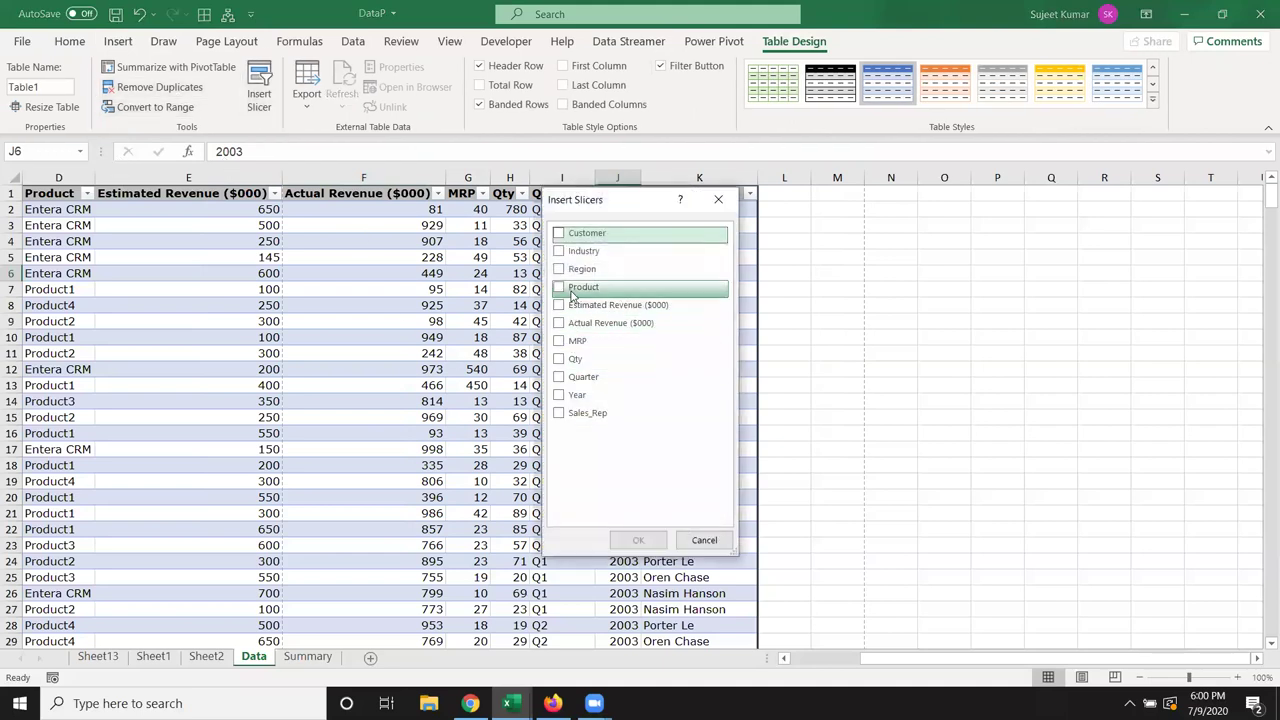
left_click(576, 288)
left_click(560, 251)
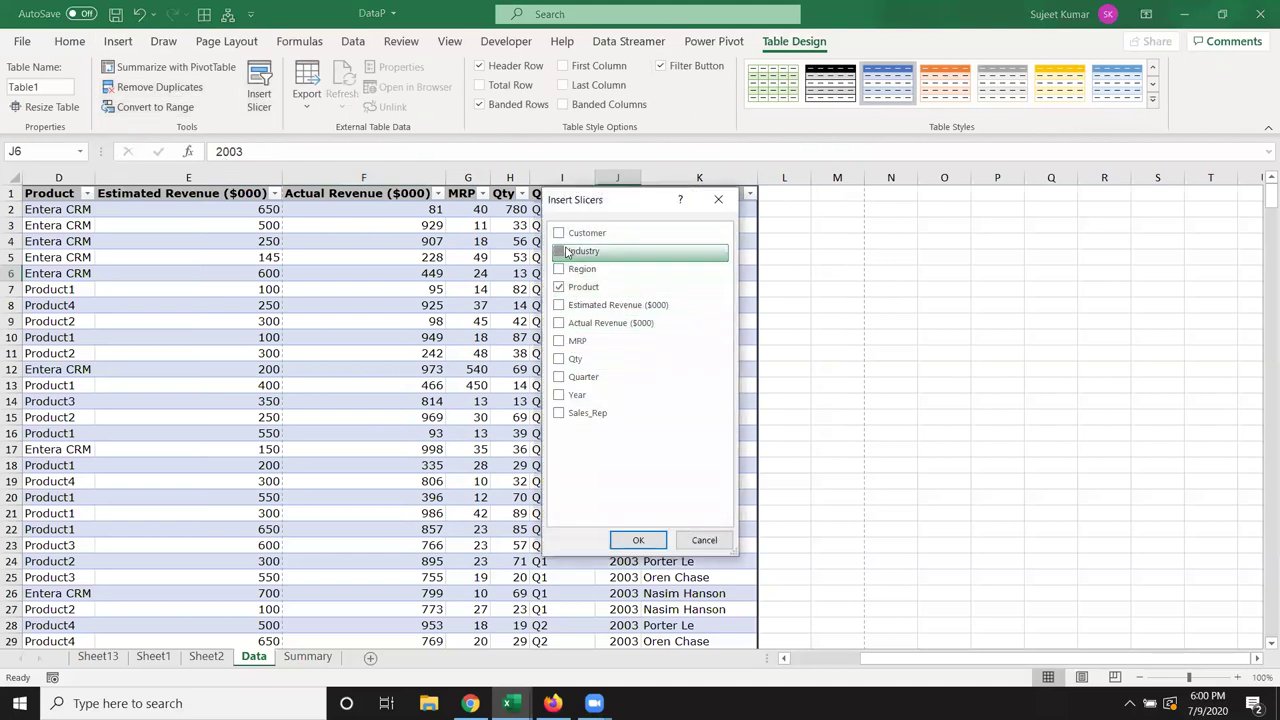
left_click(560, 397)
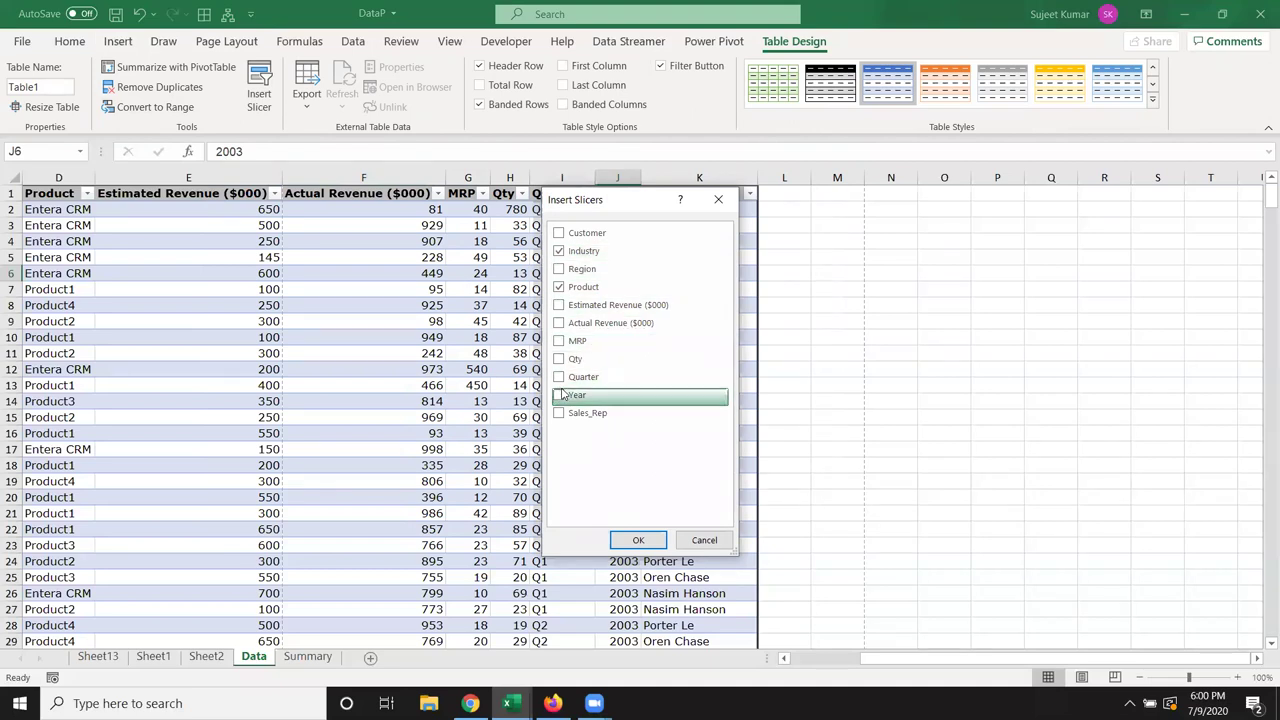
left_click(638, 540)
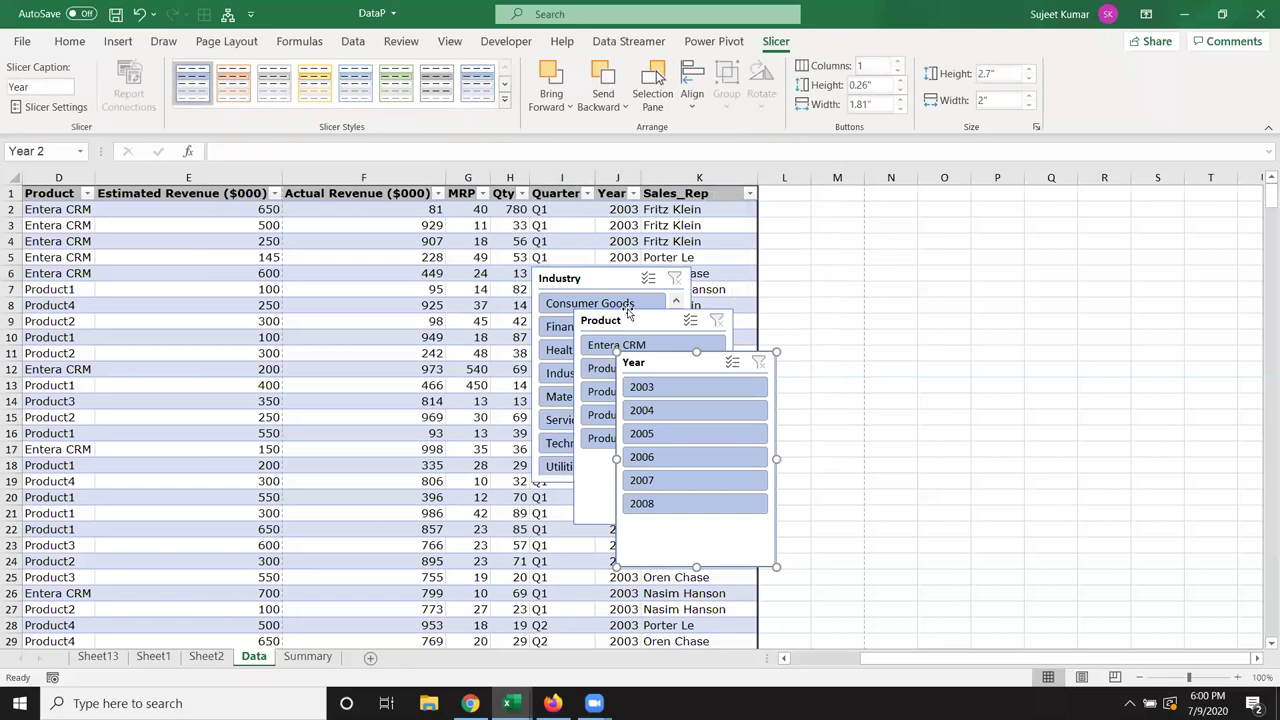
- Arrange the Industry, Product and Year slicers beside the table, undoing an accidental cell move
left_click_drag(1105, 237, 876, 230)
type("2003")
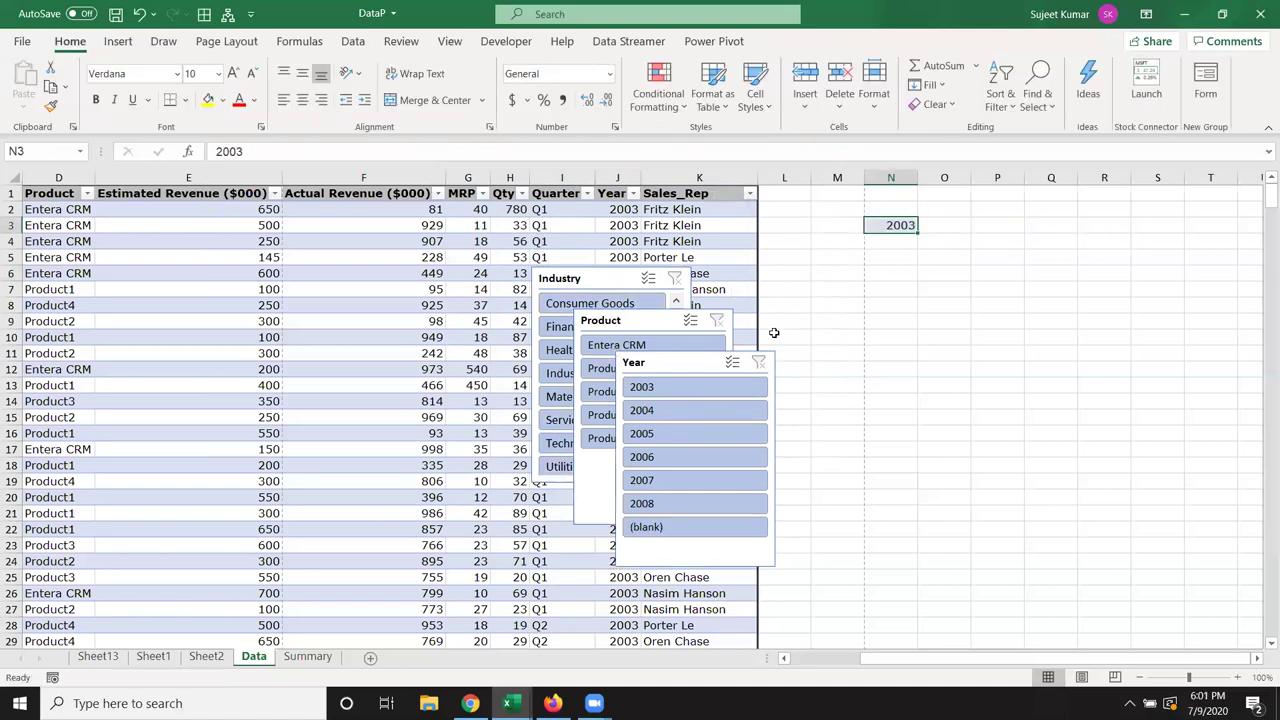
left_click(587, 283)
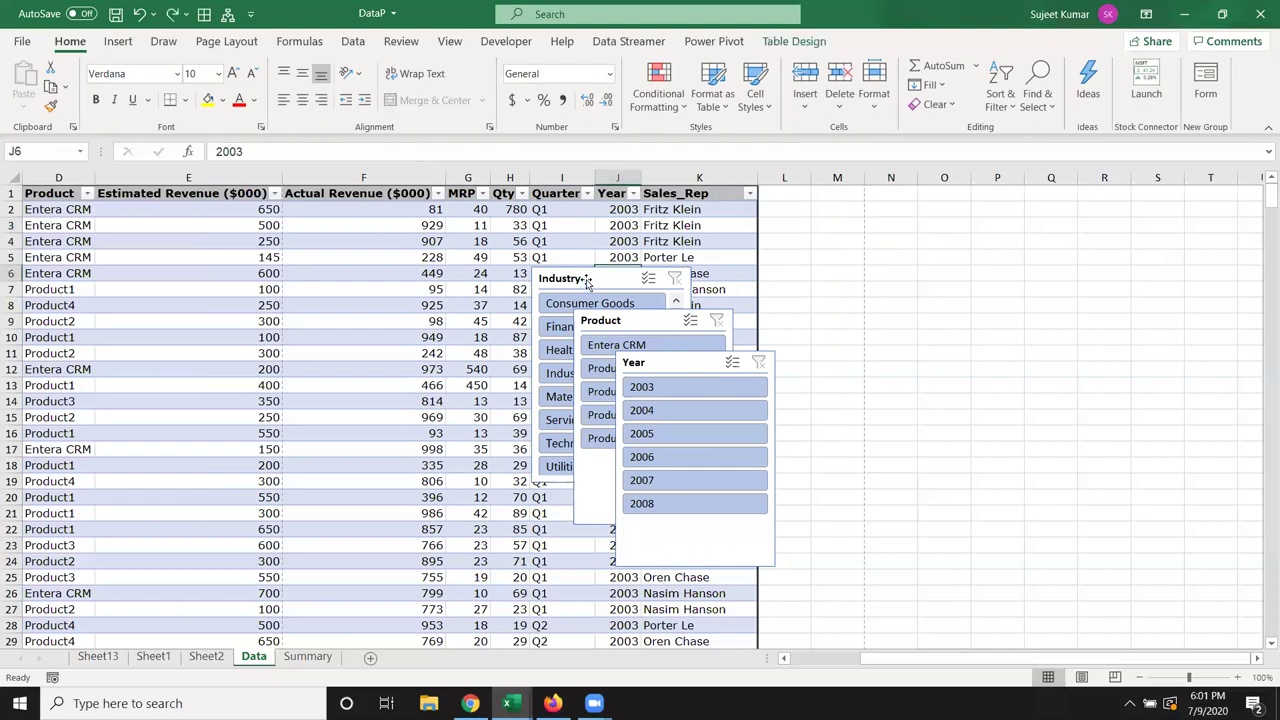
left_click_drag(587, 283, 865, 223)
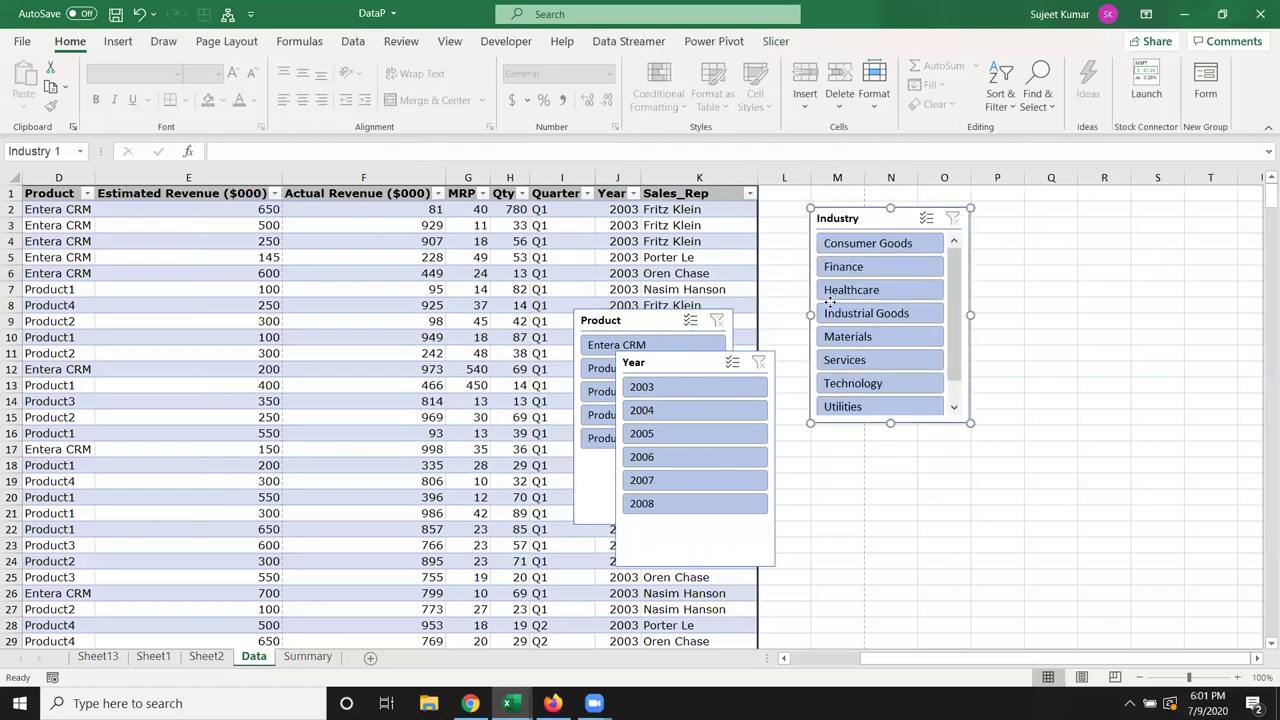
left_click_drag(665, 316, 1098, 208)
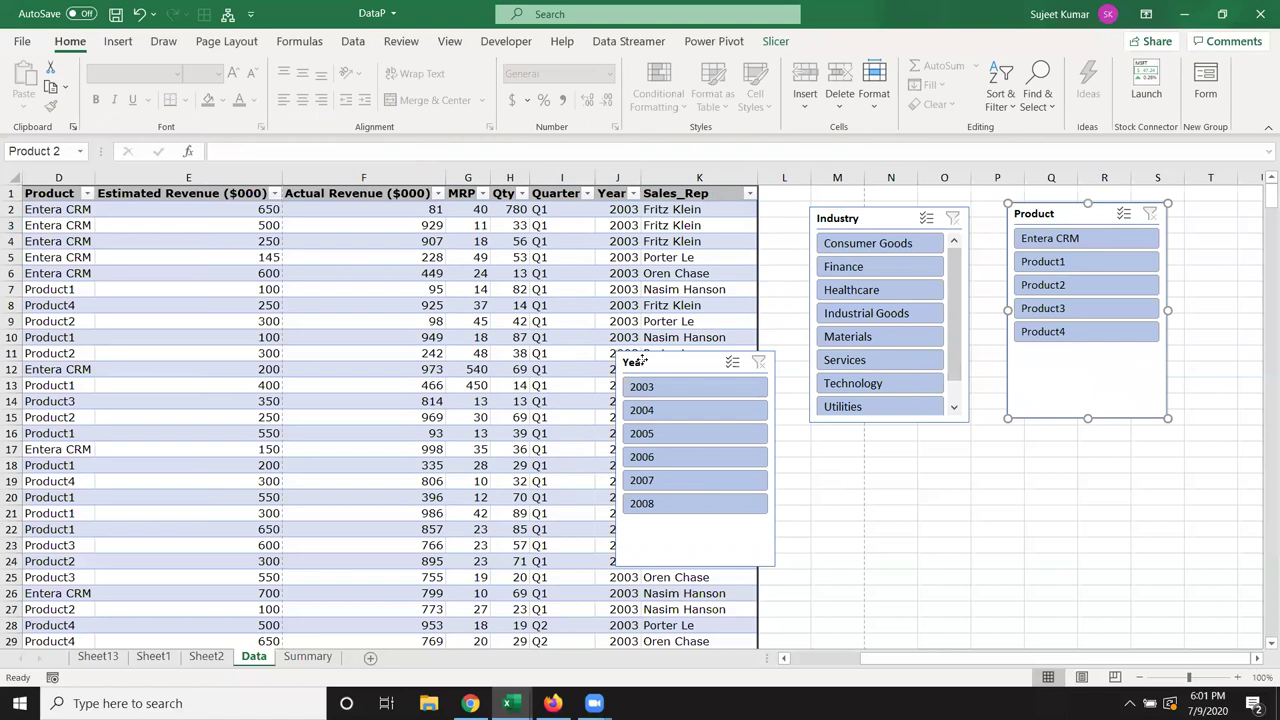
left_click_drag(643, 362, 917, 458)
left_click(785, 449)
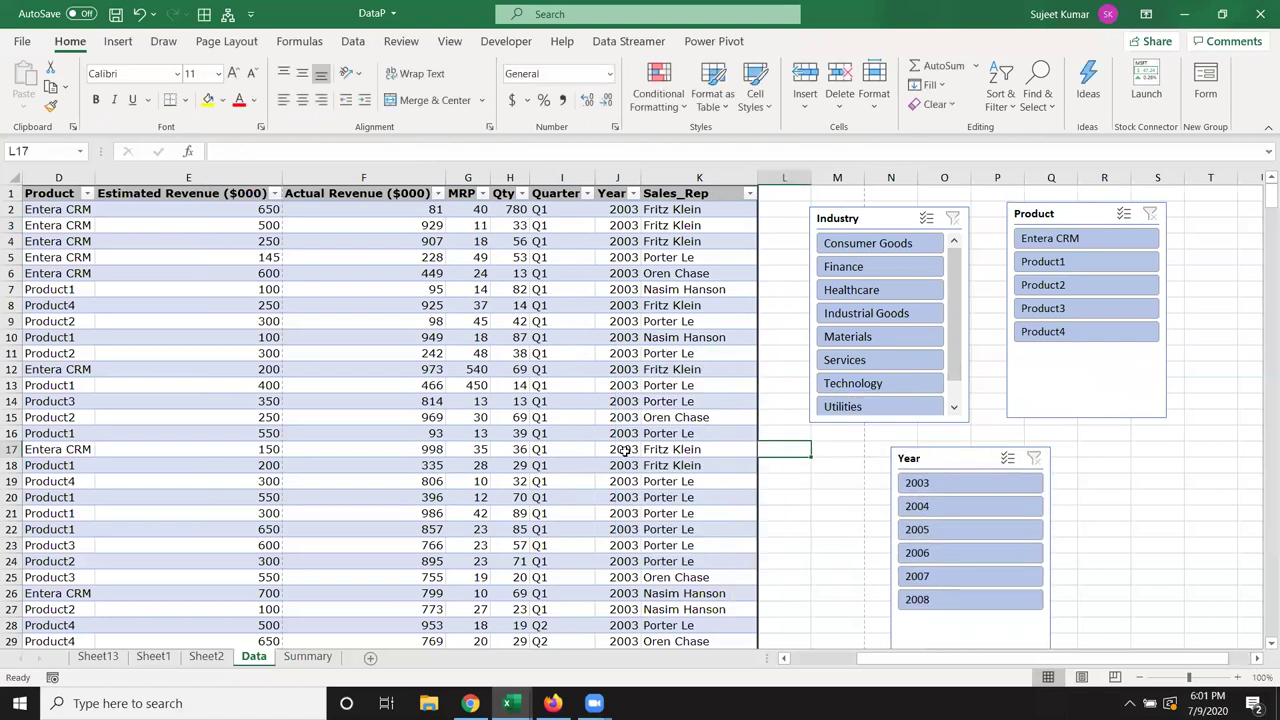
key("ctrl+p")
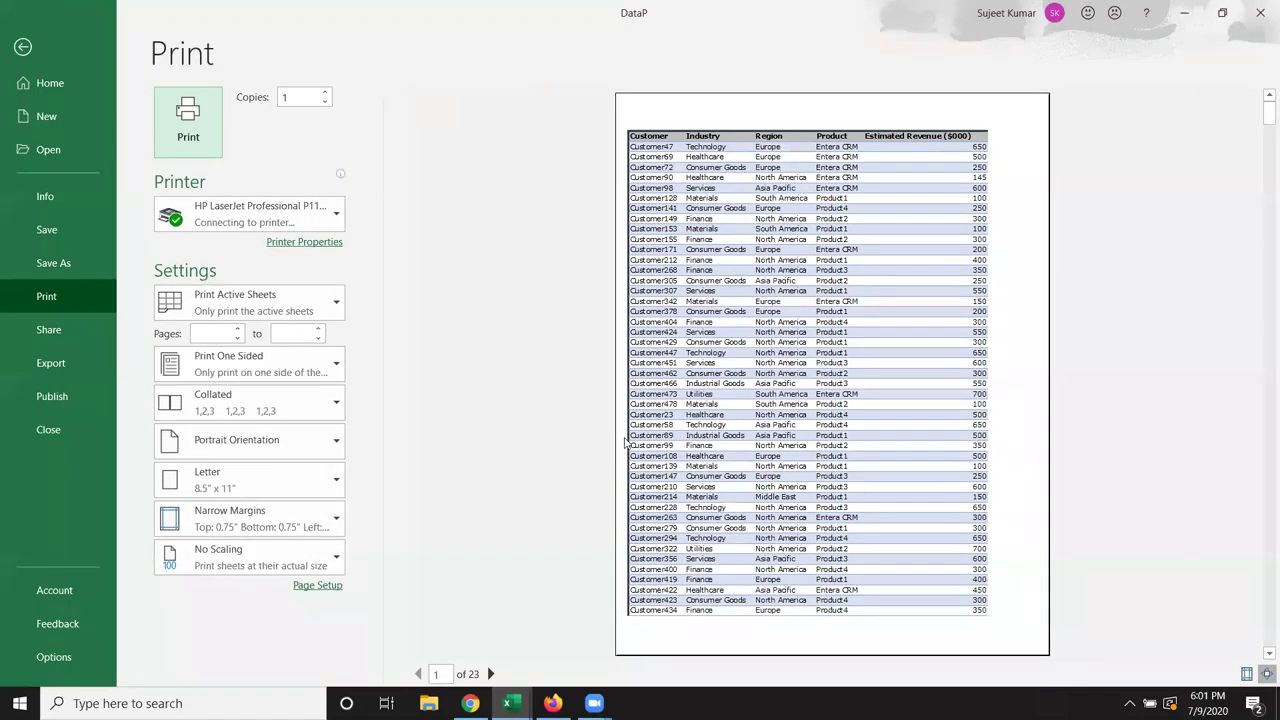
left_click(491, 674)
left_click(493, 674)
left_click(493, 674)
left_click(493, 674)
double_click(493, 674)
double_click(493, 674)
left_click(493, 674)
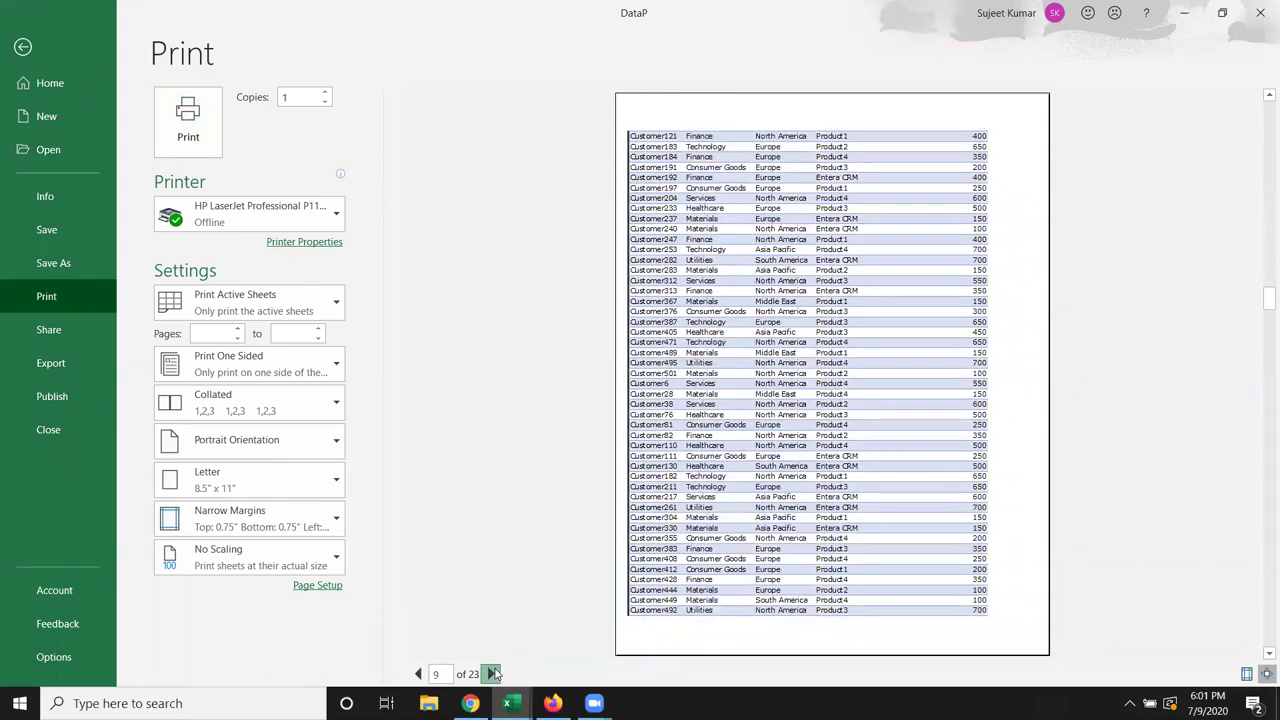
double_click(493, 674)
double_click(493, 674)
left_click(493, 674)
double_click(493, 674)
double_click(493, 674)
double_click(493, 674)
double_click(493, 674)
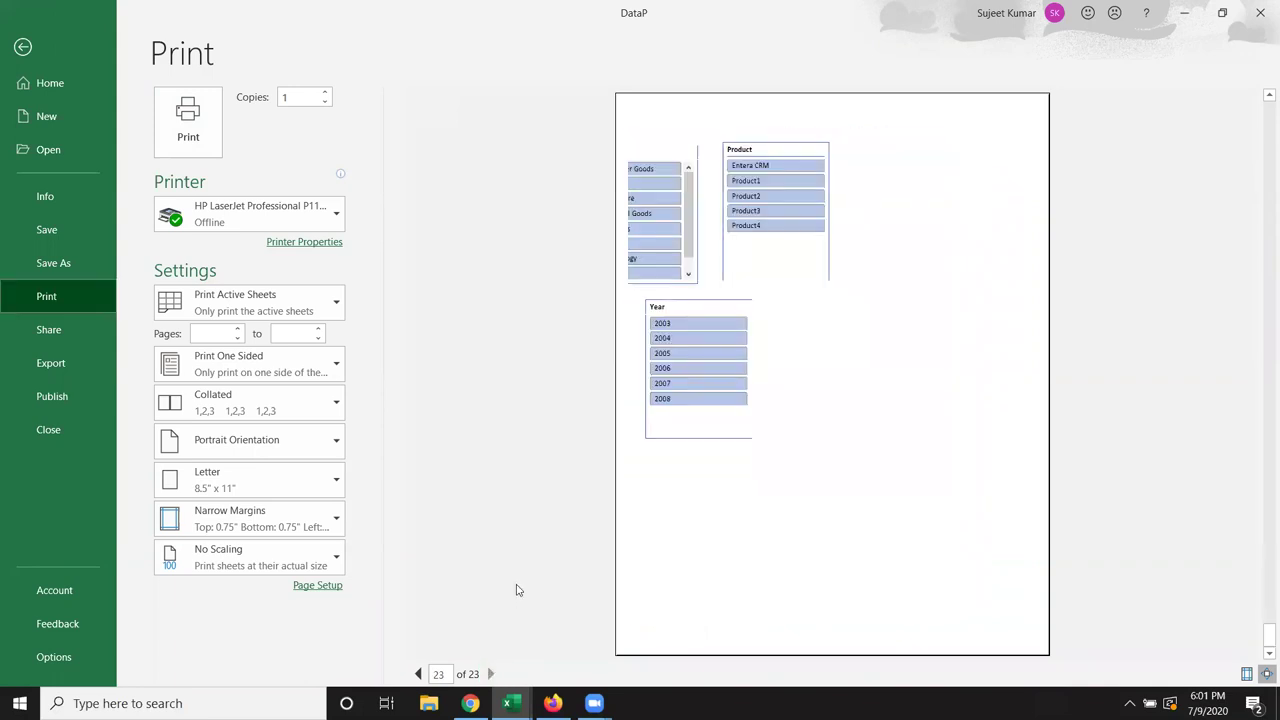
key("Escape")
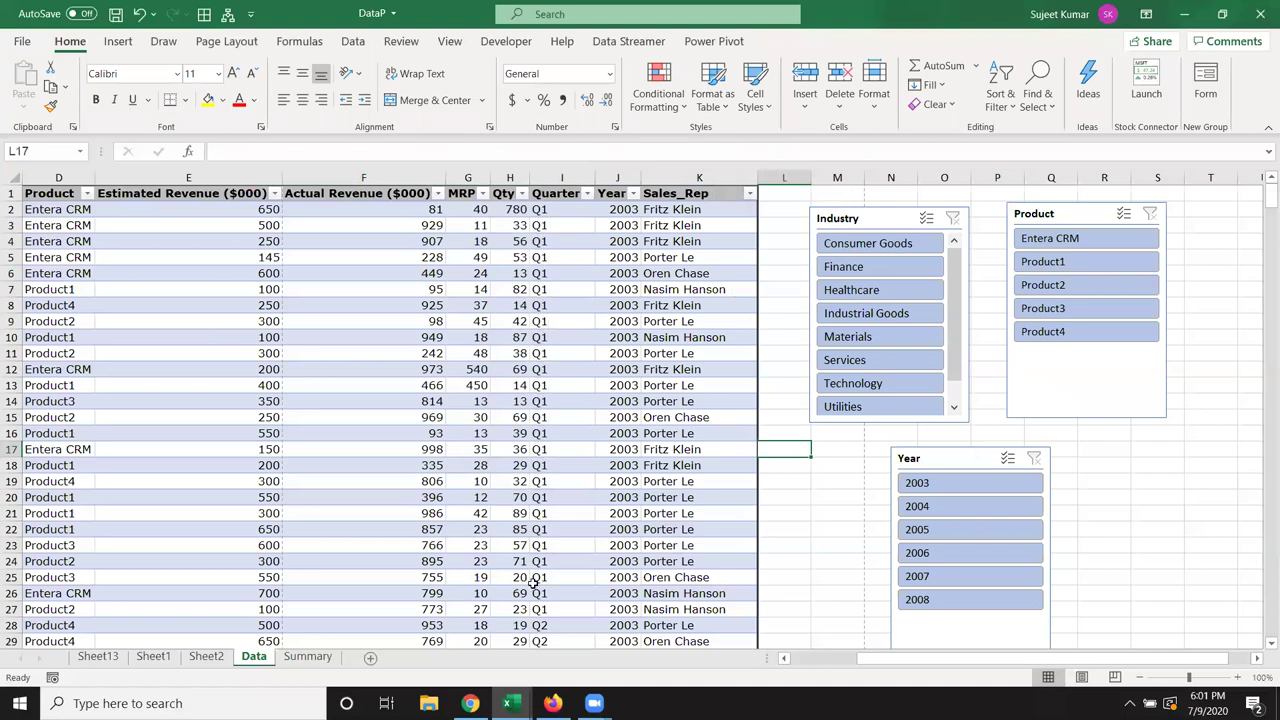
- Set D1:K17 of the sales table as the Data sheet's print area
left_click_drag(46, 194, 725, 462)
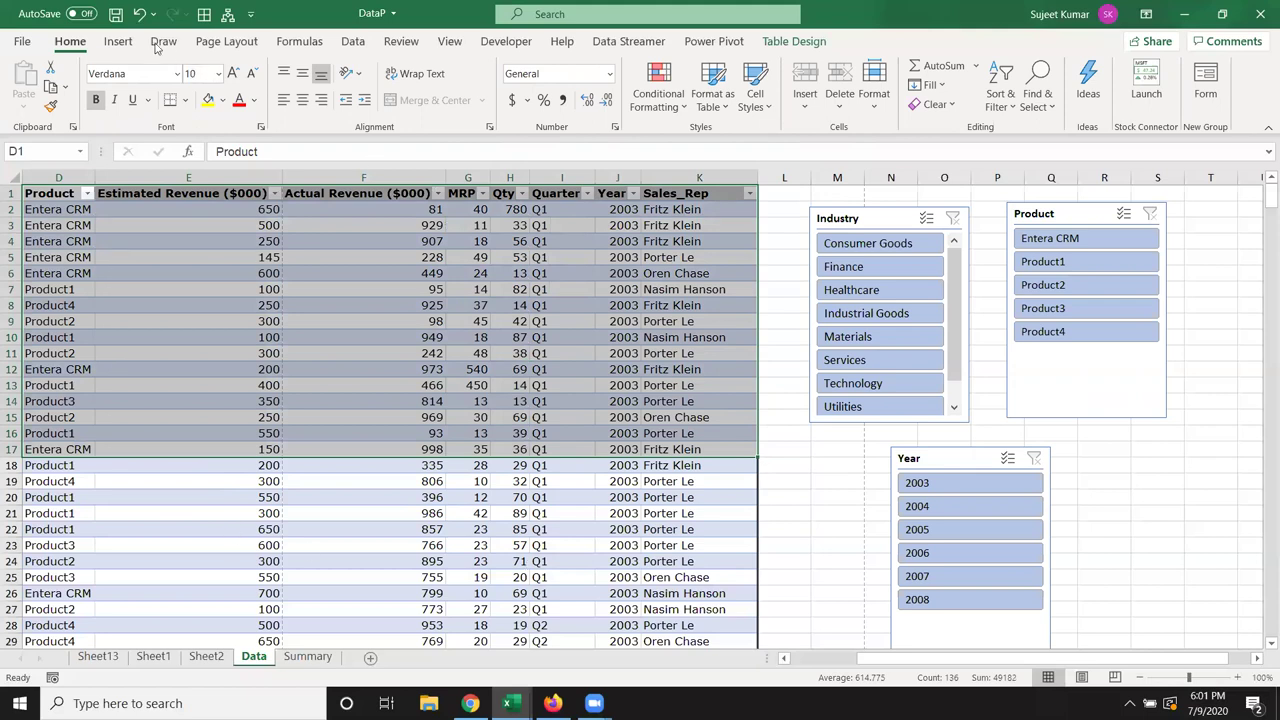
left_click(226, 41)
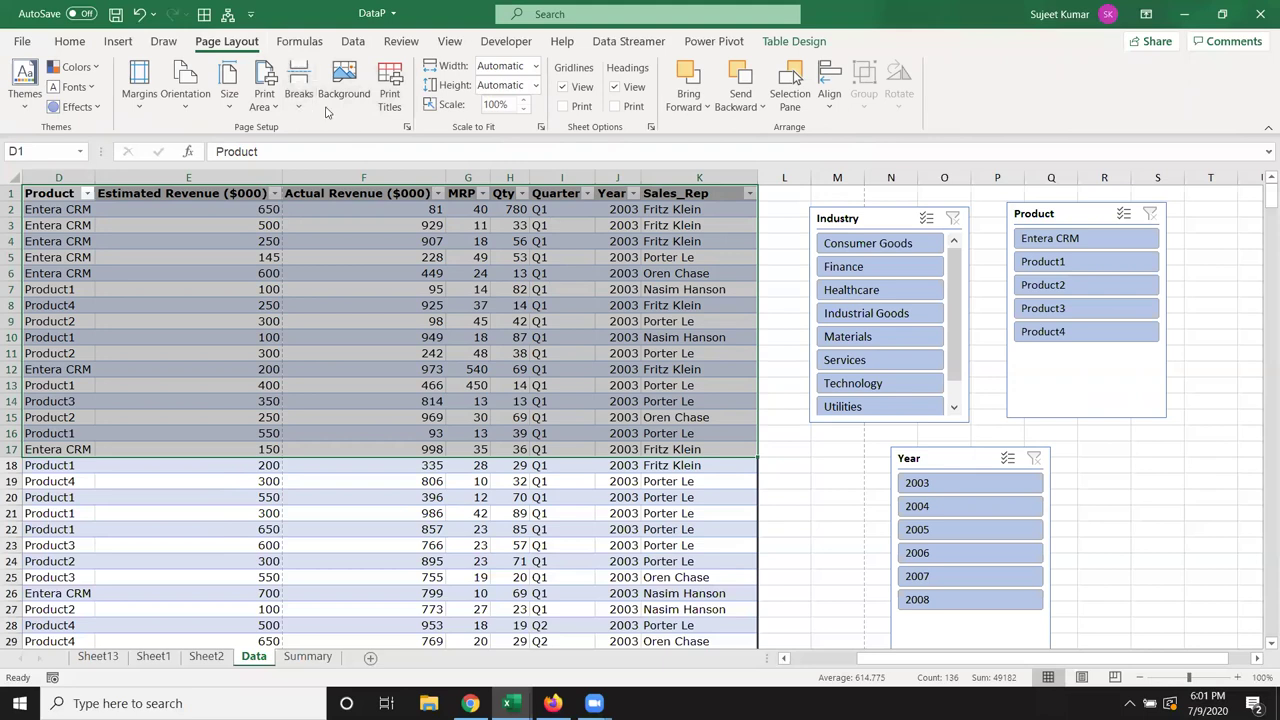
left_click(270, 106)
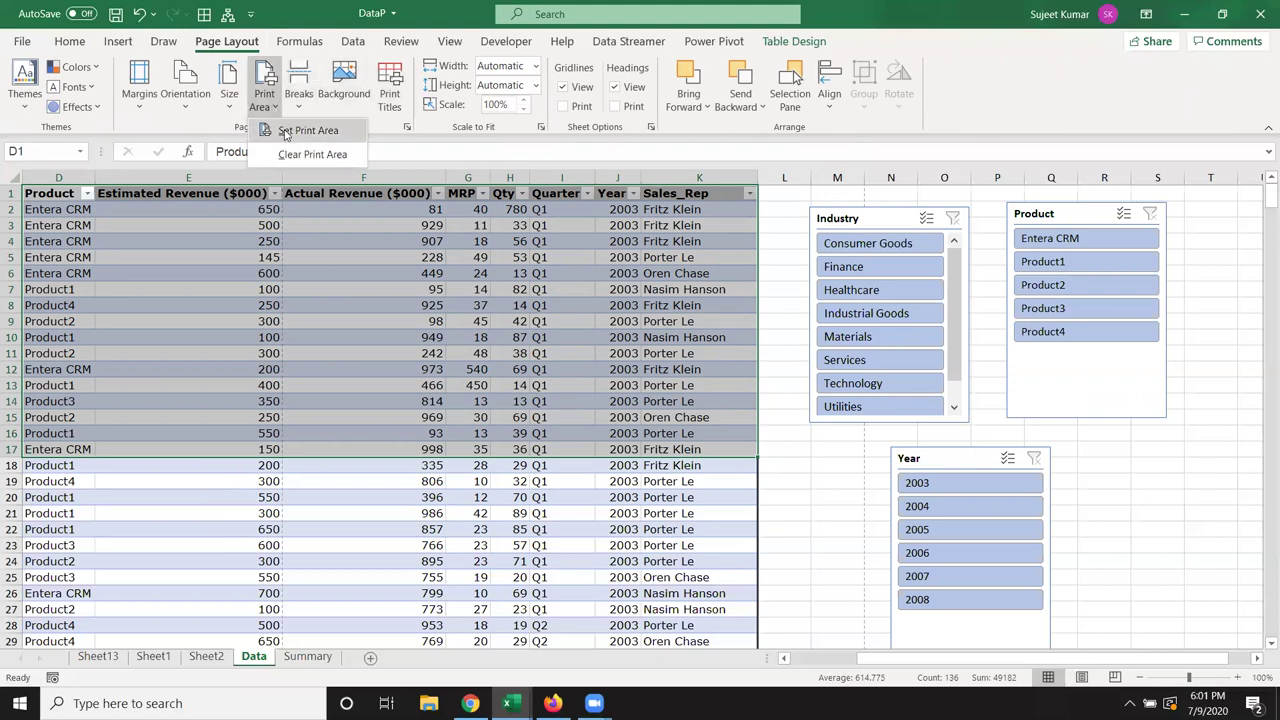
left_click(286, 130)
left_click(270, 274)
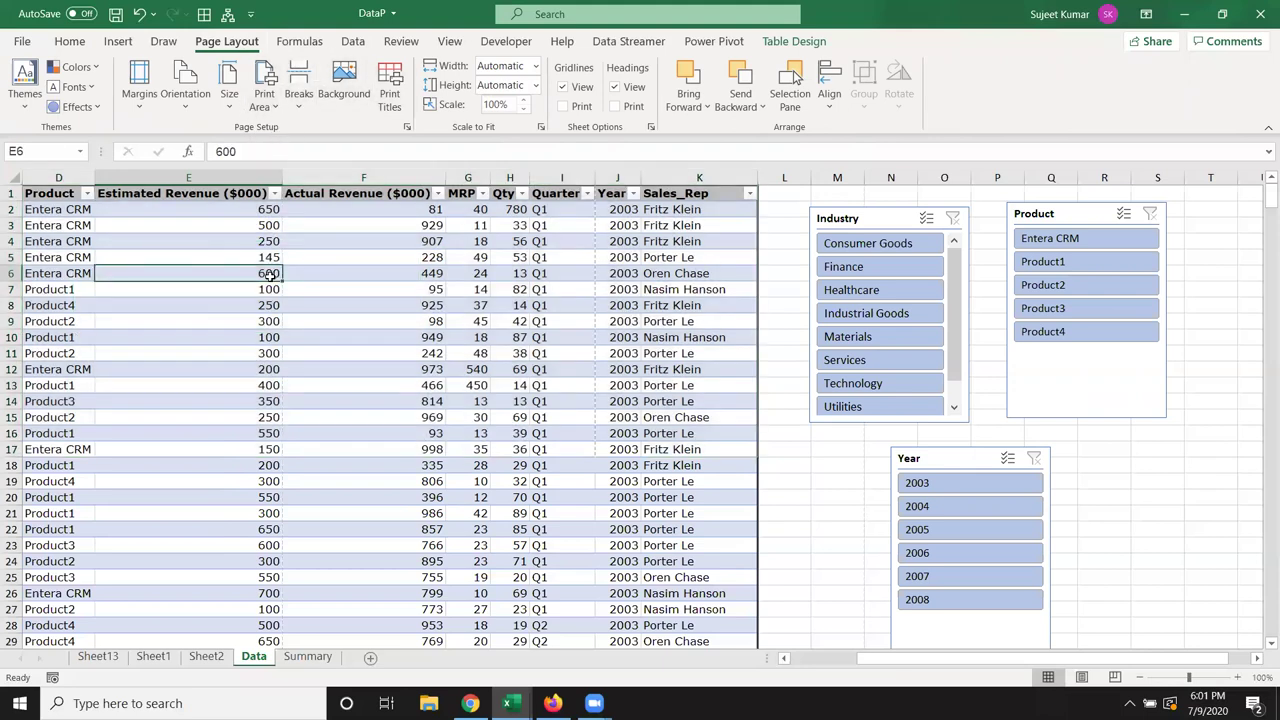
- Check the print area in the print preview, then return to the sheet
key("ctrl+p")
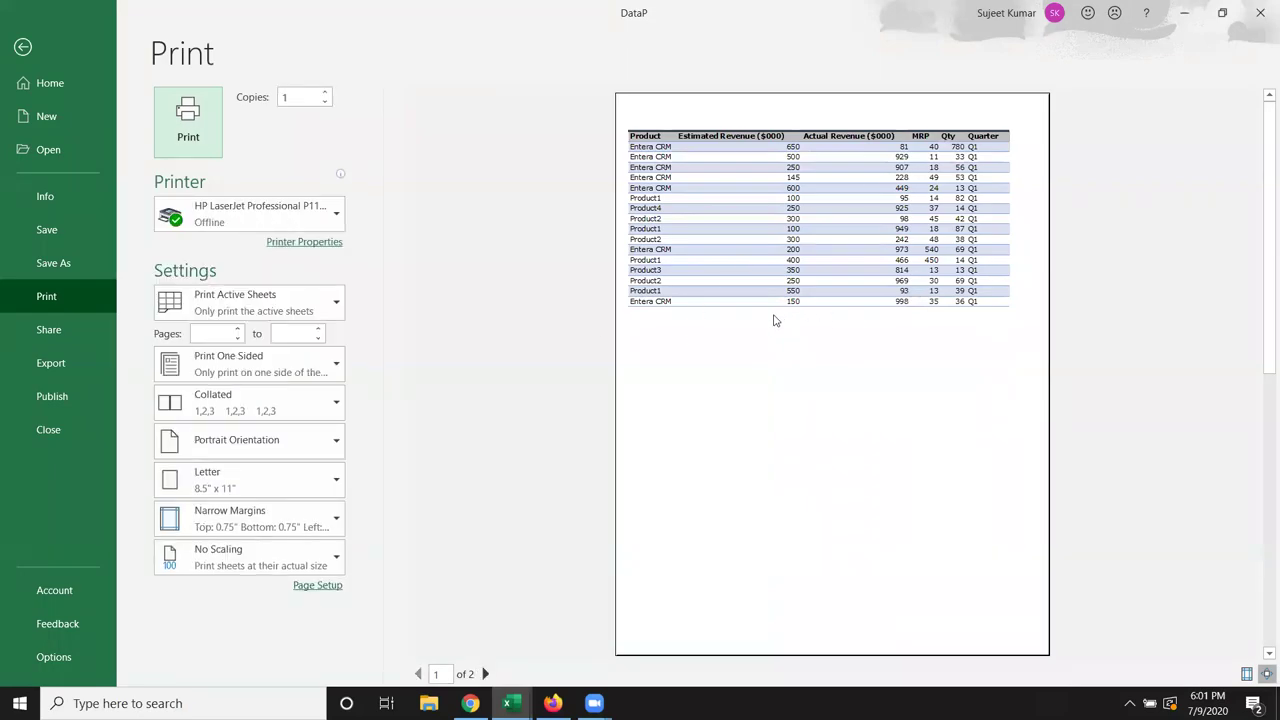
key("Escape")
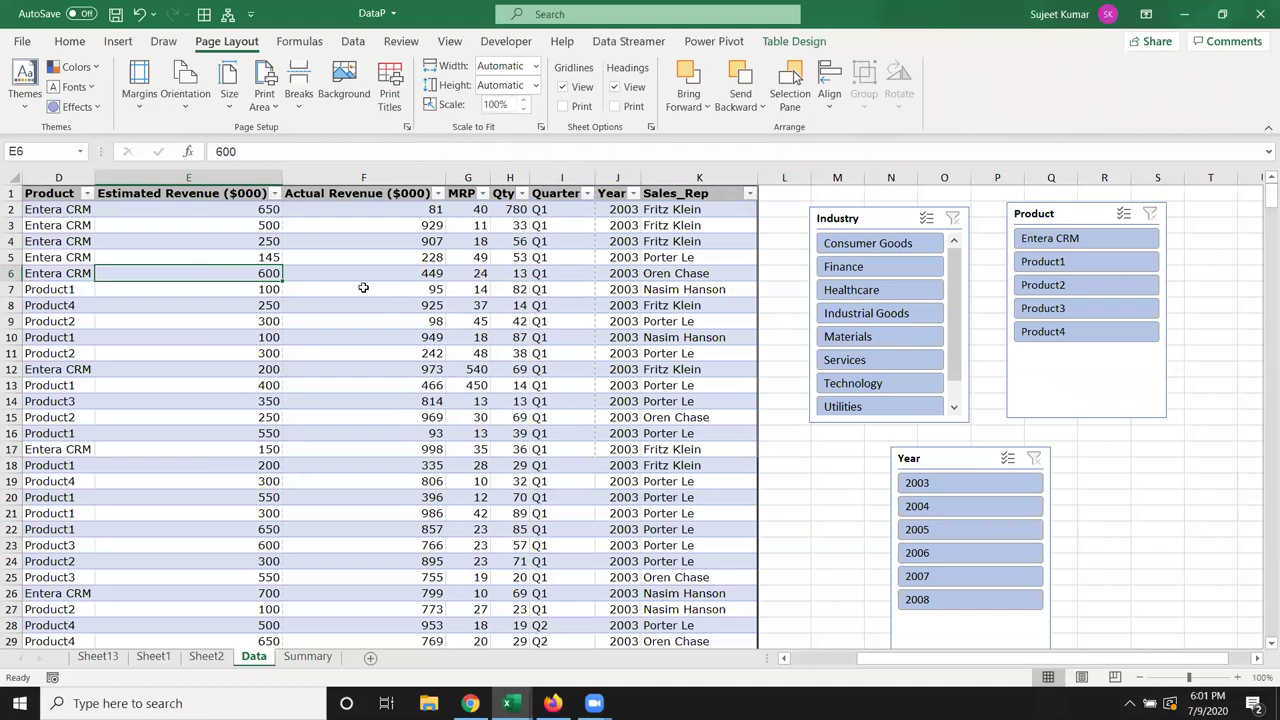
left_click(363, 288)
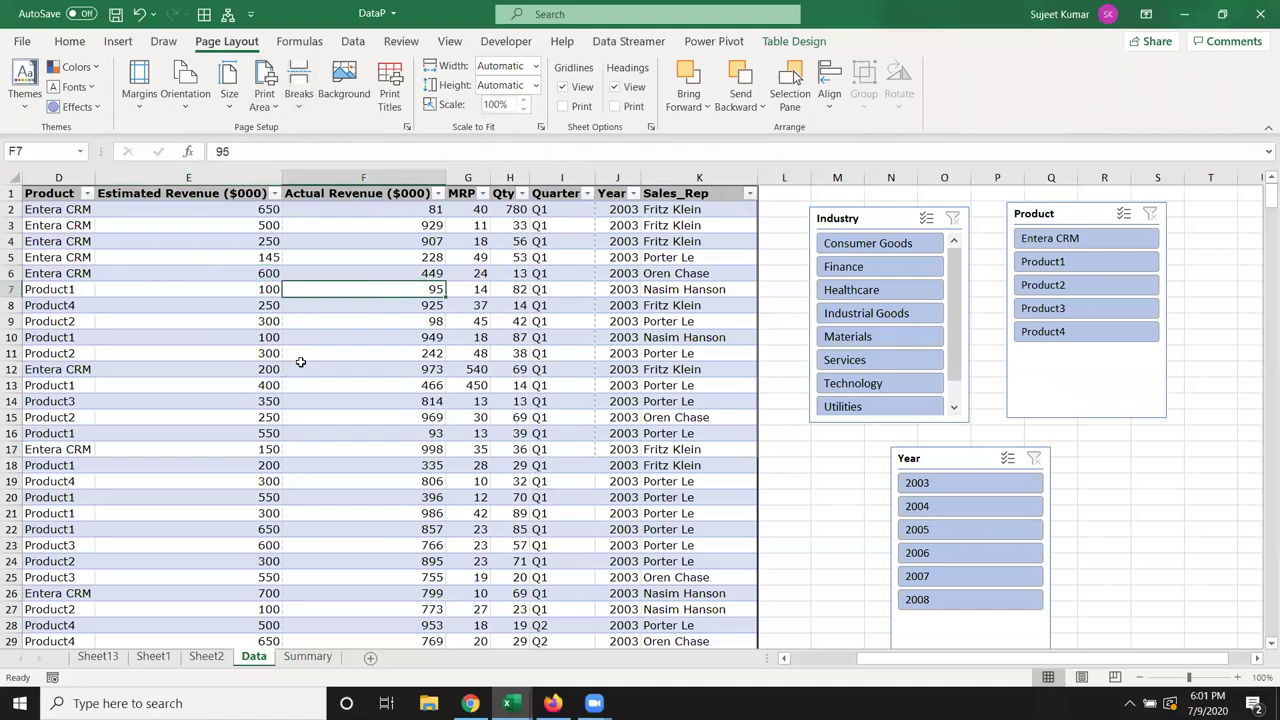
scroll(83, 440, "down", 1)
scroll(83, 440, "down", 3)
scroll(80, 437, "up", 4)
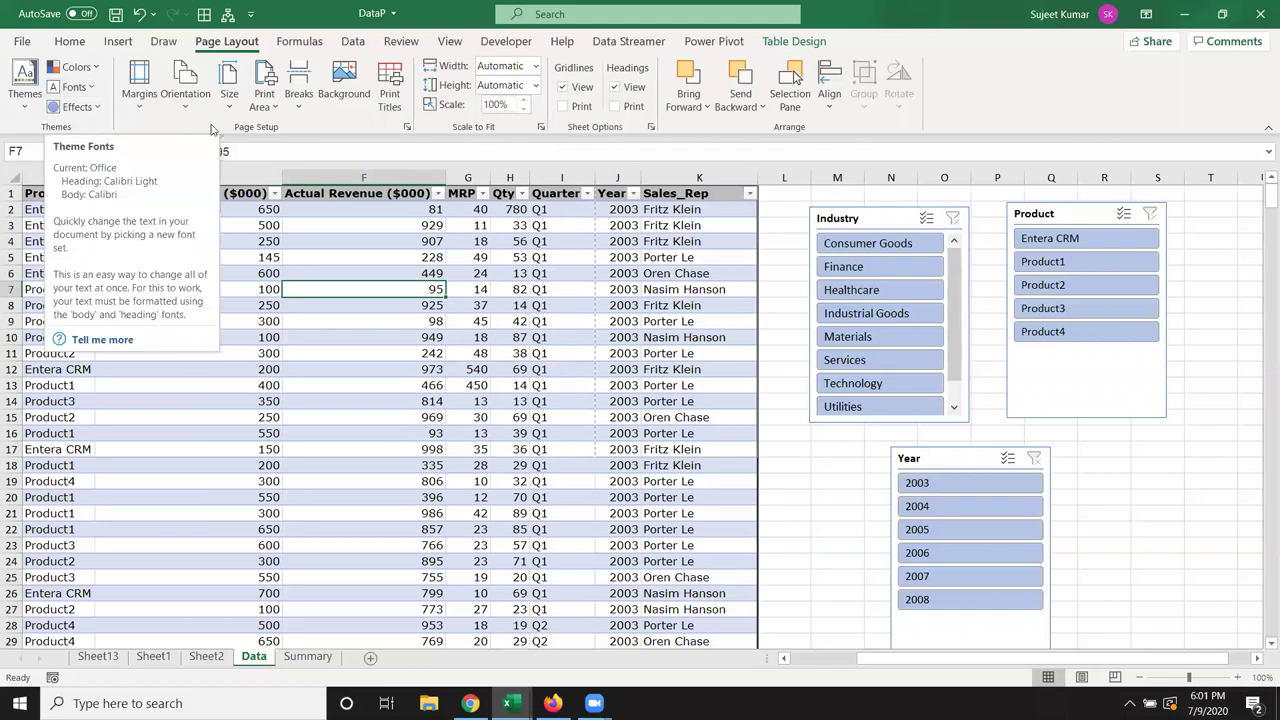
- Clear the print area and insert a manual page break above row 7, previewing it
left_click(264, 97)
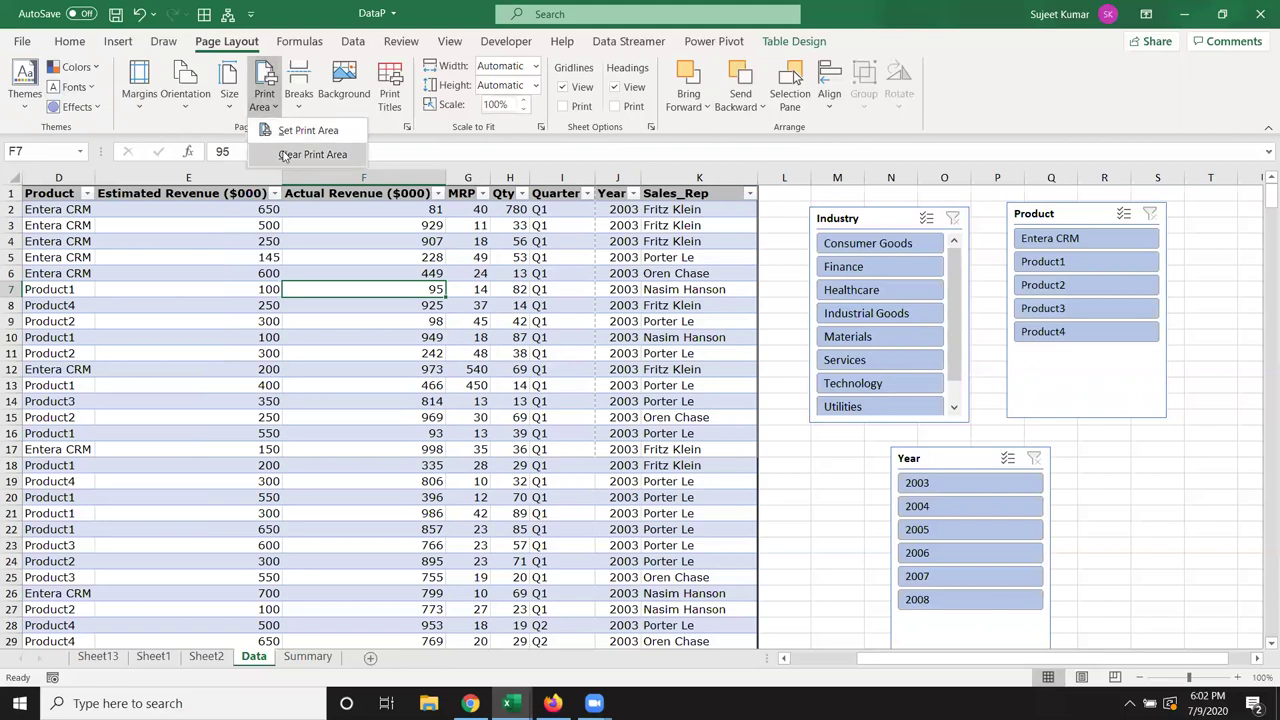
left_click(286, 155)
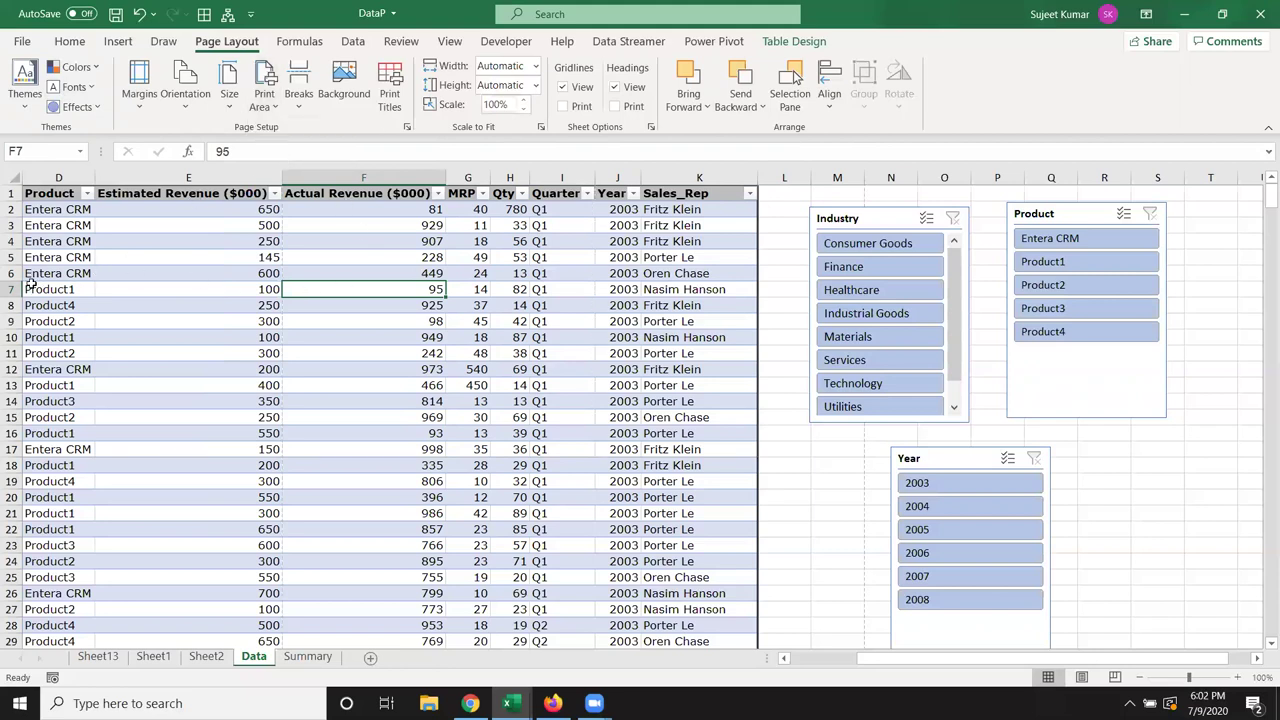
mouse_move(30, 289)
left_mouse_down()
mouse_move(440, 305)
mouse_move(670, 293)
left_mouse_up()
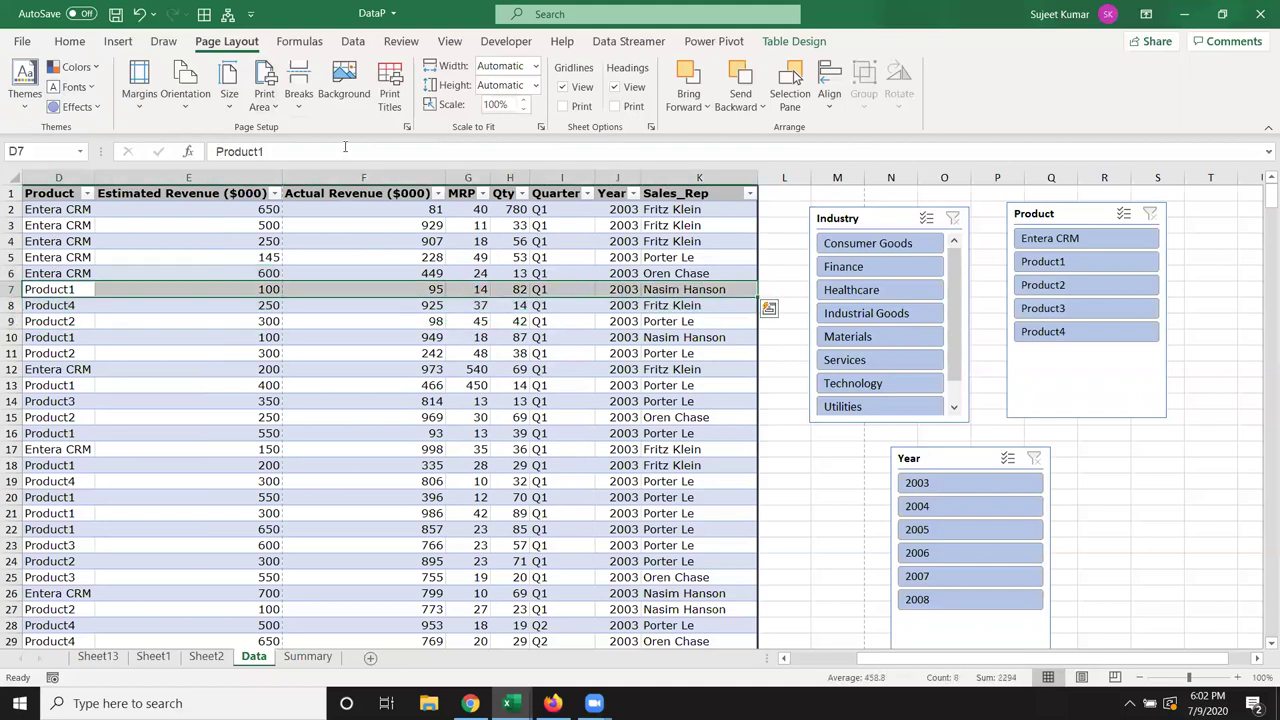
left_click(299, 98)
left_click(306, 131)
left_click(304, 337)
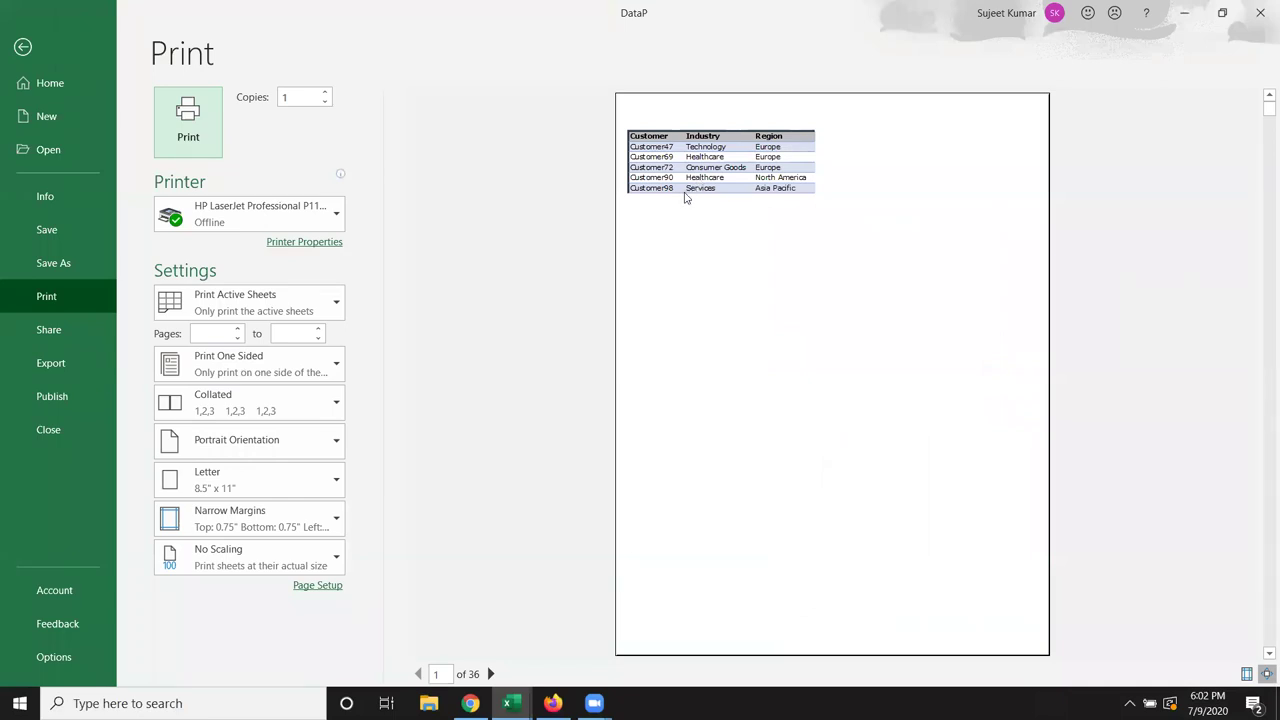
key("Escape")
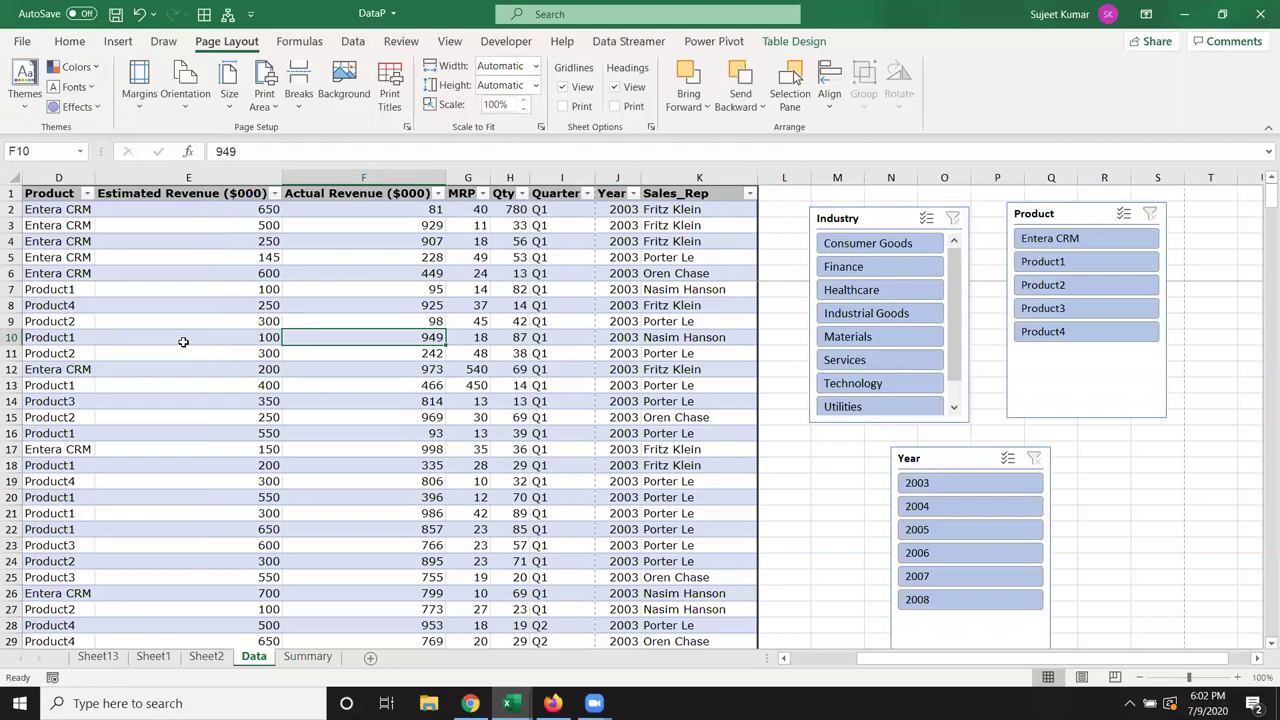
- Reset all page breaks on the Data sheet back to automatic
left_click(155, 340)
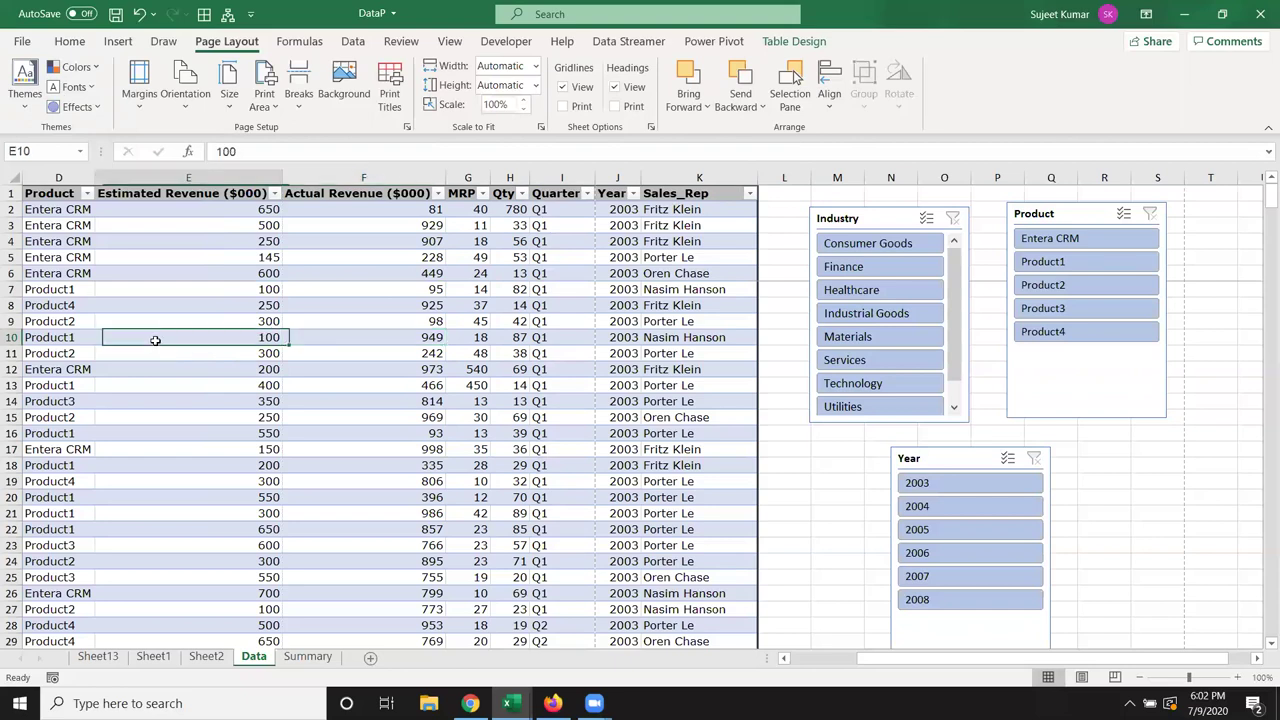
left_click(84, 344)
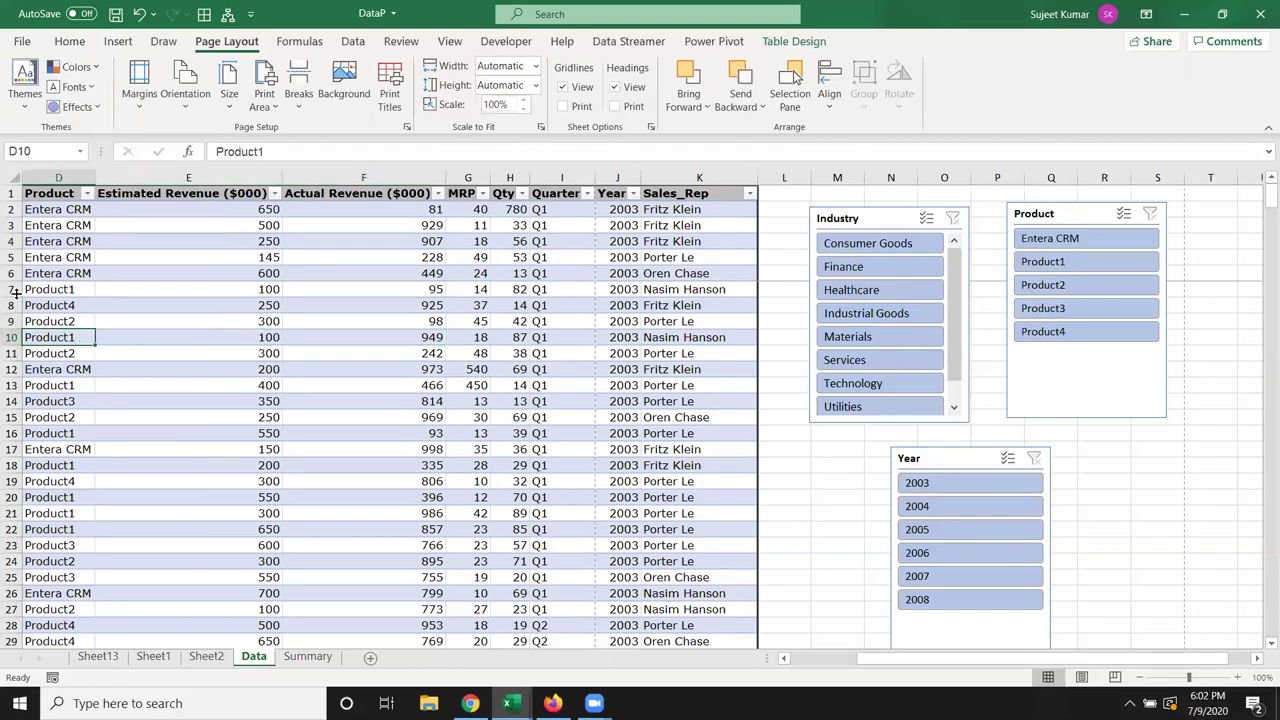
left_click(298, 92)
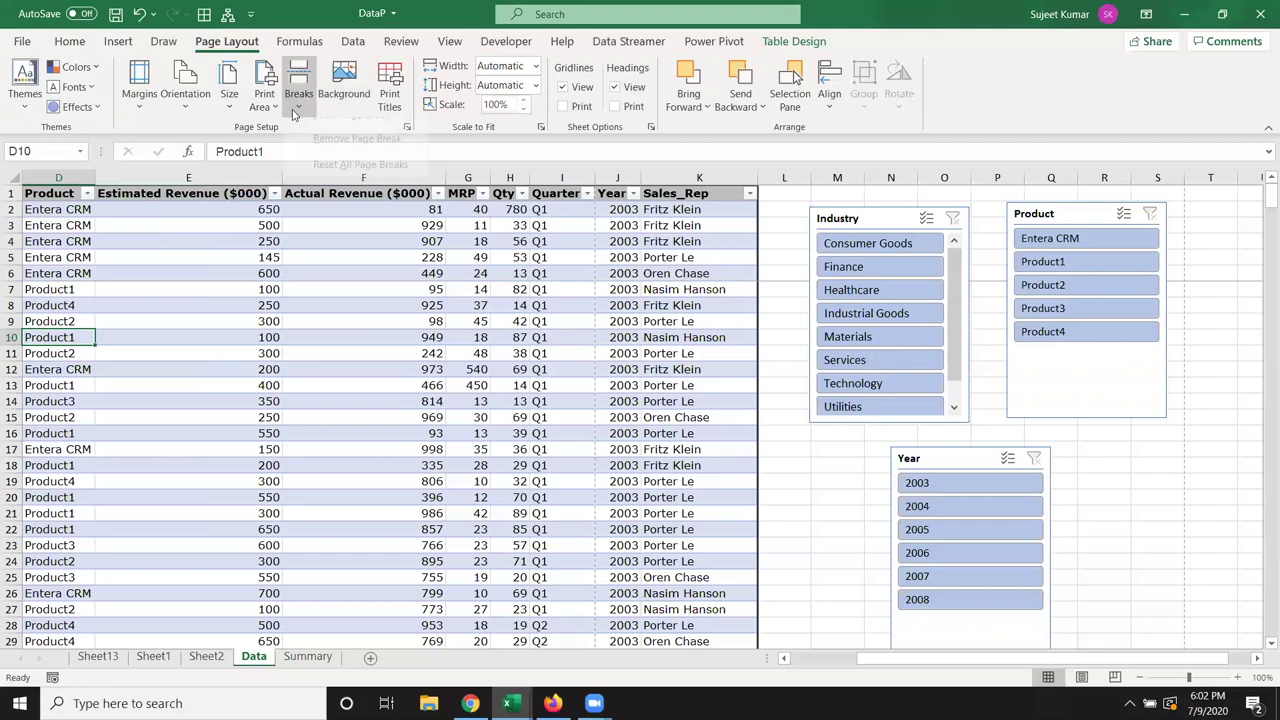
left_click(316, 180)
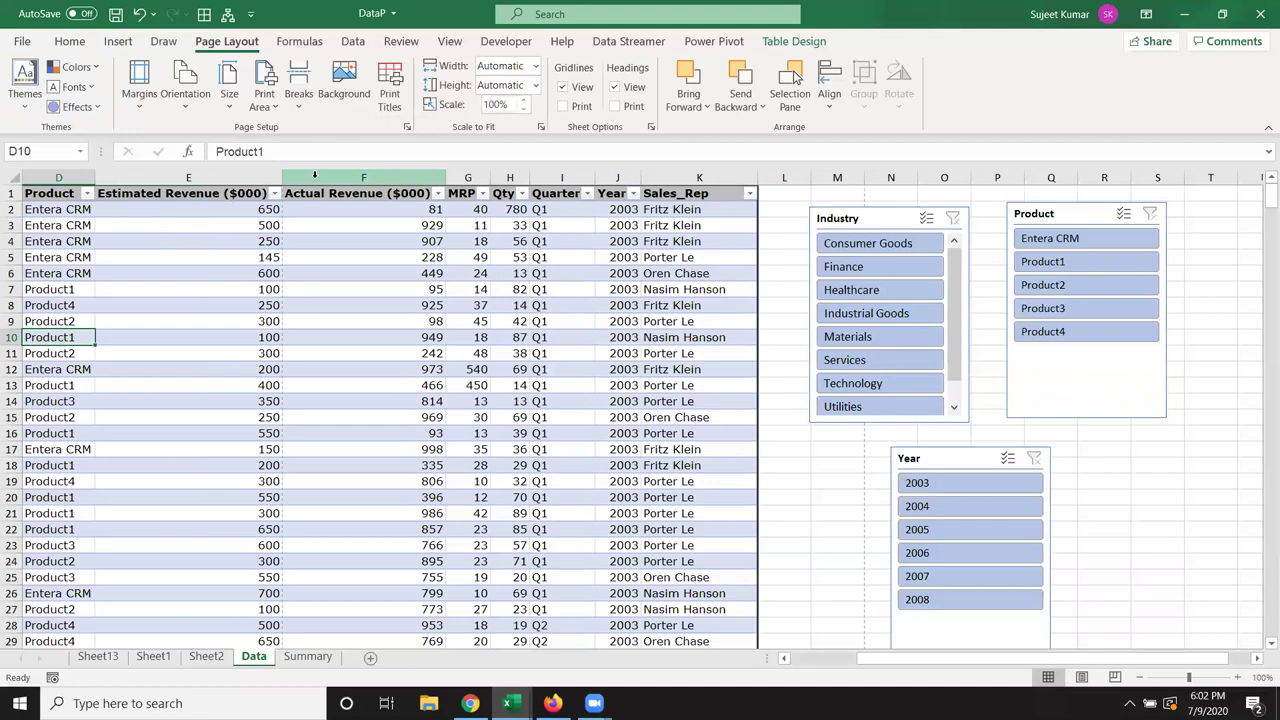
left_click(241, 257)
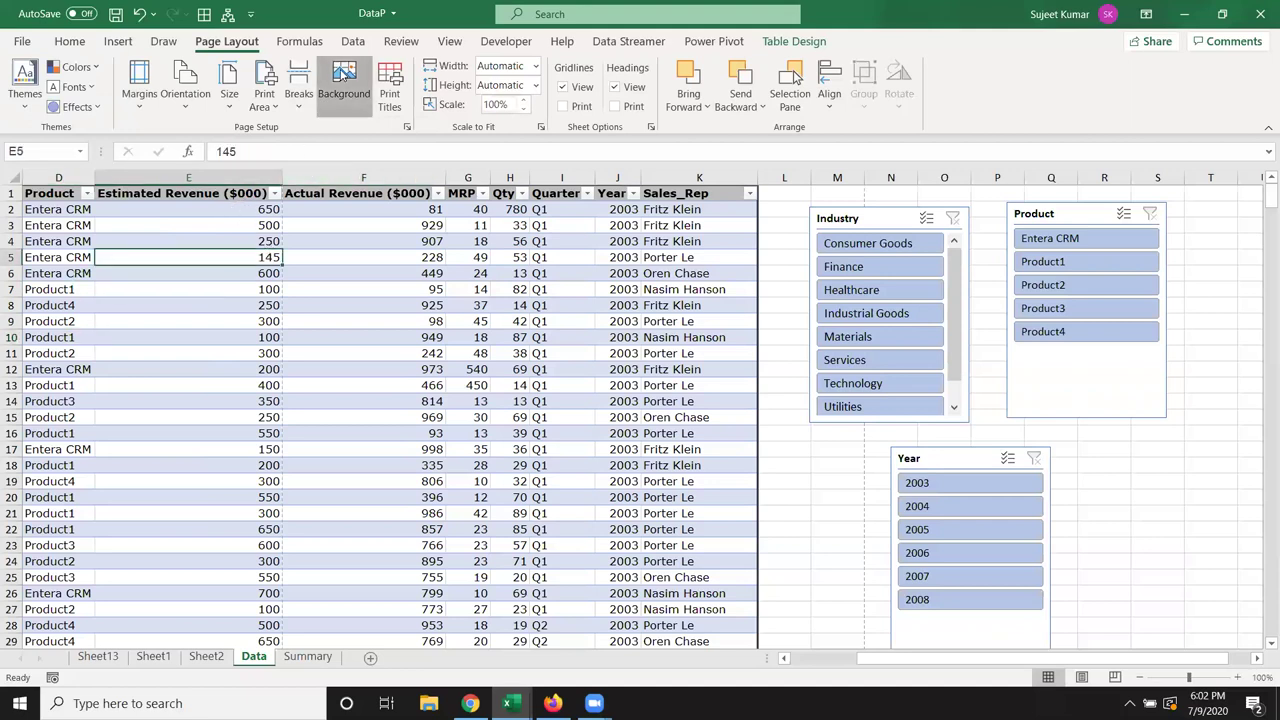
left_click(343, 76)
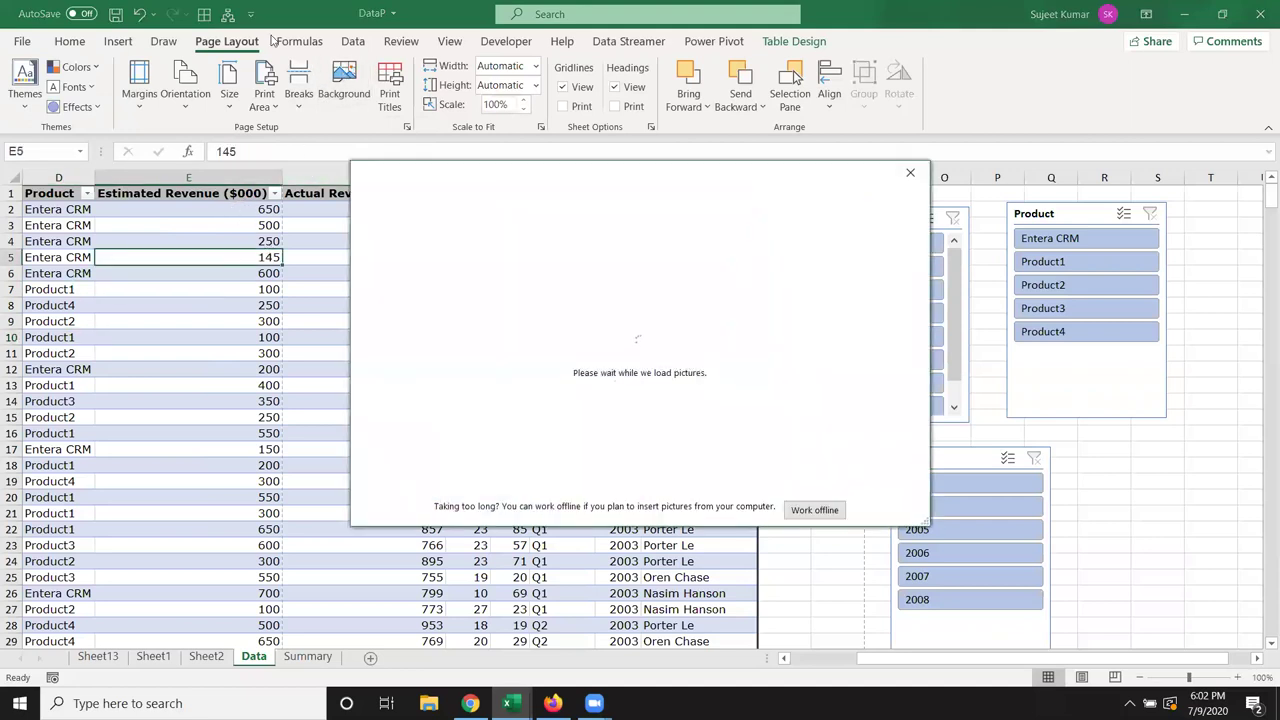
key("Escape")
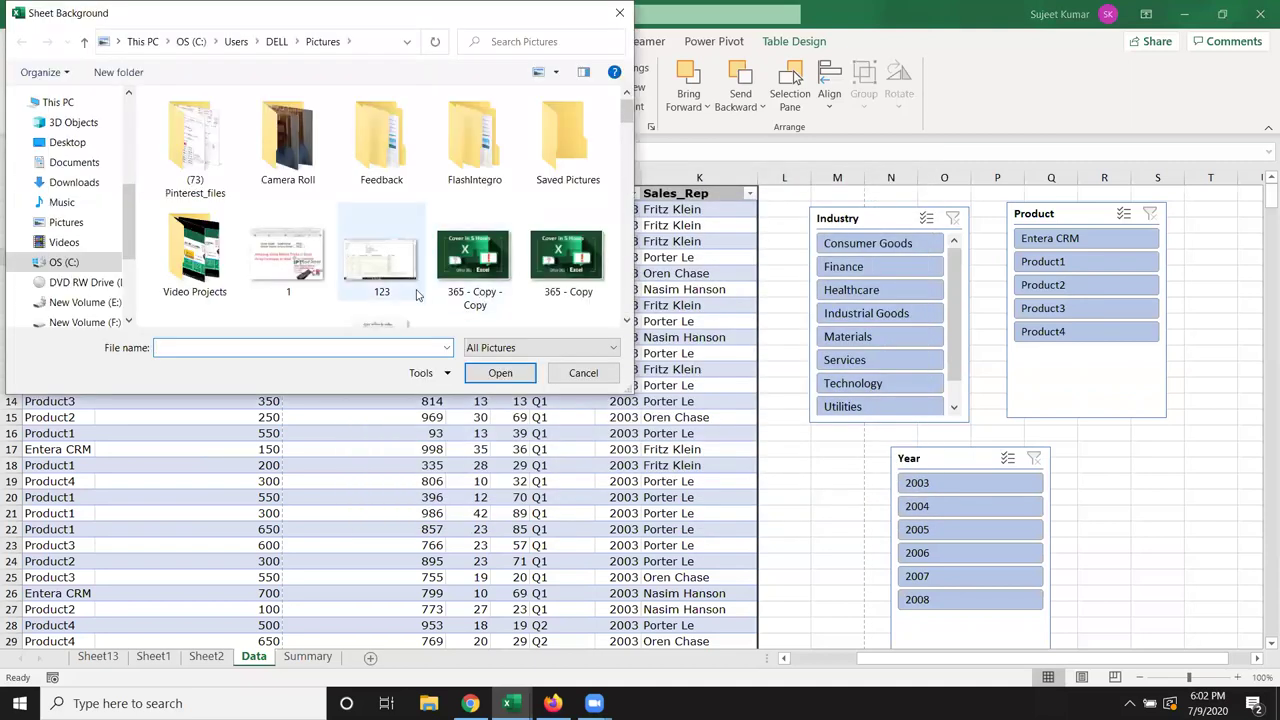
scroll(470, 275, "down", 3)
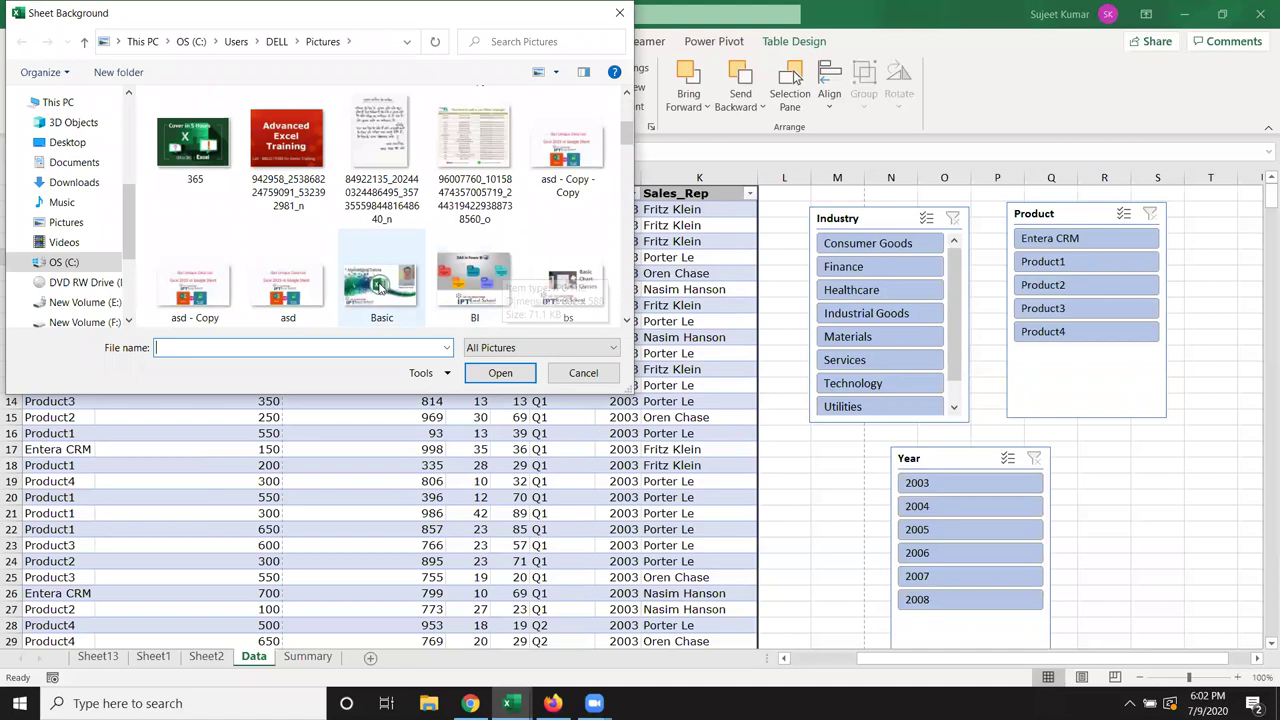
double_click(380, 288)
scroll(1158, 405, "down", 6)
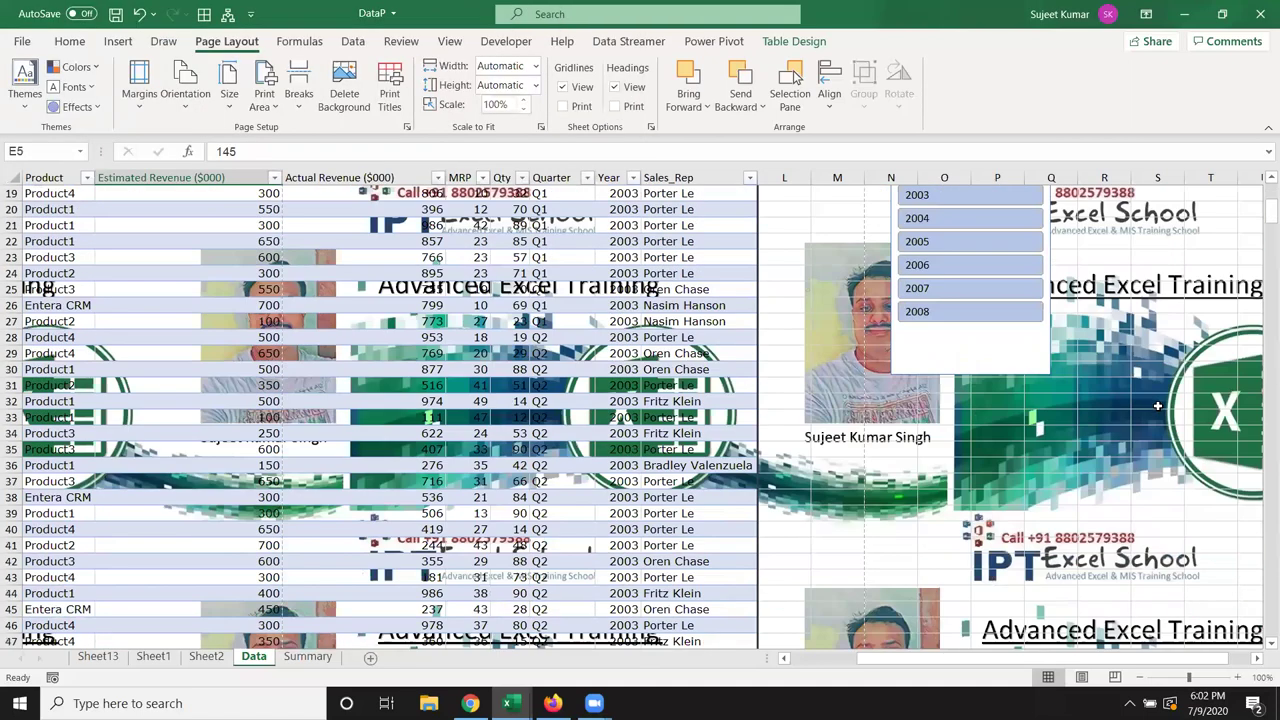
scroll(1158, 405, "down", 5)
scroll(1158, 405, "up", 6)
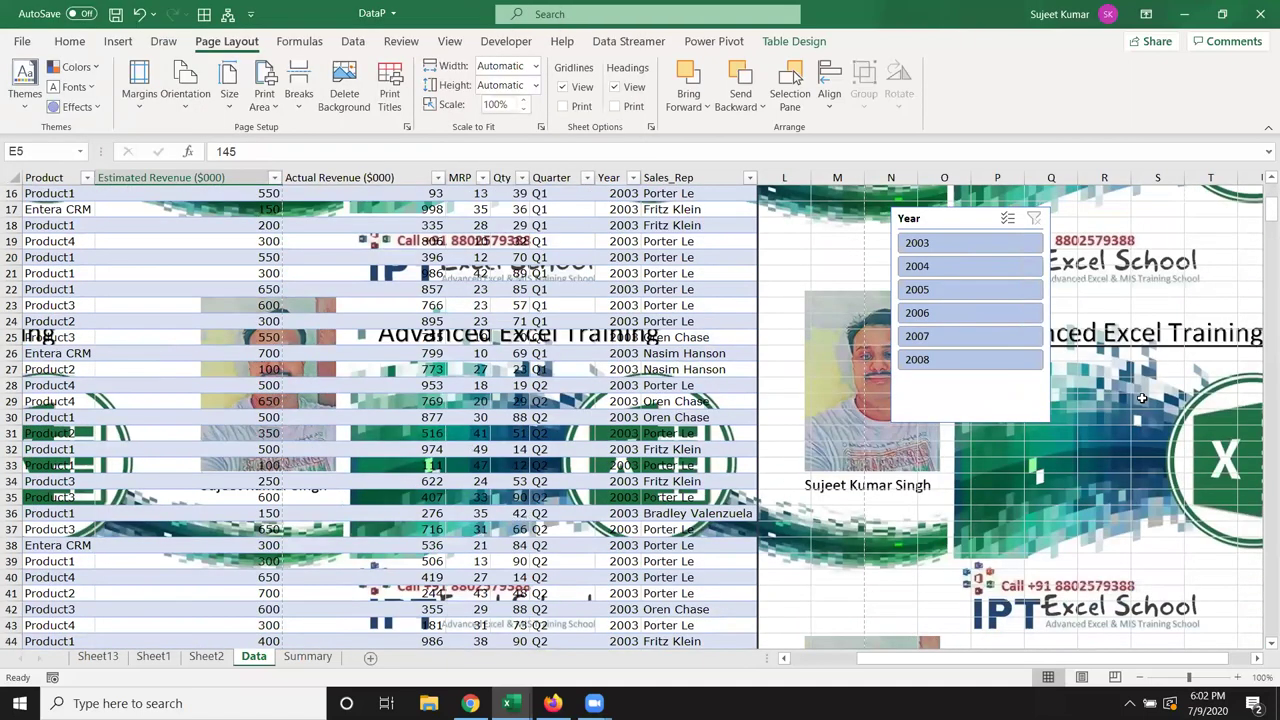
key("ctrl+p")
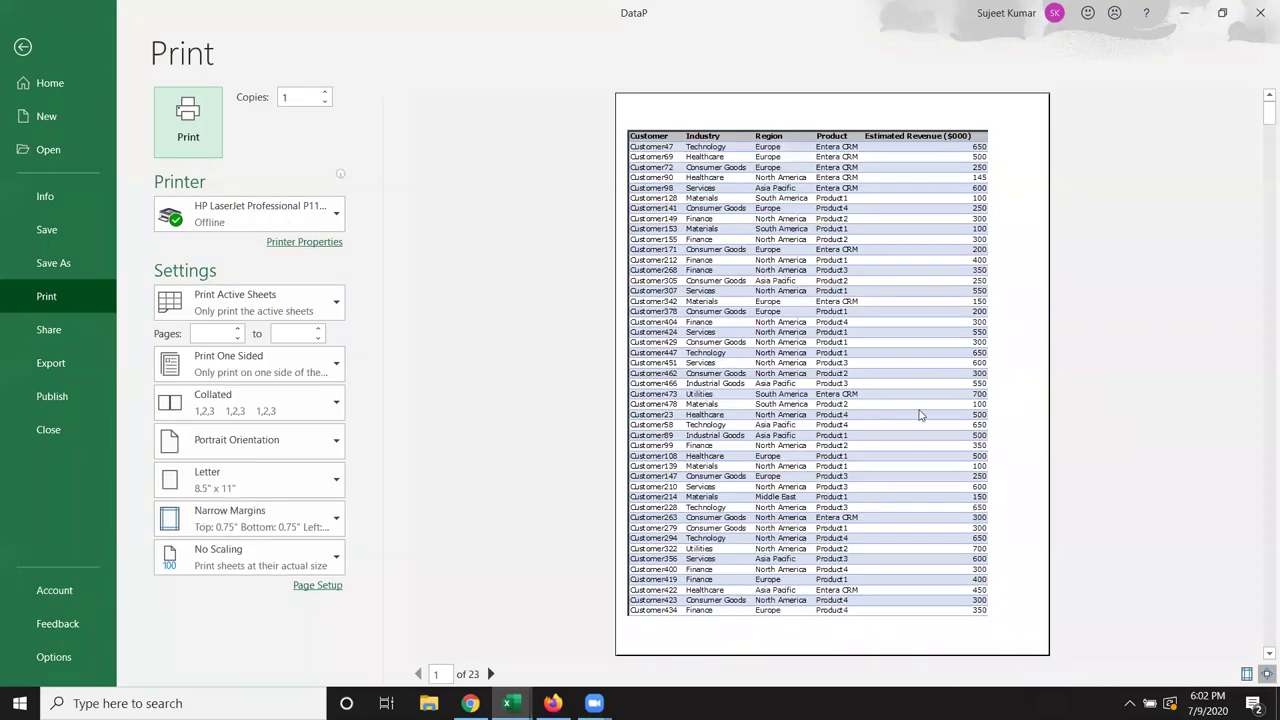
key("Escape")
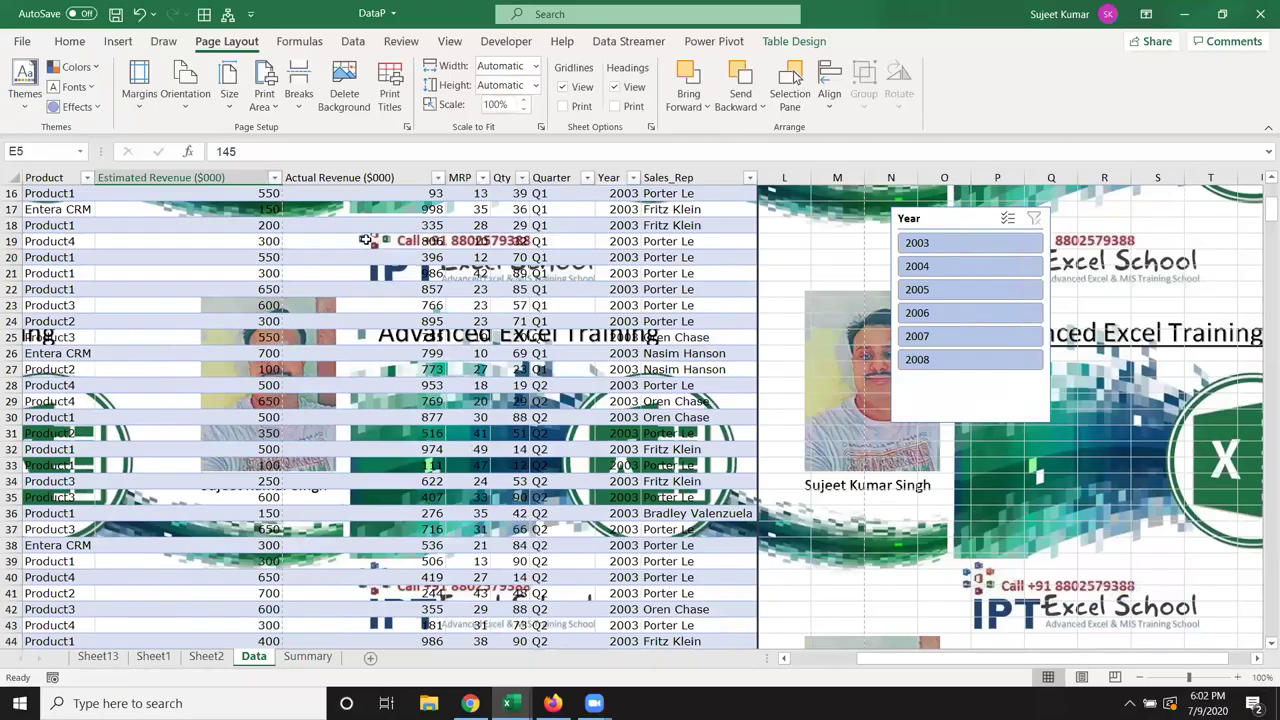
left_click(336, 104)
left_click(366, 305)
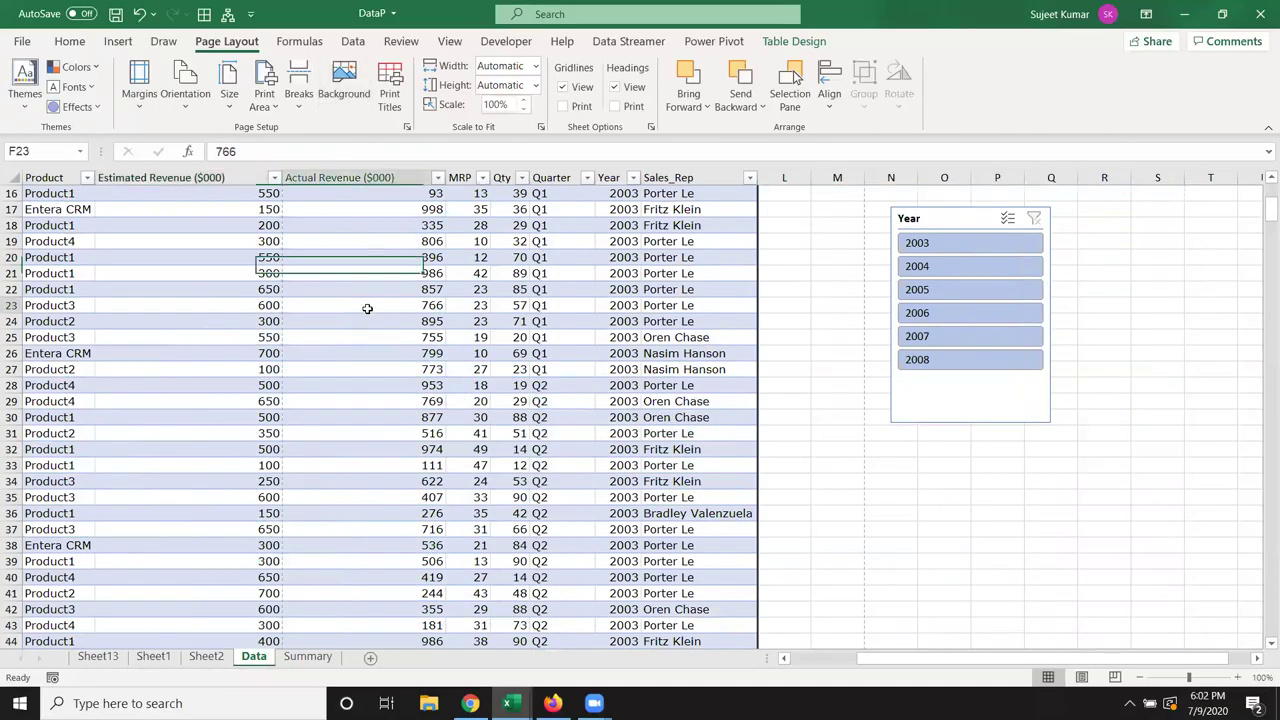
scroll(418, 303, "up", 3)
- Preview the Data sheet's printout, checking page 2 before adding titles
scroll(380, 278, "up", 2)
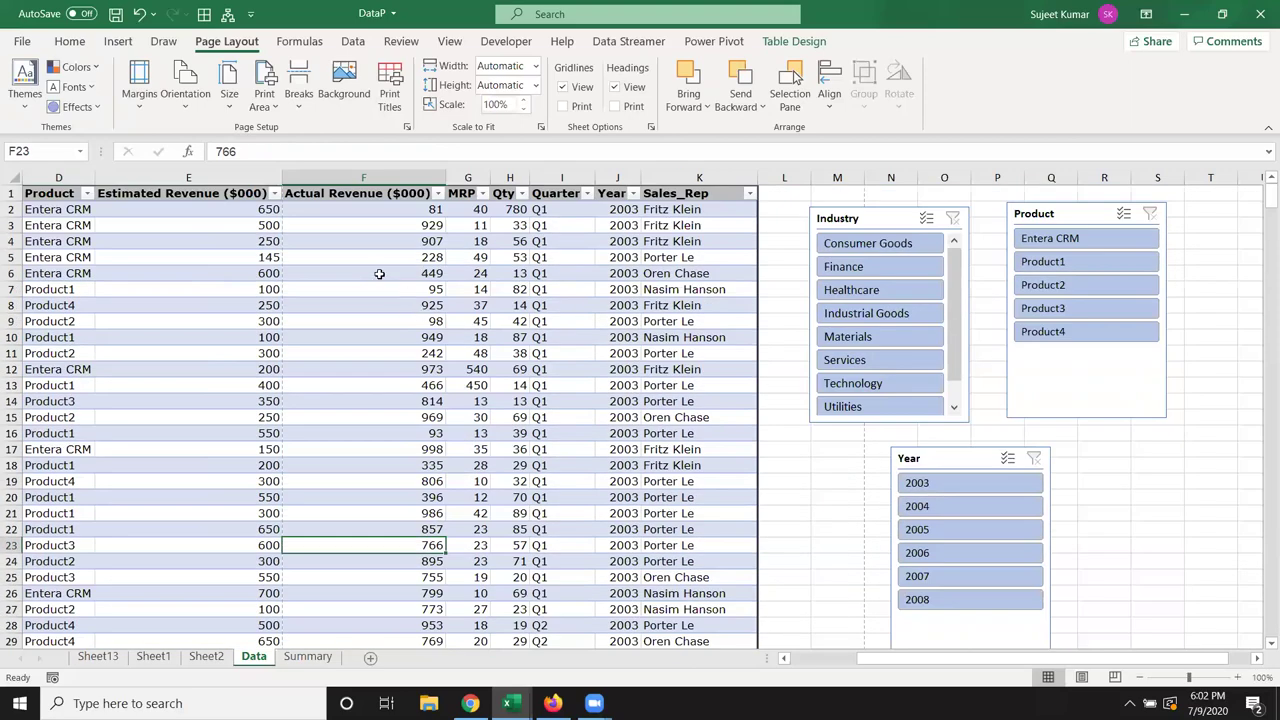
key("ctrl+p")
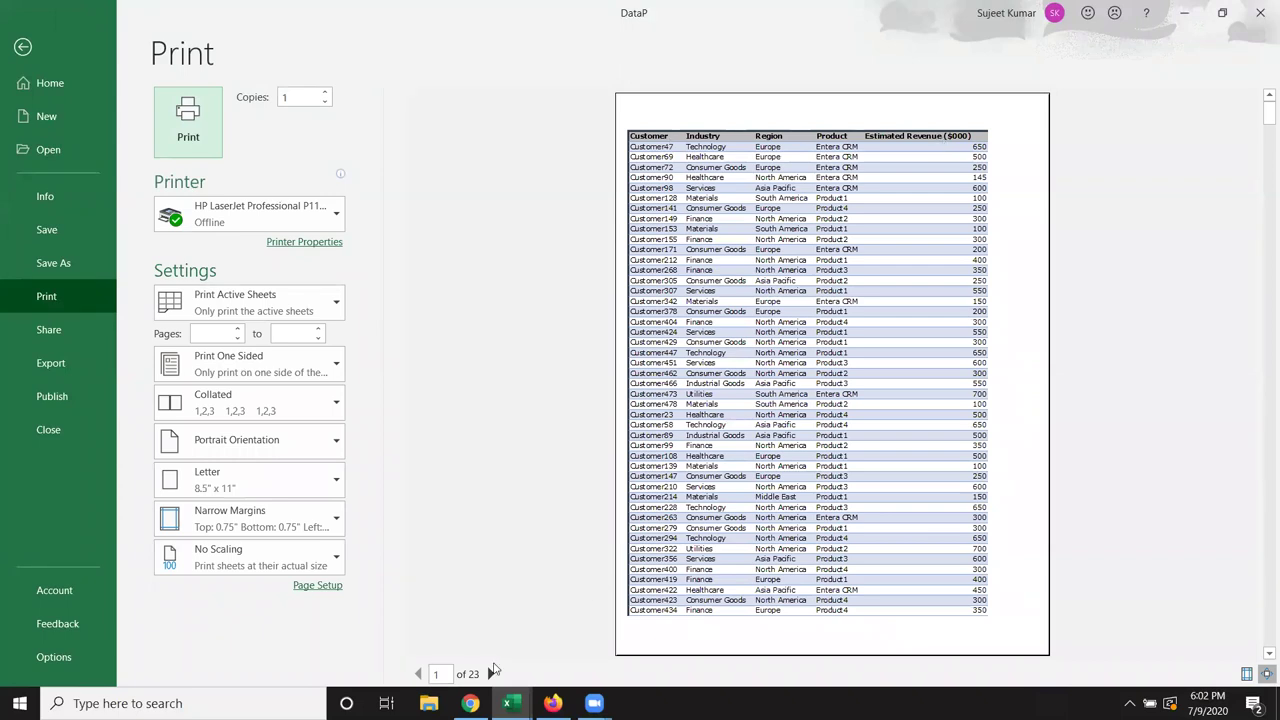
left_click(490, 674)
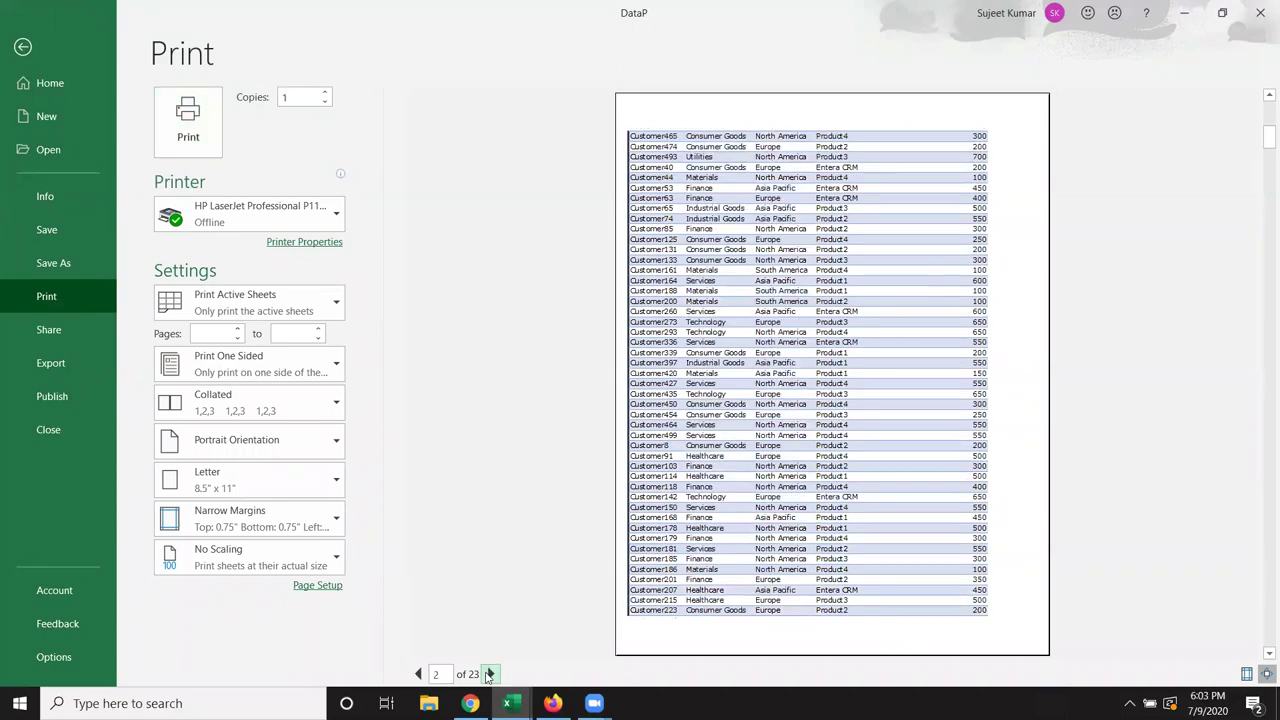
key("Escape")
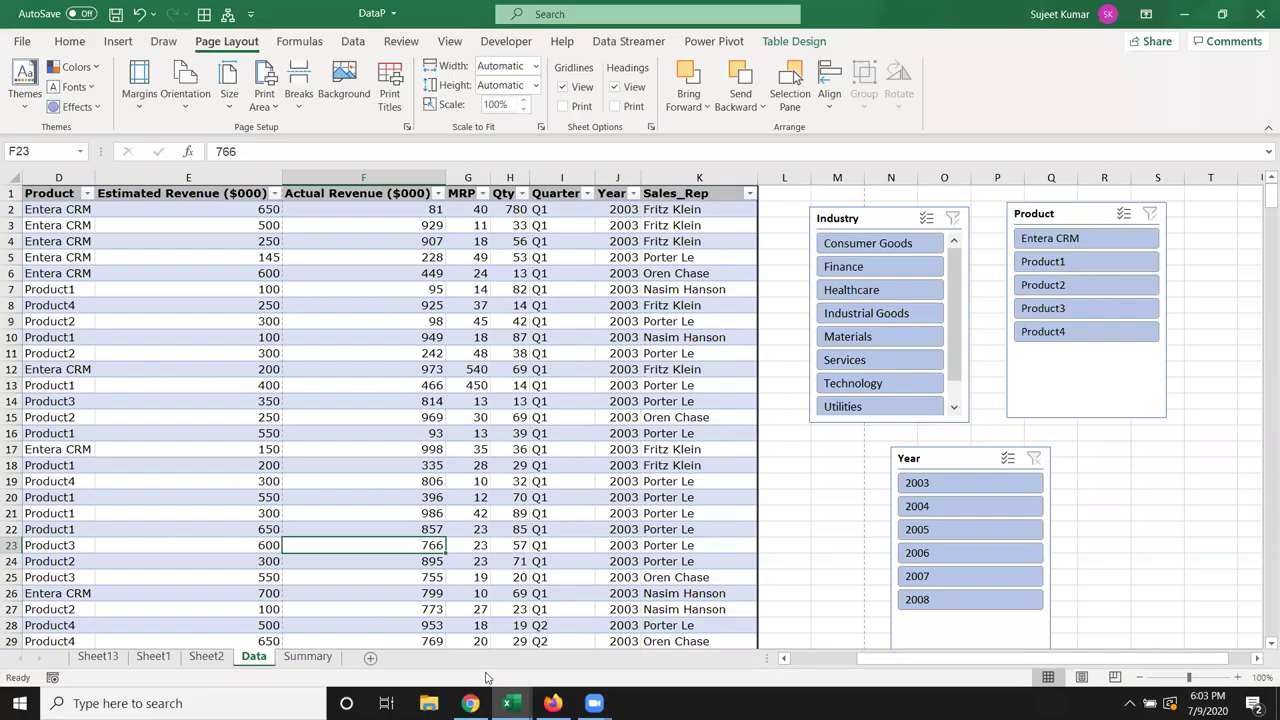
- Set row 1 ($1:$1) as the rows to repeat at top in Page Setup
left_click(358, 369)
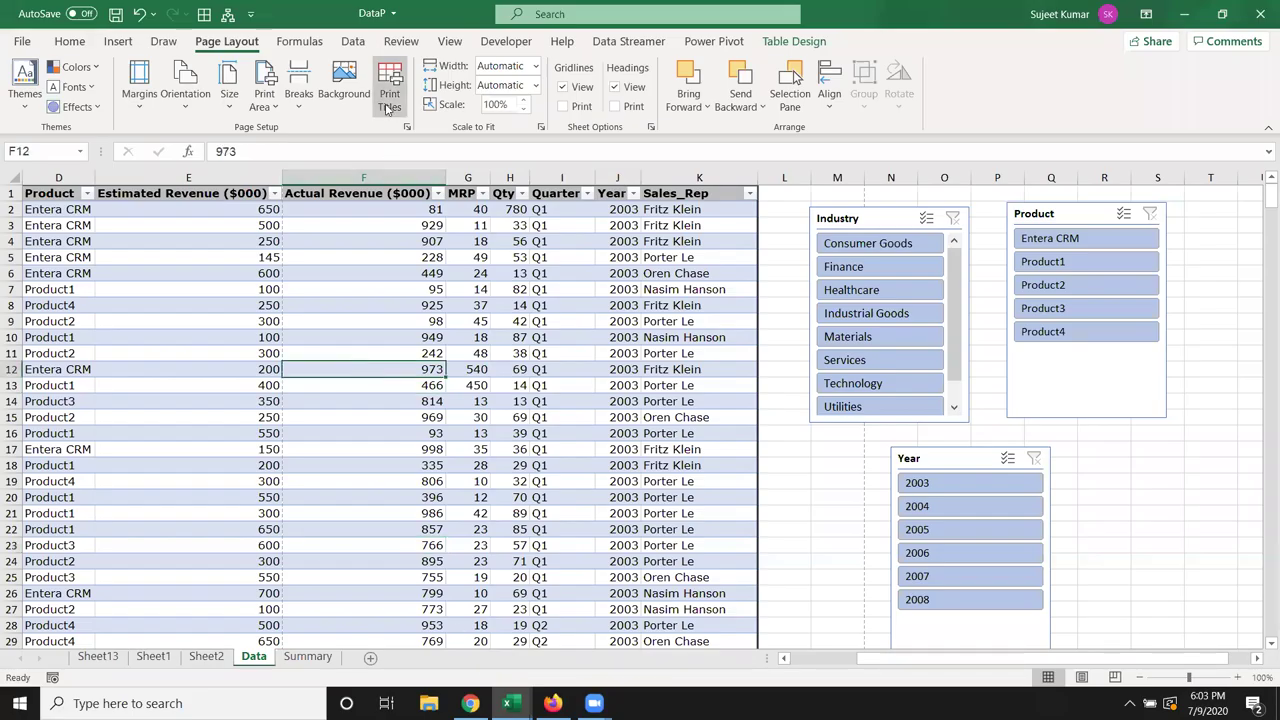
left_click(390, 95)
left_click(502, 213)
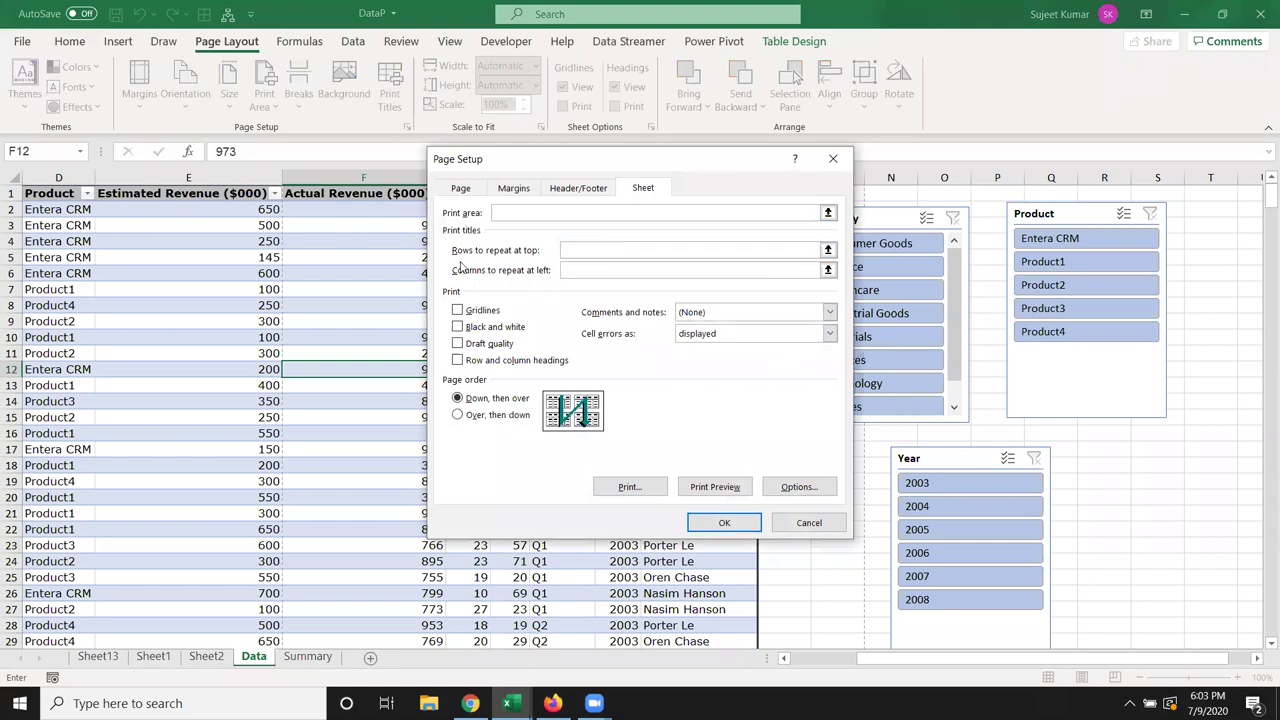
left_click(10, 193)
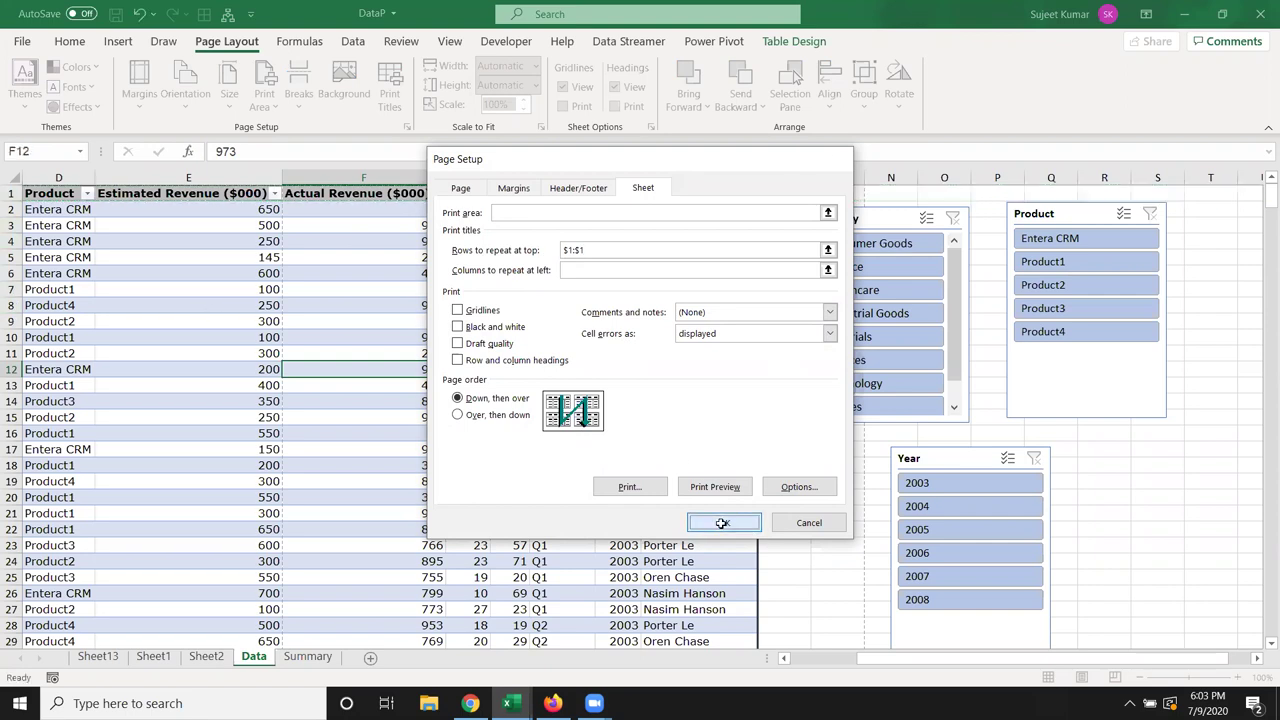
left_click(722, 523)
- Page through the print preview to confirm row 1 repeats on every page
left_click(424, 390)
key("ctrl+p")
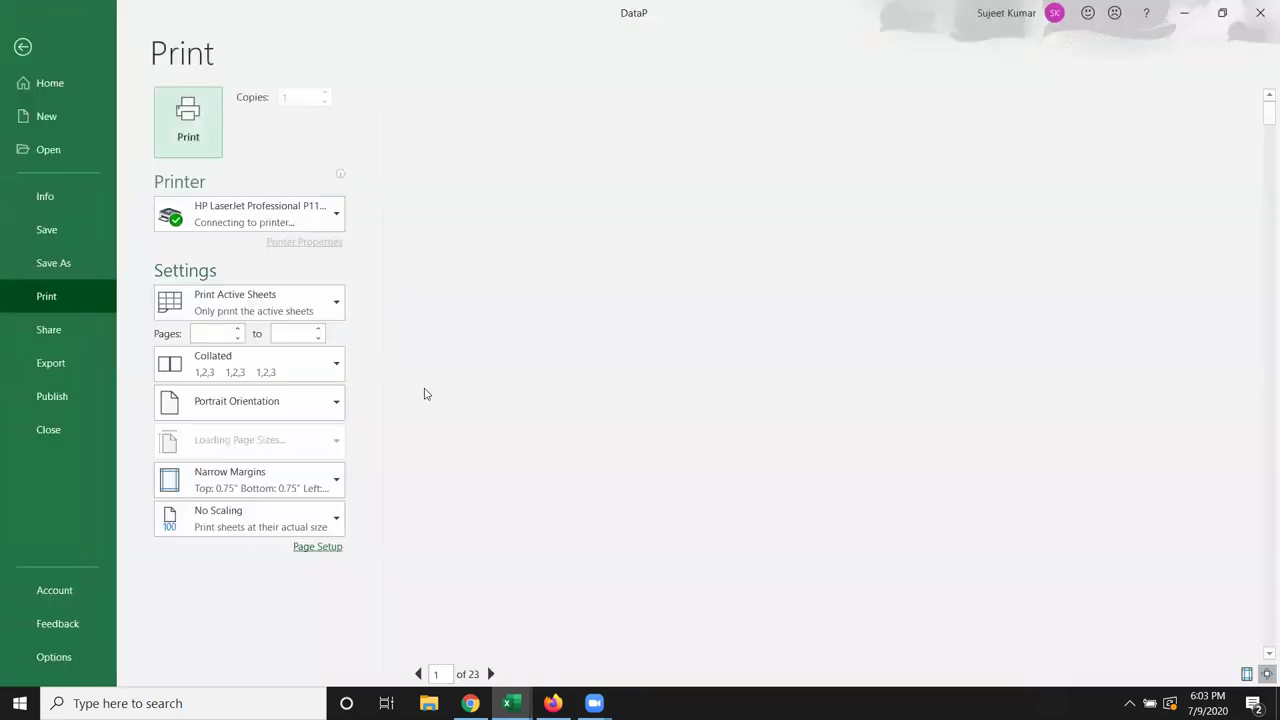
left_click(490, 674)
left_click(490, 674)
left_click(490, 674)
key("Escape")
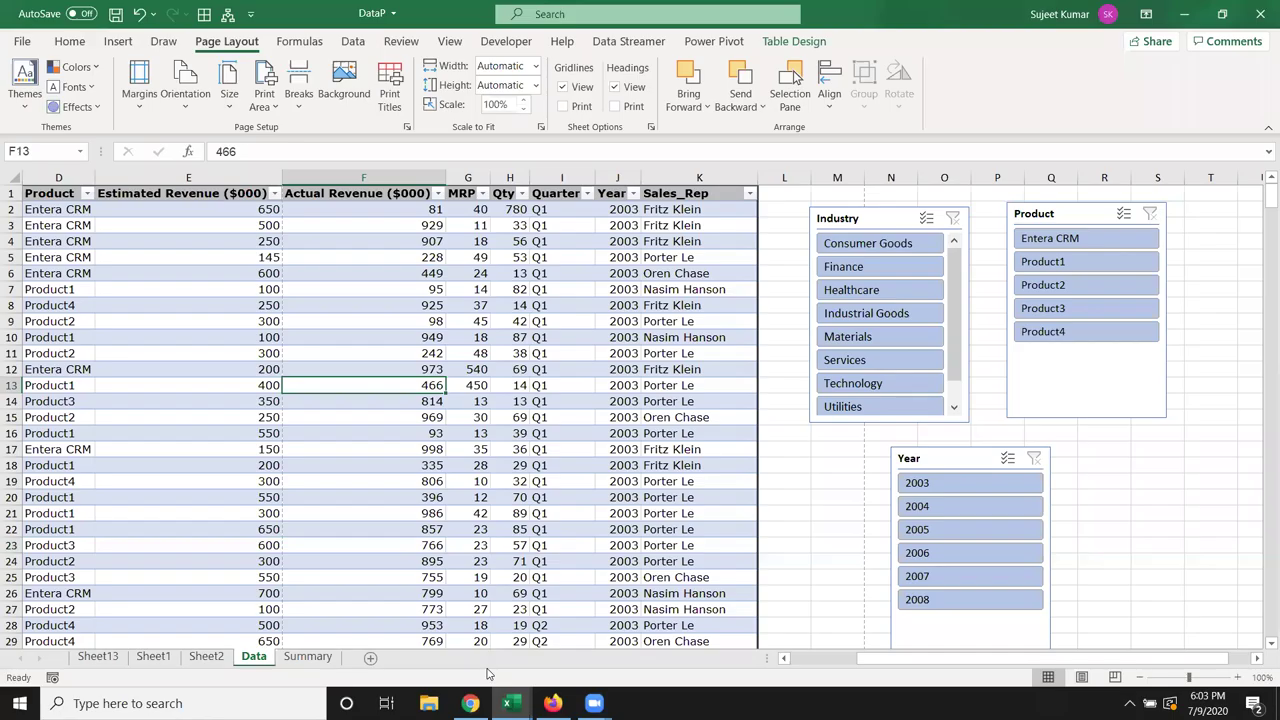
- Switch to Page Break Preview and delete the Industry, Product and Year slicers
left_click(1116, 678)
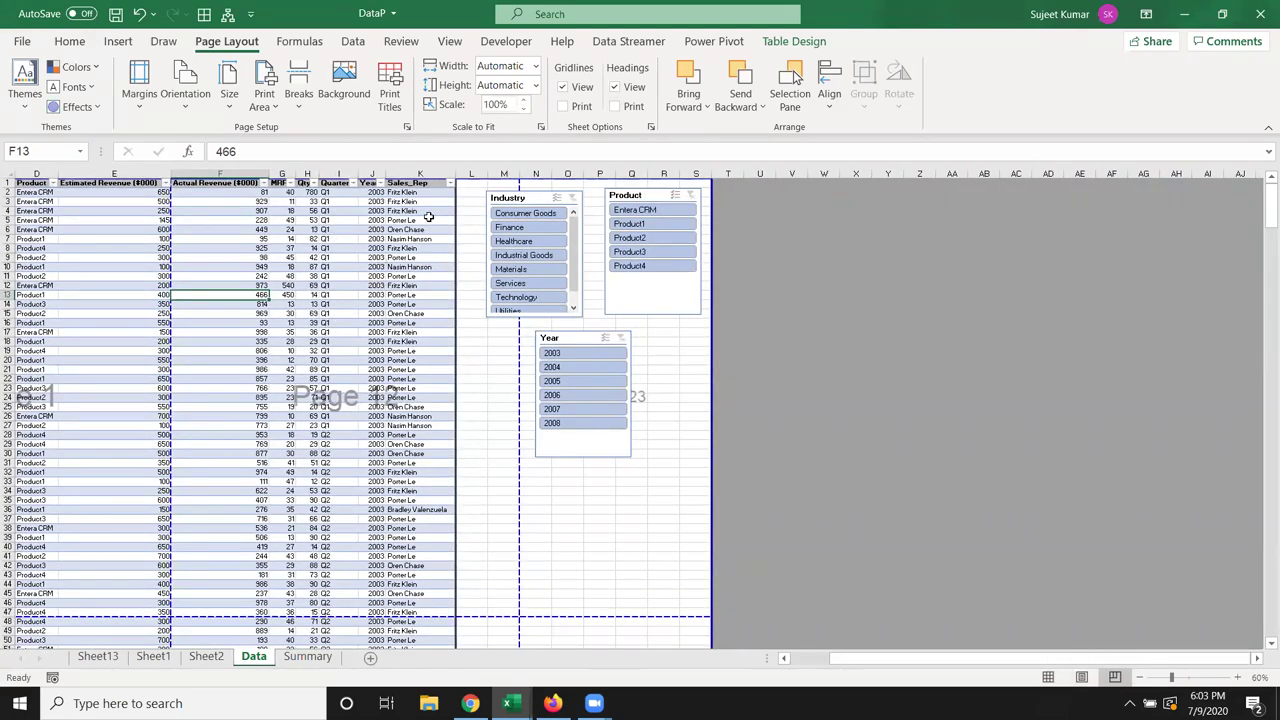
left_click(498, 213)
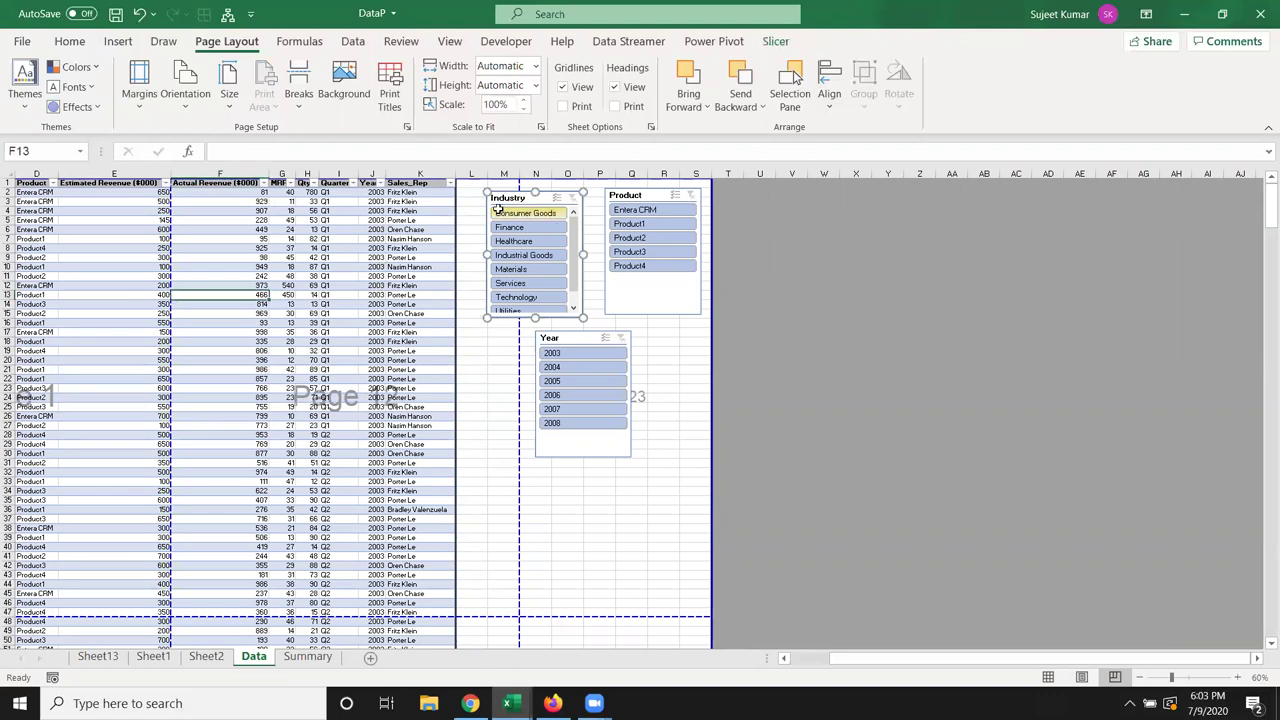
key("Delete")
left_click(655, 198)
key("Delete")
left_click(566, 340)
key("Delete")
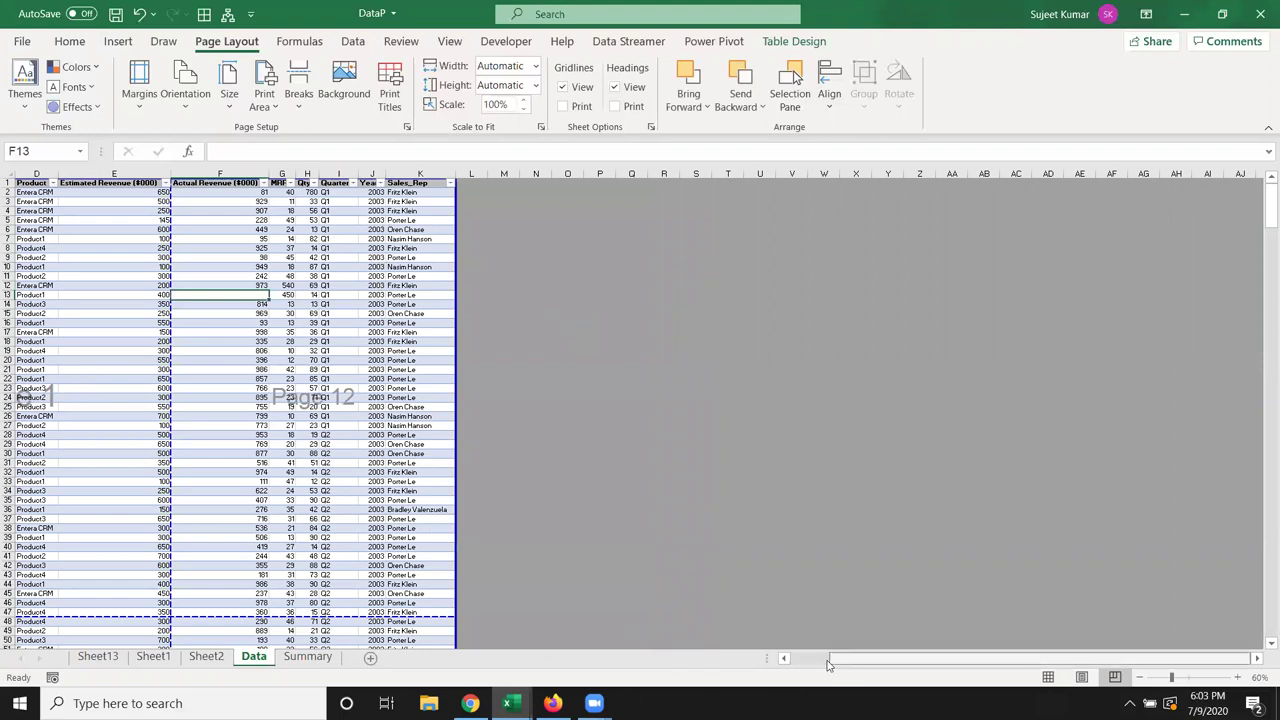
- Adjust the view and select cell E15 in the data
left_click_drag(828, 662, 795, 662)
left_click(320, 313)
left_click(410, 313)
left_click(278, 313)
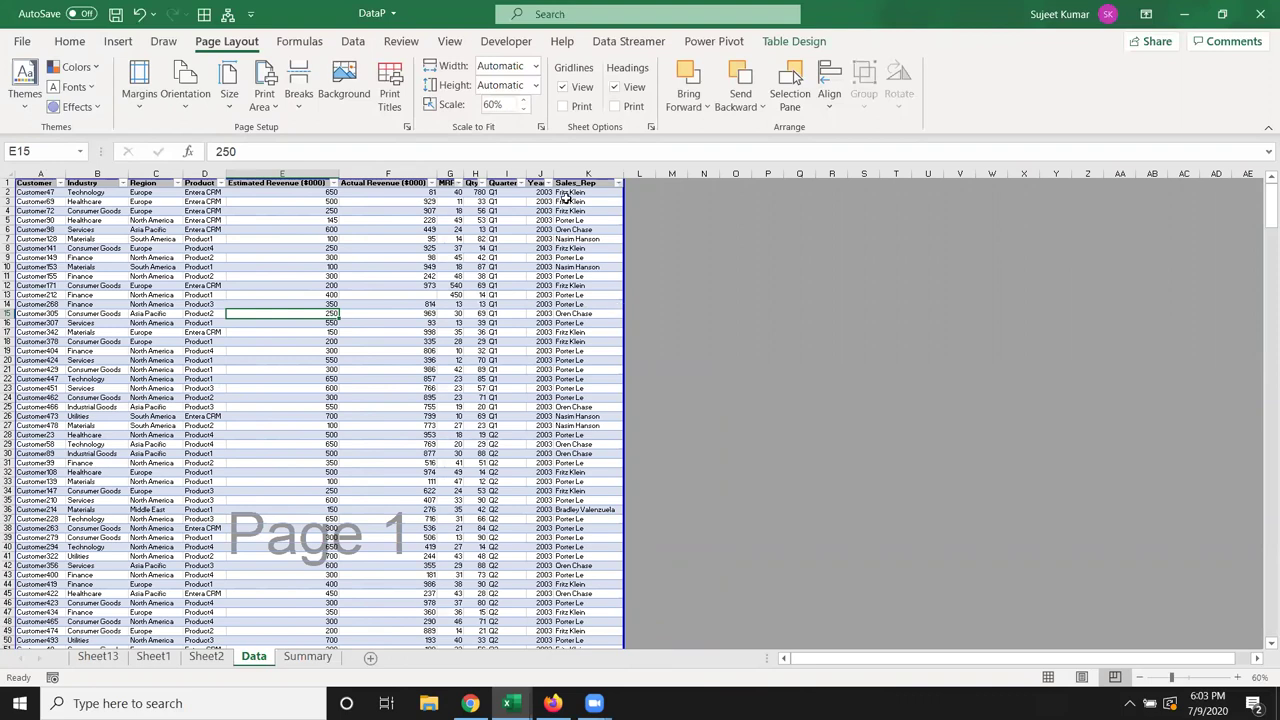
- Fit the Data sheet to 1 page wide, preview the 7 pages, then open Summary
left_click(536, 66)
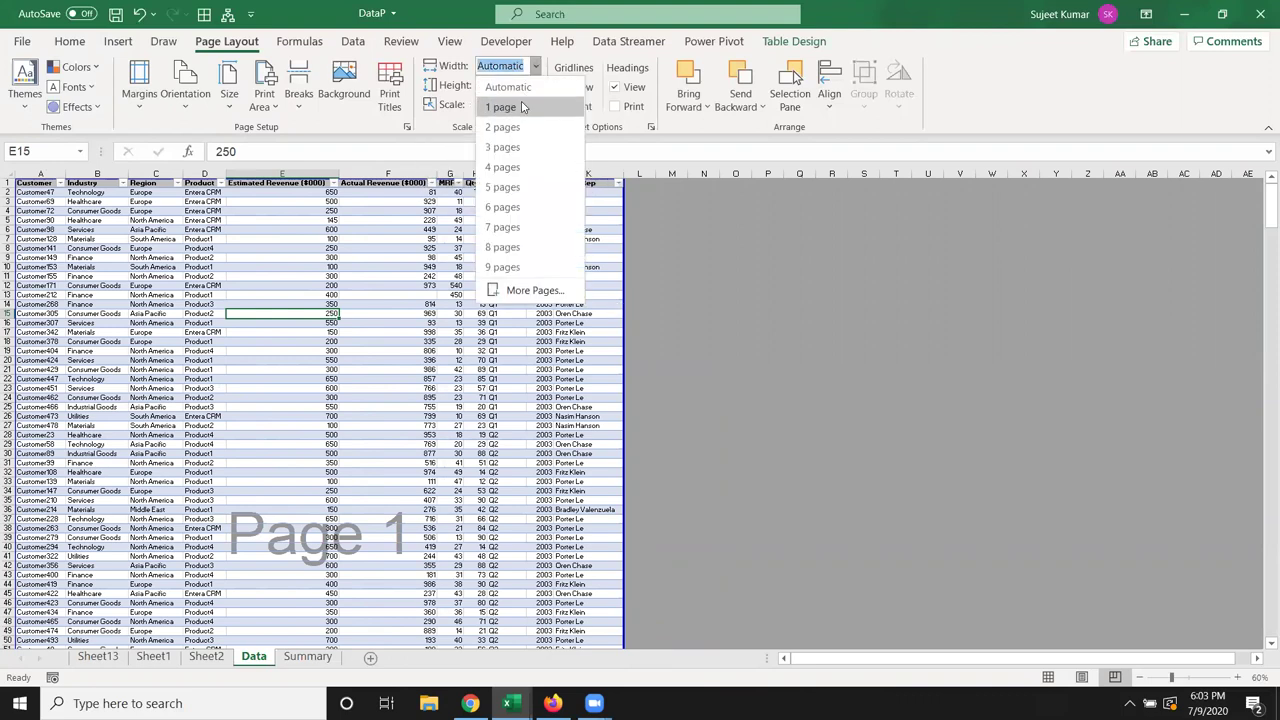
left_click(521, 107)
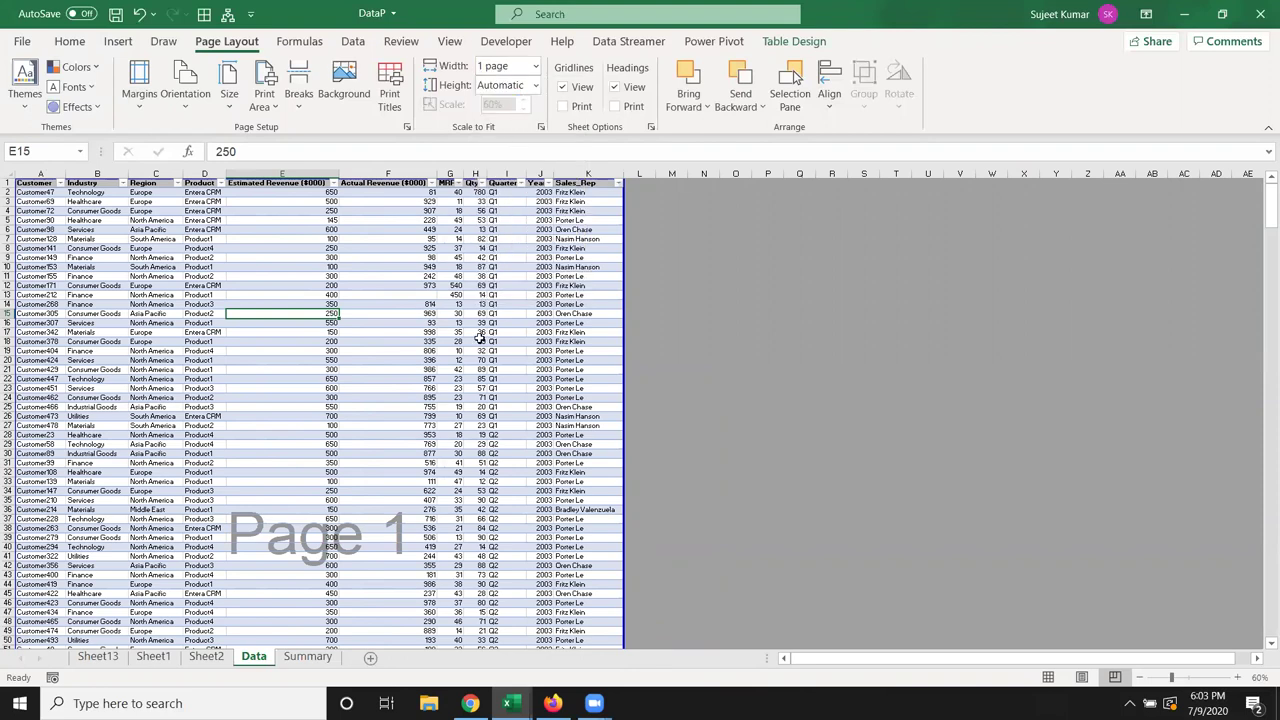
key("ctrl+p")
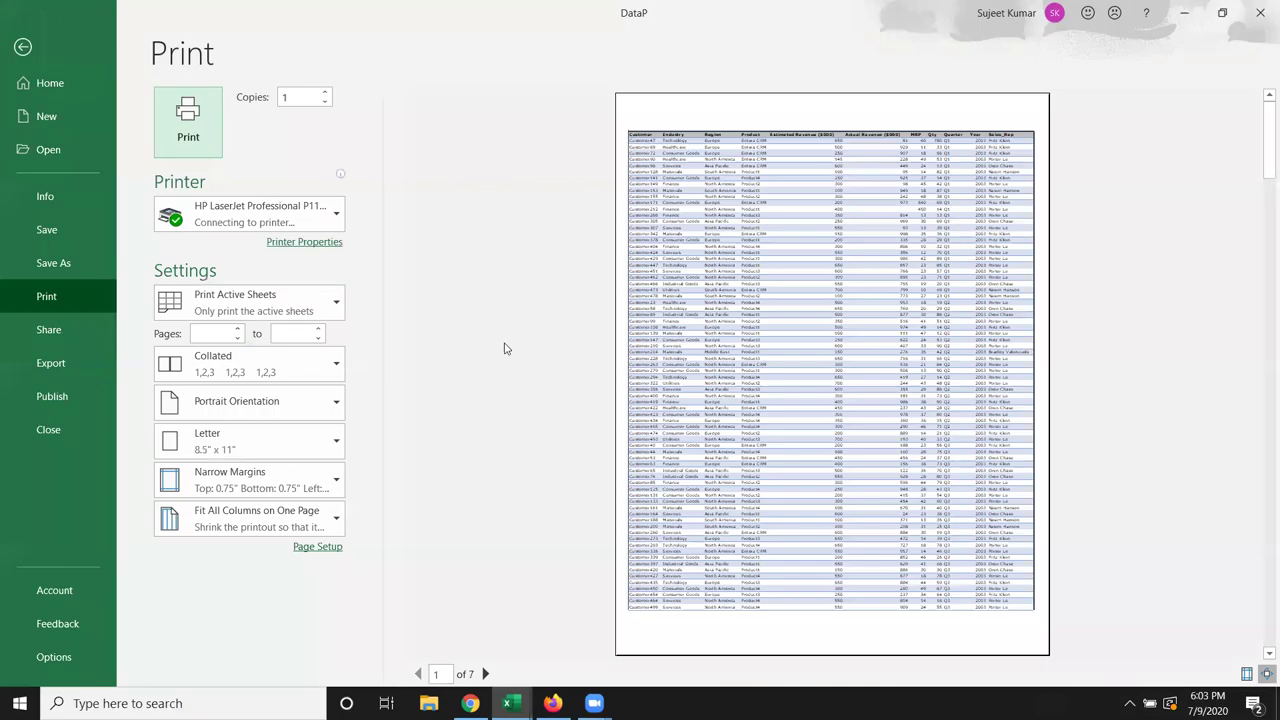
left_click(784, 240)
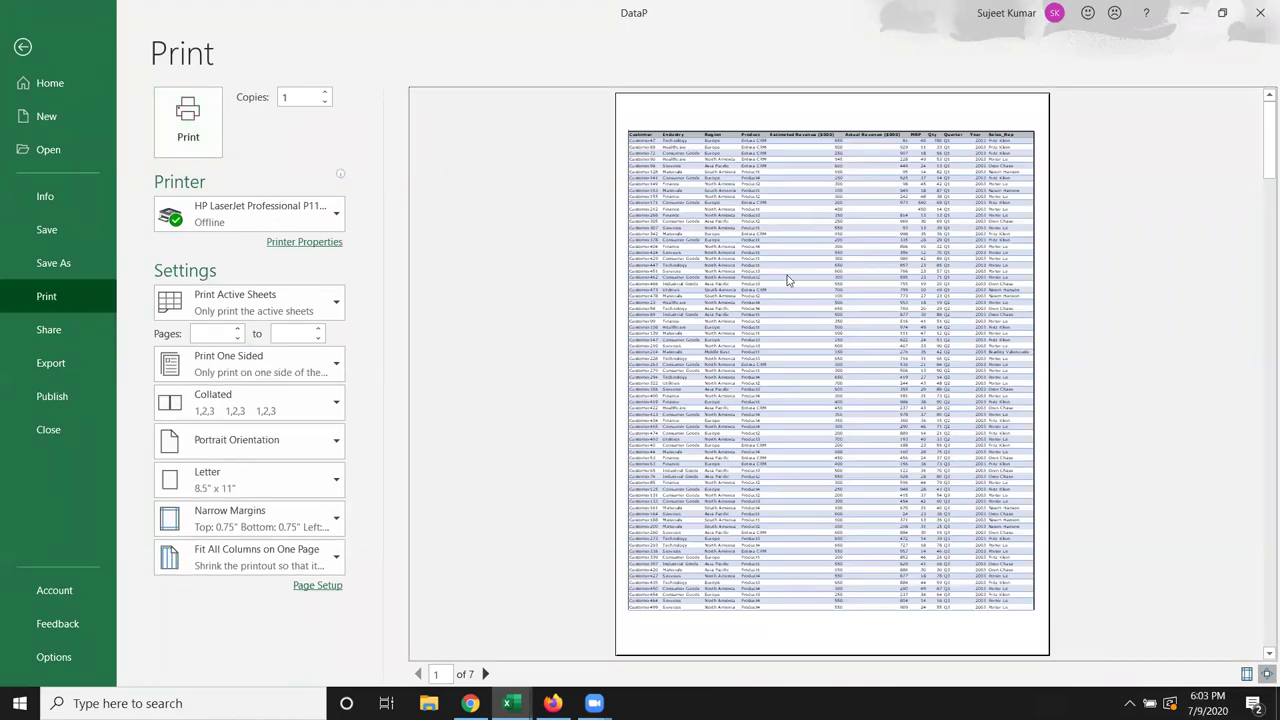
key("Escape")
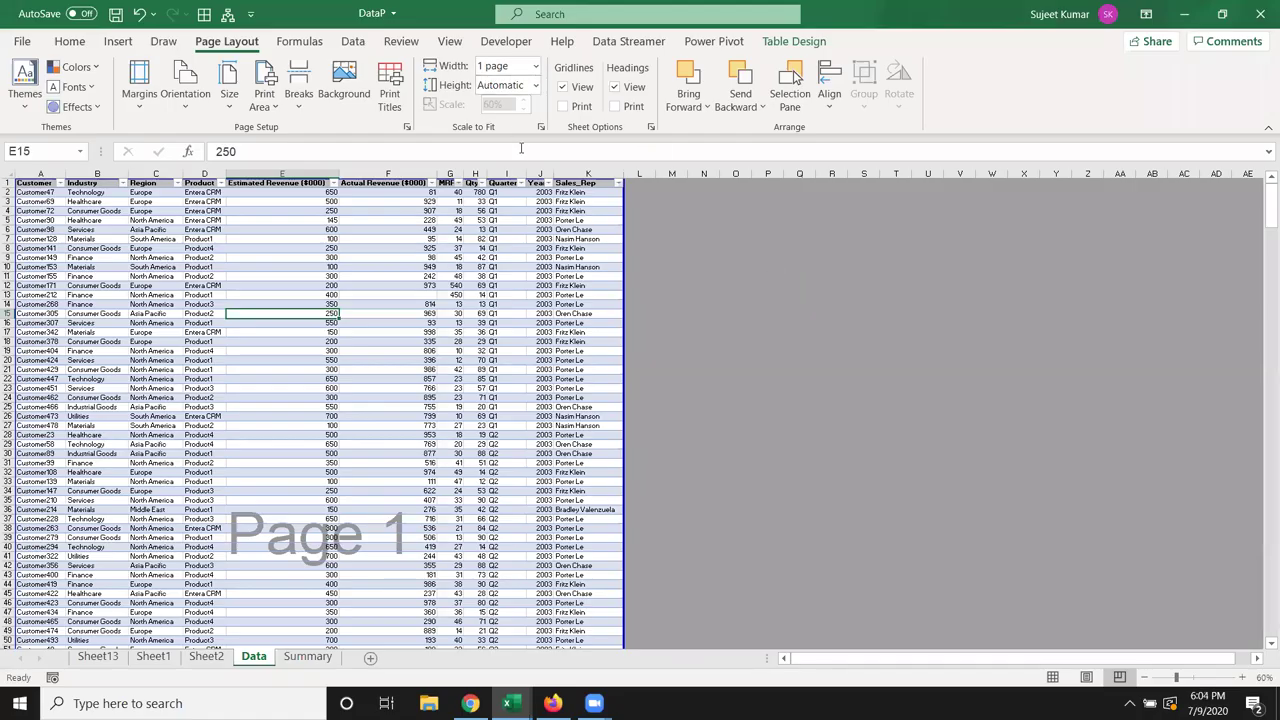
left_click(303, 666)
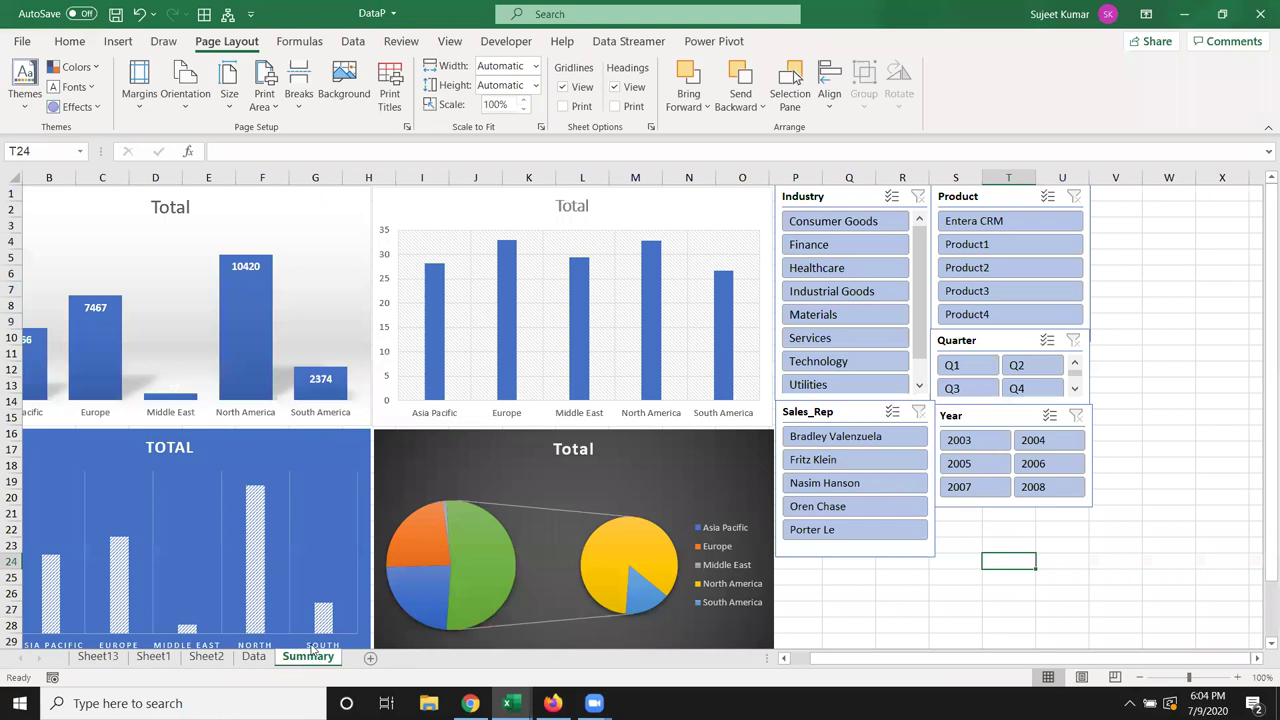
- Add a blank Sheet3 and toggle its on-screen gridlines off and back on
left_click(370, 659)
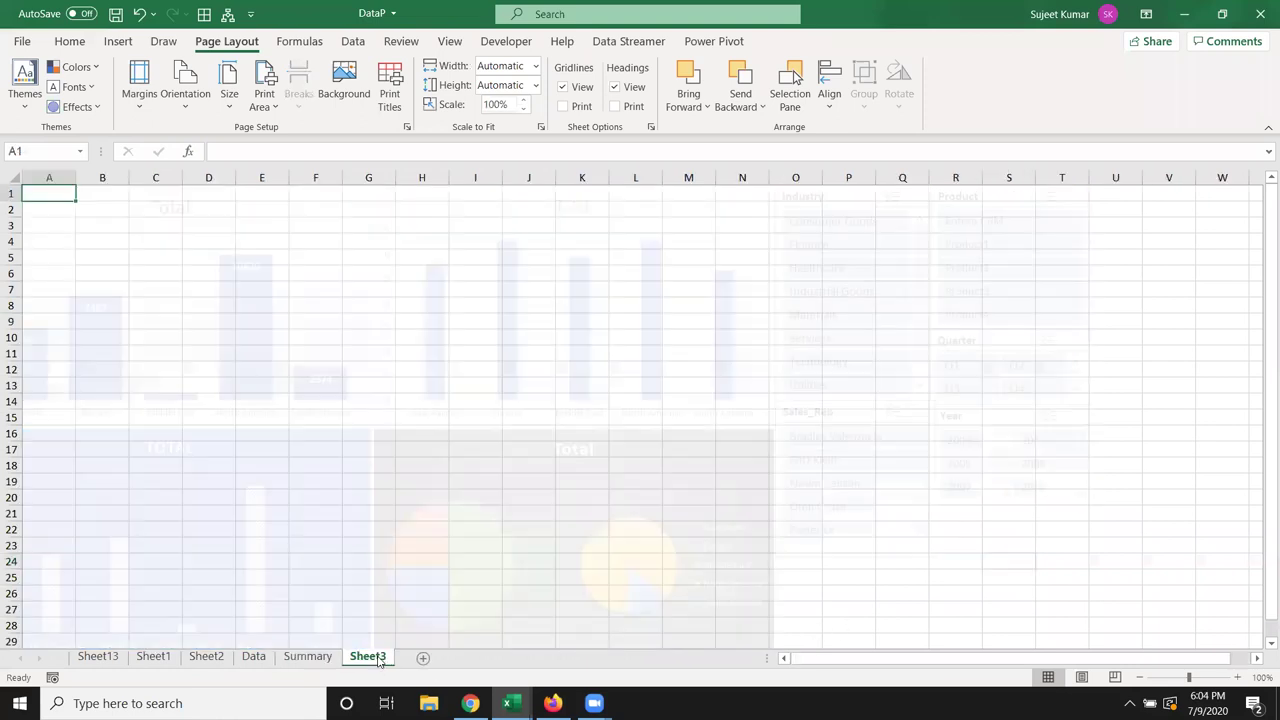
left_click_drag(314, 258, 620, 437)
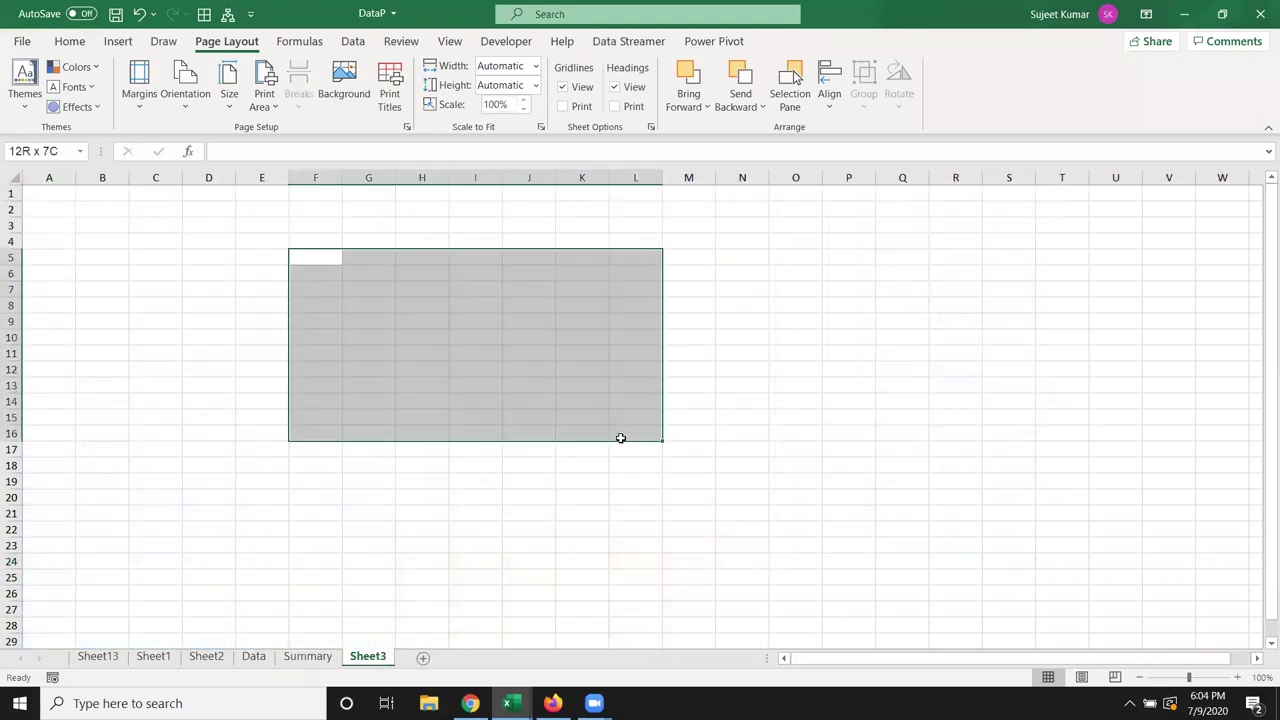
left_click(571, 86)
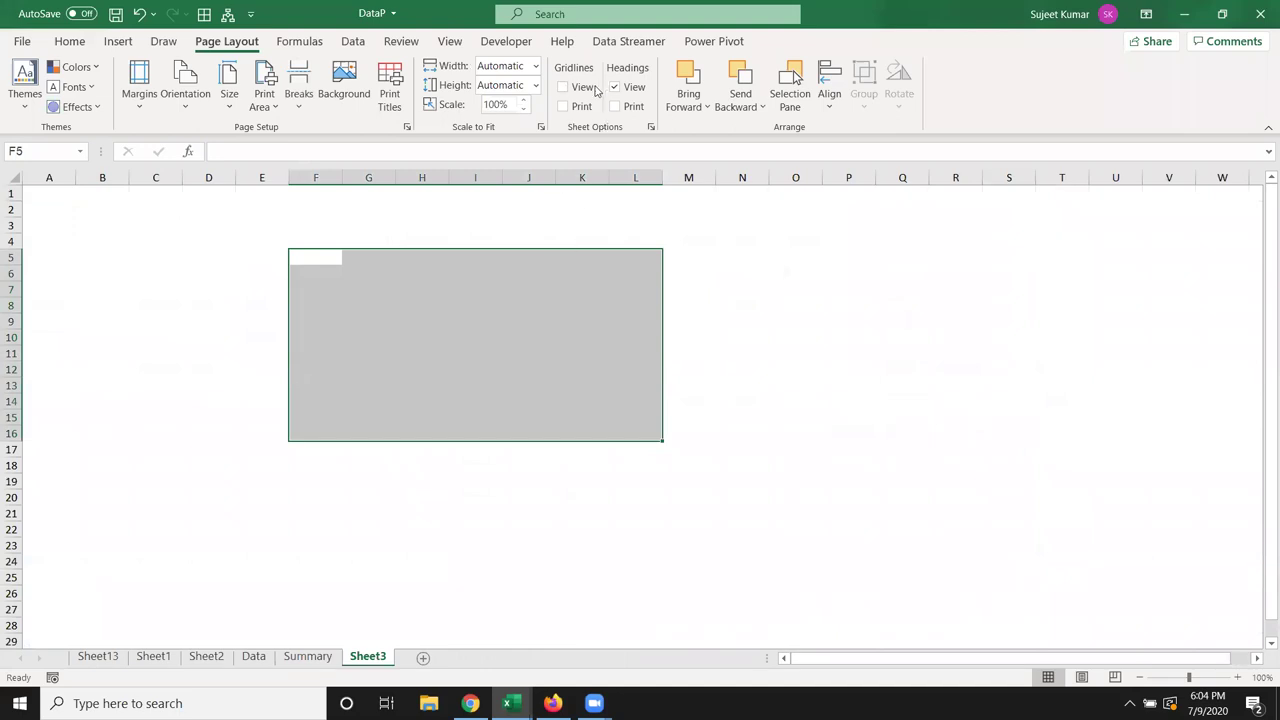
left_click(588, 89)
- On Sheet1, preview the pivot table with printed gridlines, then turn gridline printing off
left_click(153, 656)
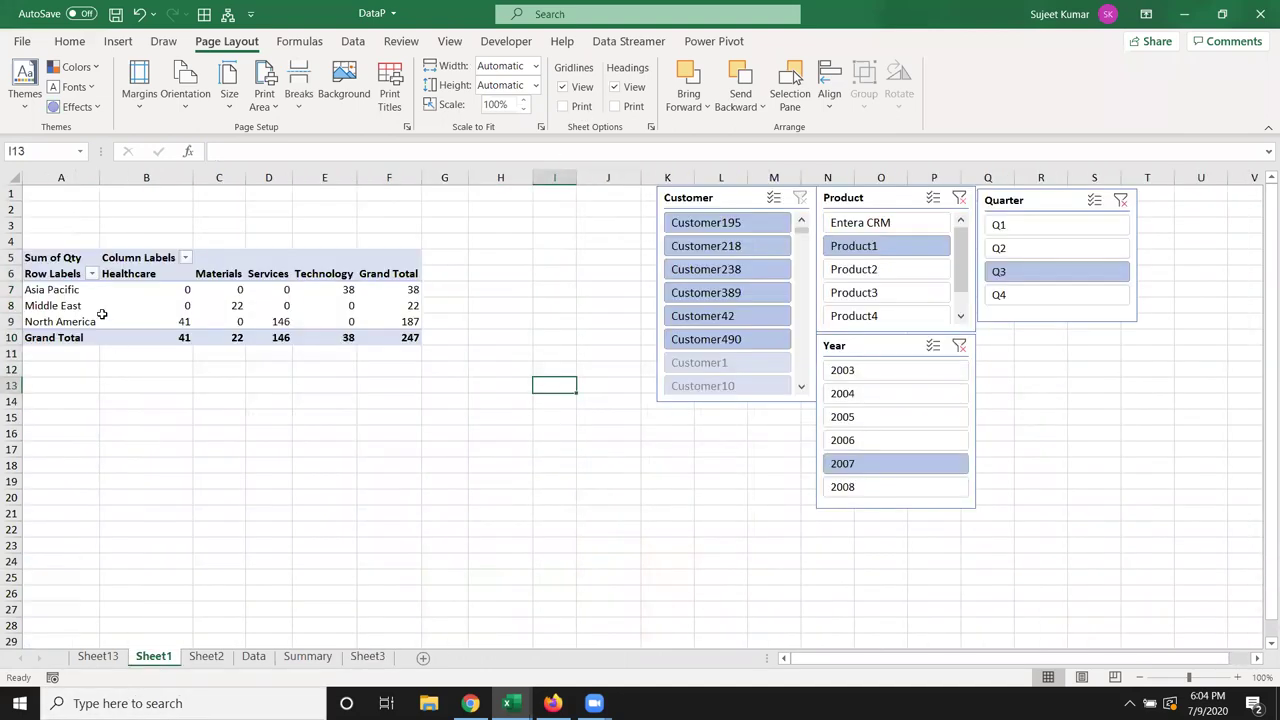
left_click(102, 308)
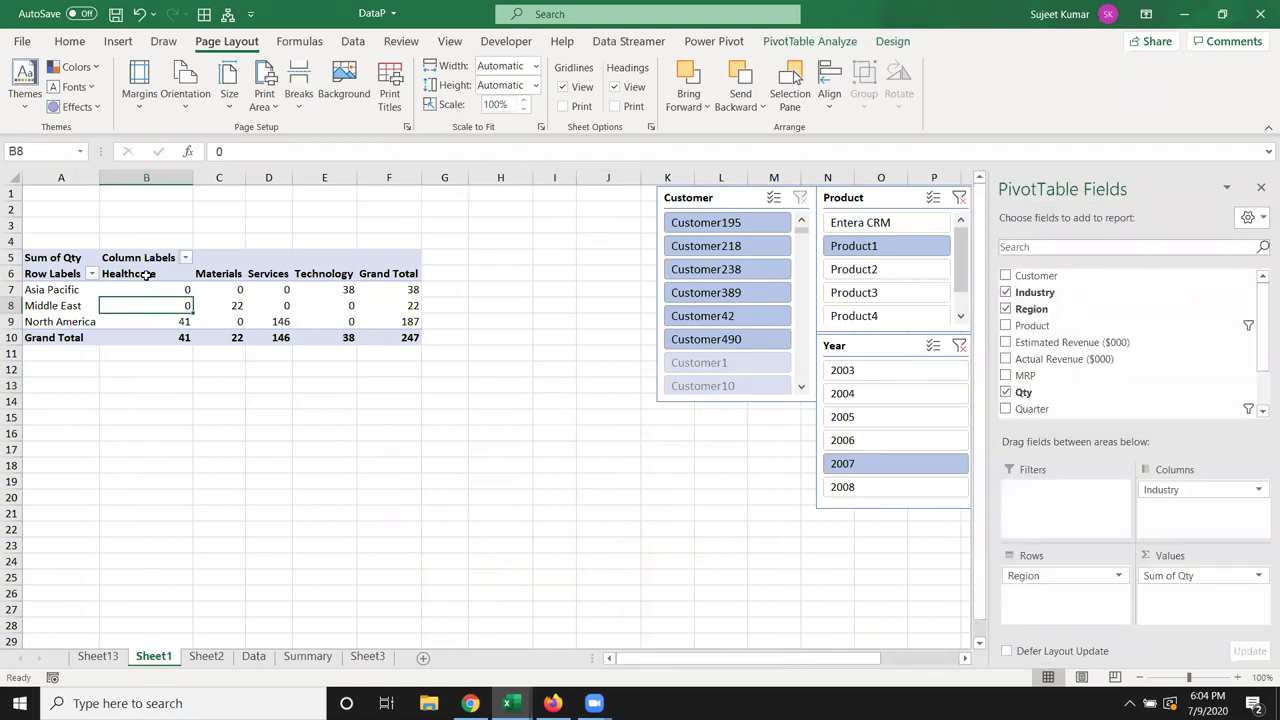
left_click(562, 107)
key("ctrl+p")
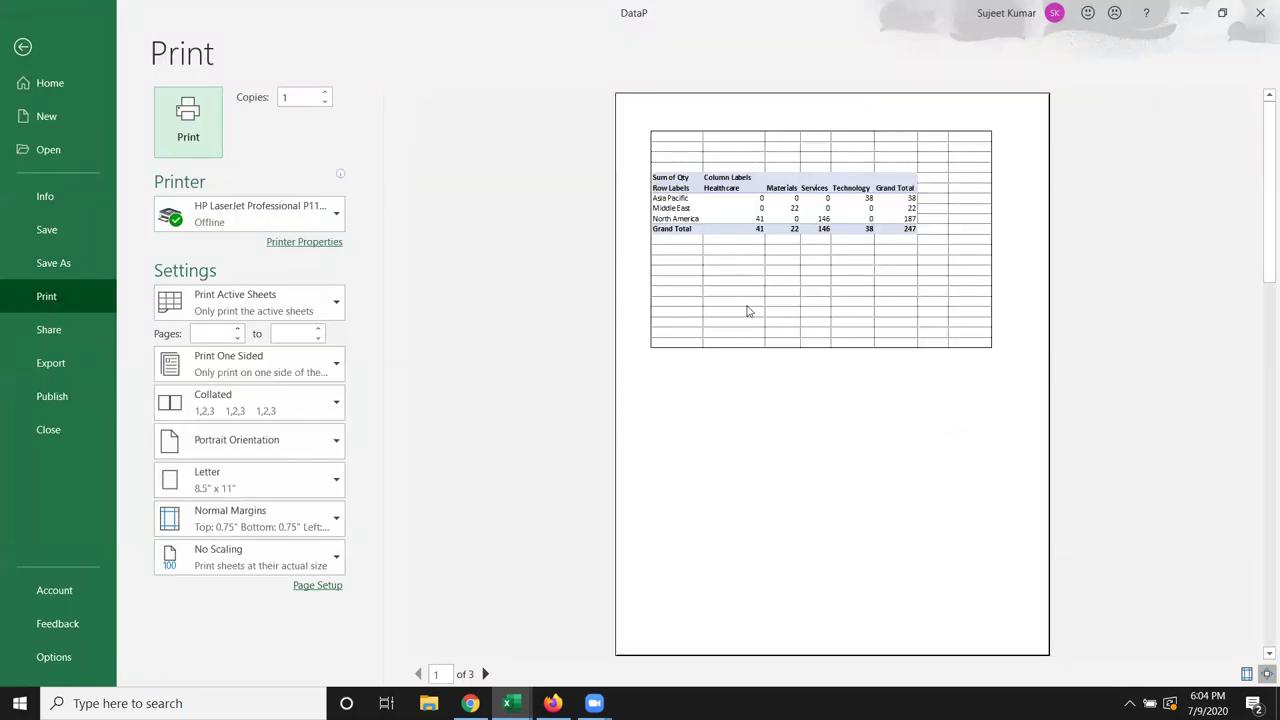
key("Escape")
left_click(563, 106)
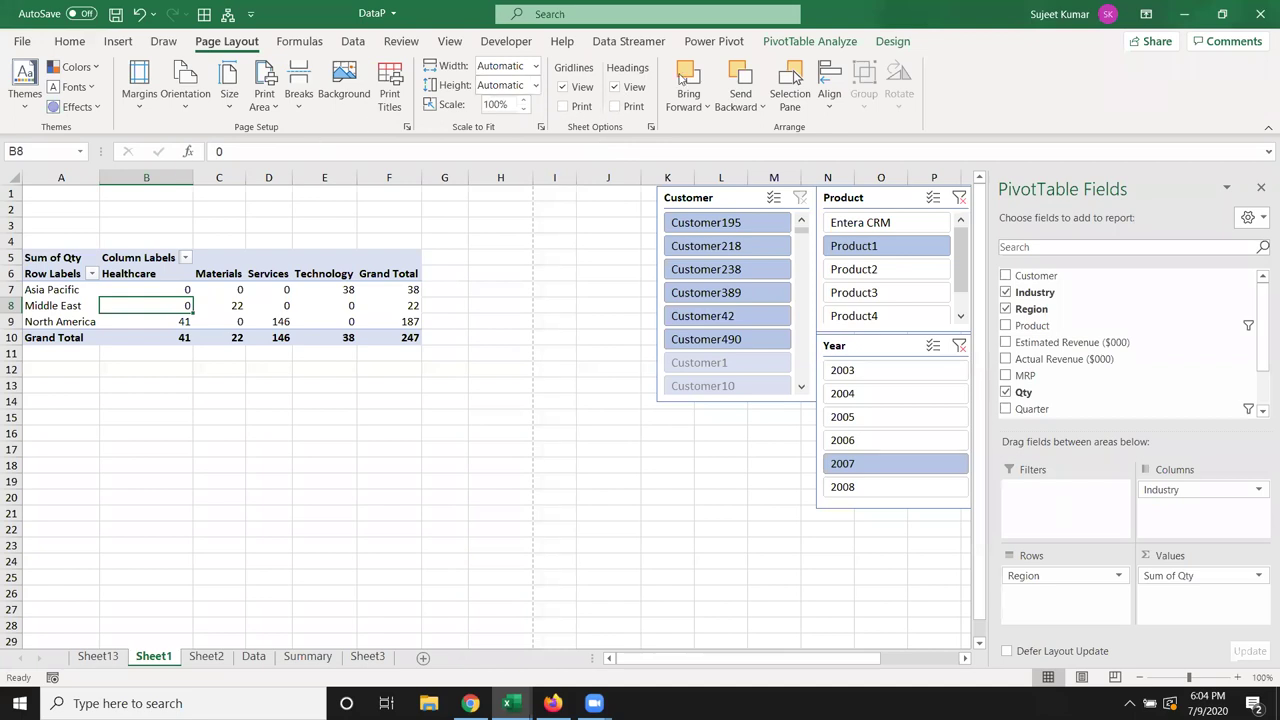
- Toggle the row and column headings and preview the Sheet1 printout
left_click(616, 87)
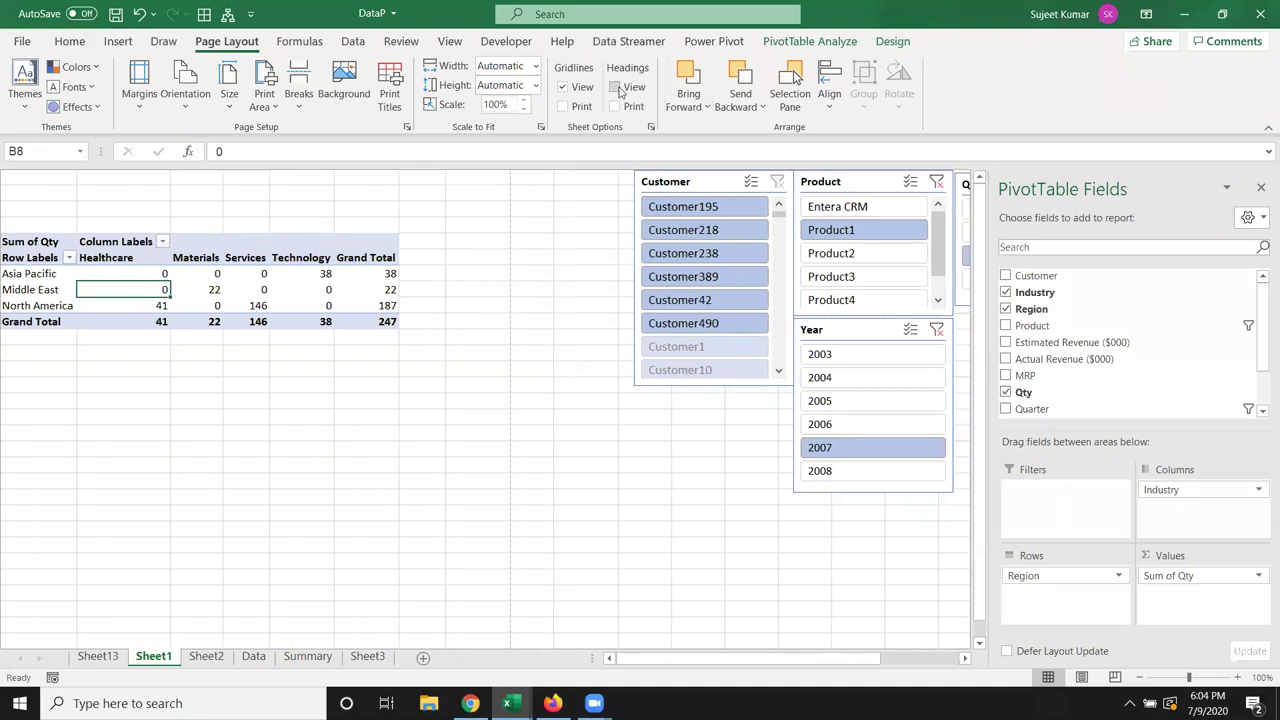
left_click(616, 87)
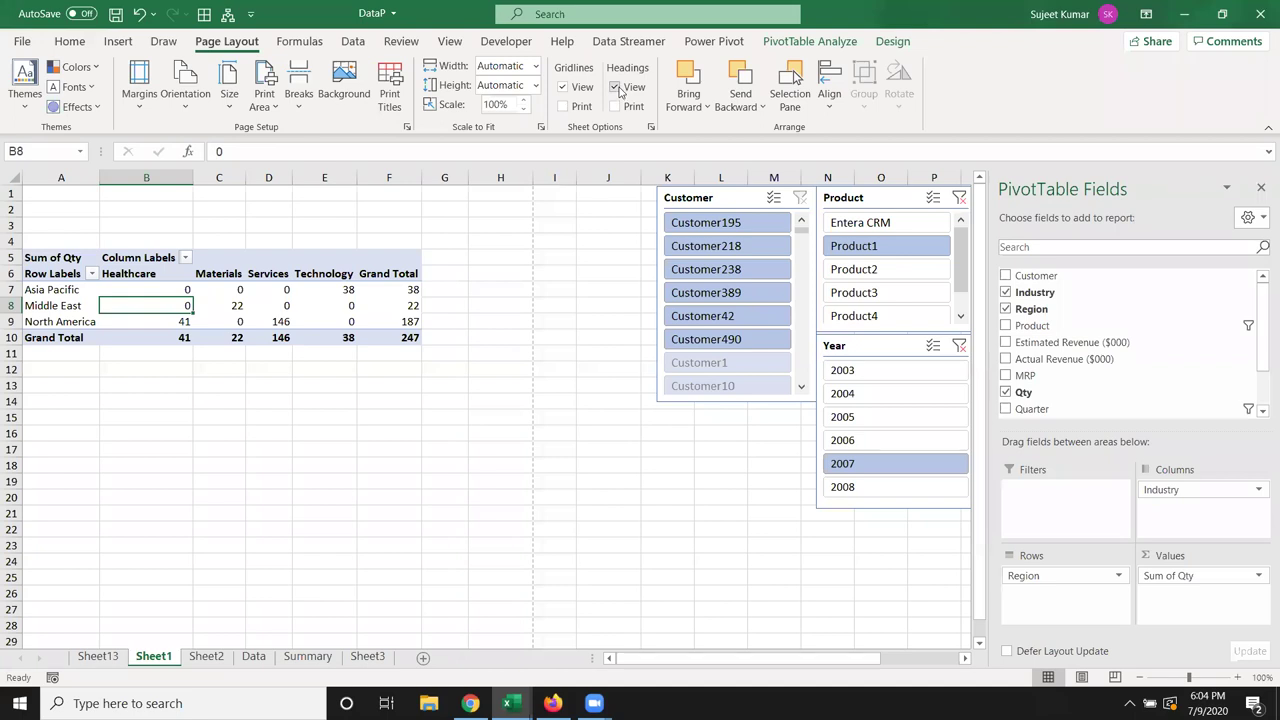
left_click(494, 290)
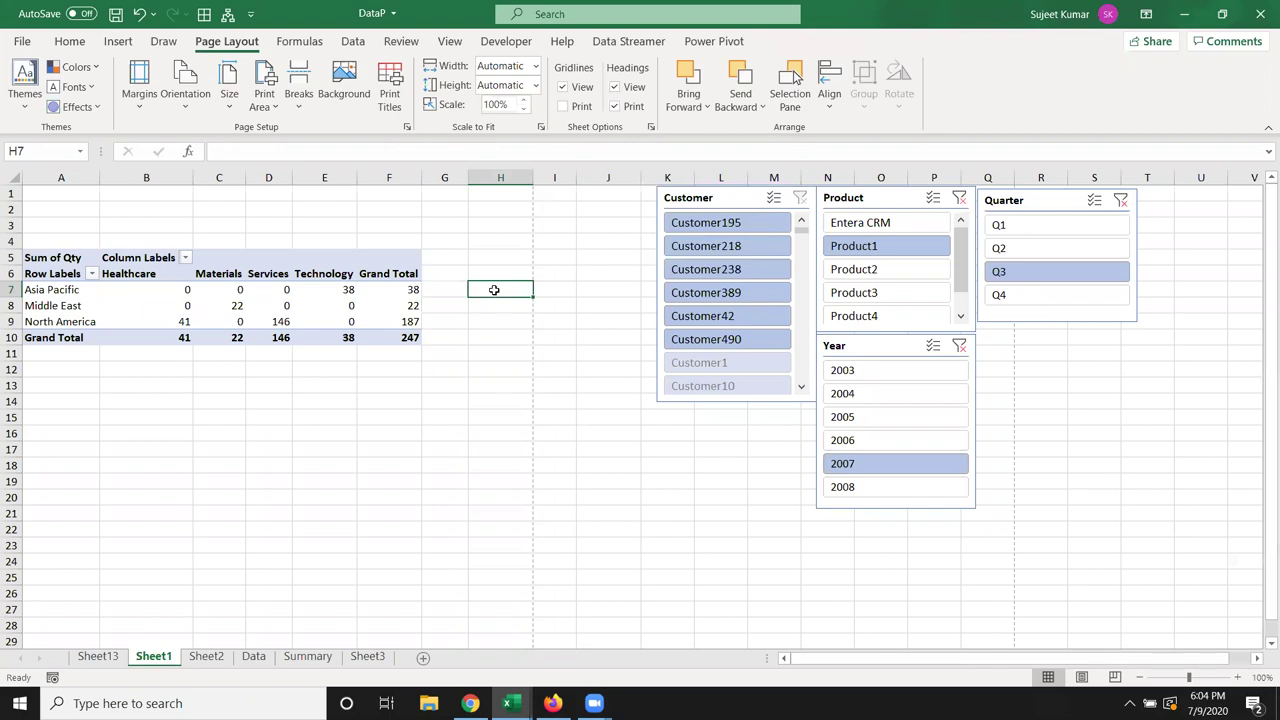
key("ctrl+p")
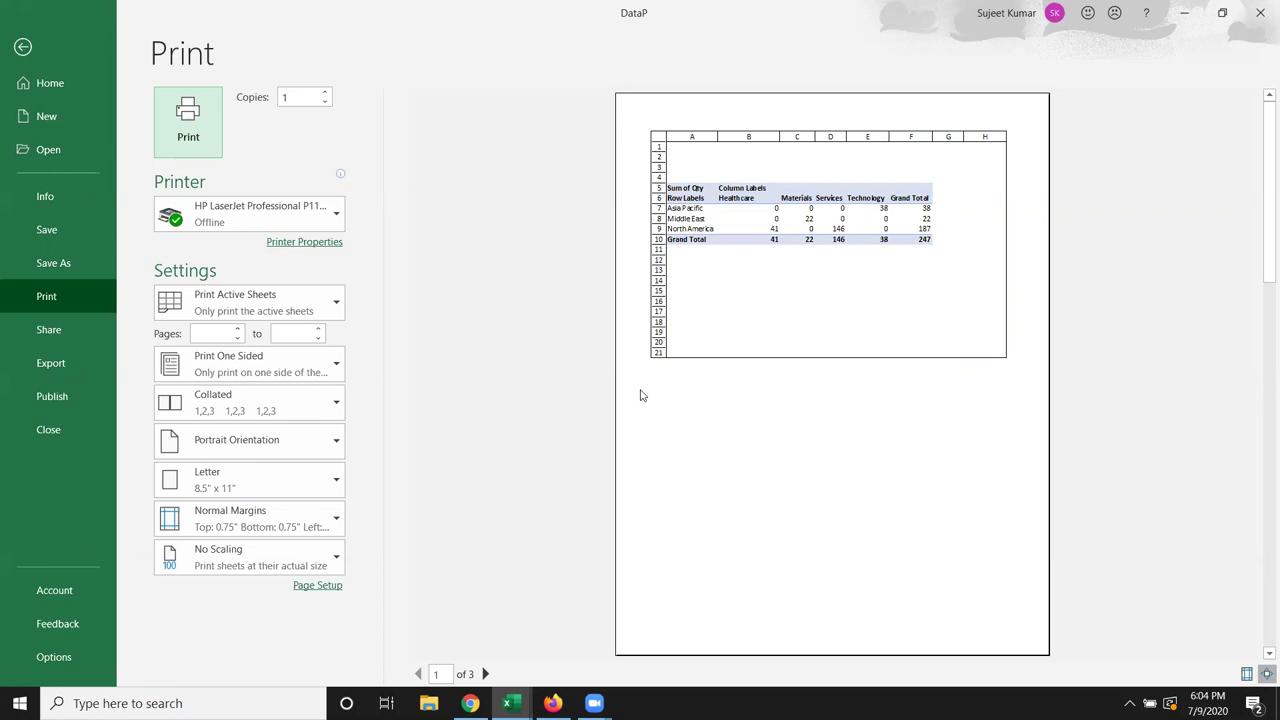
key("Escape")
- Select a cell beside the pivot, view the Draw tools, then return to Home at F17
left_click(556, 308)
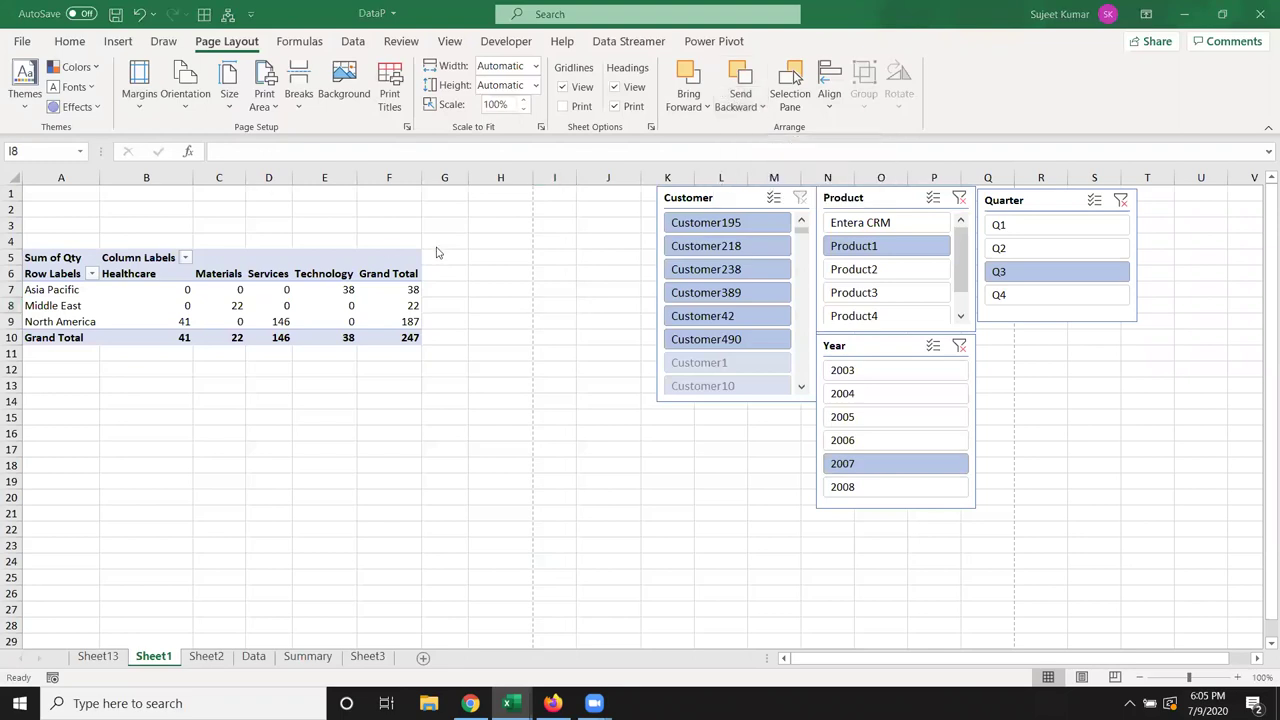
left_click(160, 45)
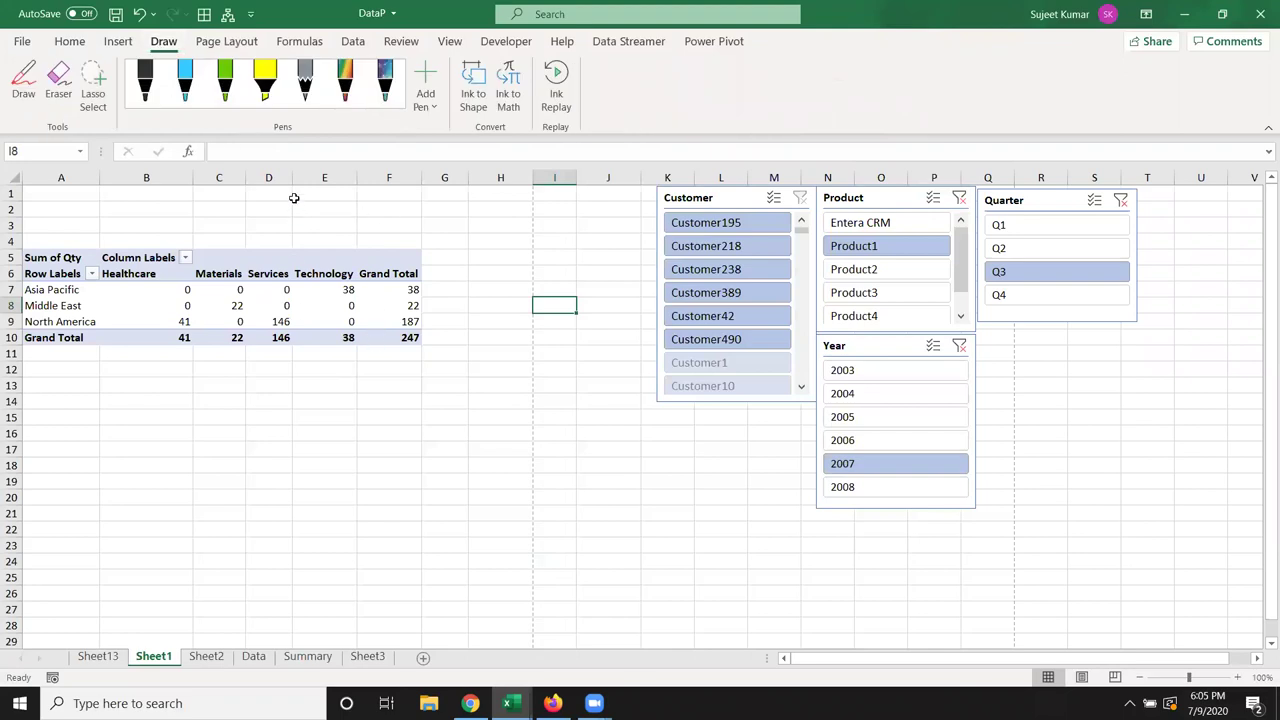
left_click(63, 51)
left_click(366, 448)
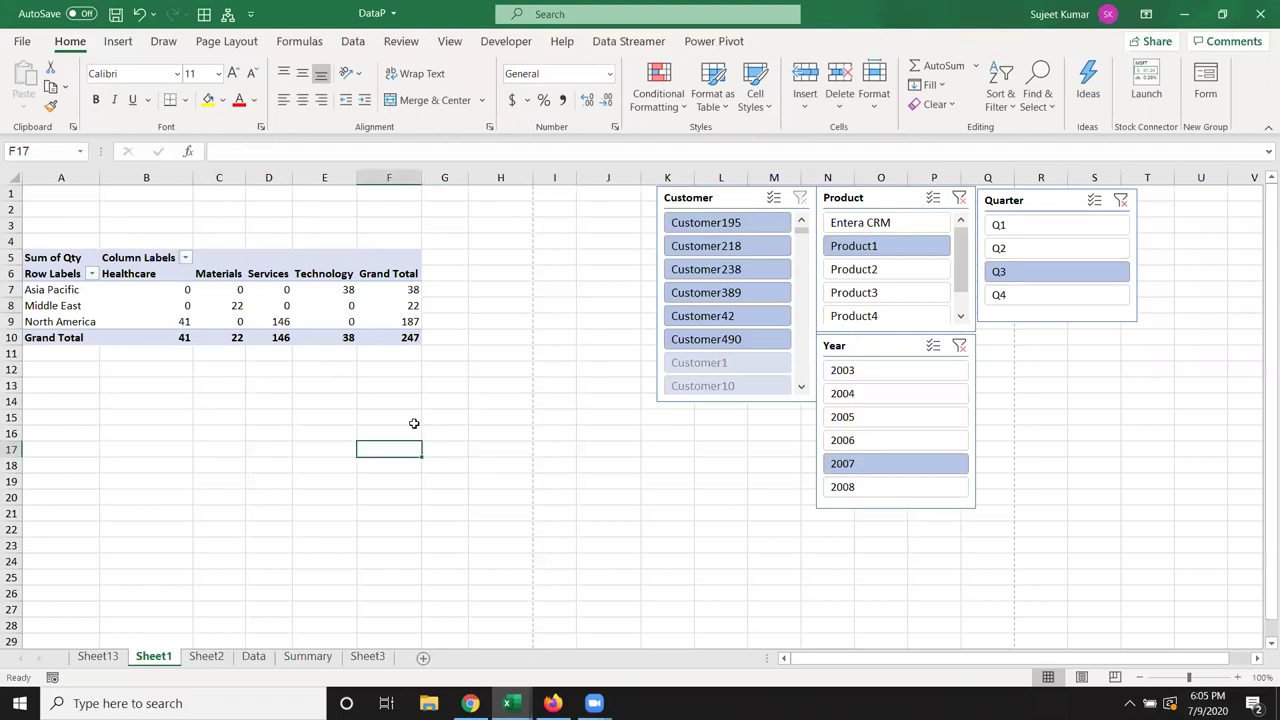